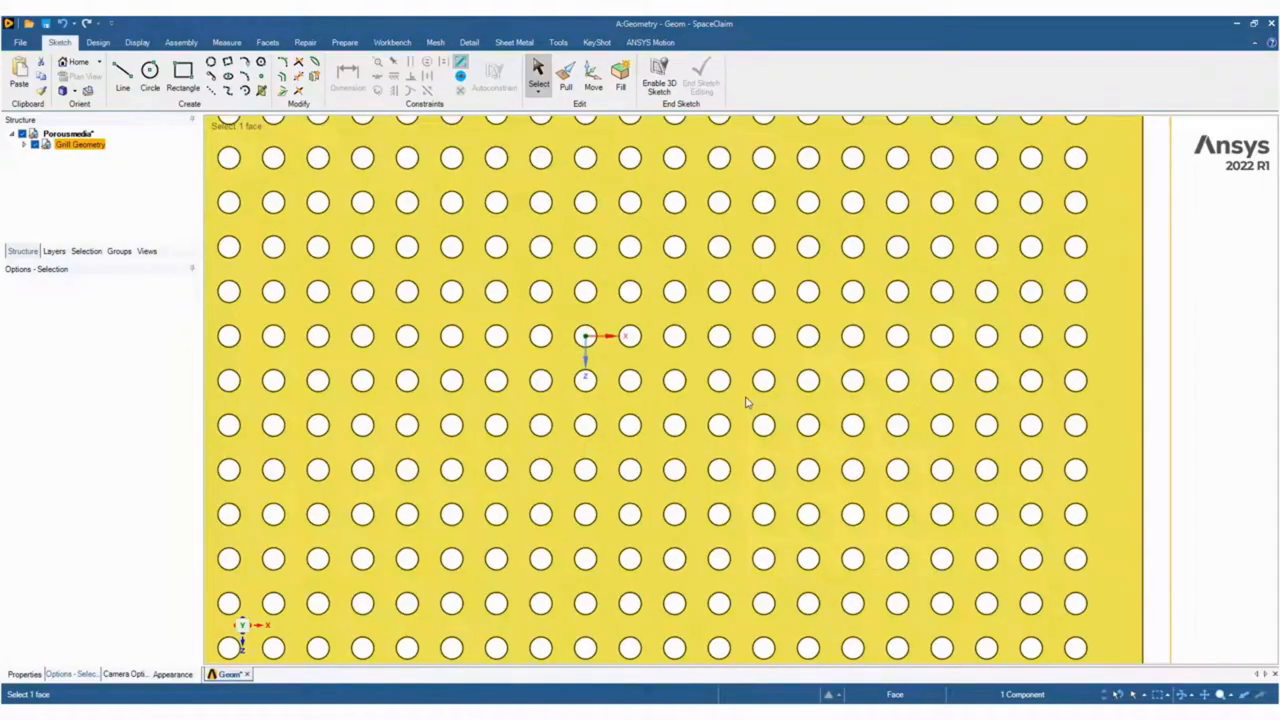
# Sketch a 2 mm by 2 mm rectangle on the grill's top face between the centres of diagonally adjacent holes.
pyautogui.moveTo(747, 392); pyautogui.dragTo(741, 248, button='middle')
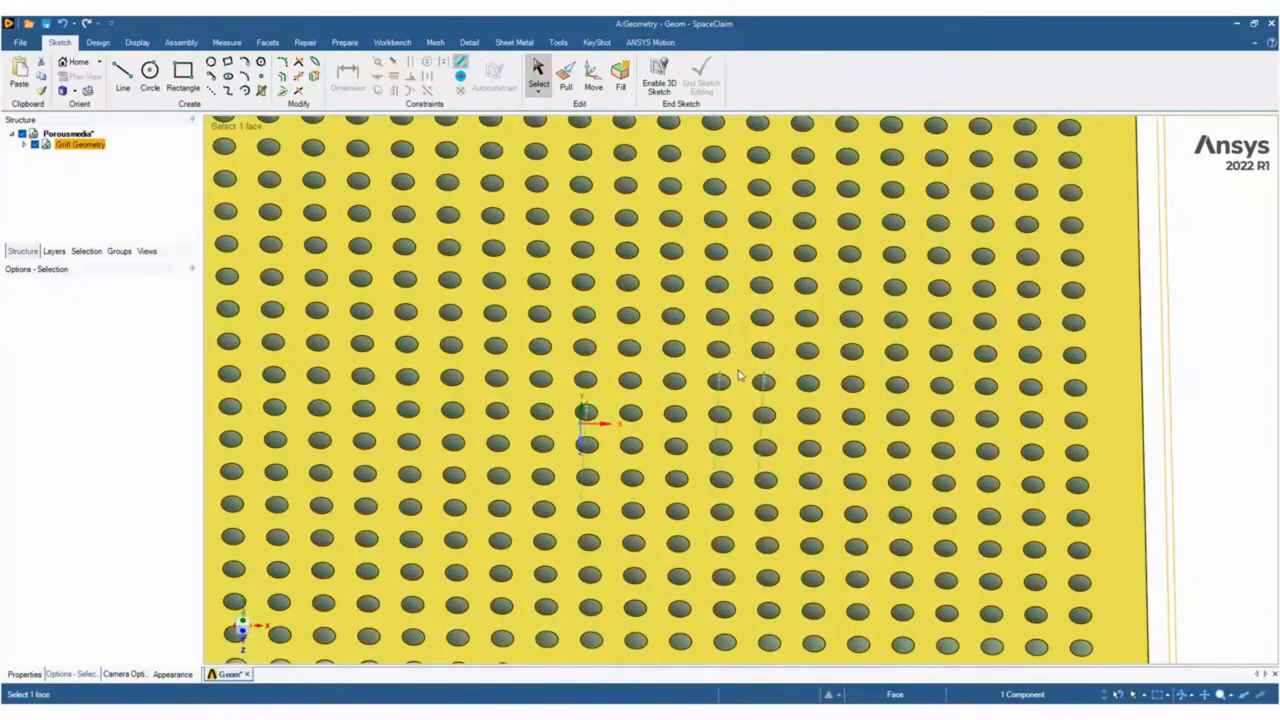
pyautogui.press('r')
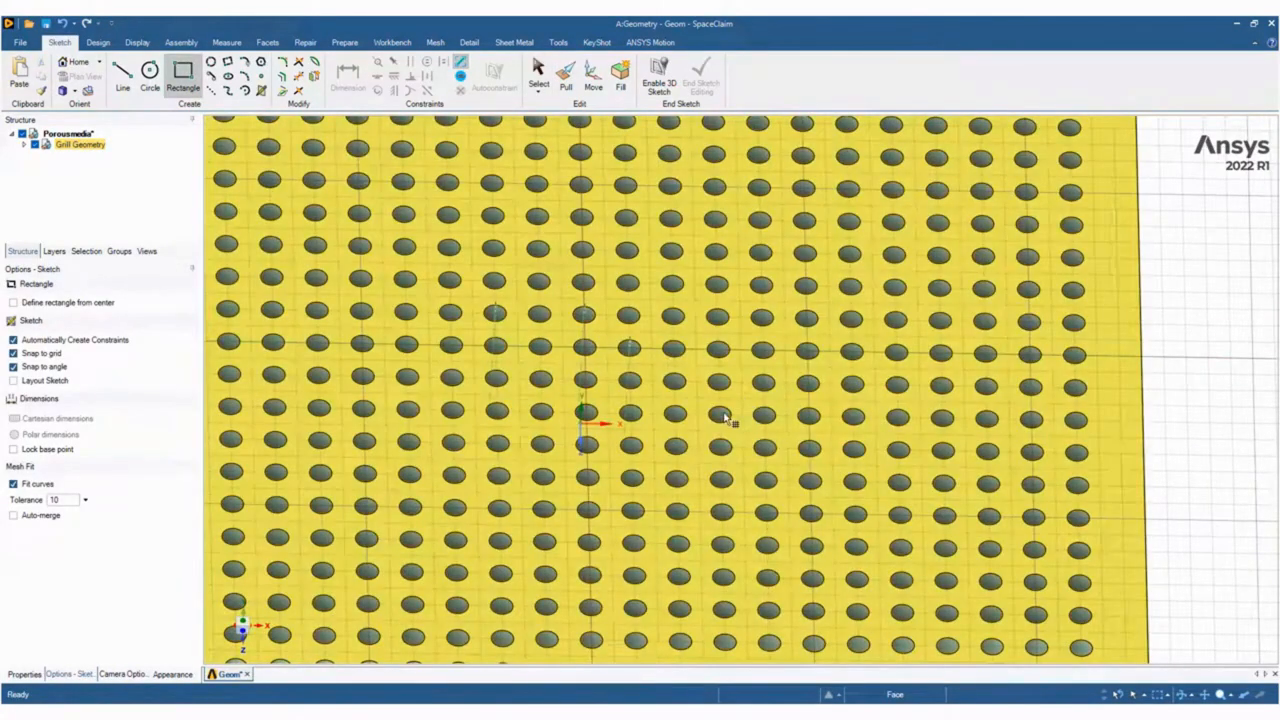
pyautogui.click(725, 418)
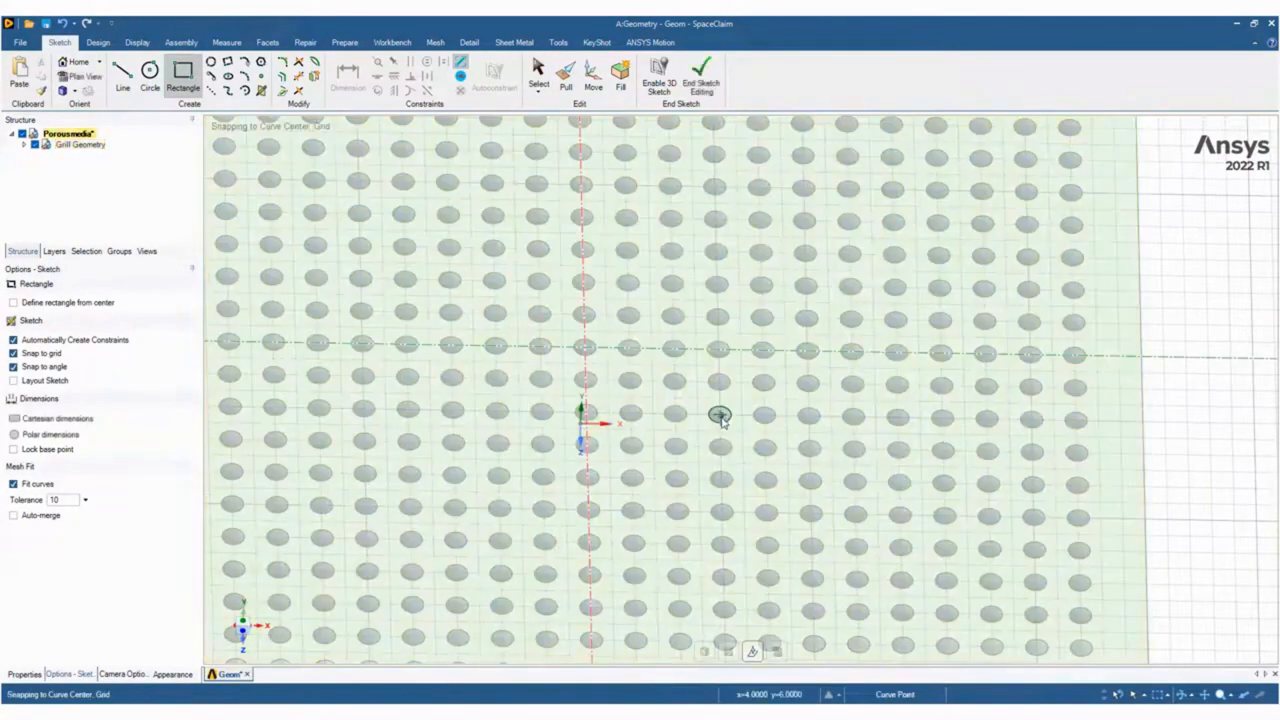
pyautogui.click(720, 415)
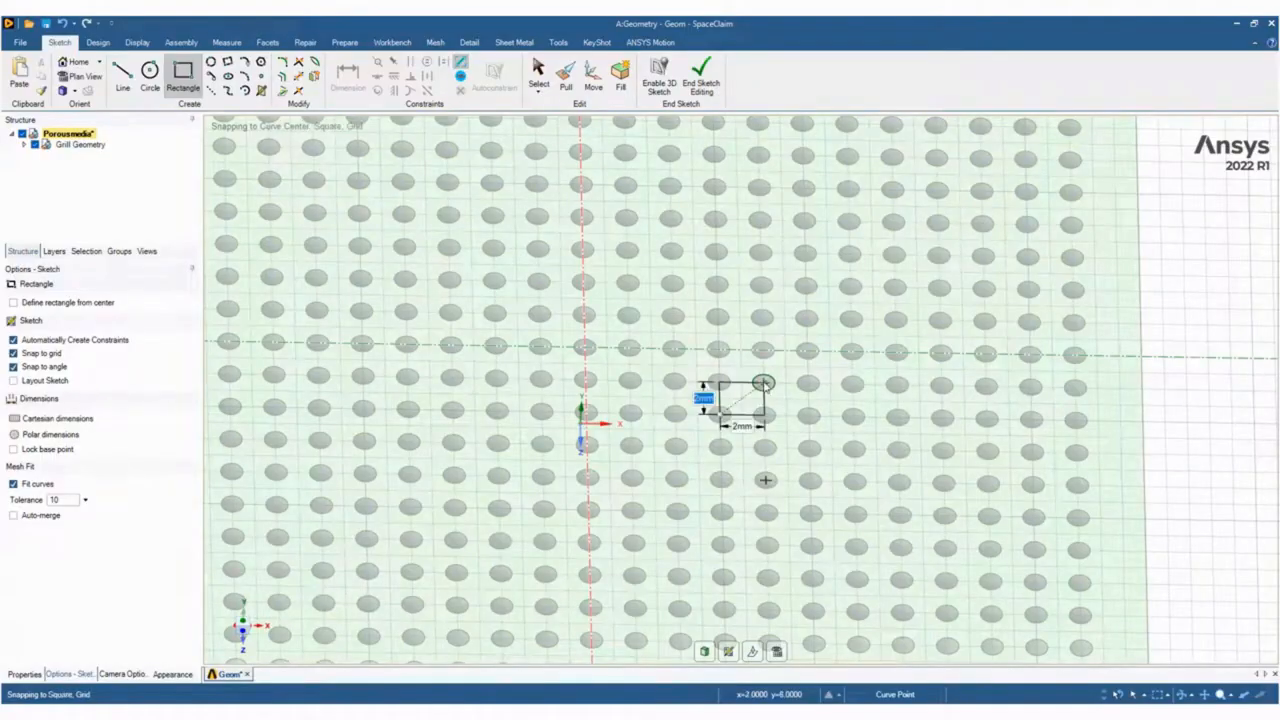
pyautogui.click(776, 388)
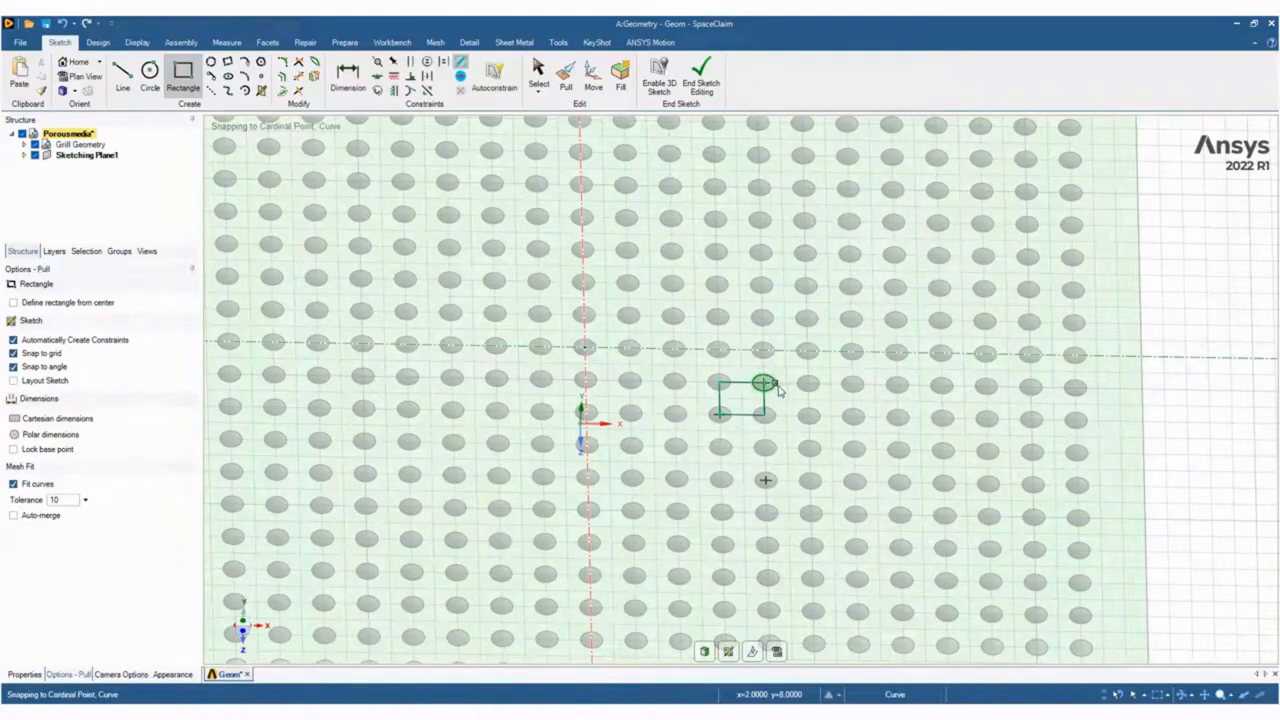
# Pull the square surface 25 mm upward from the grill's top face.
pyautogui.press('p')
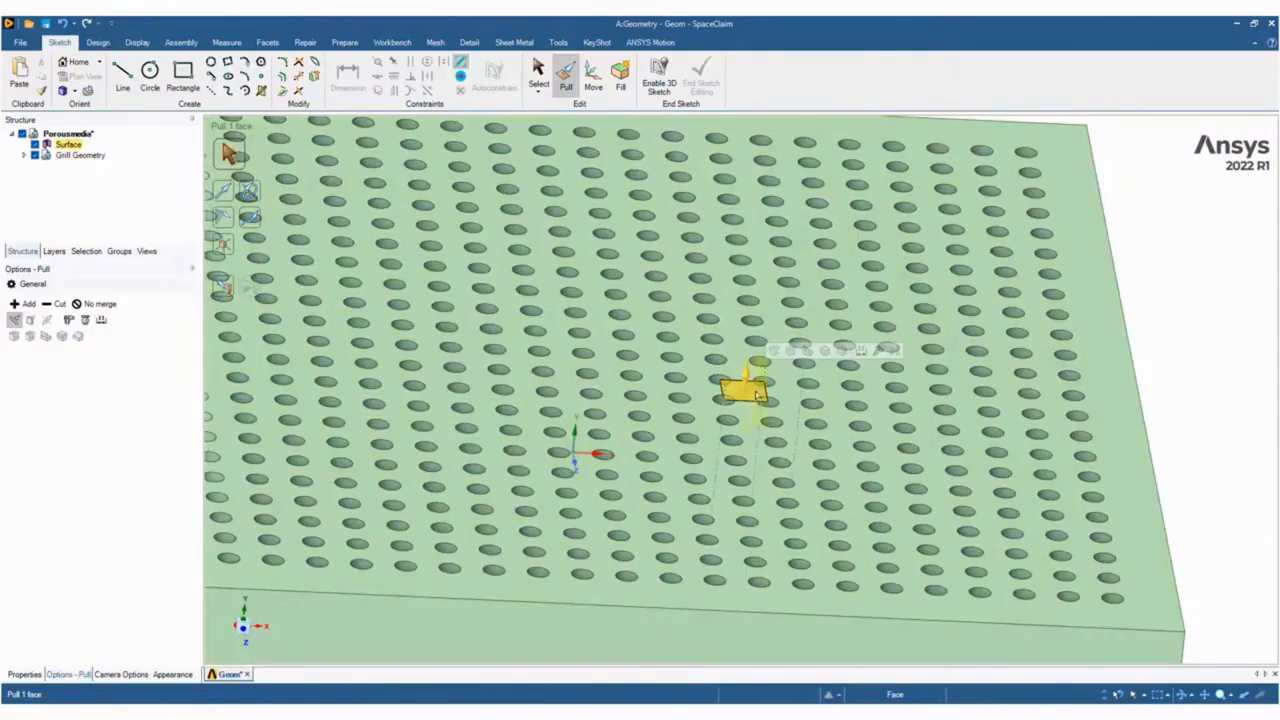
pyautogui.click(750, 392)
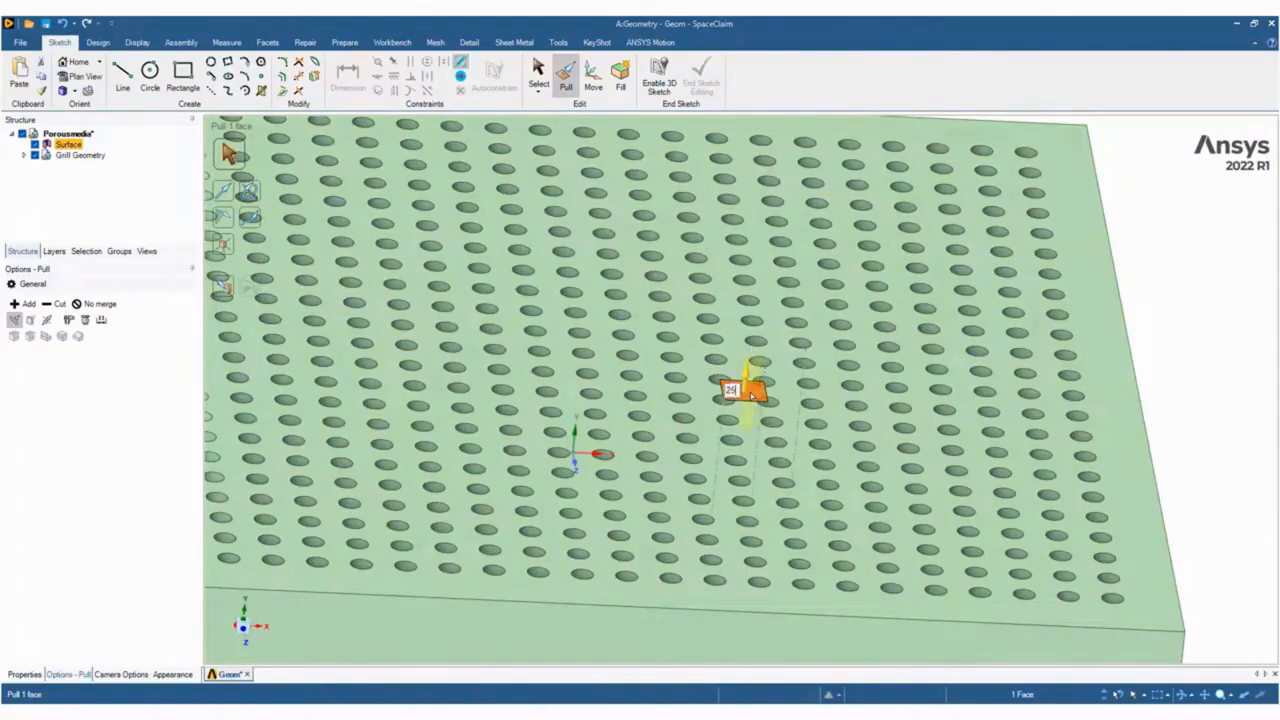
pyautogui.write('25')
pyautogui.press('Return')
pyautogui.scroll(-5, 751, 394)
pyautogui.scroll(4, 760, 189)
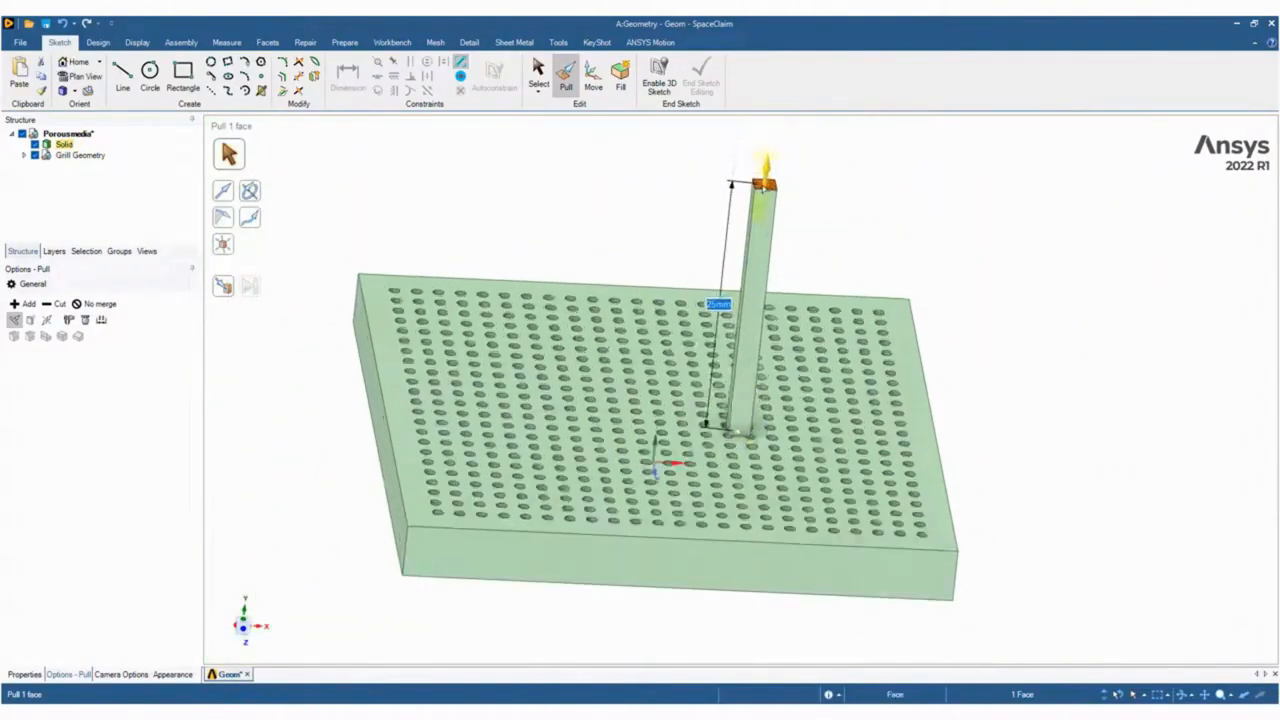
pyautogui.scroll(-3, 483, 153)
# Hide the grill geometry and pull the column's lower end face 30 mm downward.
pyautogui.click(35, 155)
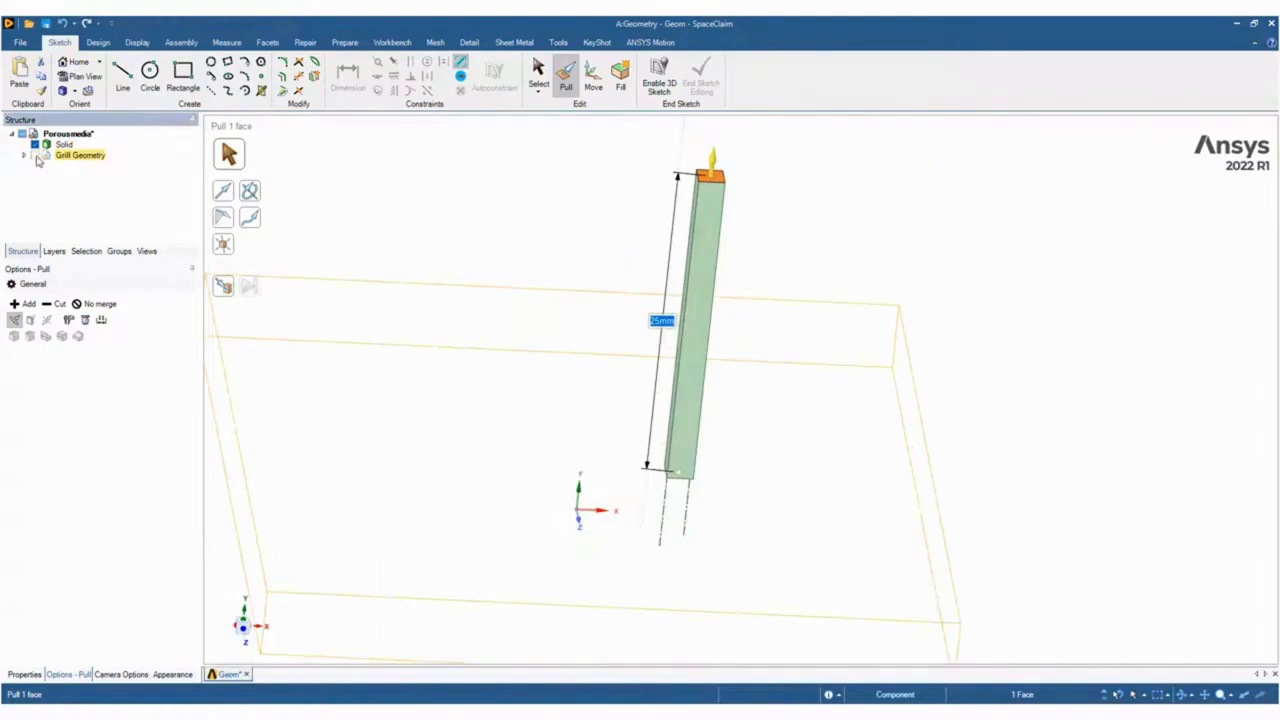
pyautogui.moveTo(551, 238); pyautogui.dragTo(700, 425, button='middle')
pyautogui.click(698, 418)
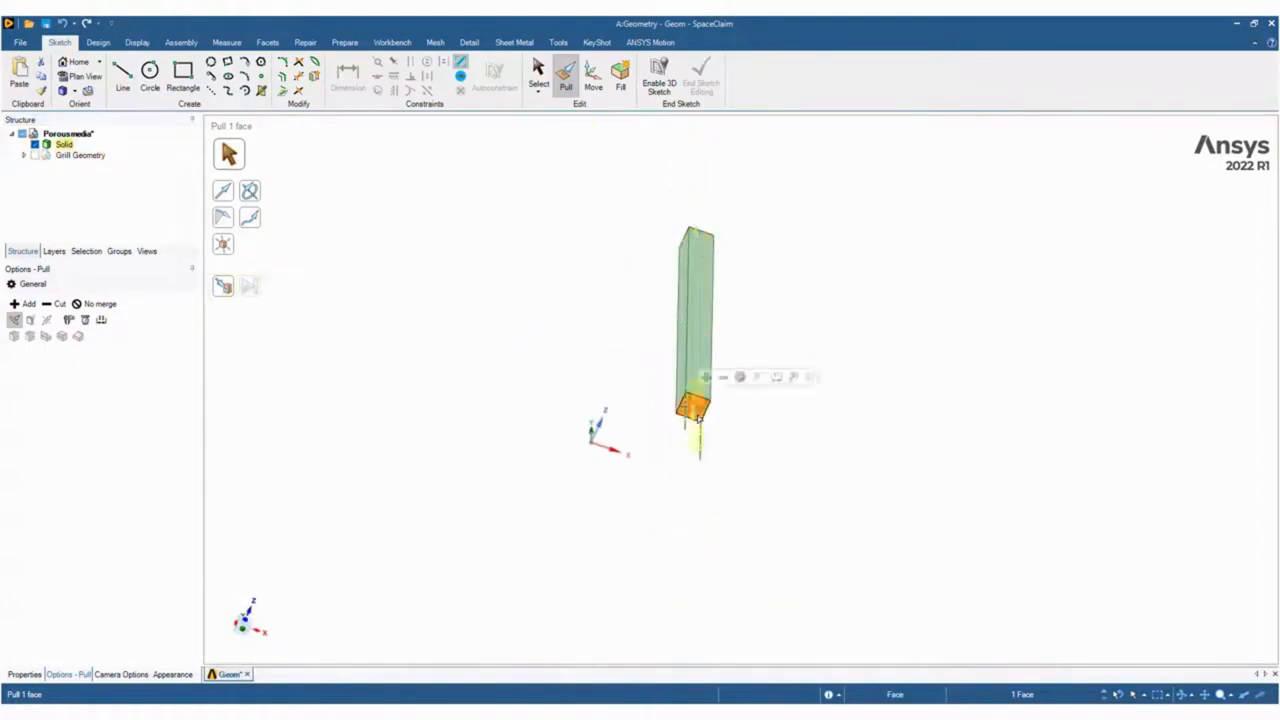
pyautogui.write('30')
pyautogui.press('Return')
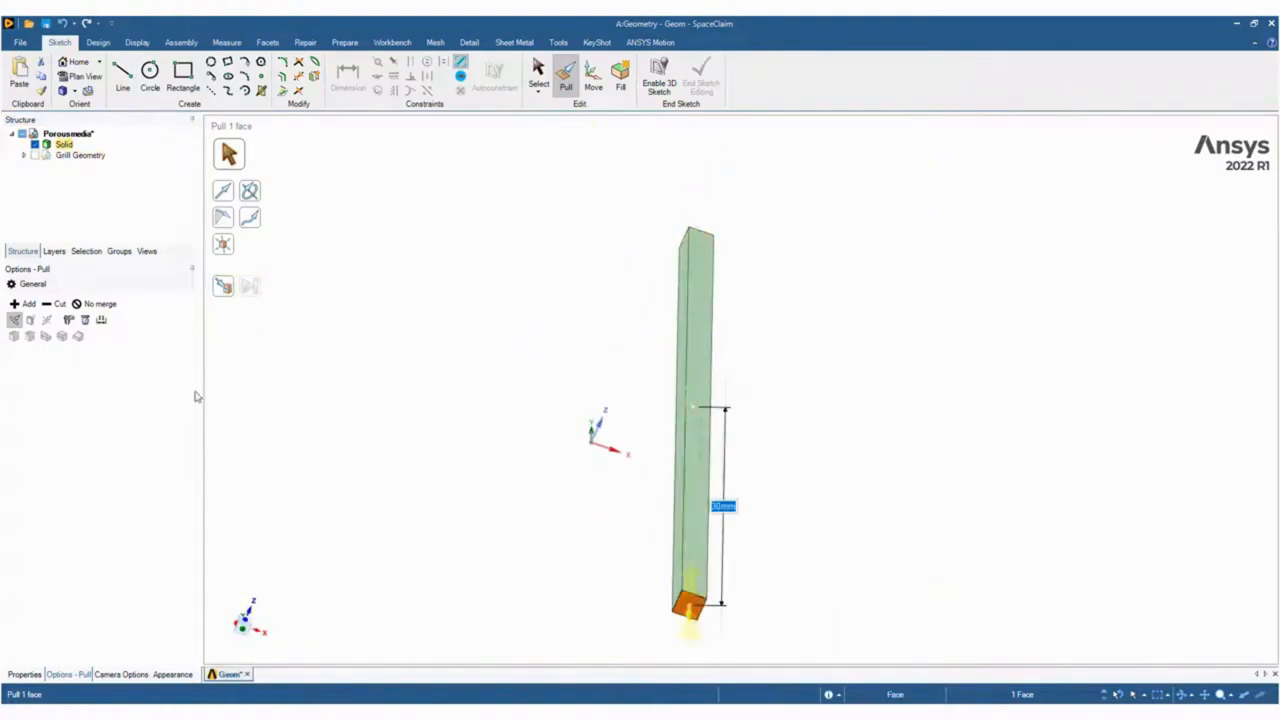
# Show the grill geometry again and remove its interference with the column, subtracting from the smaller body.
pyautogui.click(35, 157)
pyautogui.moveTo(590, 330); pyautogui.dragTo(559, 503, button='middle')
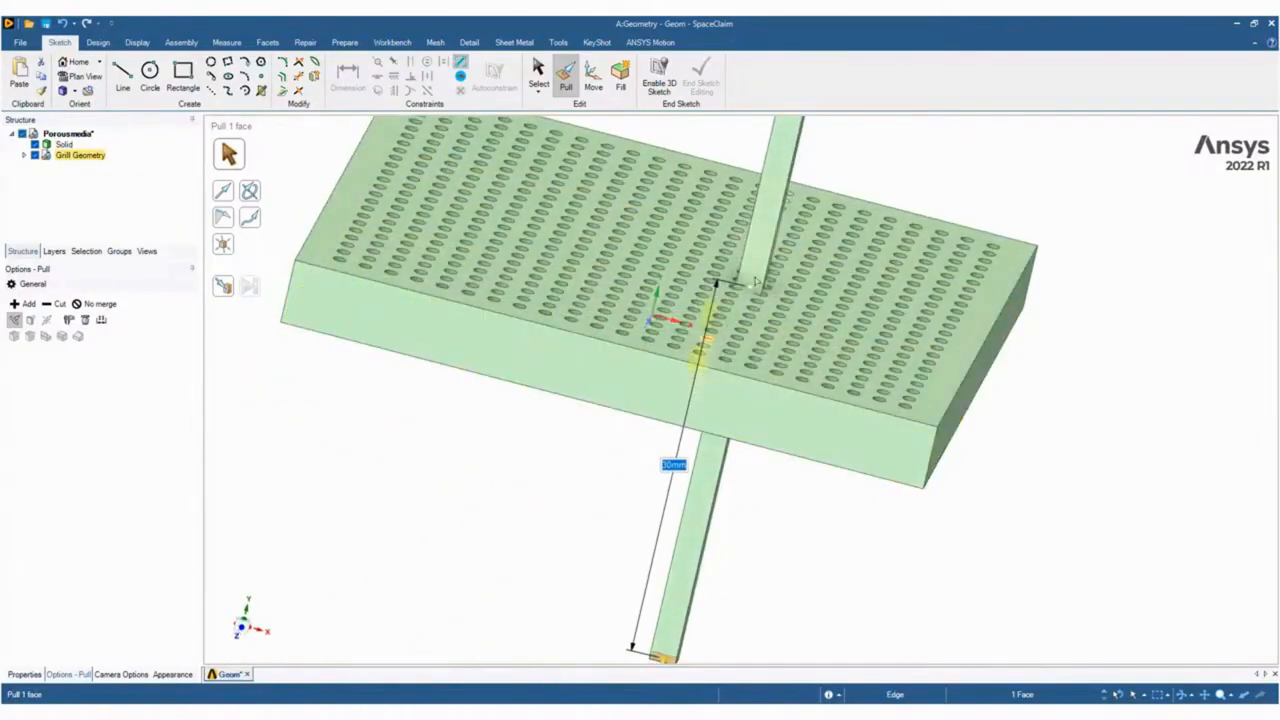
pyautogui.click(345, 42)
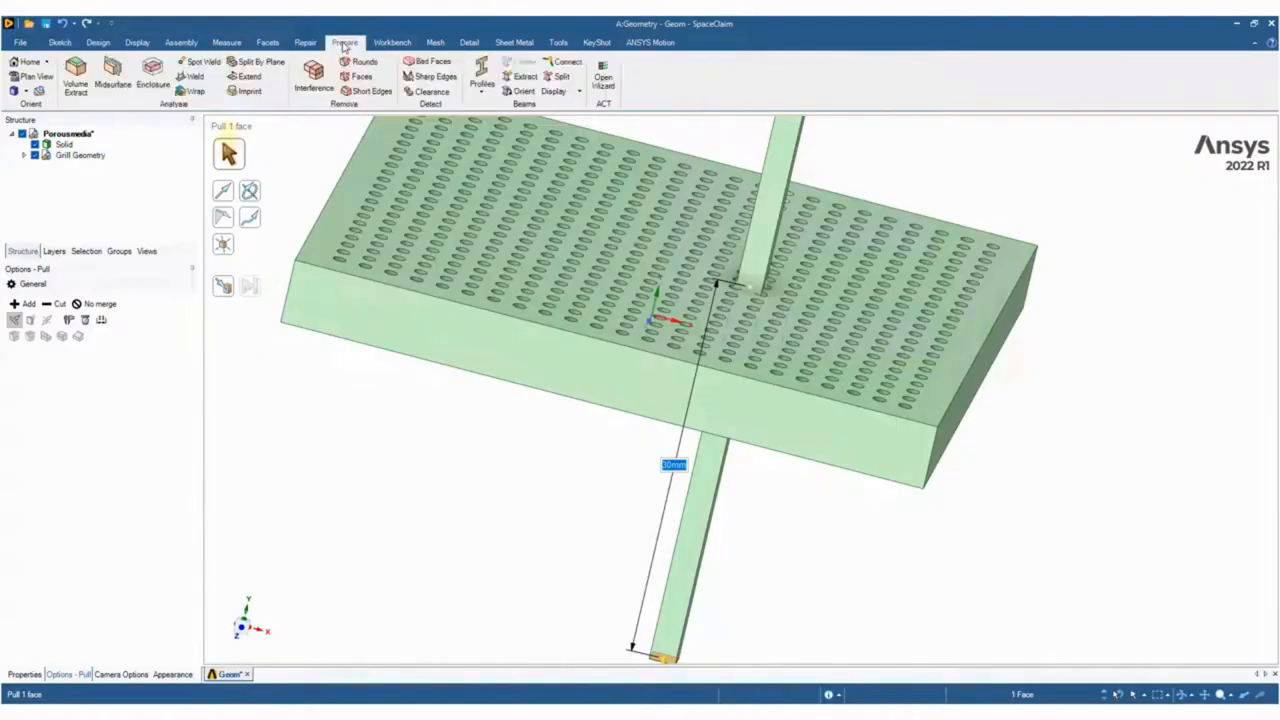
pyautogui.click(313, 75)
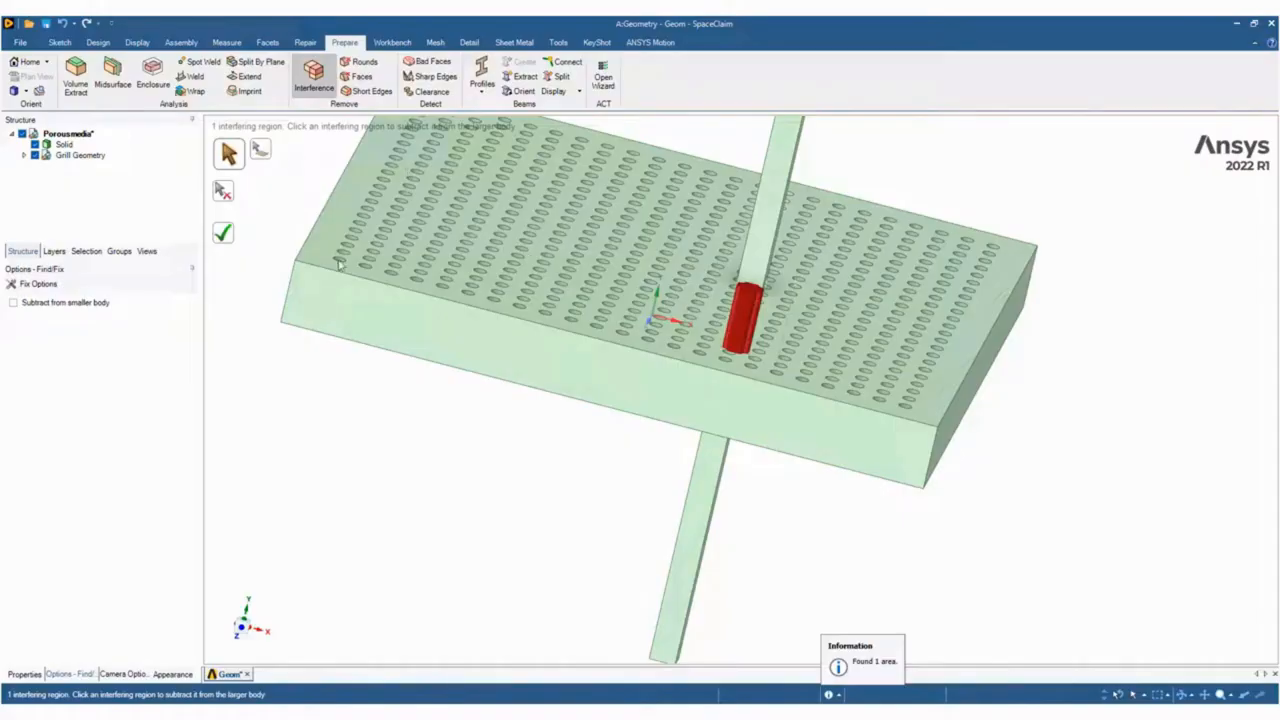
pyautogui.click(57, 303)
pyautogui.click(745, 312)
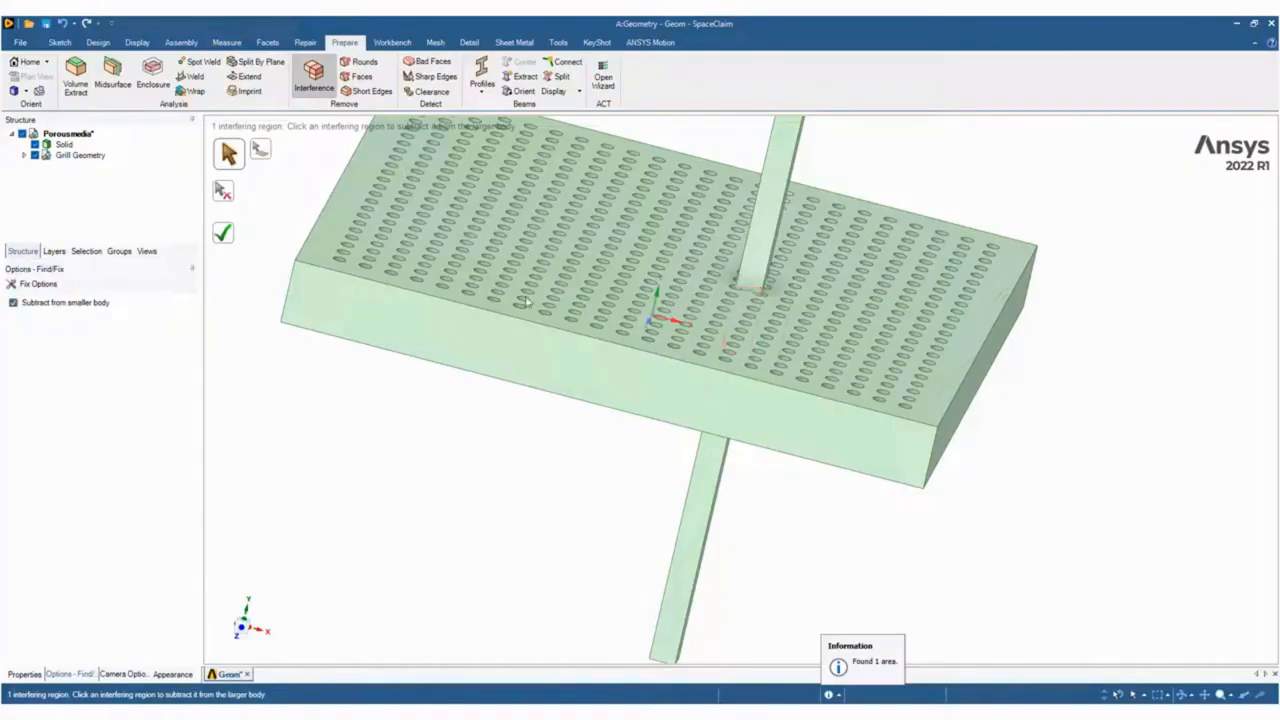
# Hide the grill component, inspect the cut in the column, and suppress the grill for physics.
pyautogui.click(46, 157)
pyautogui.click(35, 156)
pyautogui.moveTo(645, 332)
pyautogui.mouseDown(button='middle')
pyautogui.moveTo(861, 364)
pyautogui.moveTo(539, 300)
pyautogui.moveTo(514, 246)
pyautogui.moveTo(480, 240)
pyautogui.mouseUp(button='middle')
pyautogui.scroll(5, 868, 330)
pyautogui.moveTo(615, 260)
pyautogui.mouseDown(button='middle')
pyautogui.moveTo(670, 268)
pyautogui.moveTo(600, 275)
pyautogui.mouseUp(button='middle')
pyautogui.click(72, 156)
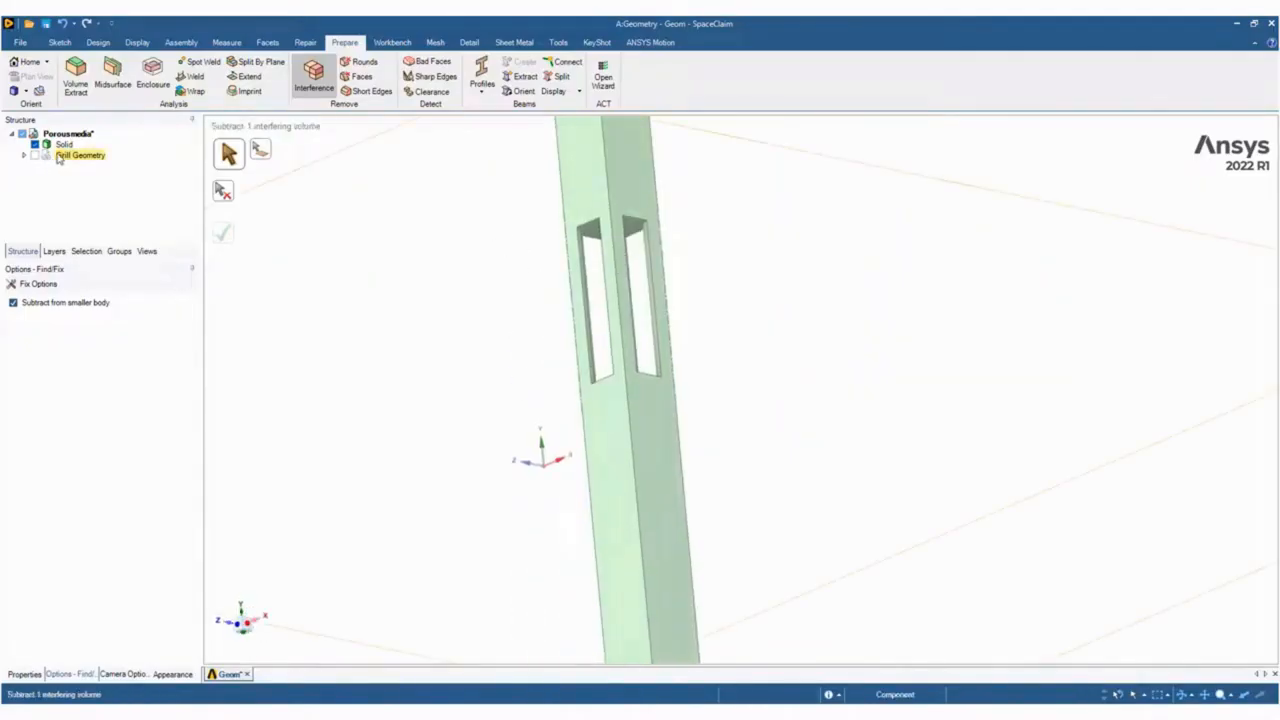
pyautogui.rightClick(75, 157)
pyautogui.click(85, 163)
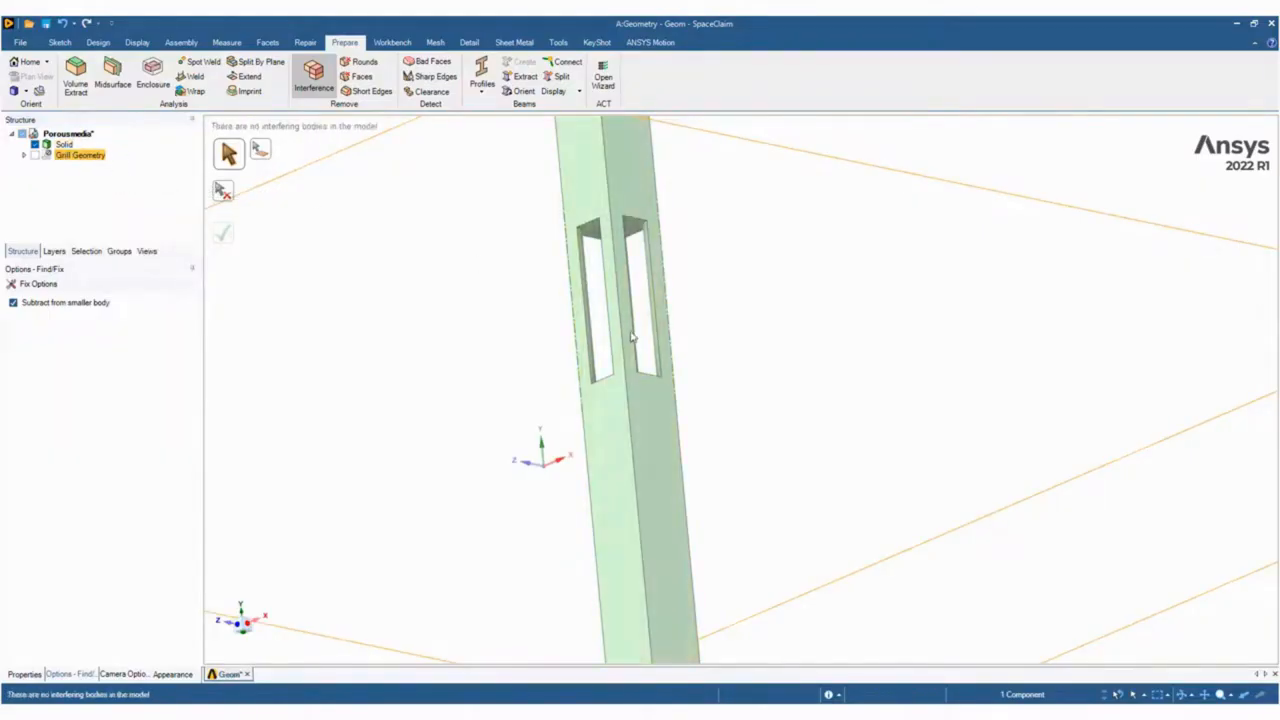
pyautogui.scroll(-5, 634, 338)
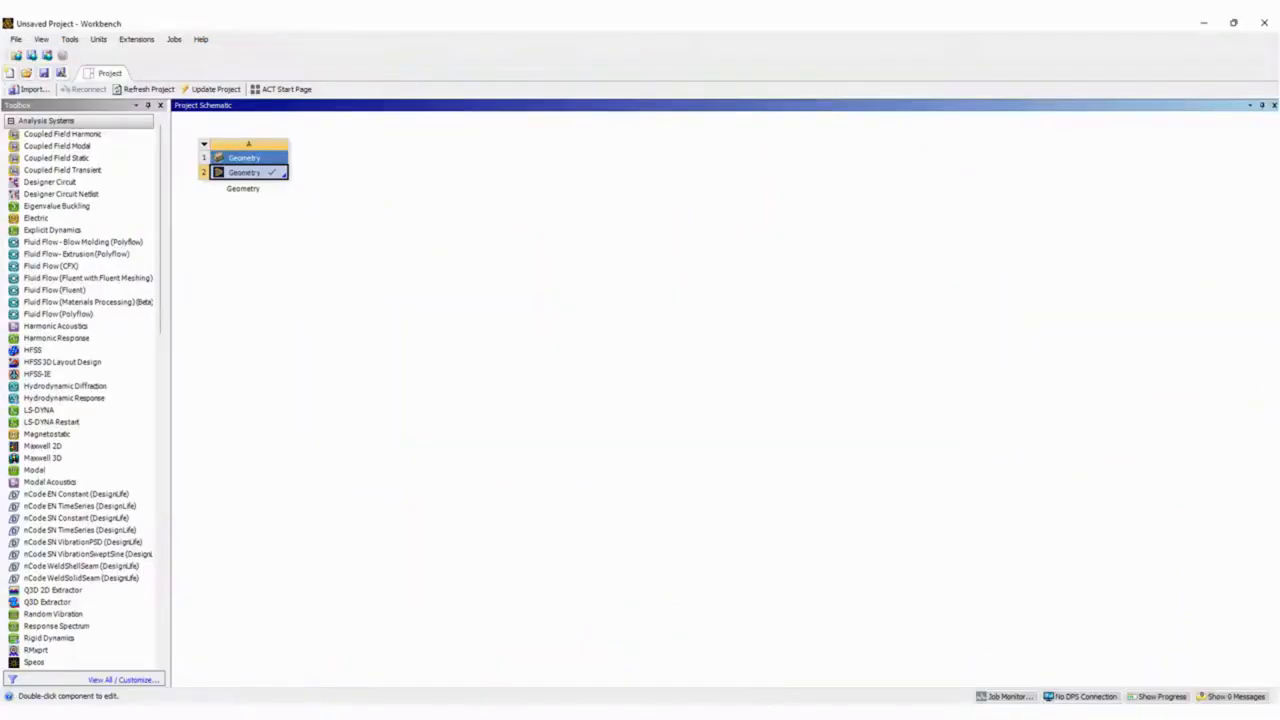
# In Workbench, add a Fluid Flow (Fluent) system linked to the existing geometry and open its mesh.
pyautogui.moveTo(60, 290); pyautogui.dragTo(244, 176)
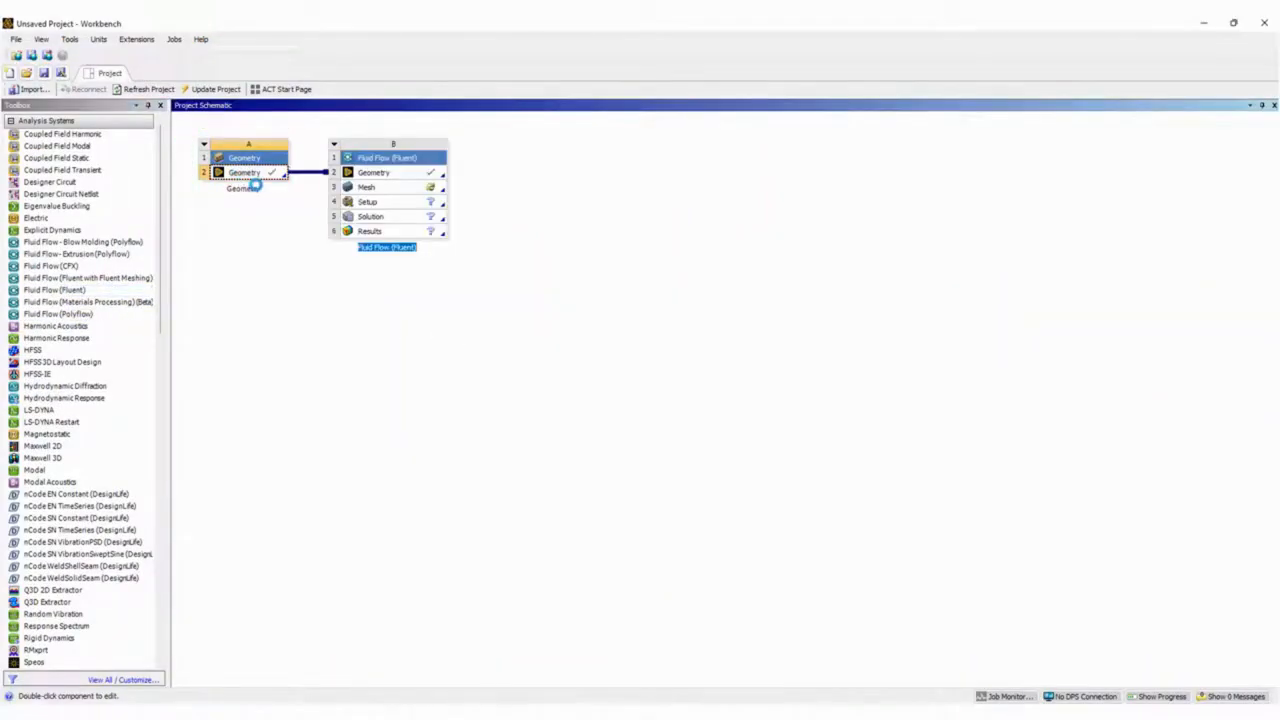
pyautogui.doubleClick(389, 191)
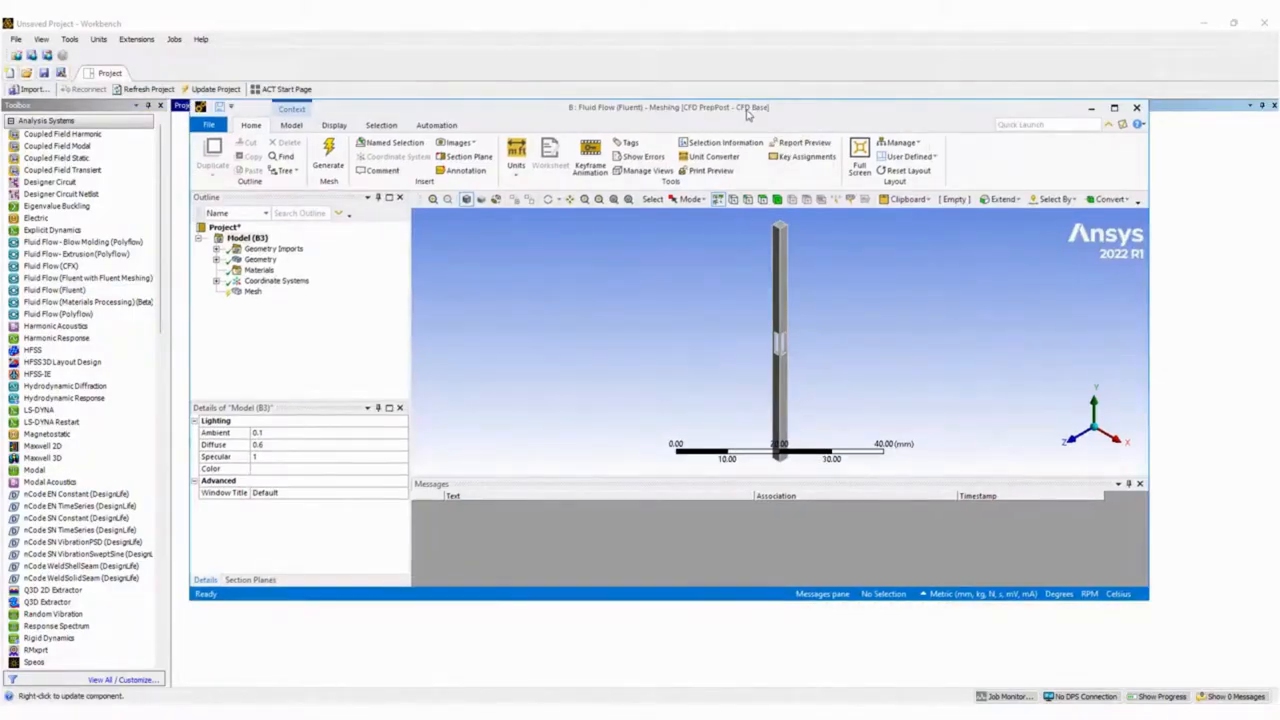
pyautogui.doubleClick(747, 112)
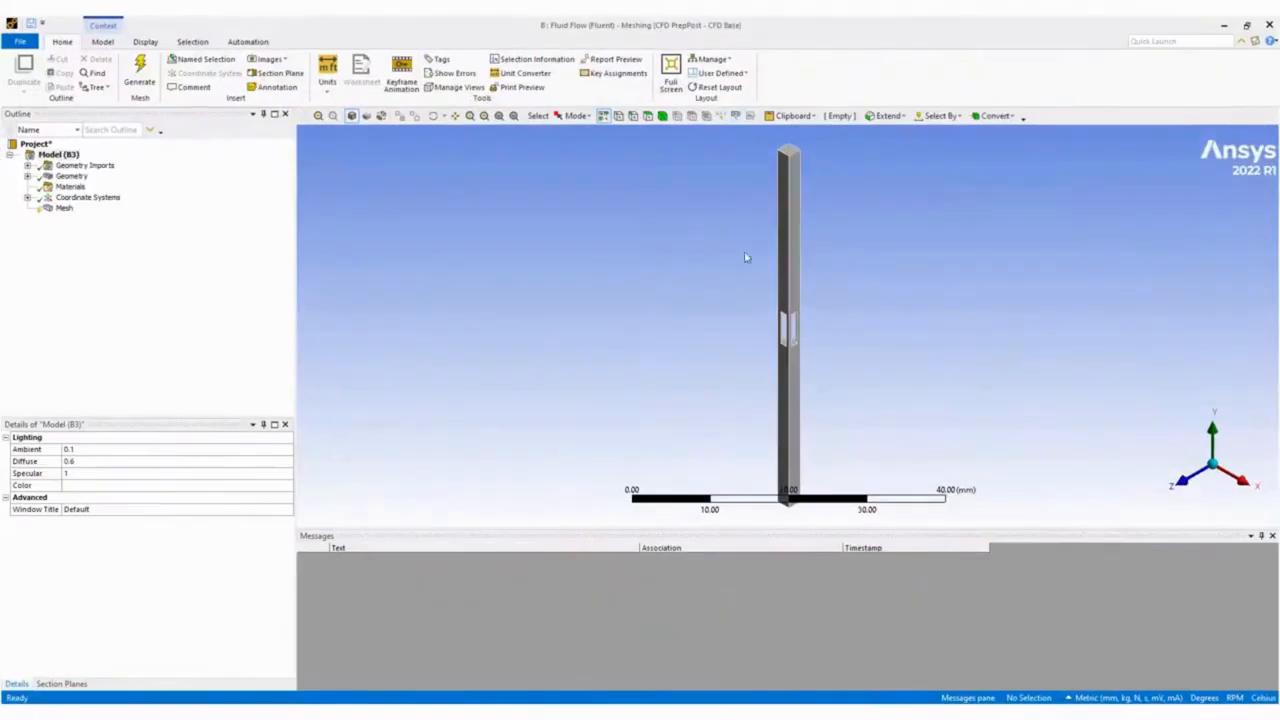
# Set Capture Proximity to Yes in the mesh sizing settings.
pyautogui.click(64, 208)
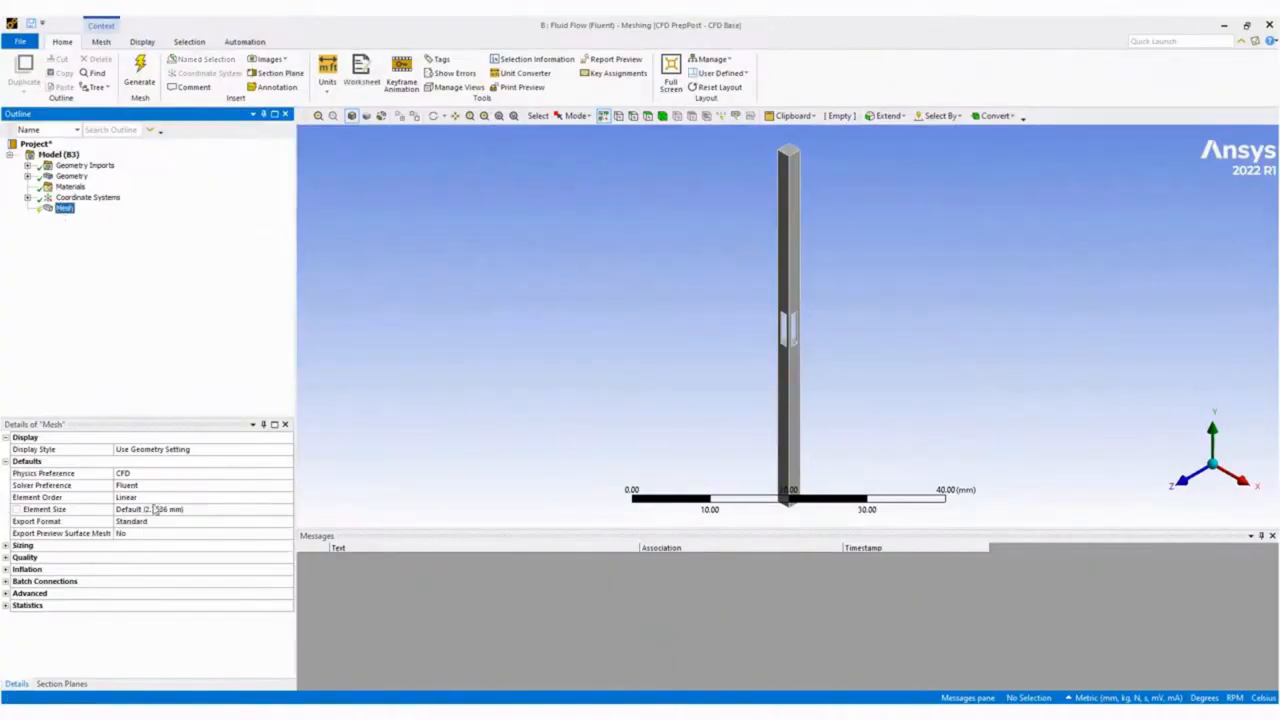
pyautogui.click(6, 545)
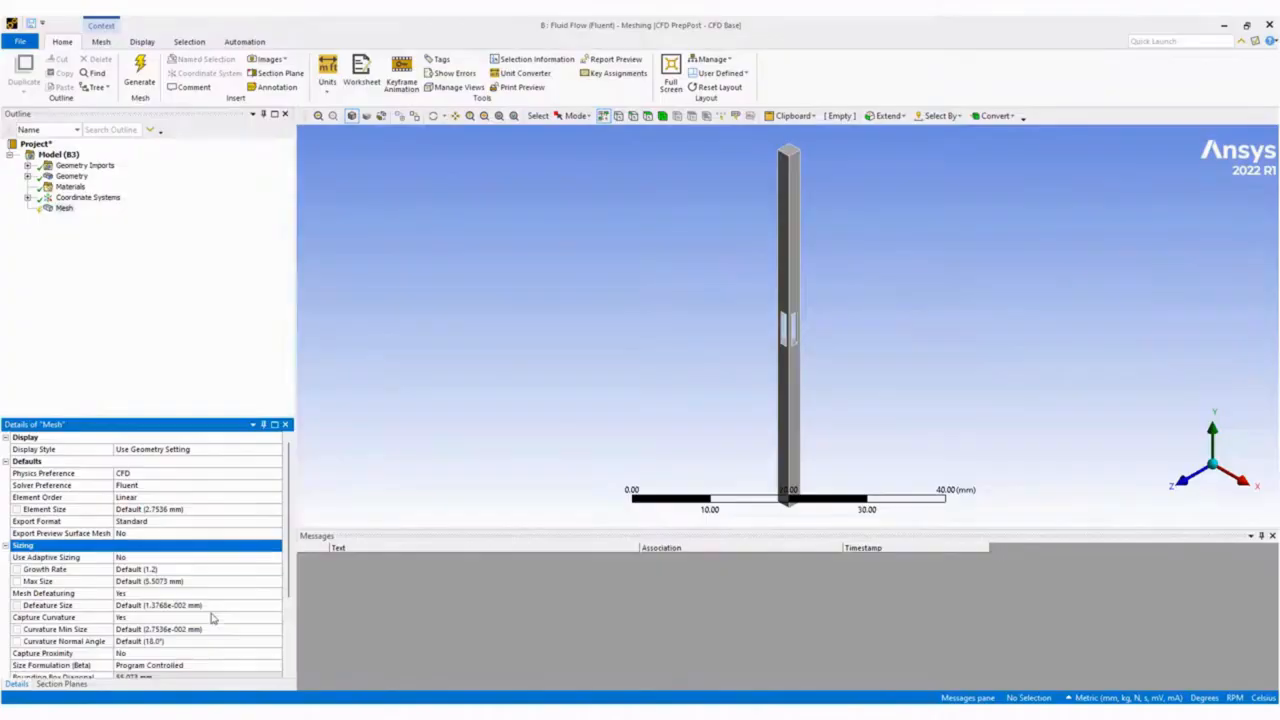
pyautogui.doubleClick(145, 657)
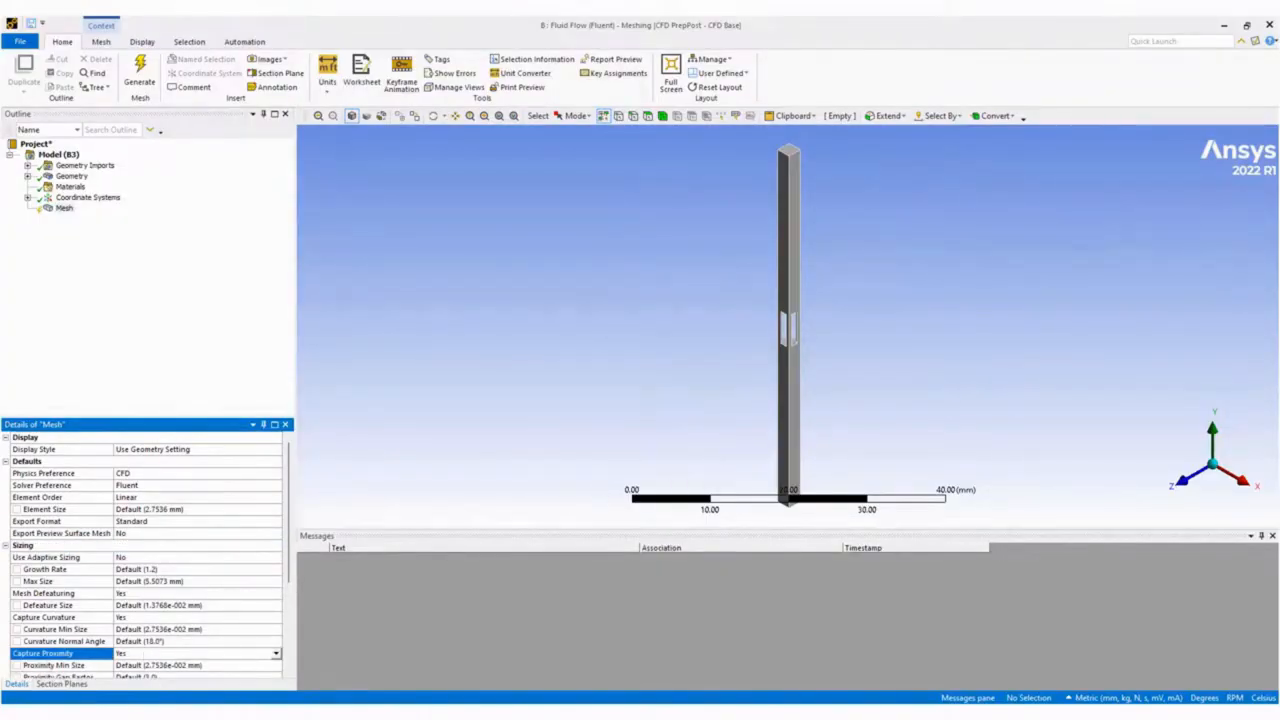
pyautogui.scroll(-1, 168, 675)
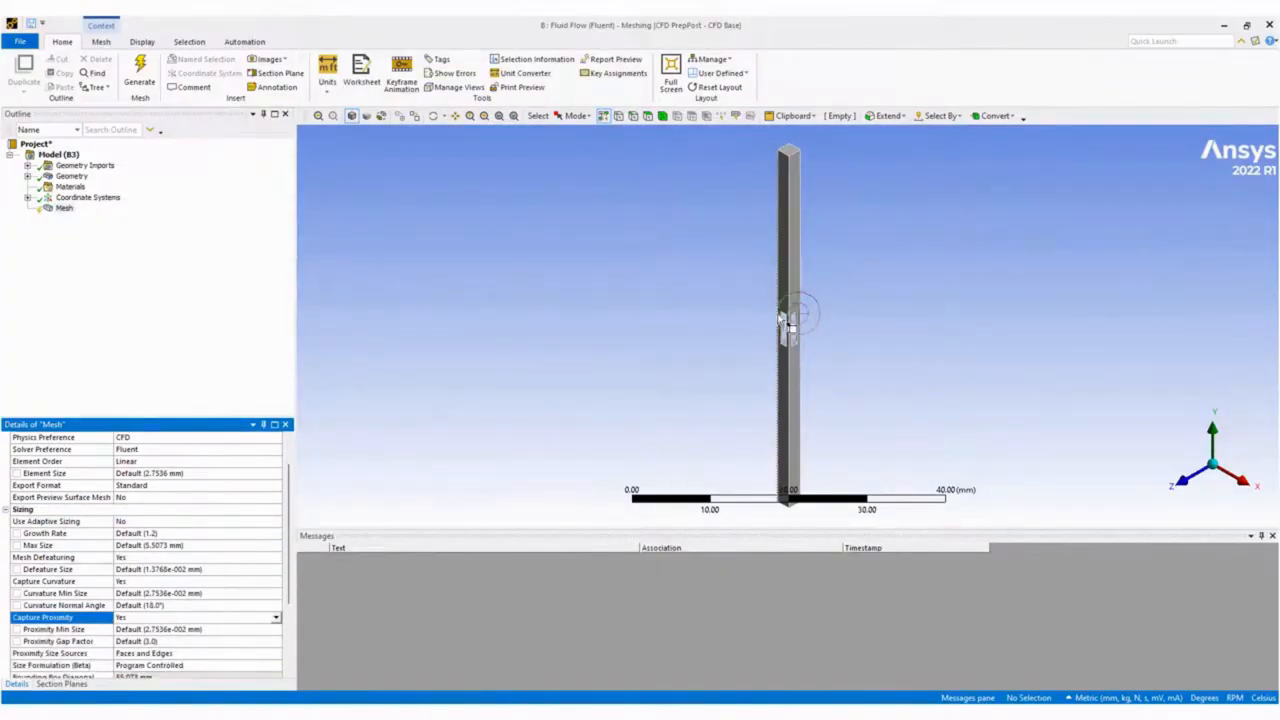
# Insert an inflation control on the mesh and scope it to the column body.
pyautogui.scroll(5, 854, 363)
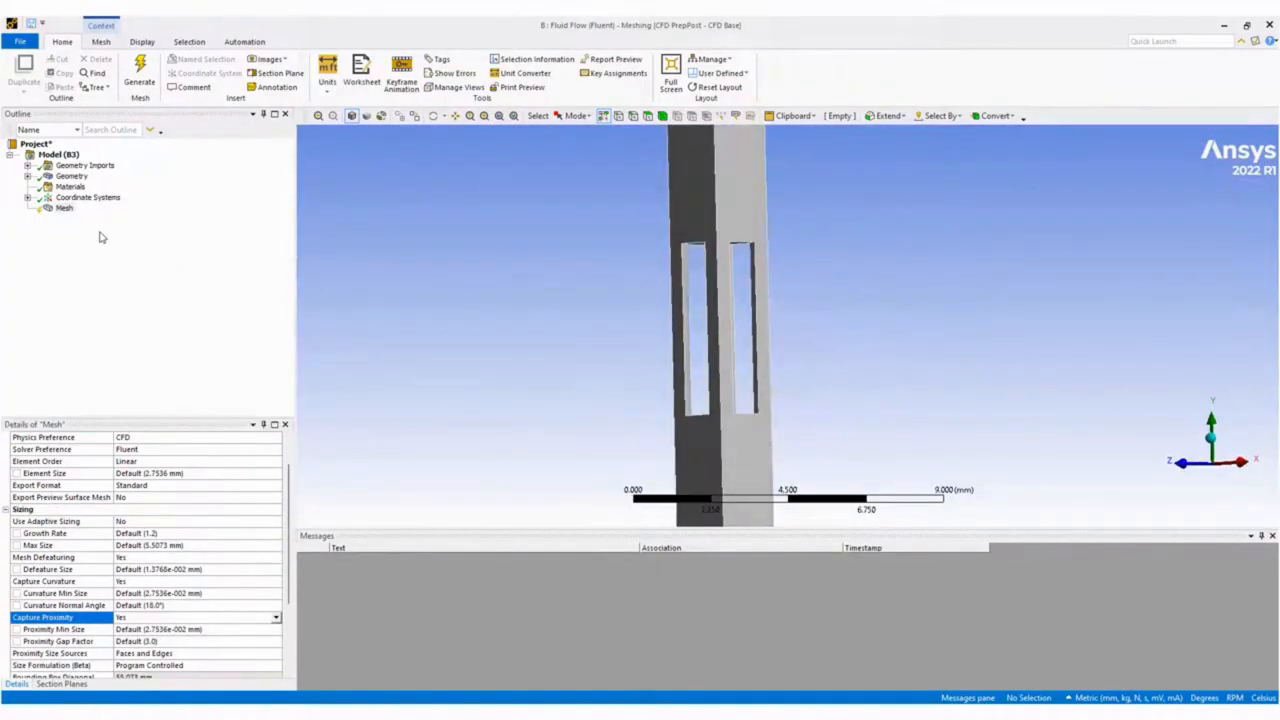
pyautogui.rightClick(64, 210)
pyautogui.moveTo(150, 218)
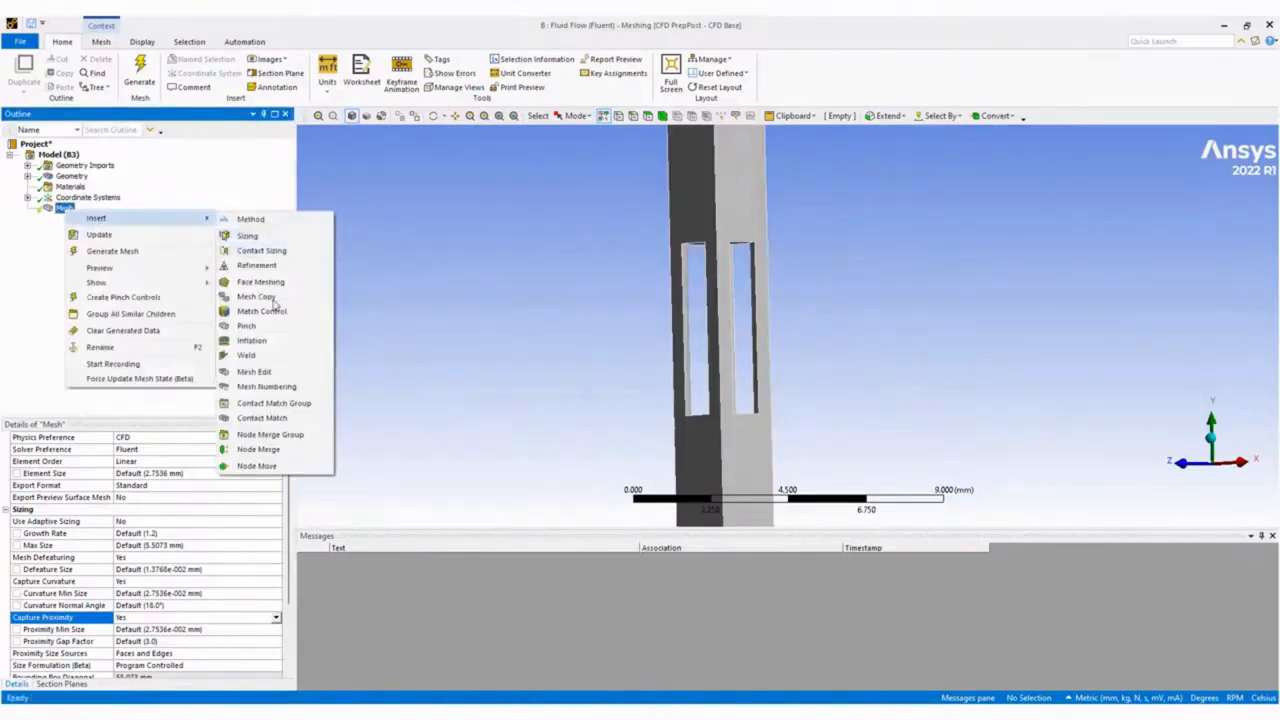
pyautogui.click(268, 341)
pyautogui.click(716, 430)
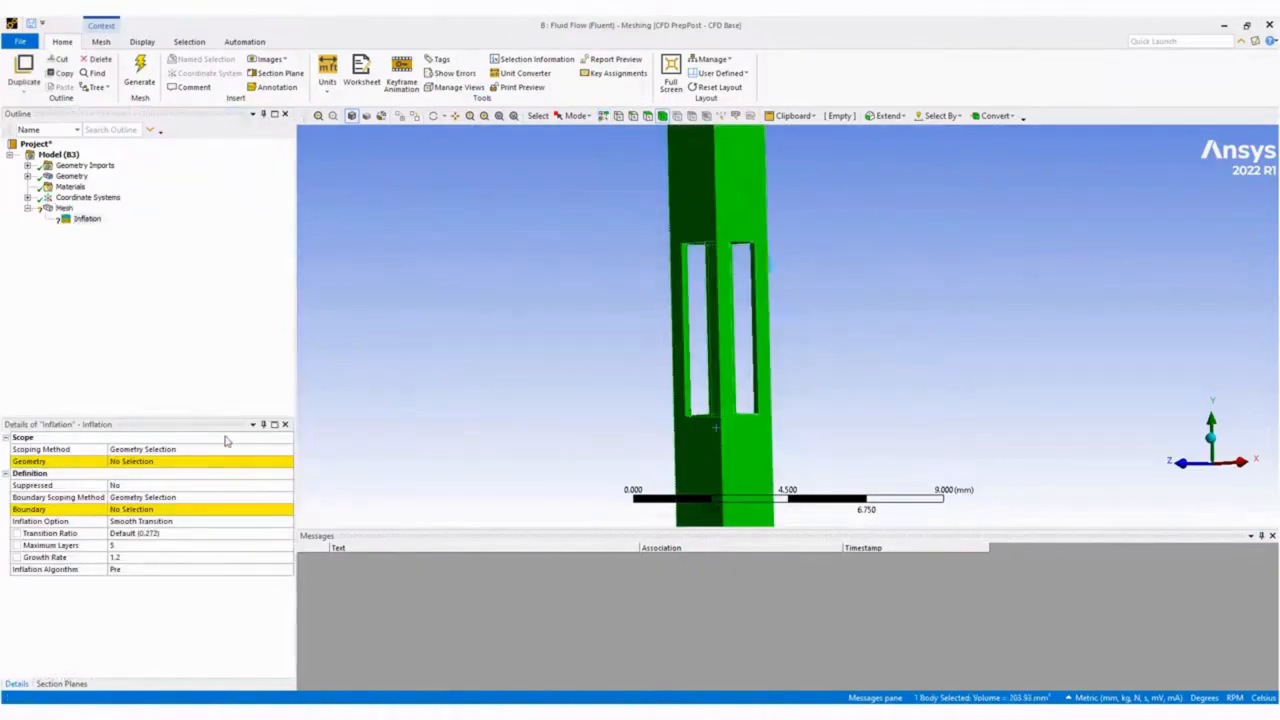
pyautogui.click(129, 463)
pyautogui.click(129, 463)
# Box-select the six faces around the column's cut-out and apply them as the inflation boundary.
pyautogui.click(149, 511)
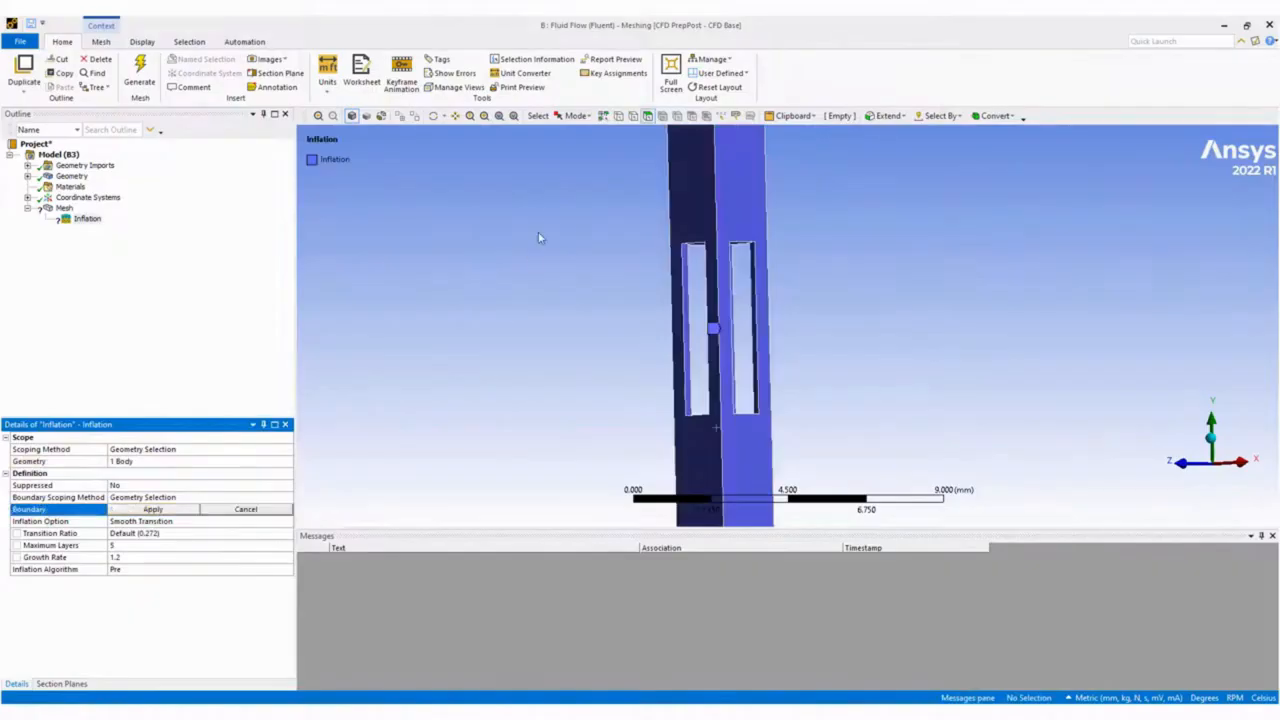
pyautogui.click(576, 116)
pyautogui.click(590, 146)
pyautogui.moveTo(588, 202); pyautogui.dragTo(876, 484)
pyautogui.click(140, 511)
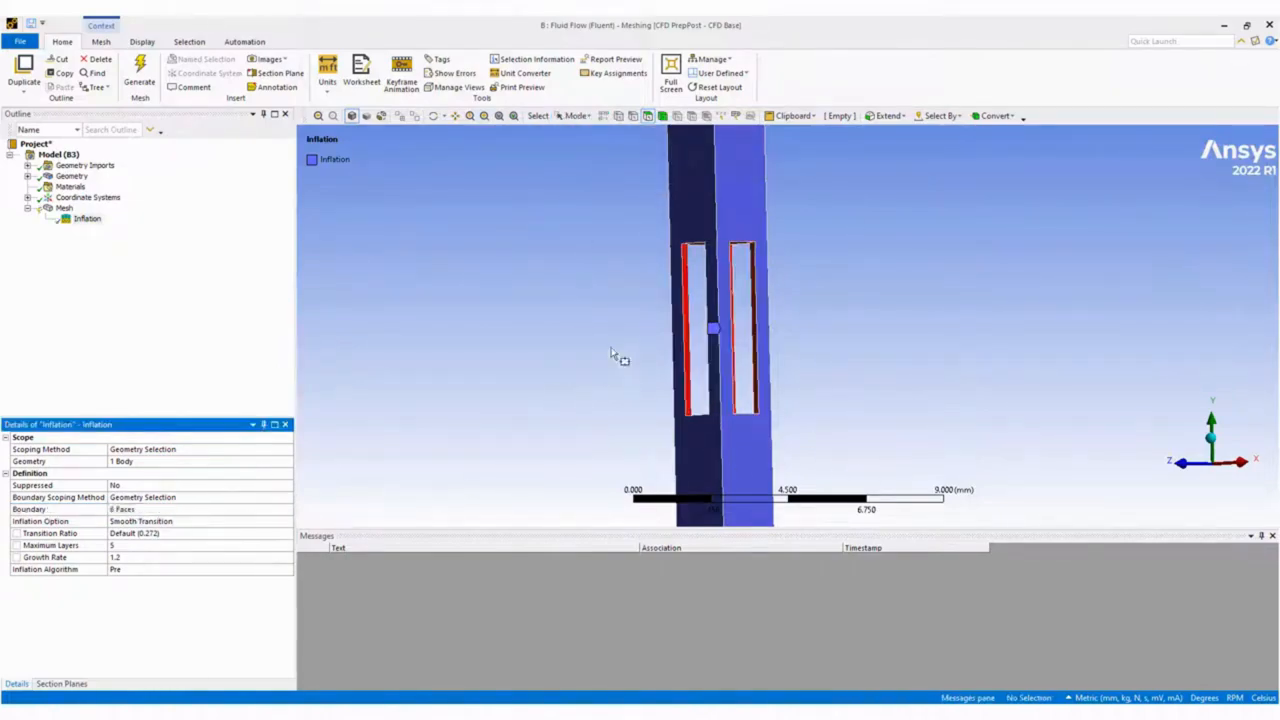
# Create a named selection called Inlet on the column's end face in the positive Y direction.
pyautogui.scroll(-5, 390, 368)
pyautogui.moveTo(649, 343); pyautogui.dragTo(569, 392, button='middle')
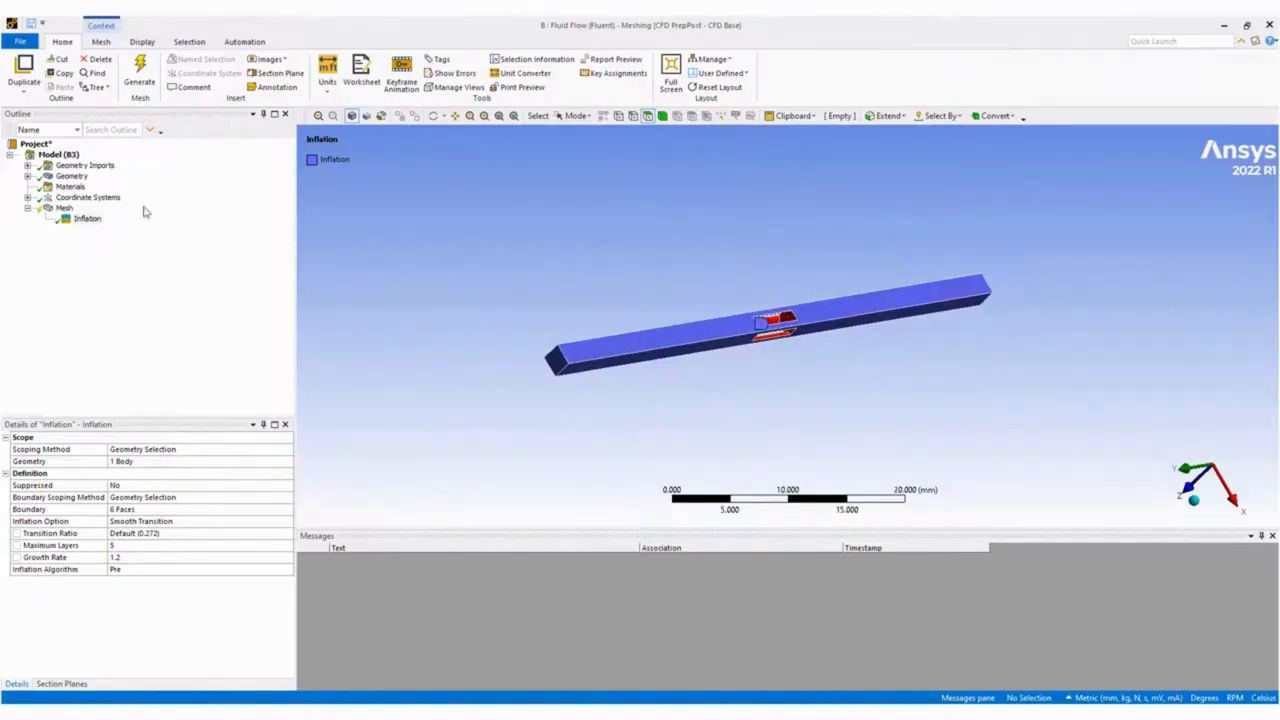
pyautogui.click(575, 115)
pyautogui.click(592, 129)
pyautogui.click(560, 369)
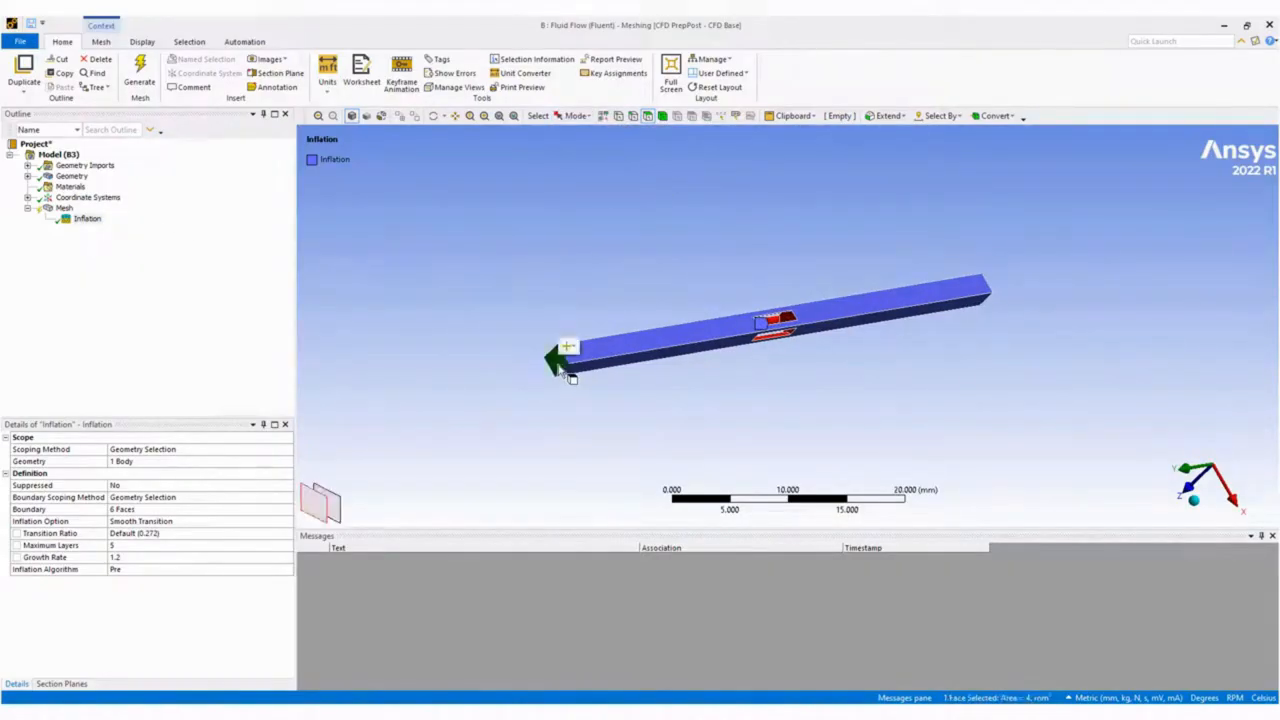
pyautogui.press('n')
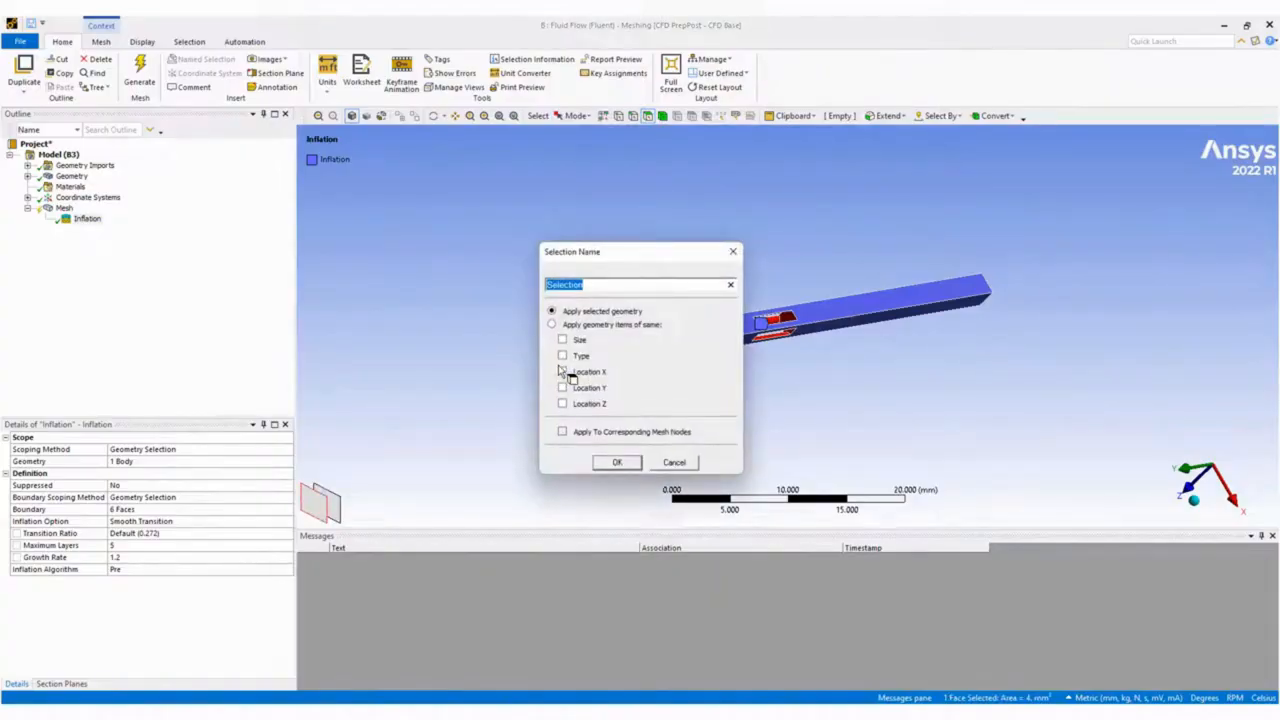
pyautogui.write('Inlet')
pyautogui.press('Return')
# Create a named selection called Outlet on the column's opposite end face.
pyautogui.moveTo(1000, 251); pyautogui.dragTo(830, 280, button='middle')
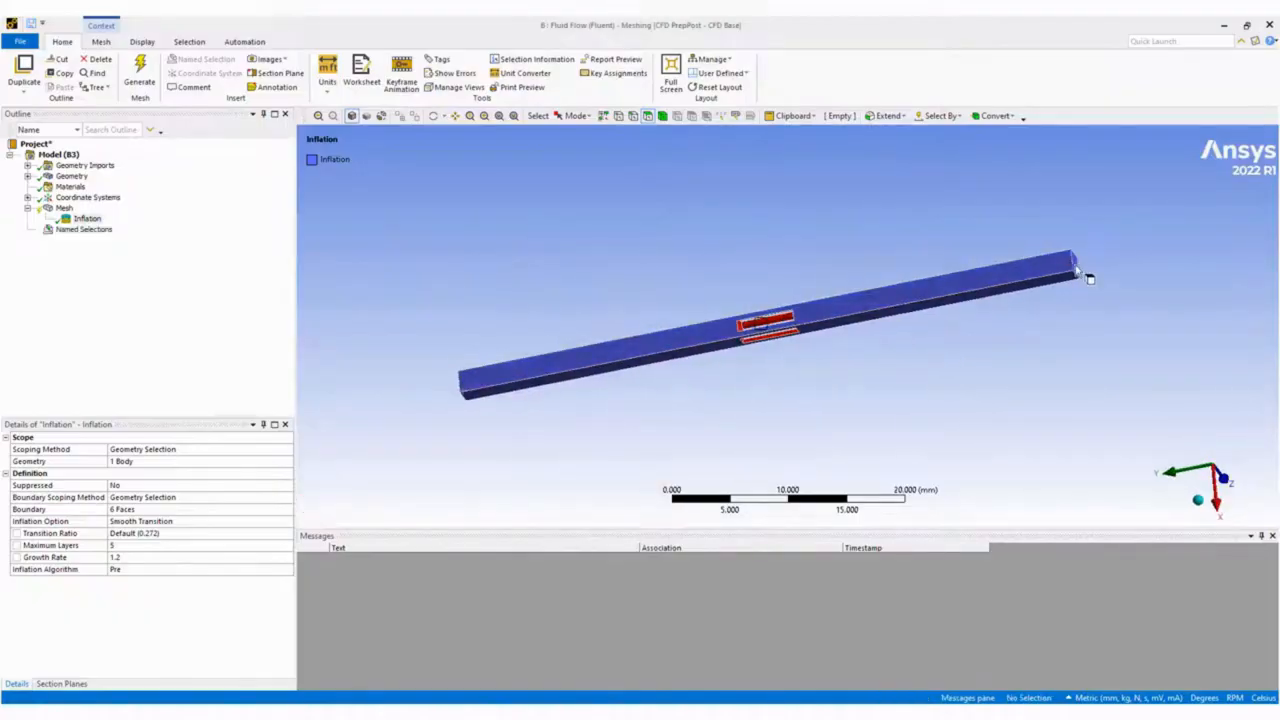
pyautogui.click(1076, 266)
pyautogui.write('nOutlet')
pyautogui.press('Return')
# Create a named selection called Symmetry on the column's four long side faces.
pyautogui.click(986, 288)
pyautogui.moveTo(986, 294)
pyautogui.mouseDown(button='middle')
pyautogui.moveTo(943, 200)
pyautogui.moveTo(1003, 292)
pyautogui.mouseUp(button='middle')
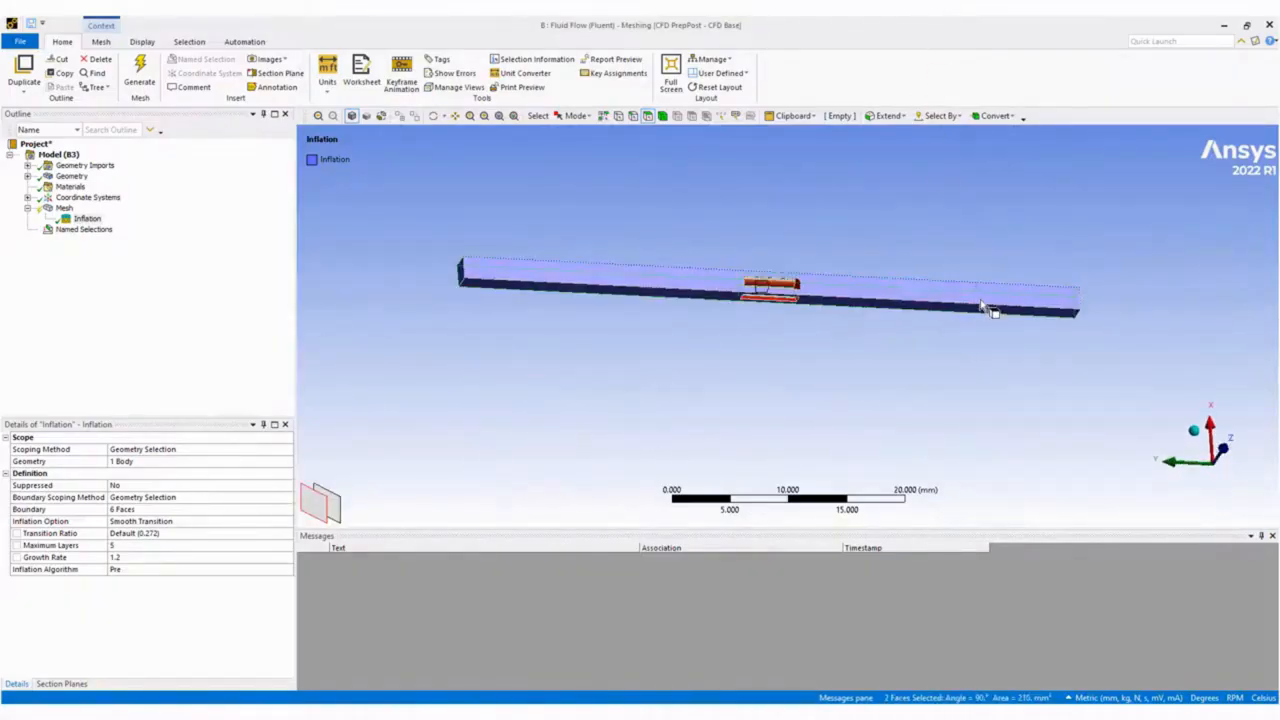
pyautogui.keyDown('ctrl'); pyautogui.click(982, 314); pyautogui.keyUp('ctrl')
pyautogui.write('S')
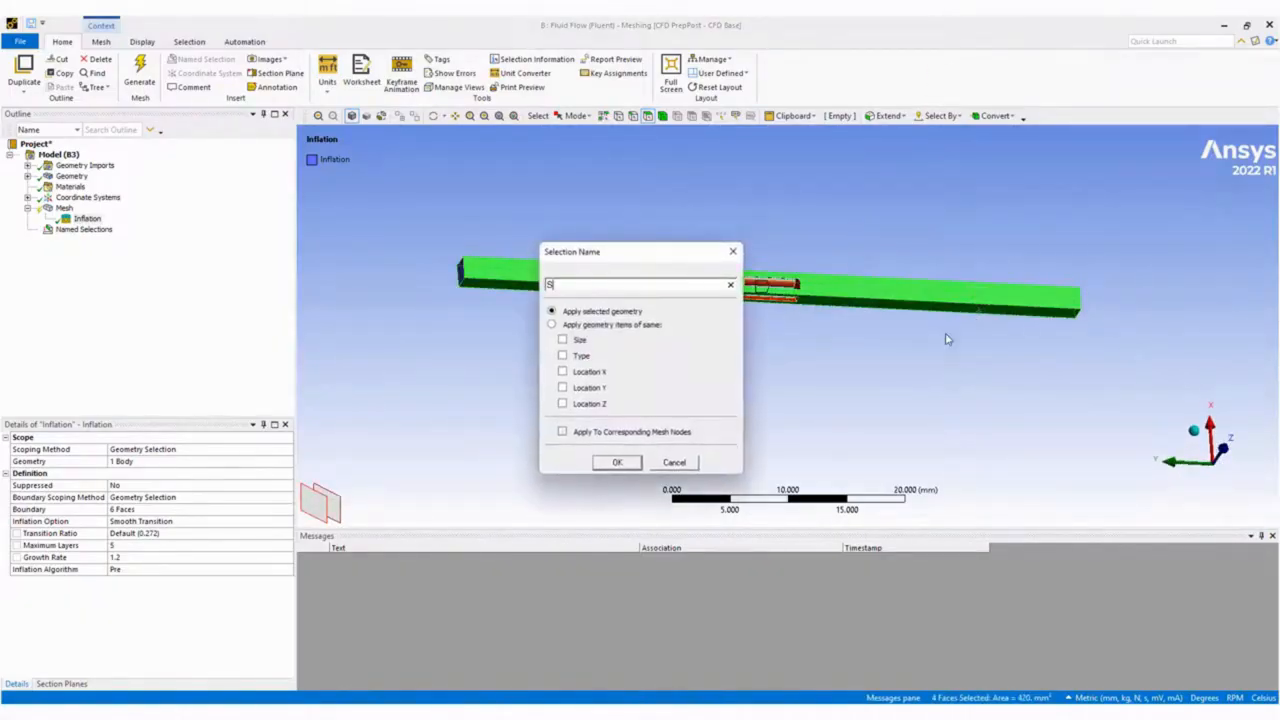
pyautogui.write('ymmetry')
pyautogui.press('Return')
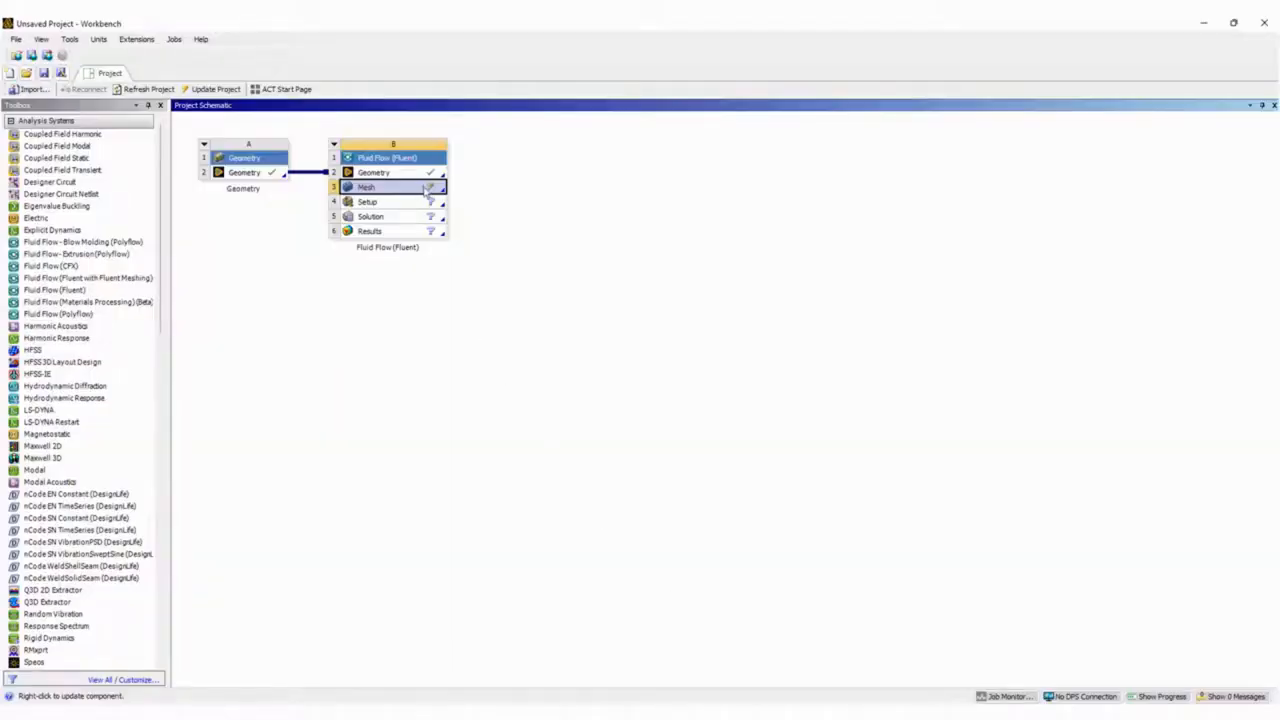
# Generate the mesh and inspect the elements around the column's cut-outs.
pyautogui.rightClick(425, 192)
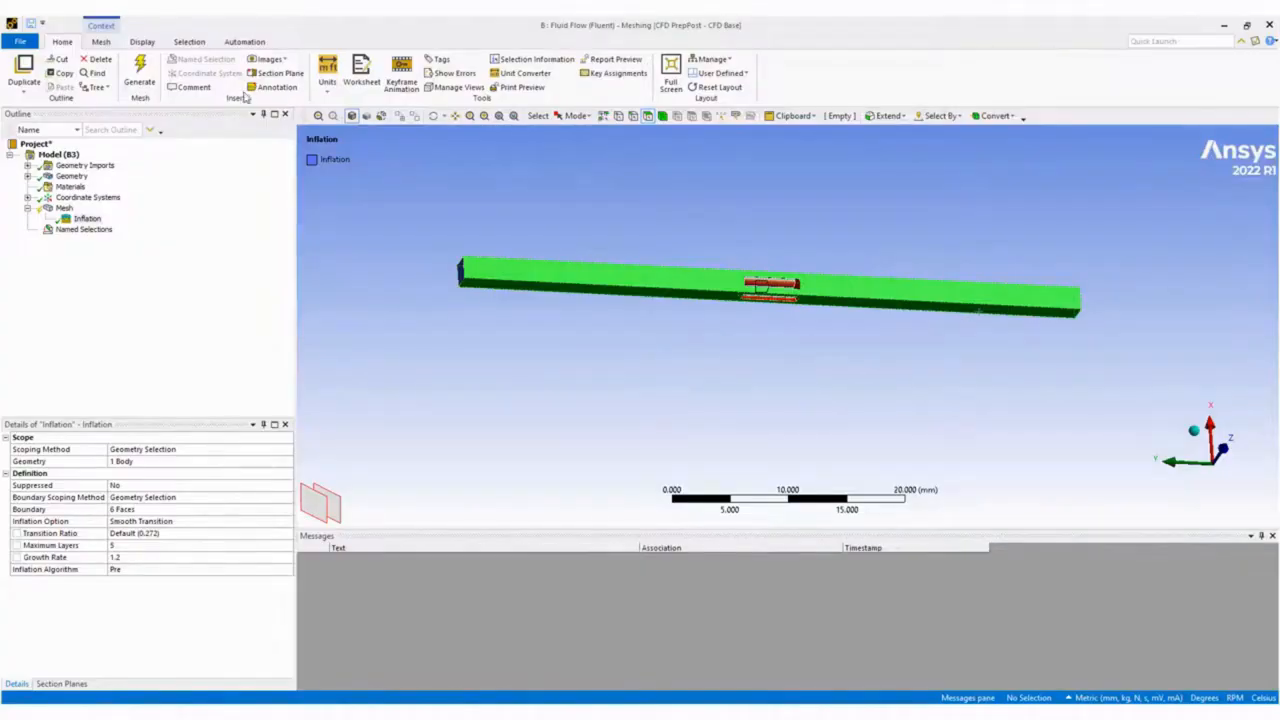
pyautogui.click(140, 72)
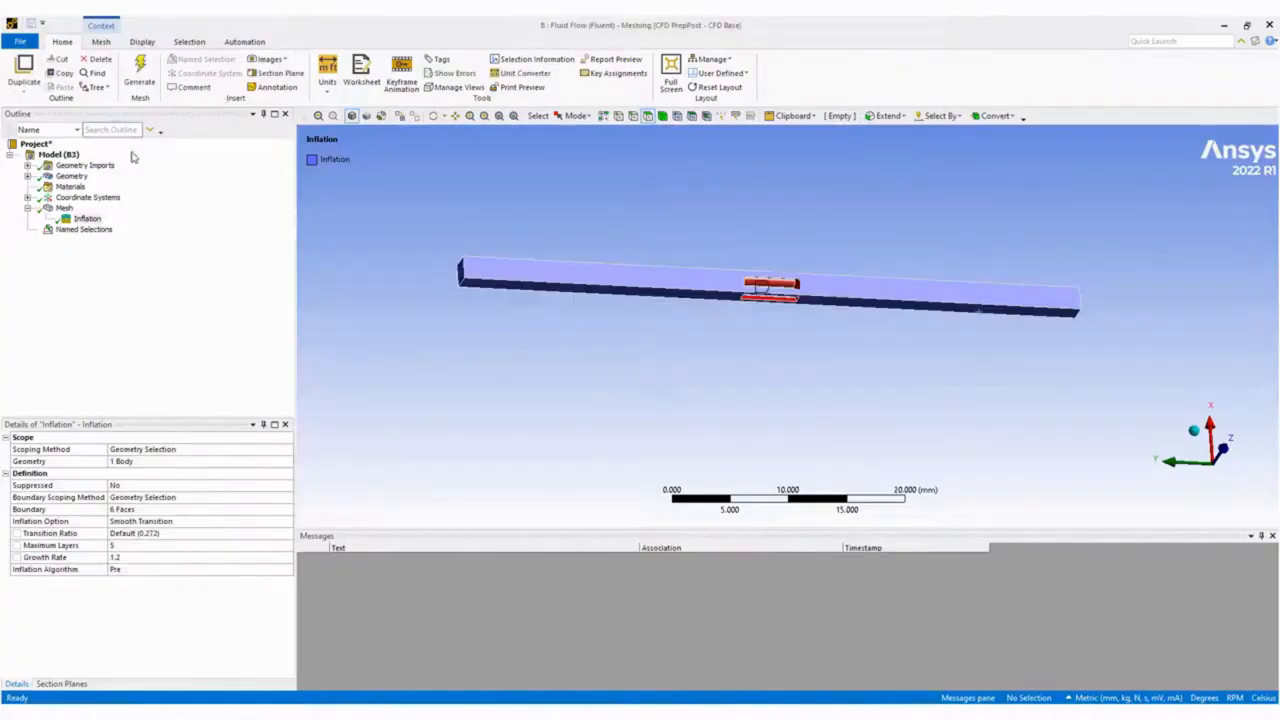
pyautogui.click(64, 207)
pyautogui.moveTo(680, 265); pyautogui.dragTo(816, 344, button='right')
pyautogui.moveTo(855, 304); pyautogui.dragTo(718, 598, button='middle')
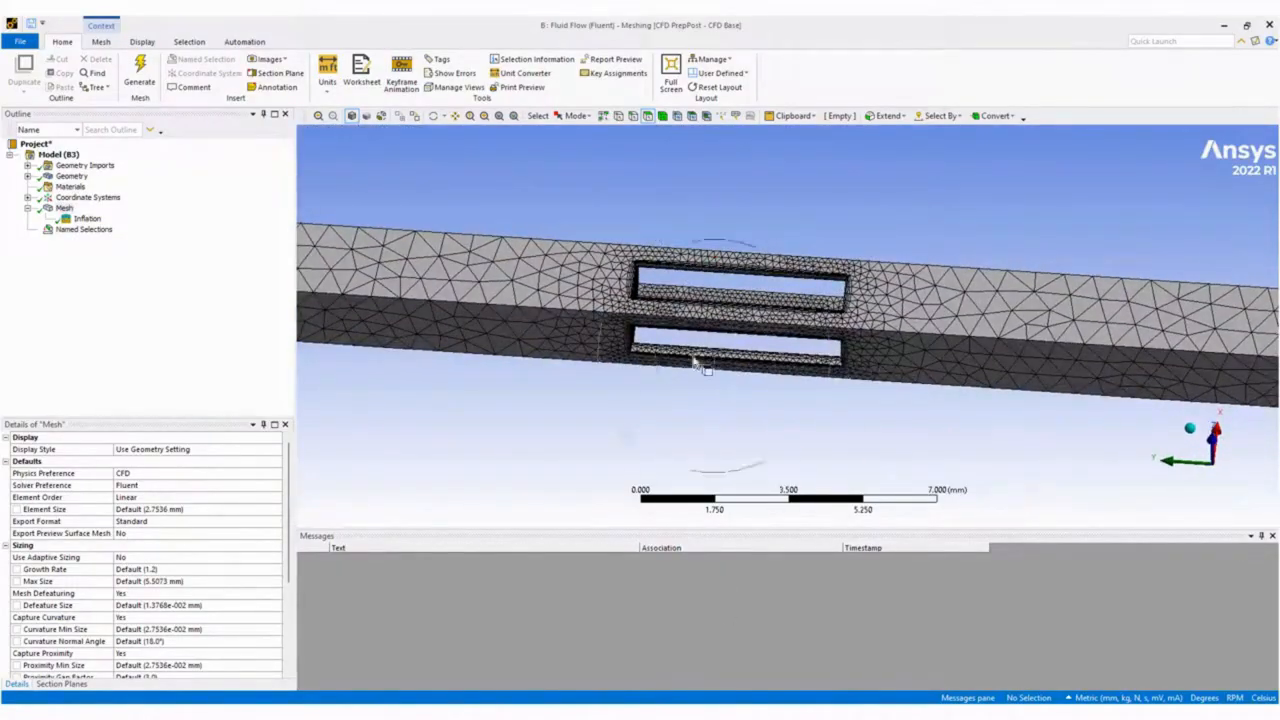
# Switch to Workbench and update the Mesh component of the Fluid Flow (Fluent) system.
pyautogui.moveTo(817, 711)
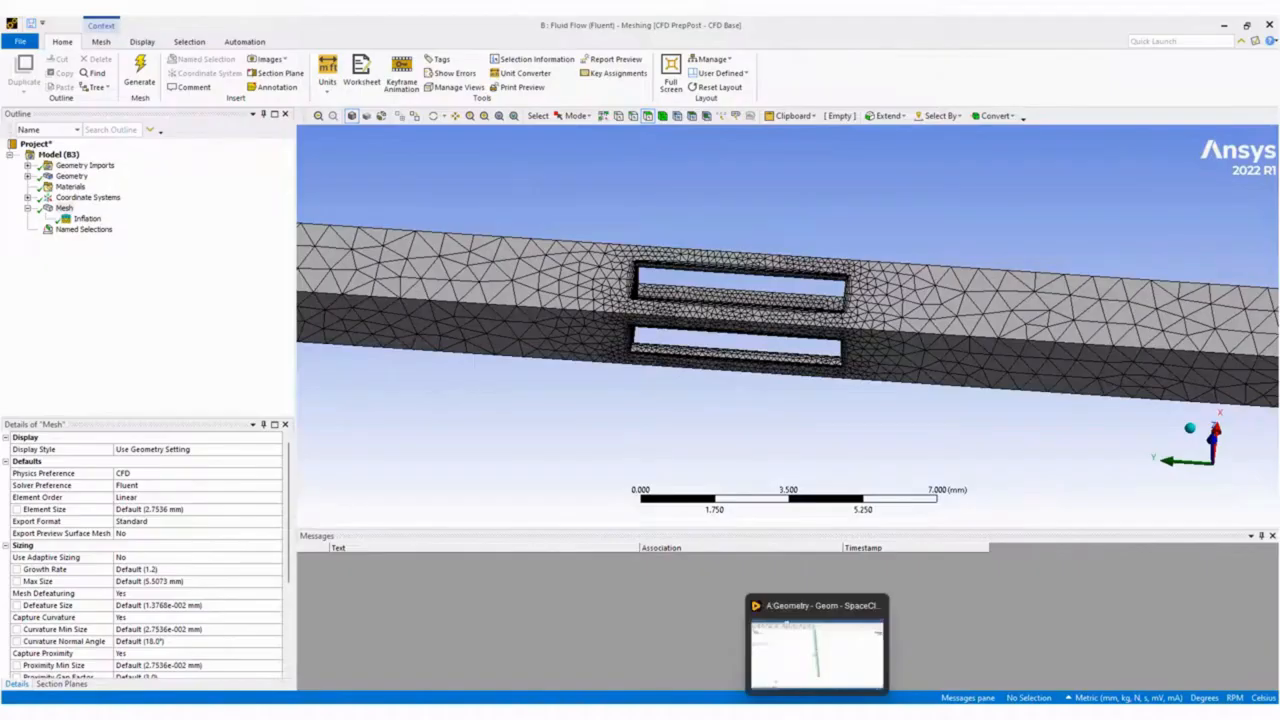
pyautogui.click(729, 711)
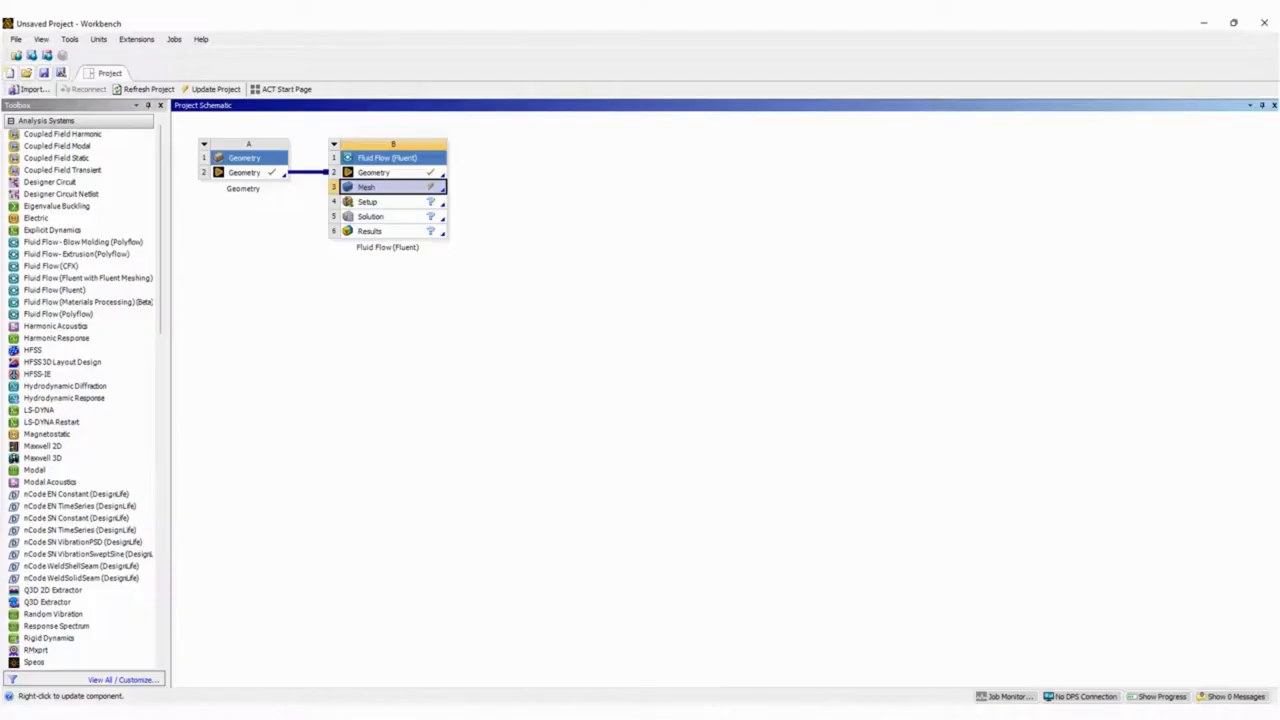
pyautogui.rightClick(414, 193)
pyautogui.click(466, 276)
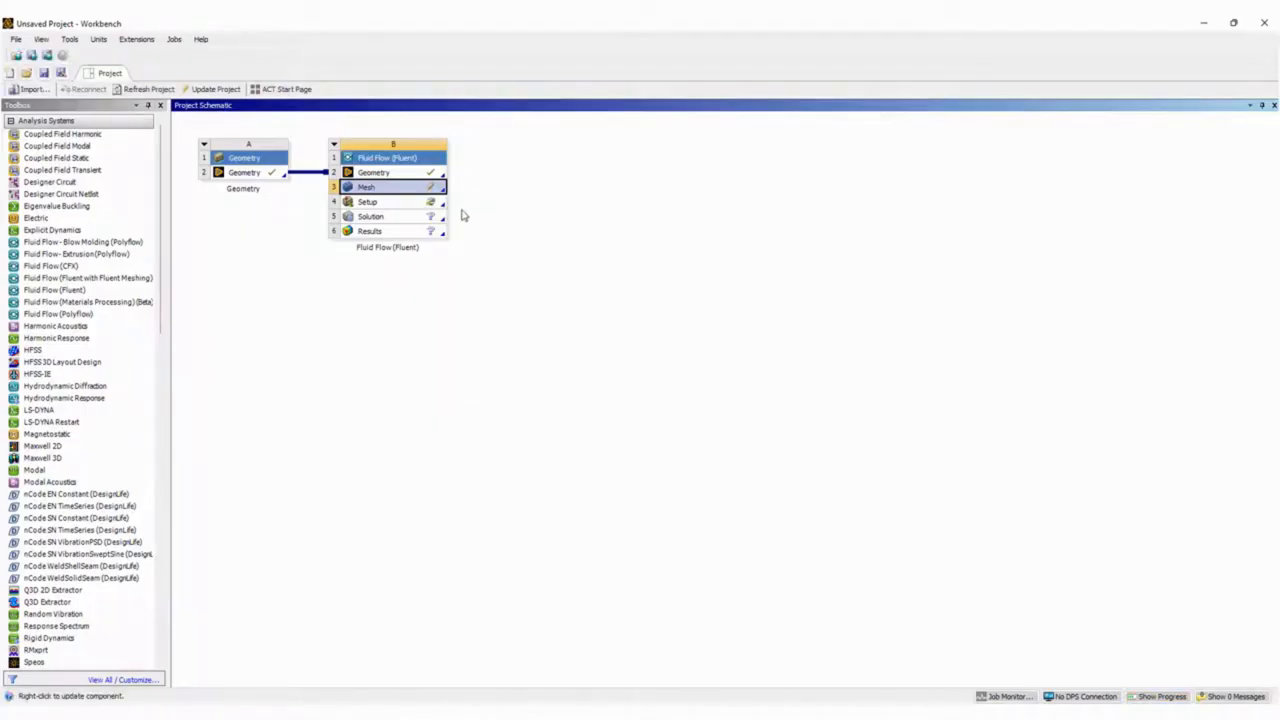
# Launch Fluent from the system's Setup component with 4 solver processes and dismiss the Key Behavioral Changes notice.
pyautogui.doubleClick(414, 203)
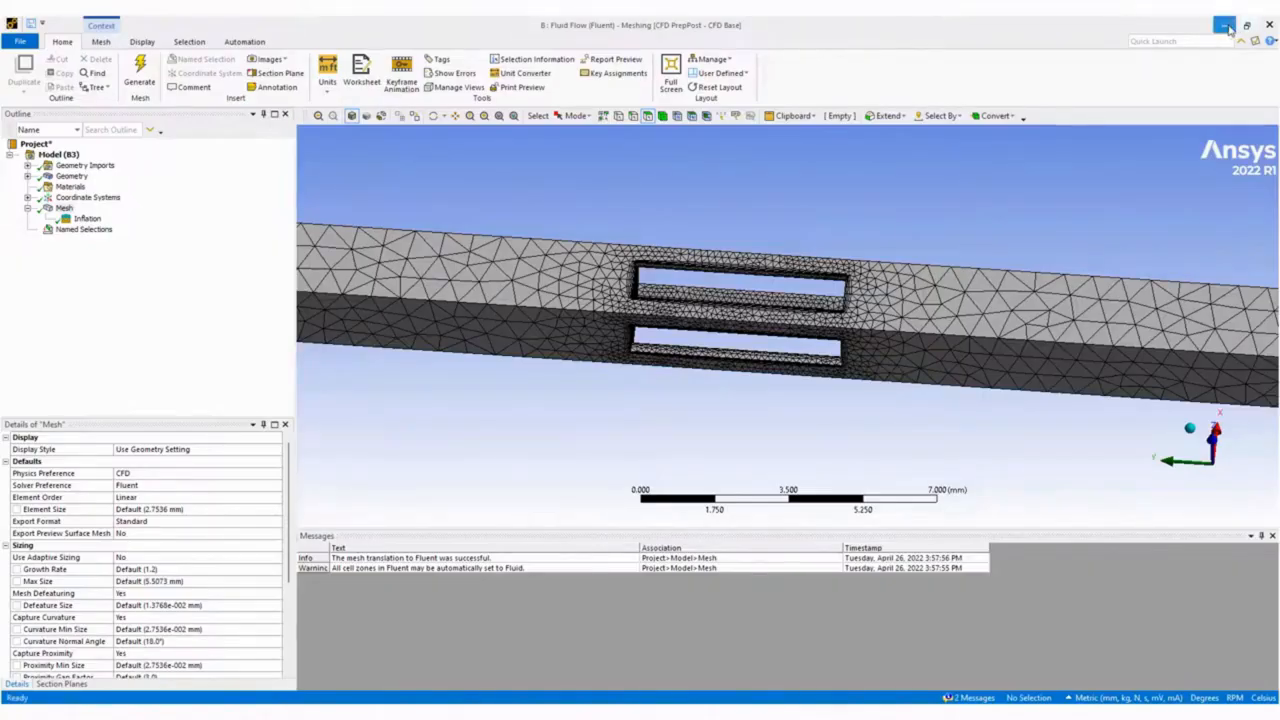
pyautogui.click(1227, 27)
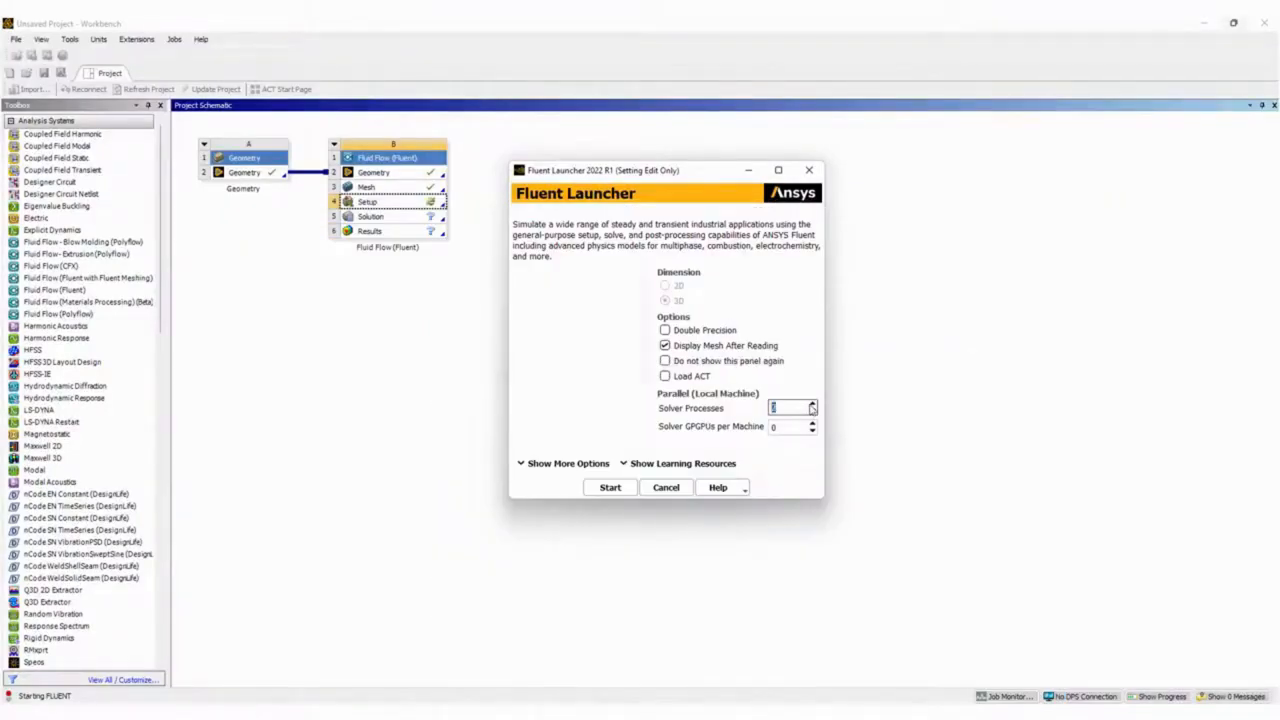
pyautogui.click(610, 487)
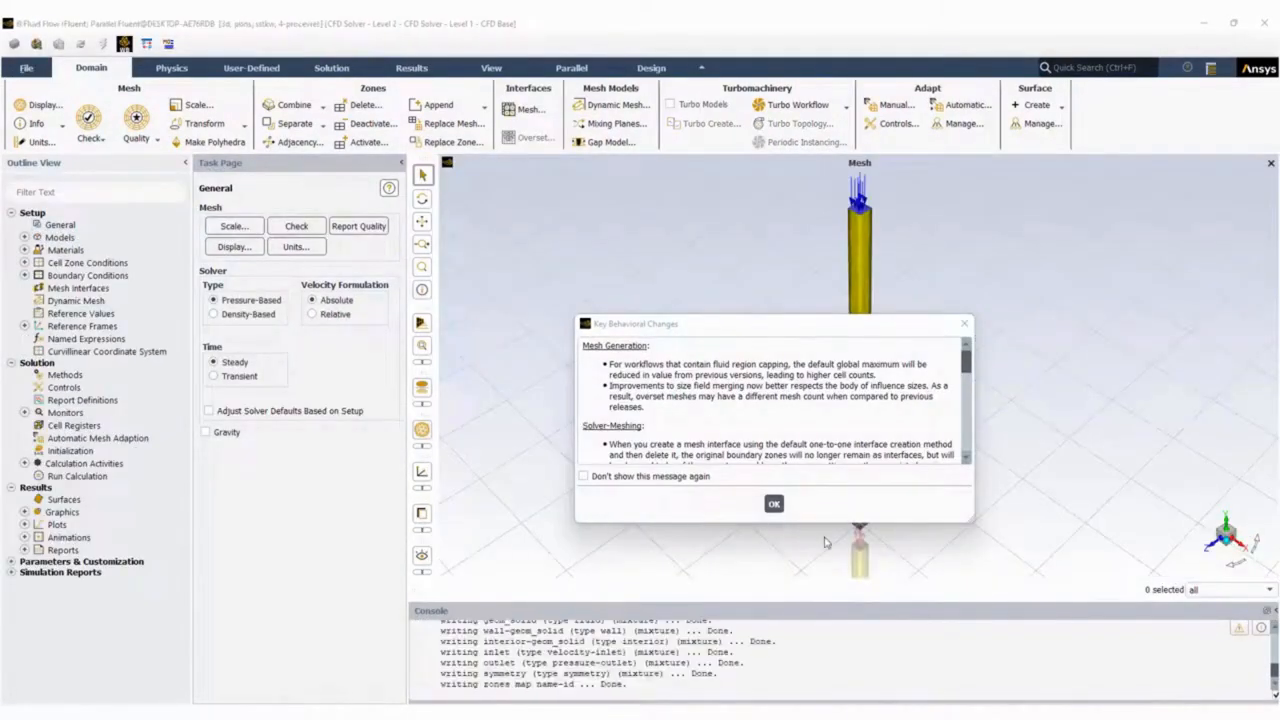
pyautogui.click(776, 506)
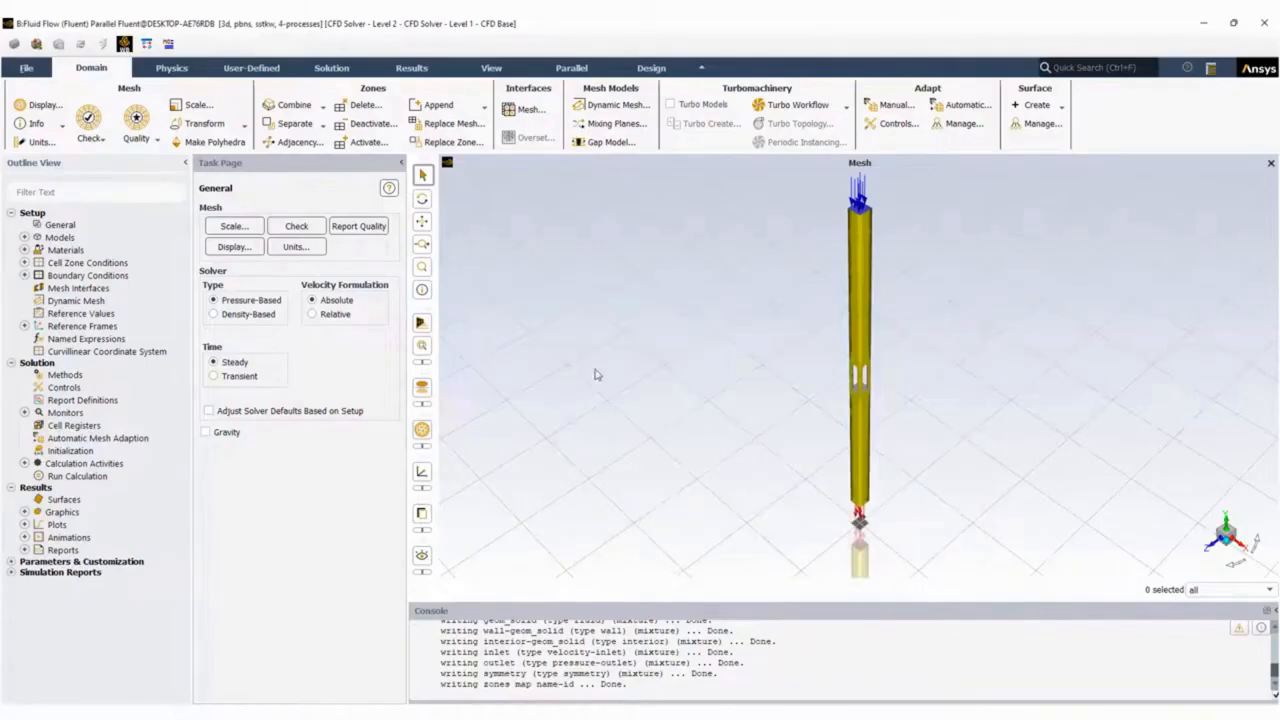
# Review the fluid material and the cell zone settings of geom_solid, leaving the zone's settings as they are.
pyautogui.click(25, 250)
pyautogui.click(38, 263)
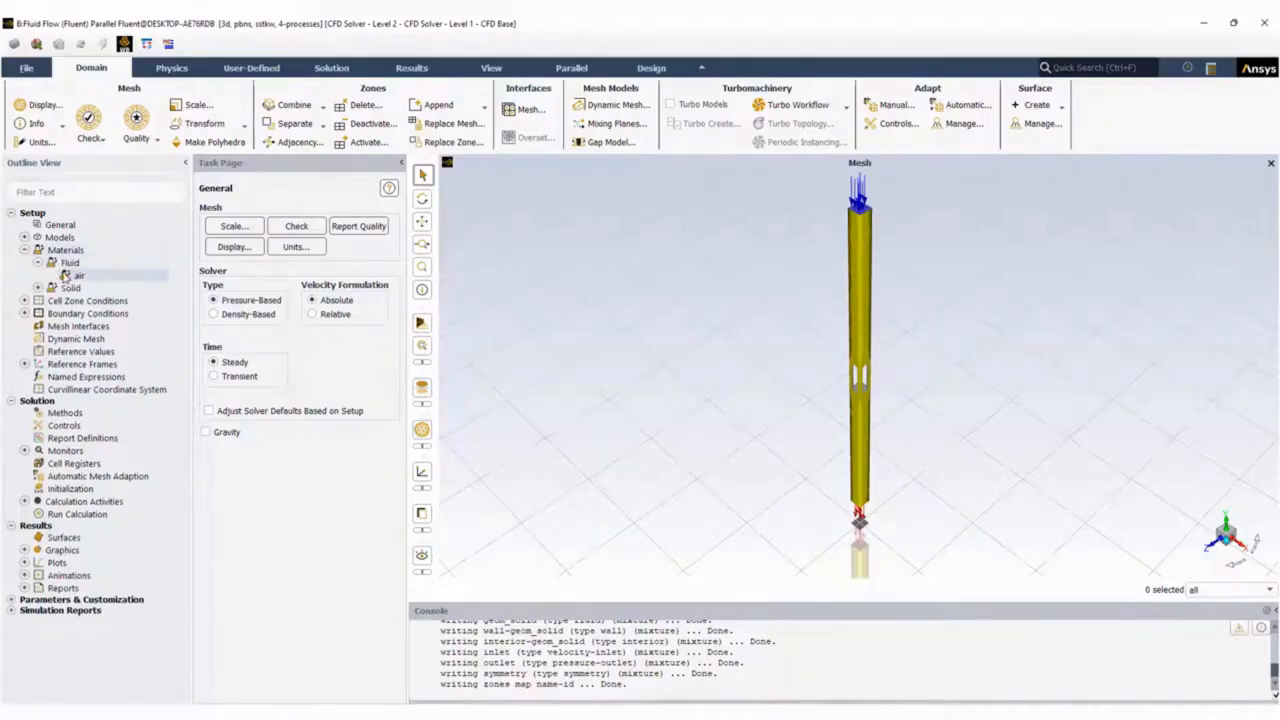
pyautogui.click(25, 301)
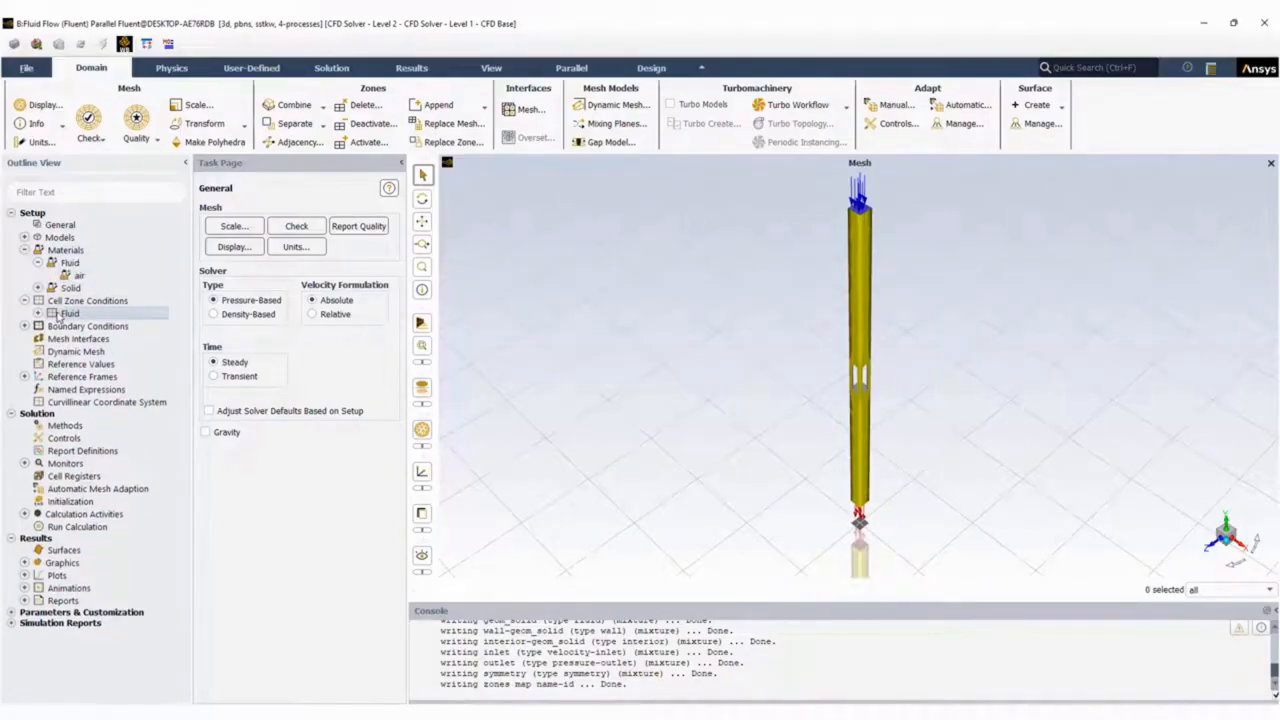
pyautogui.doubleClick(62, 314)
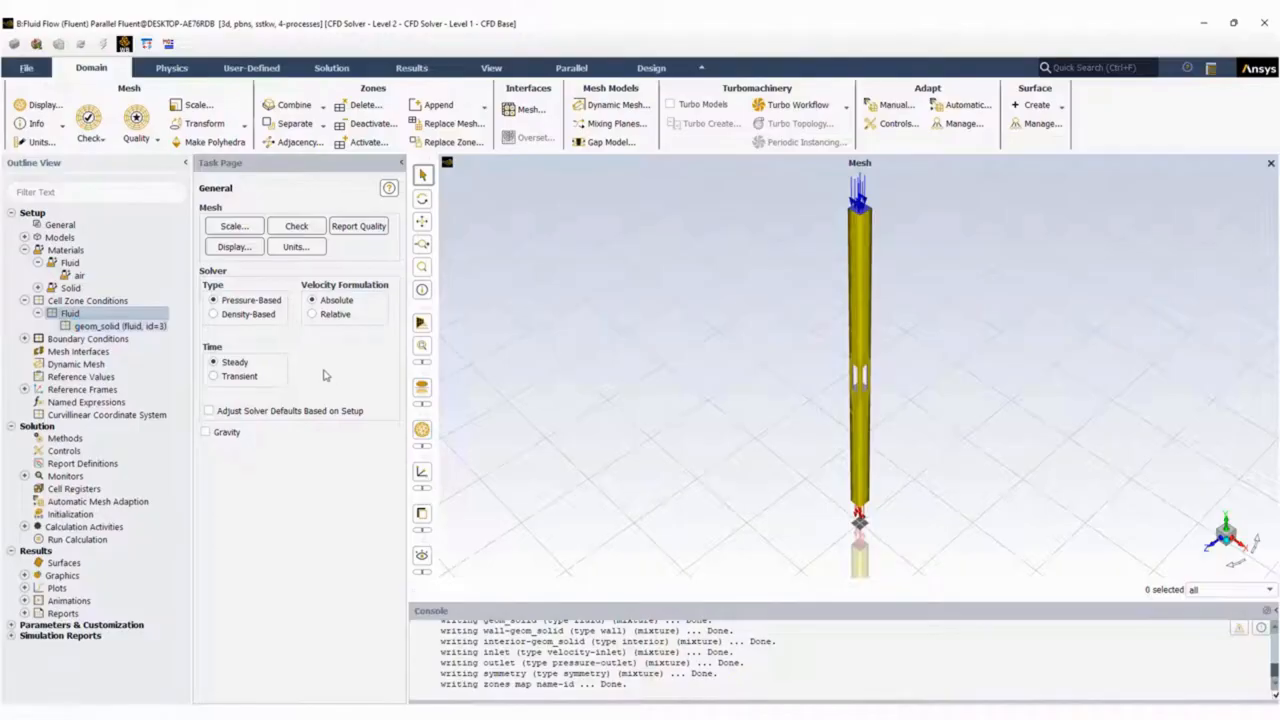
pyautogui.doubleClick(143, 327)
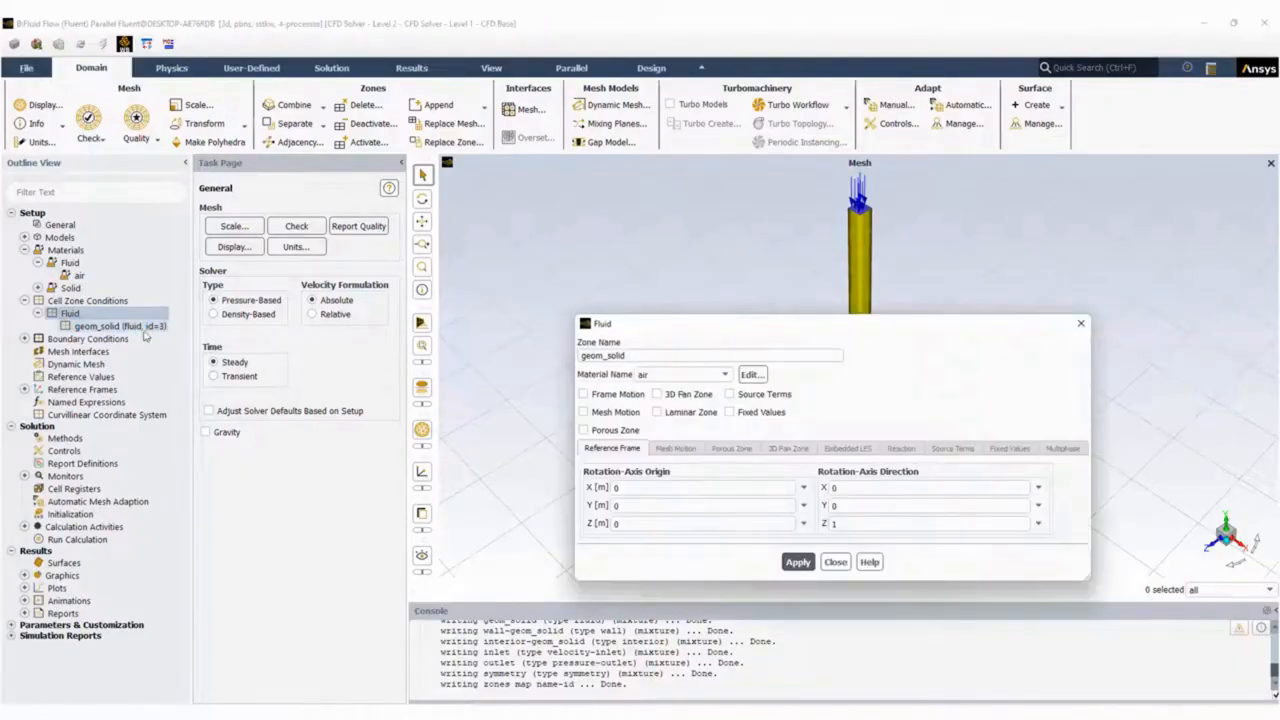
pyautogui.click(836, 563)
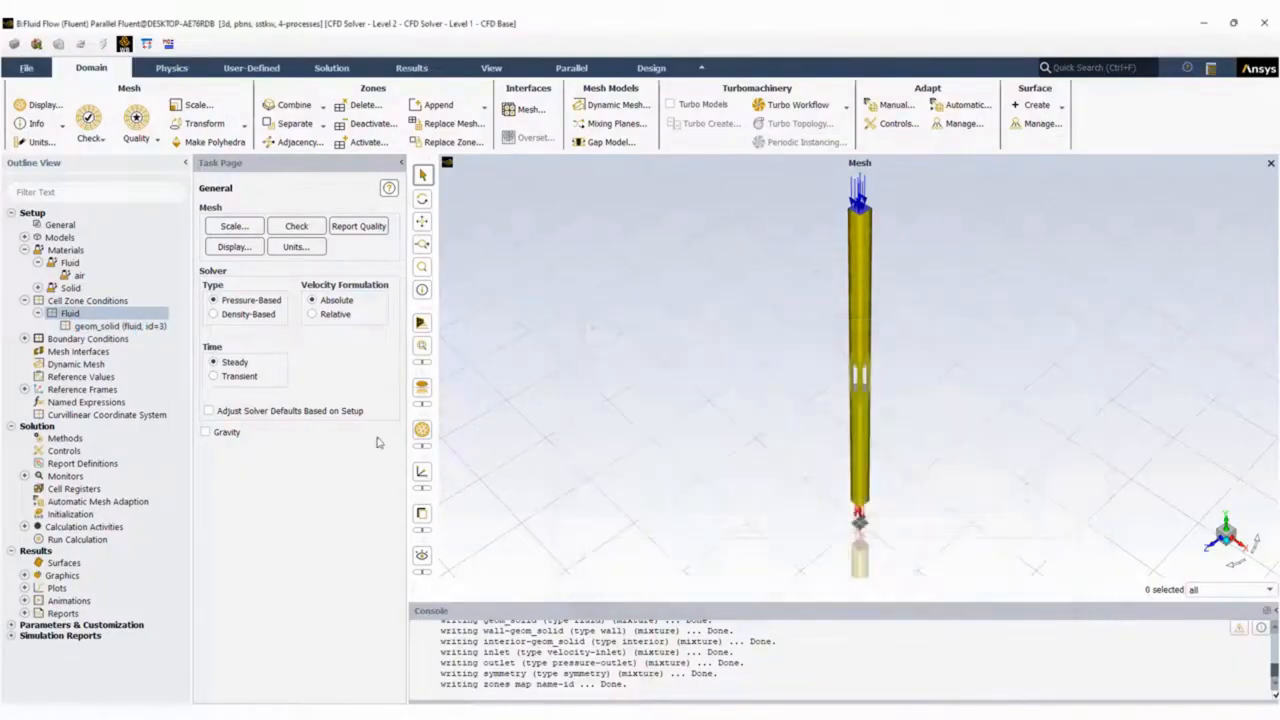
# List the inlet, outlet and symmetry boundary zones and display only the symmetry zone to check its faces.
pyautogui.click(25, 339)
pyautogui.click(38, 352)
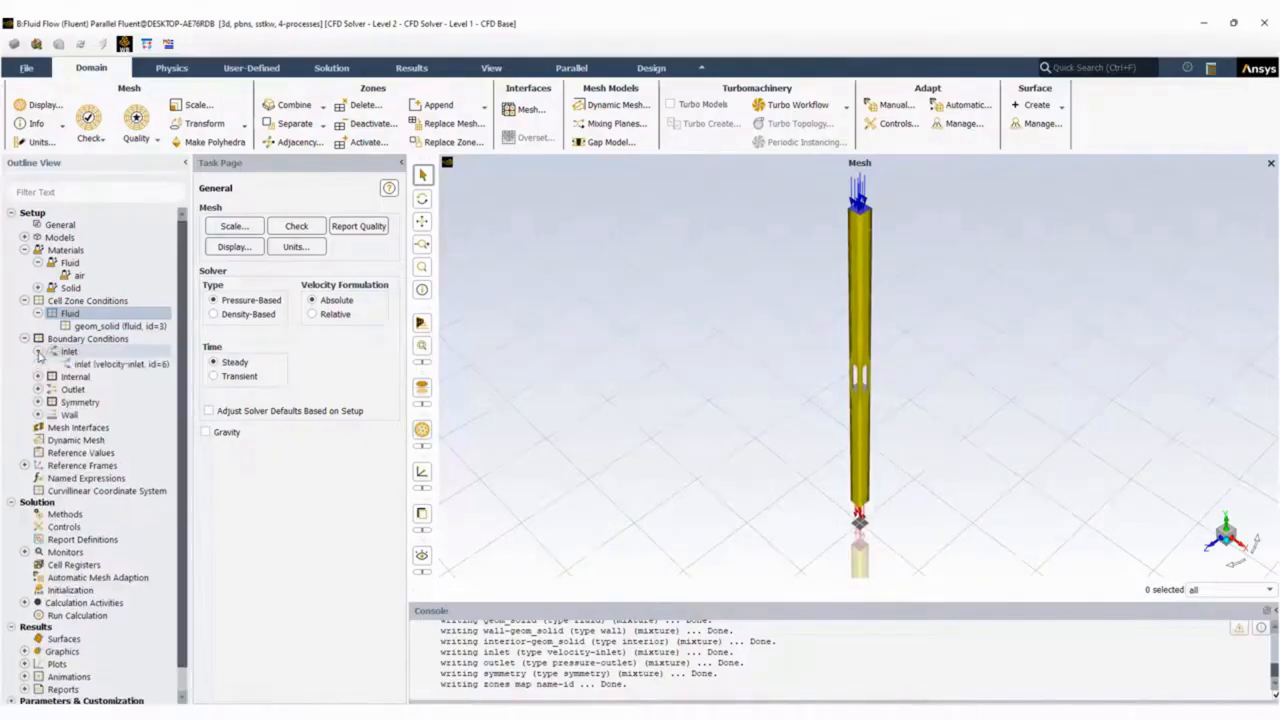
pyautogui.click(38, 390)
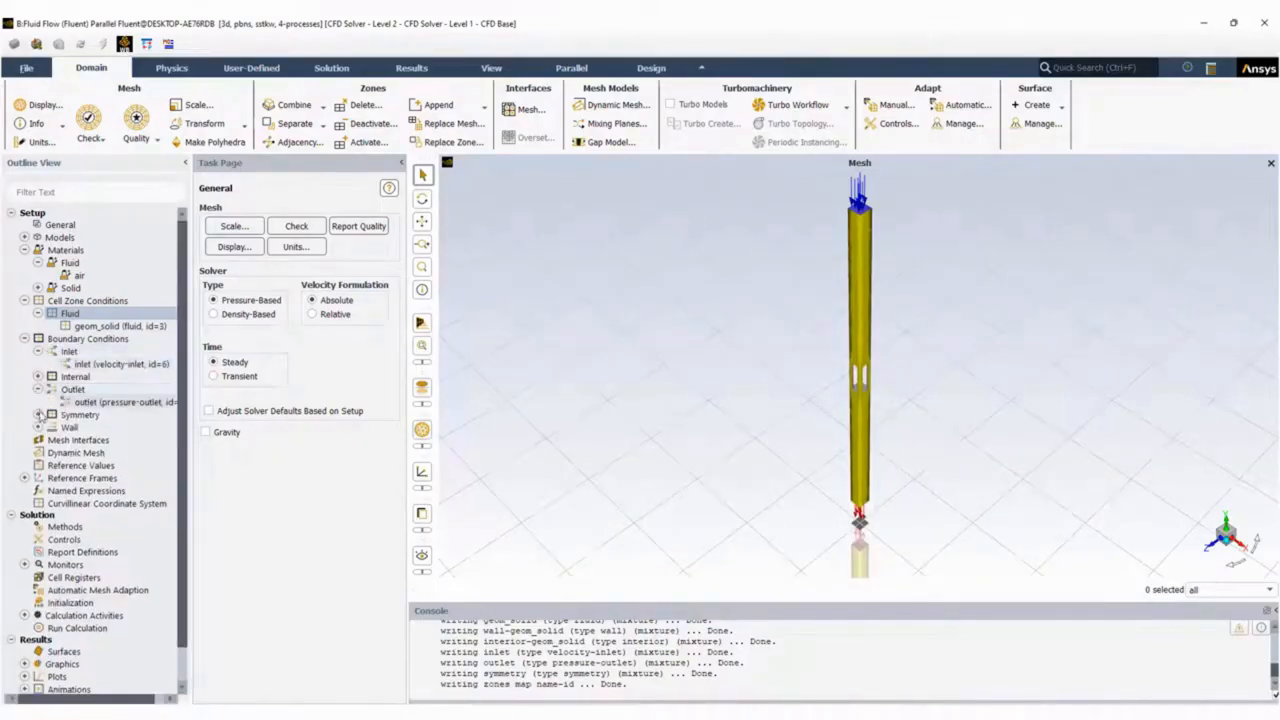
pyautogui.click(38, 415)
pyautogui.rightClick(110, 428)
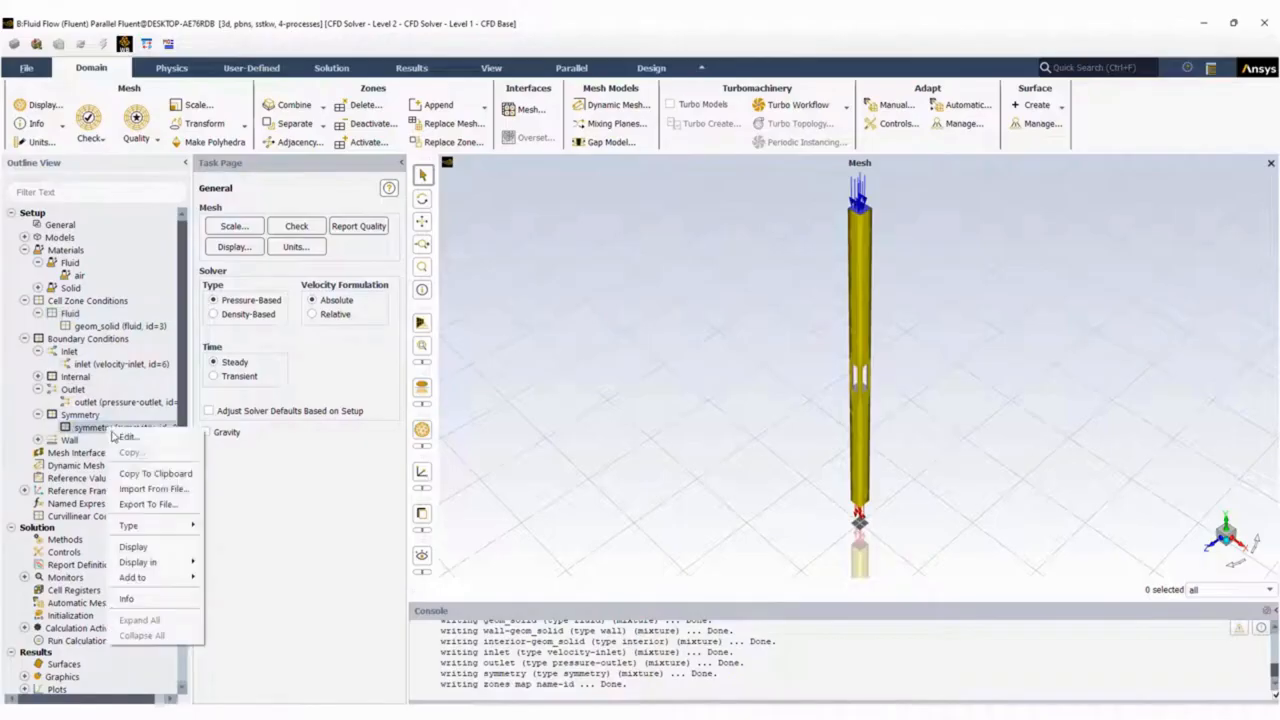
pyautogui.click(163, 547)
pyautogui.moveTo(806, 363); pyautogui.dragTo(716, 288)
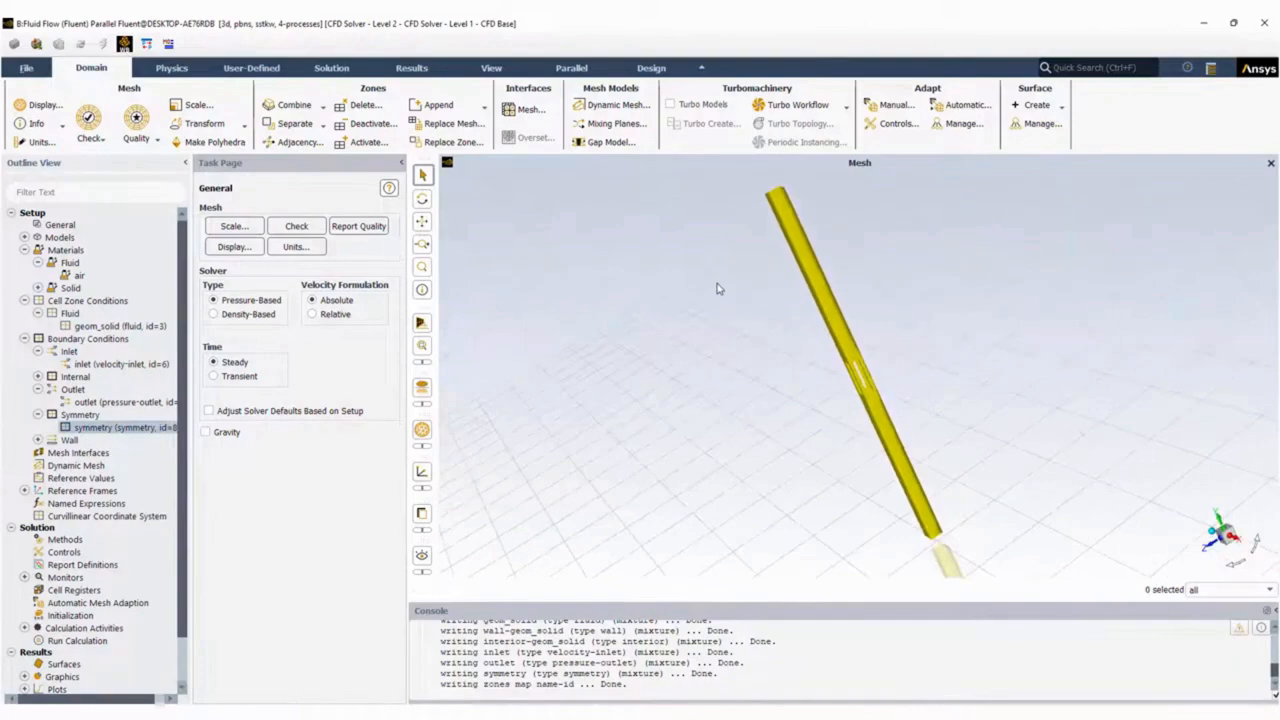
# Add the inlet and outlet zones to the symmetry display and inspect both ends of the column.
pyautogui.rightClick(103, 364)
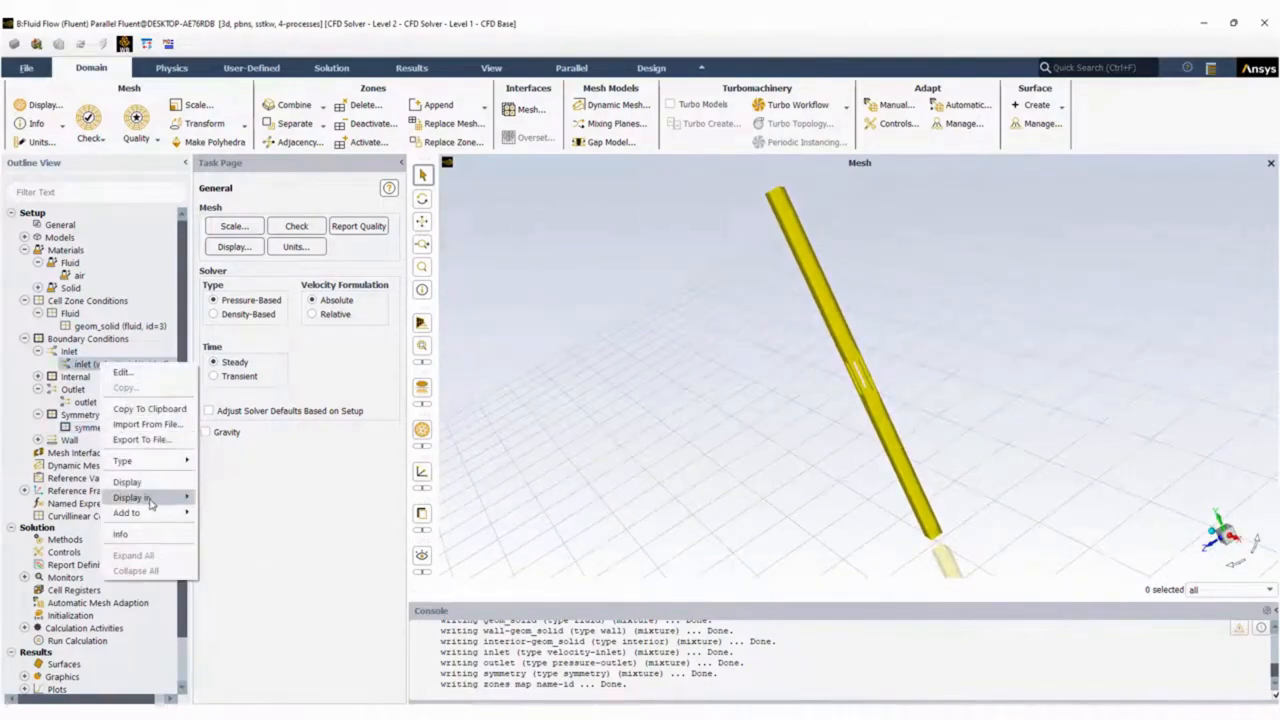
pyautogui.moveTo(148, 514)
pyautogui.click(229, 515)
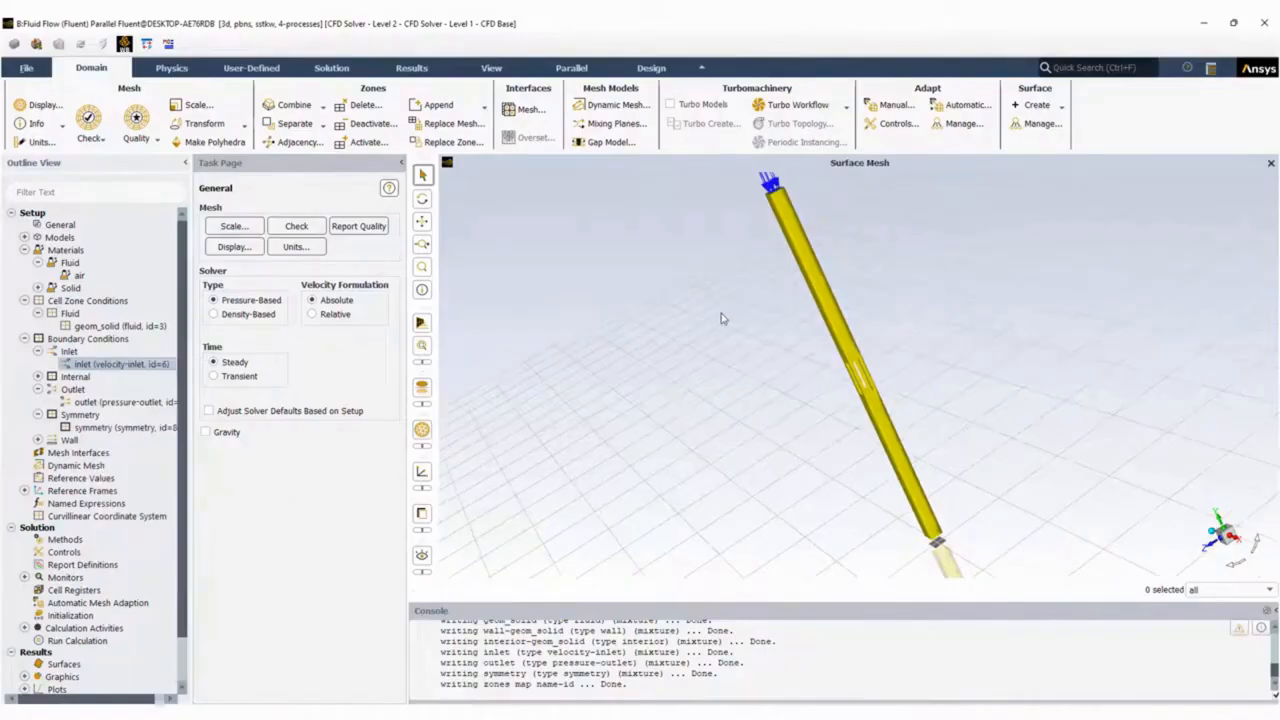
pyautogui.rightClick(95, 403)
pyautogui.moveTo(166, 510)
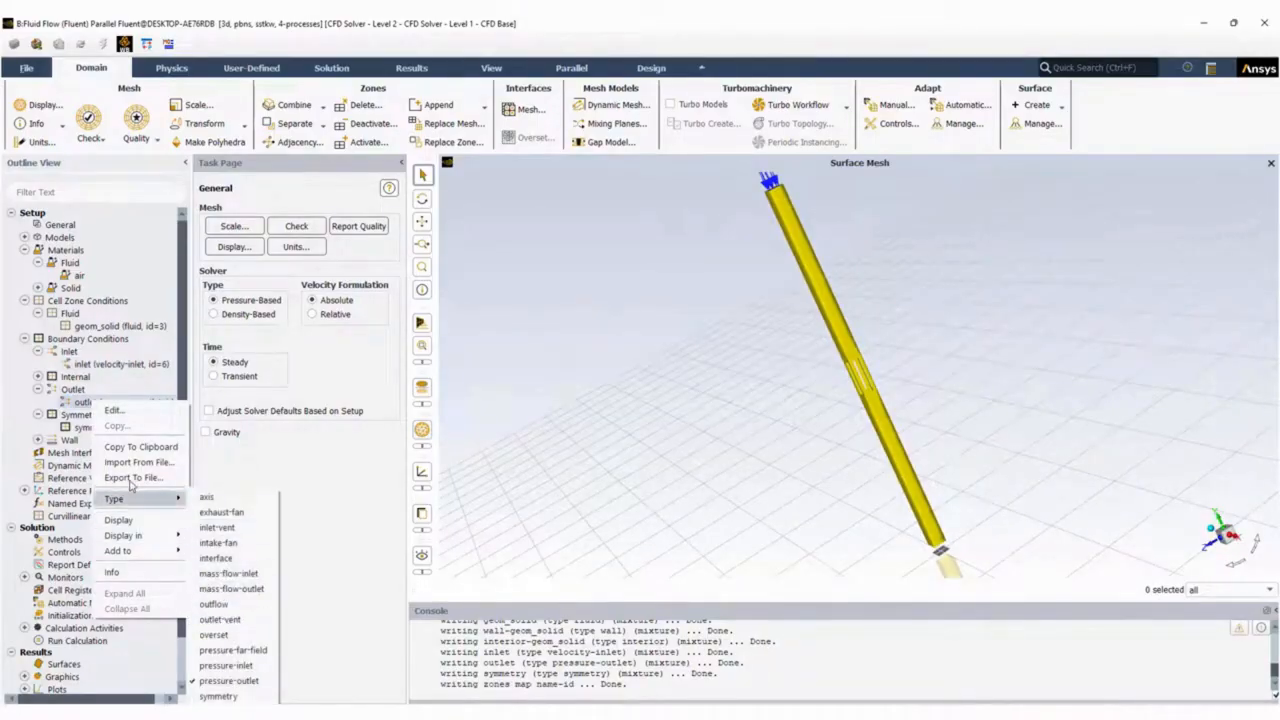
pyautogui.moveTo(140, 535)
pyautogui.click(228, 549)
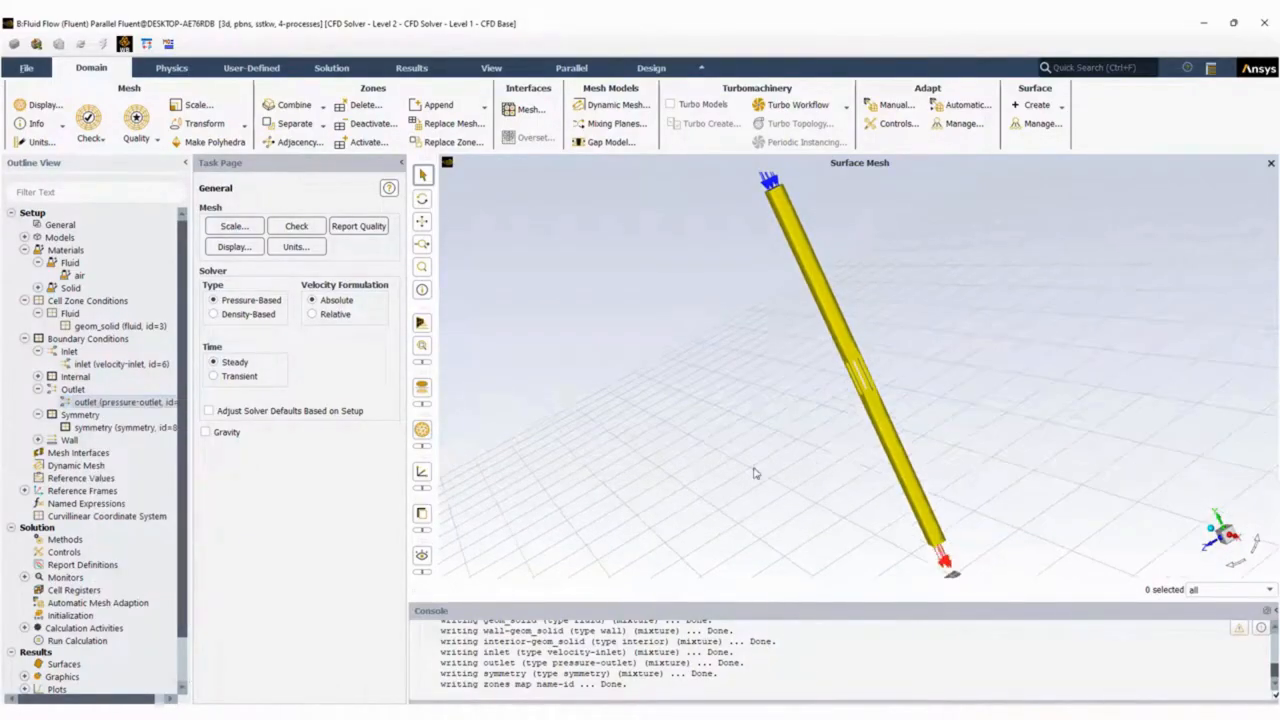
pyautogui.moveTo(797, 332); pyautogui.dragTo(937, 423, button='middle')
pyautogui.moveTo(835, 431); pyautogui.dragTo(857, 372, button='middle')
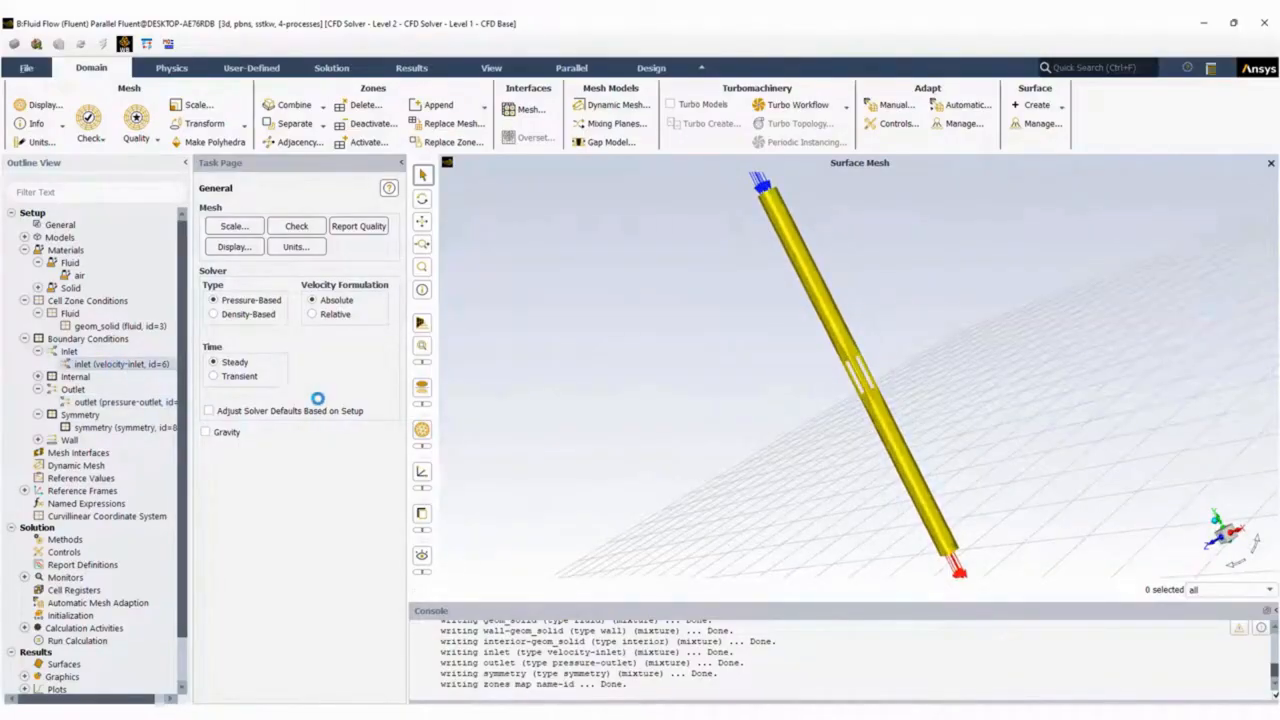
pyautogui.click(810, 562)
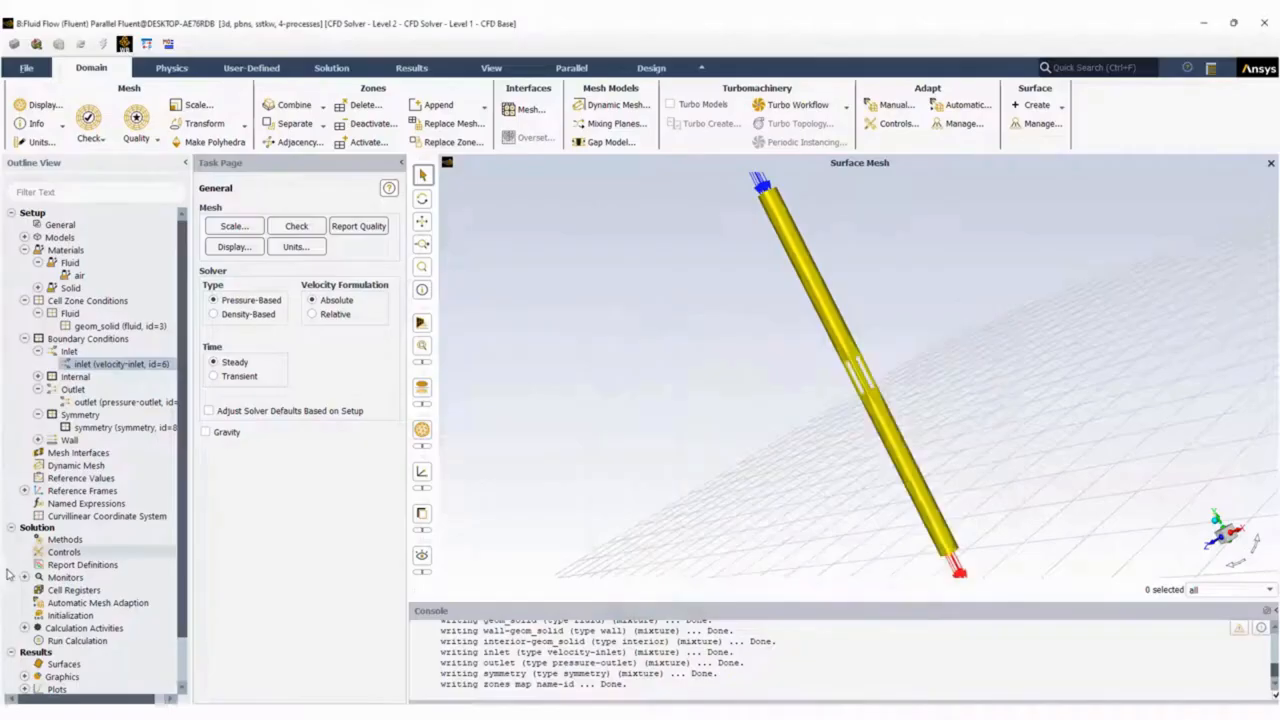
# Examine the Input Parameters dialog and its additional options, and close it without adding a parameter.
pyautogui.scroll(-2, 90, 600)
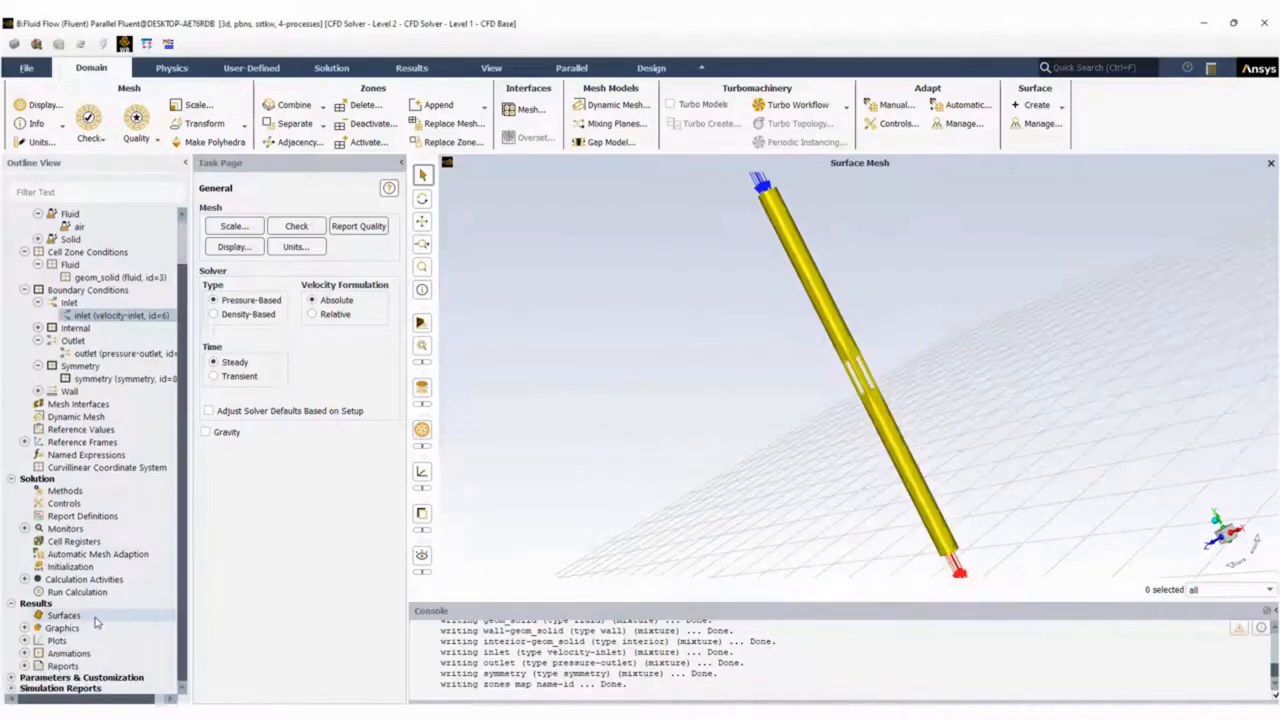
pyautogui.click(12, 678)
pyautogui.click(27, 626)
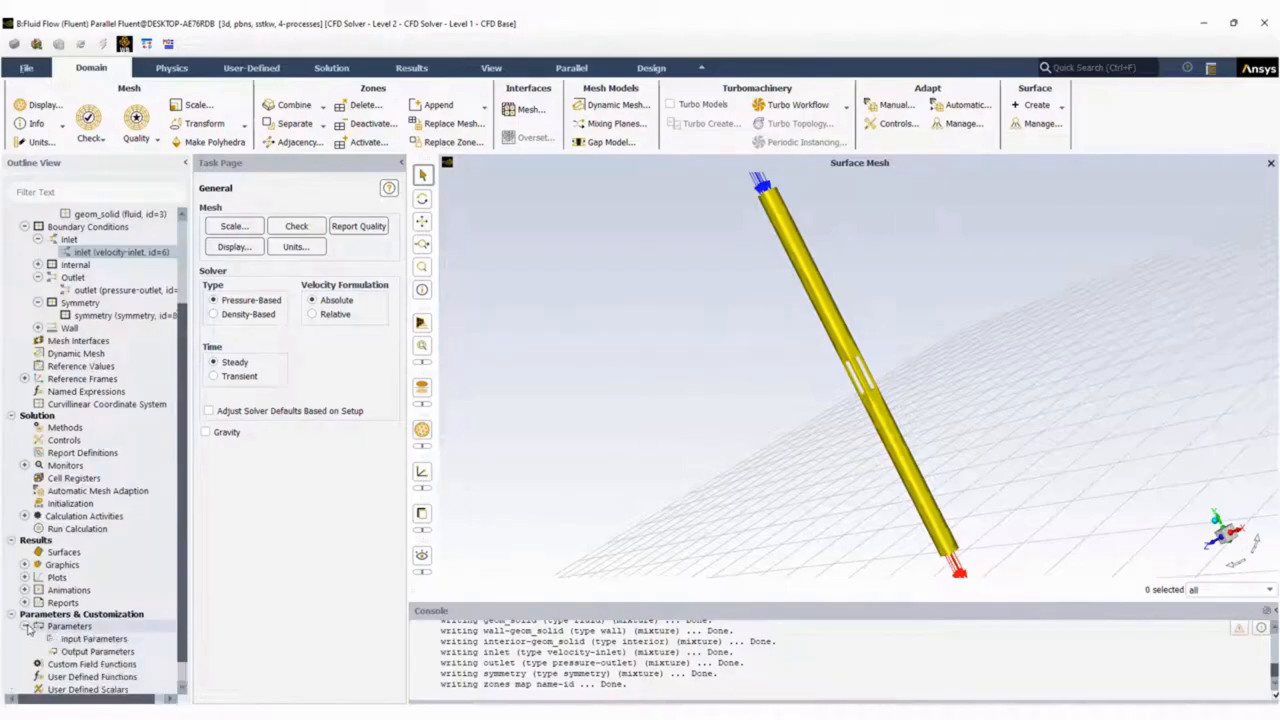
pyautogui.rightClick(84, 640)
pyautogui.click(101, 651)
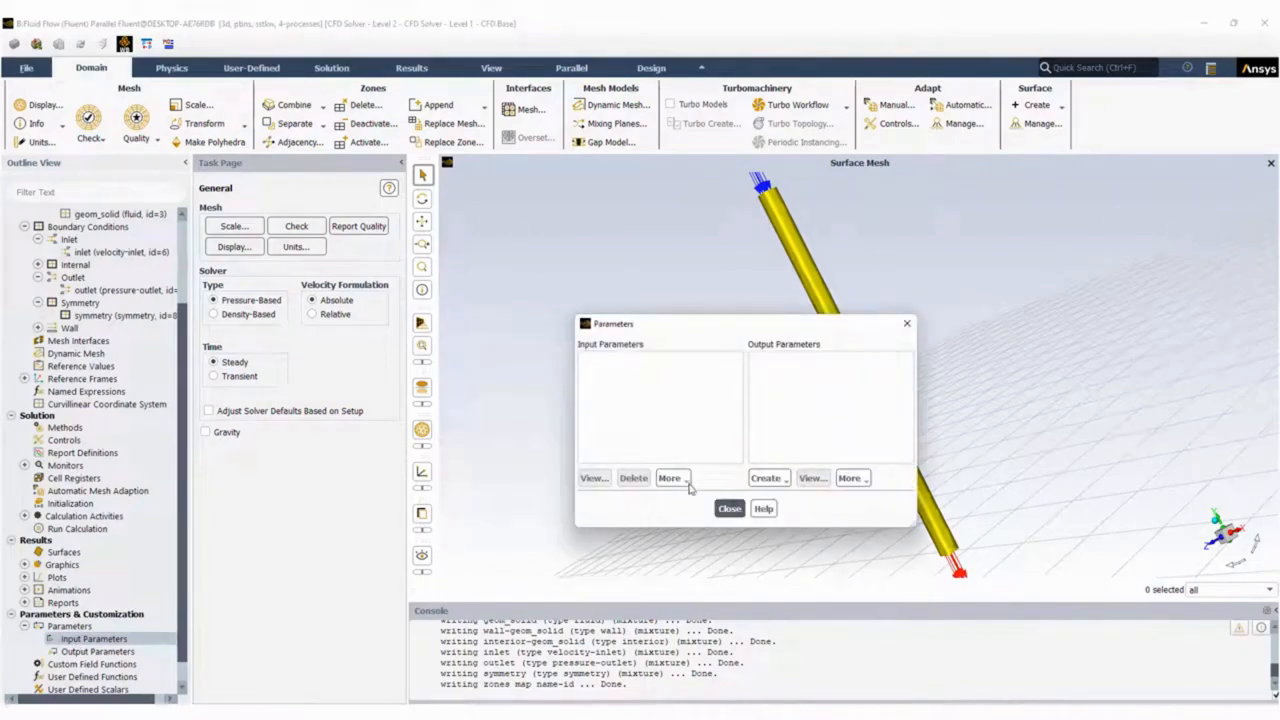
pyautogui.click(681, 480)
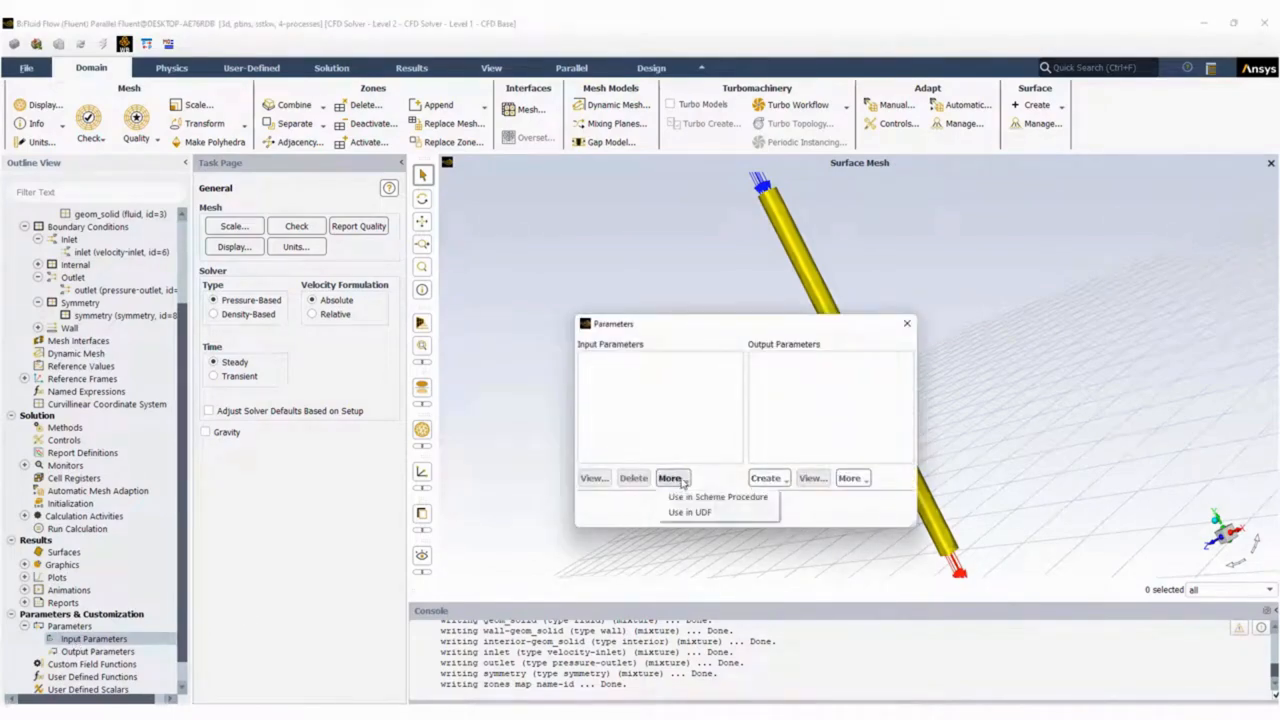
pyautogui.click(730, 510)
pyautogui.click(730, 510)
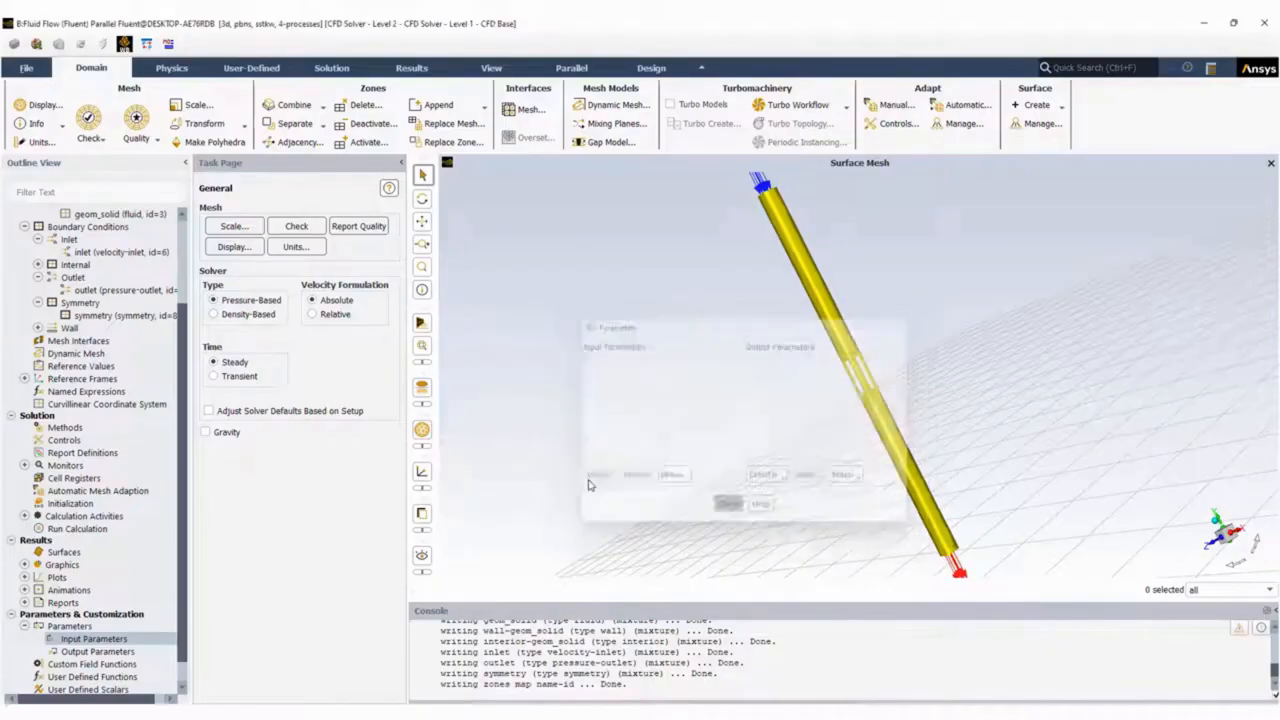
# Set the inlet boundary's velocity magnitude to 0.1 m/s and apply it.
pyautogui.rightClick(110, 252)
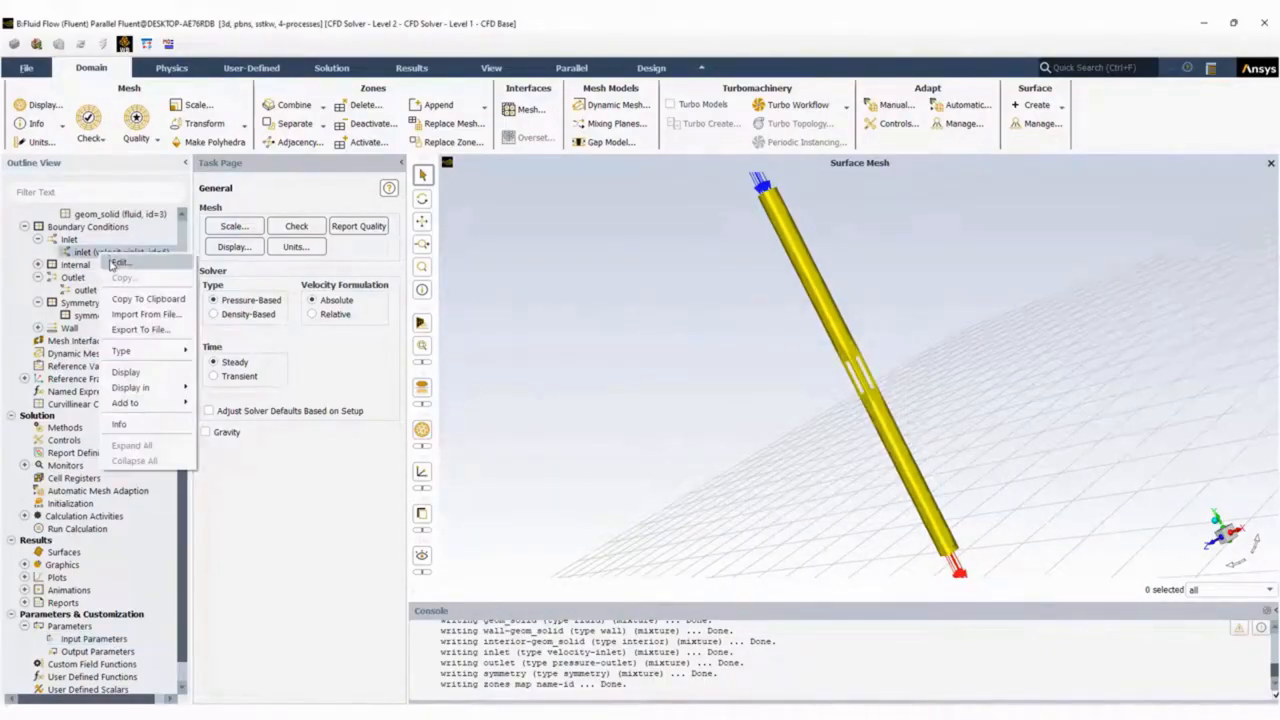
pyautogui.click(118, 262)
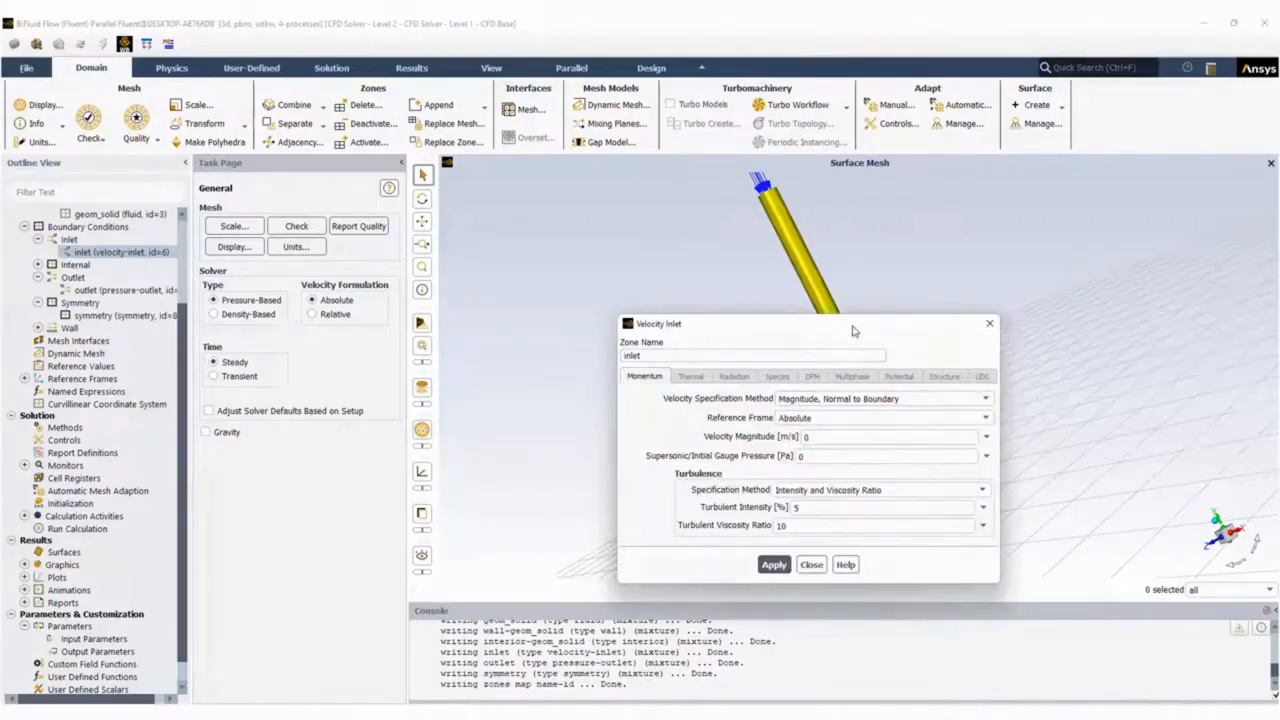
pyautogui.moveTo(850, 330); pyautogui.dragTo(590, 342)
pyautogui.click(621, 437)
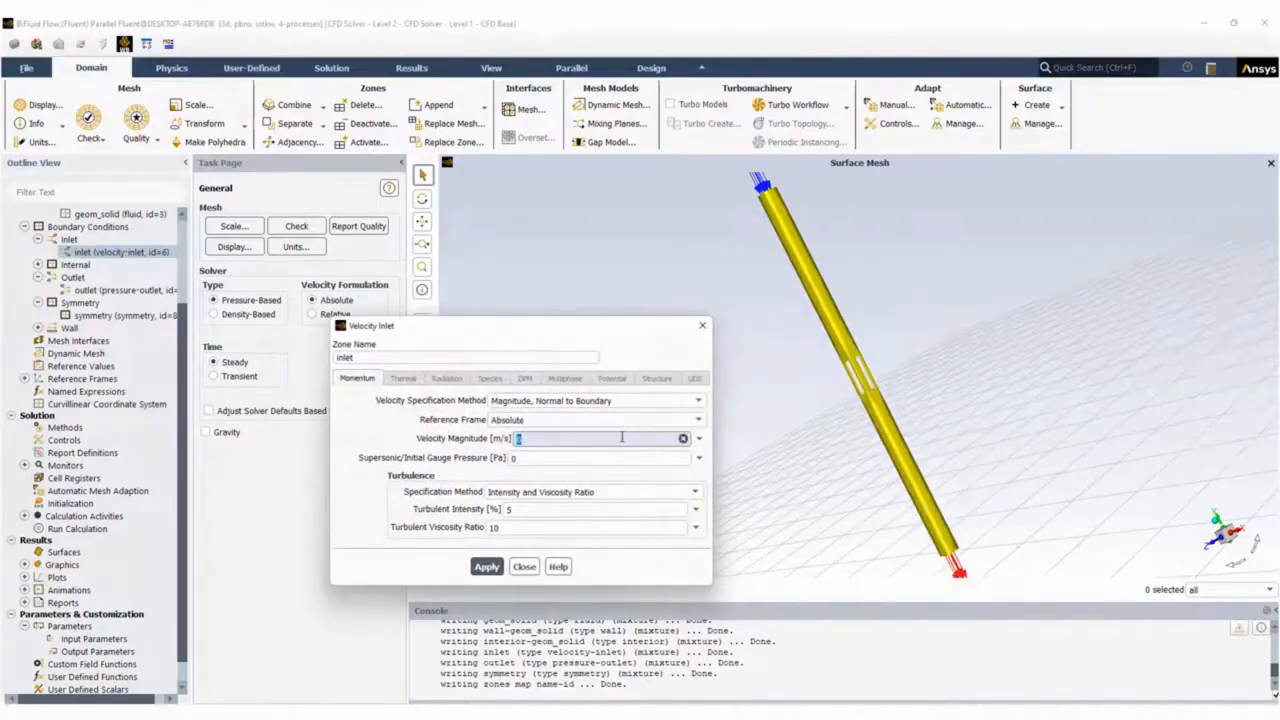
pyautogui.click(487, 570)
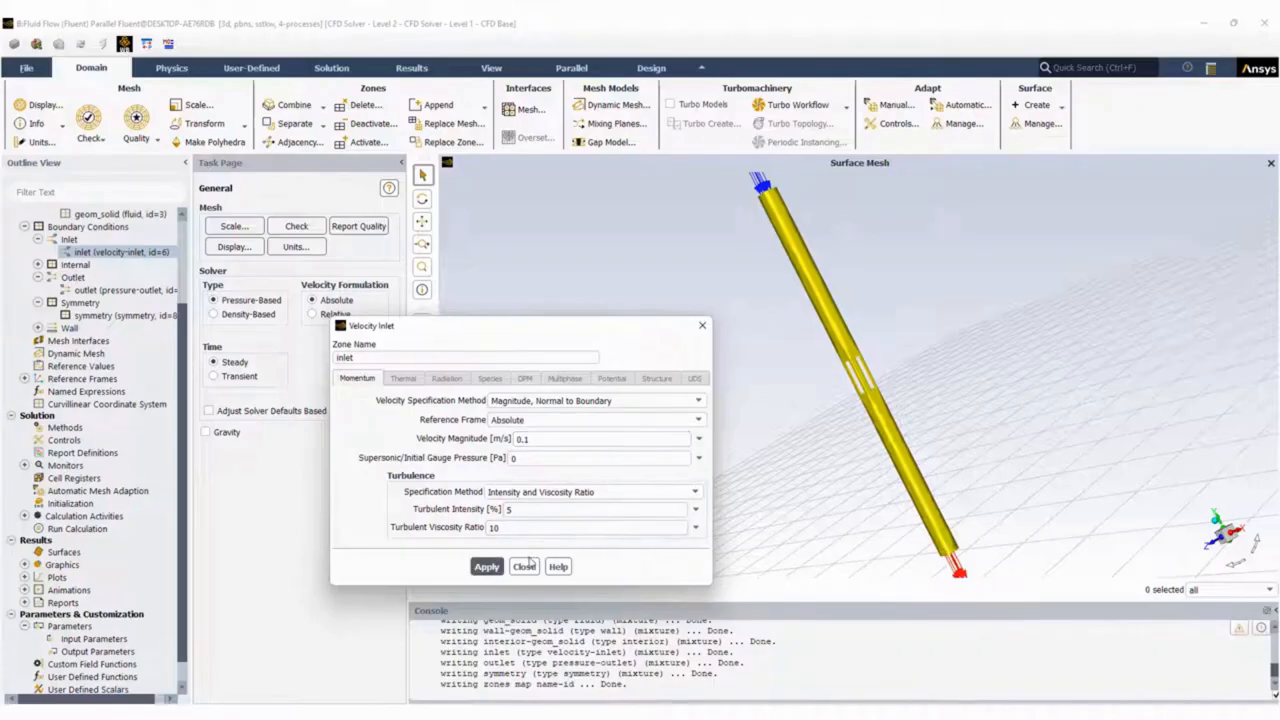
# Assign a new input parameter named InletV, defined as 0.1 m/s, to the inlet's velocity magnitude and apply the boundary settings.
pyautogui.click(699, 440)
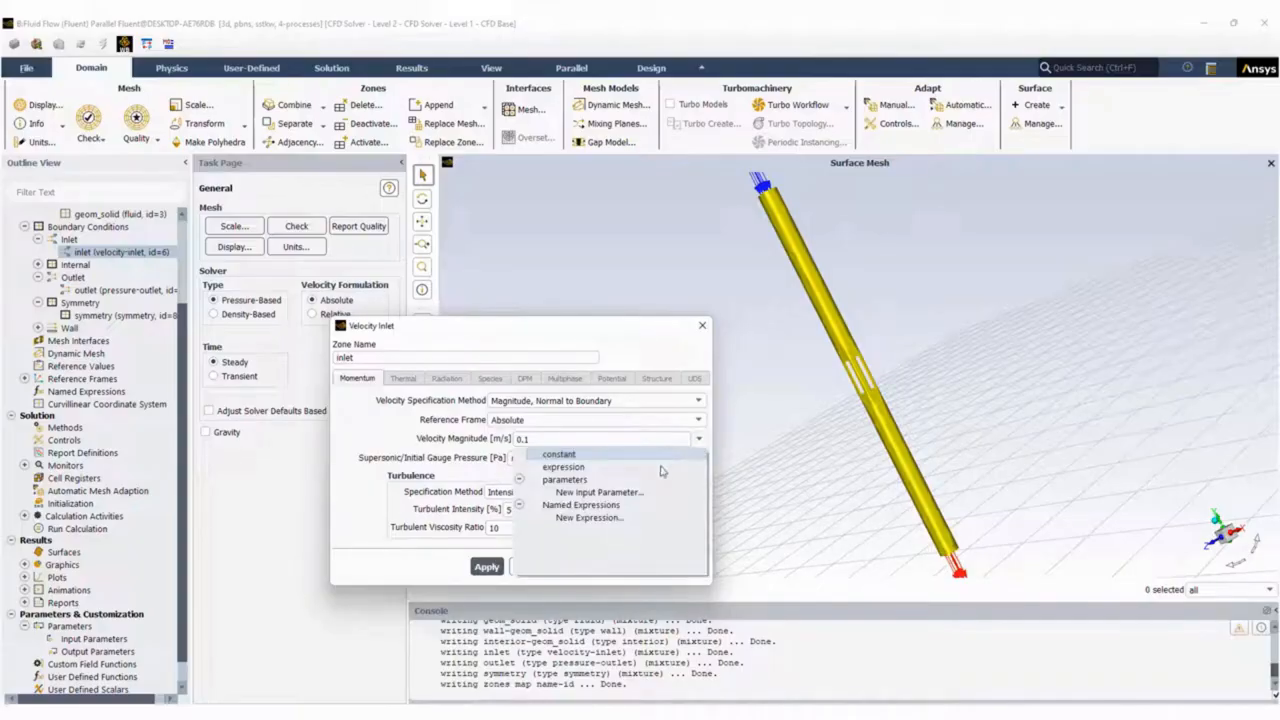
pyautogui.click(597, 492)
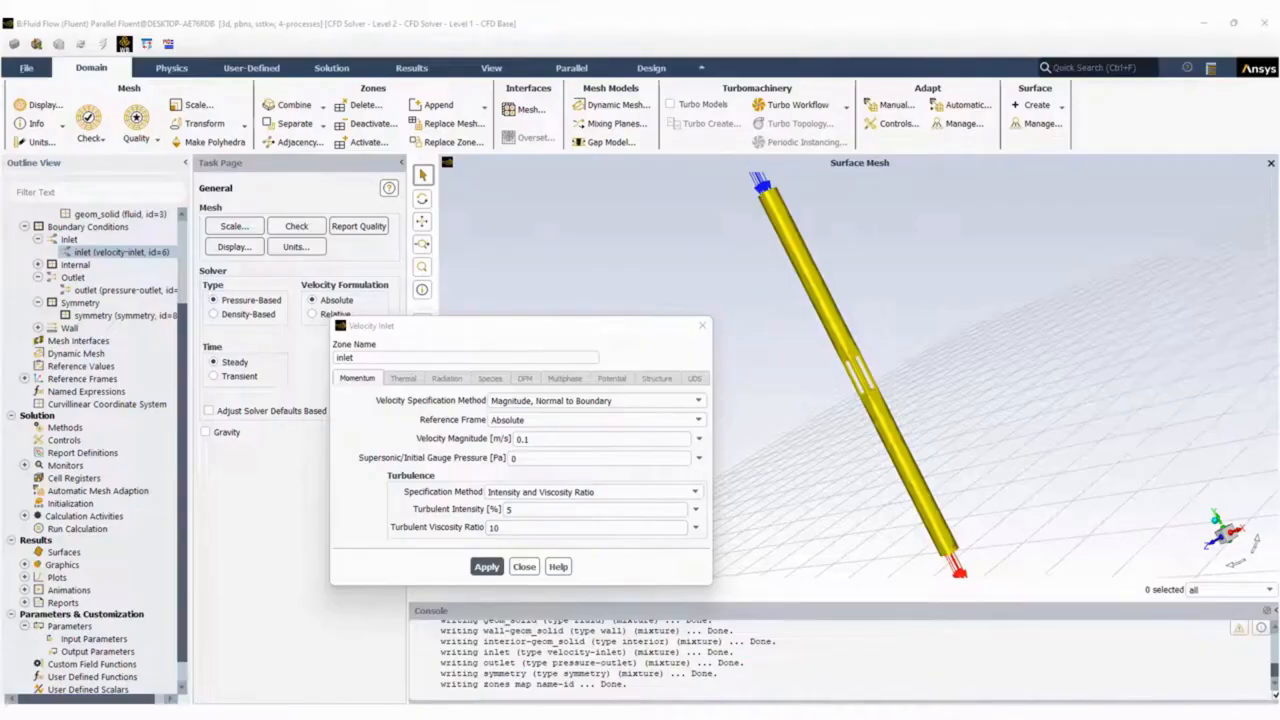
pyautogui.doubleClick(765, 172)
pyautogui.write('InletV')
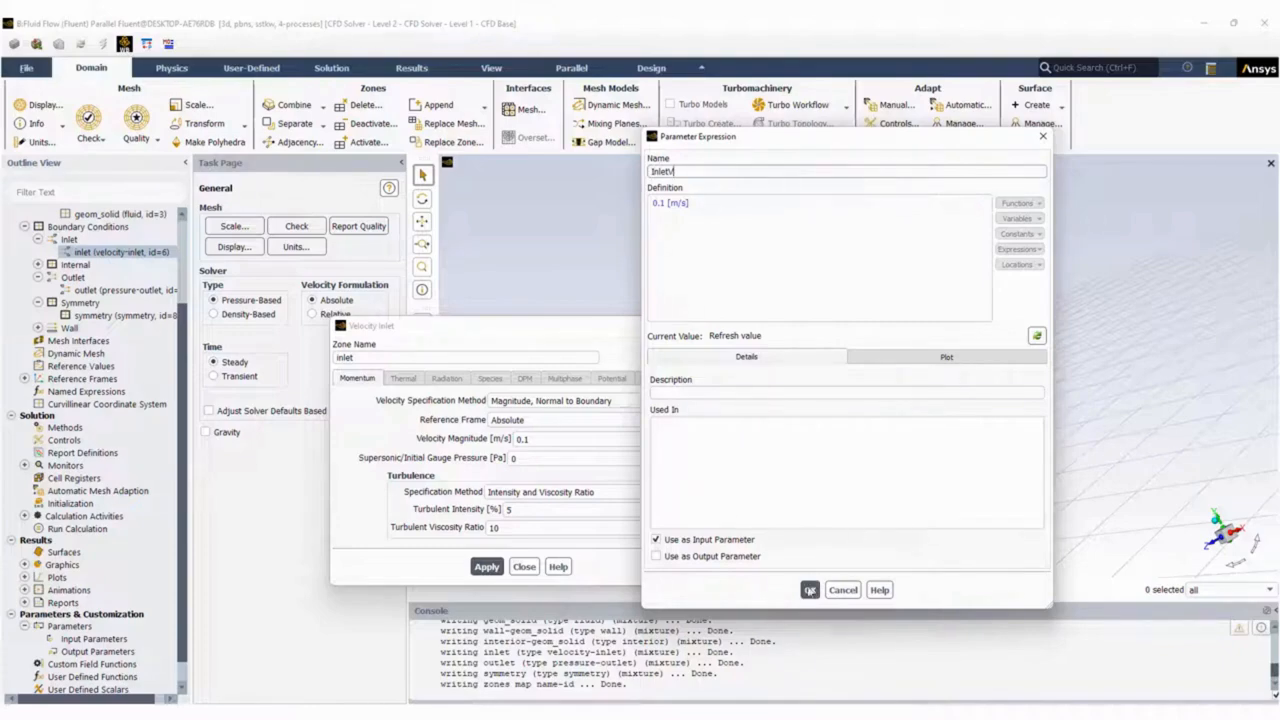
pyautogui.click(810, 590)
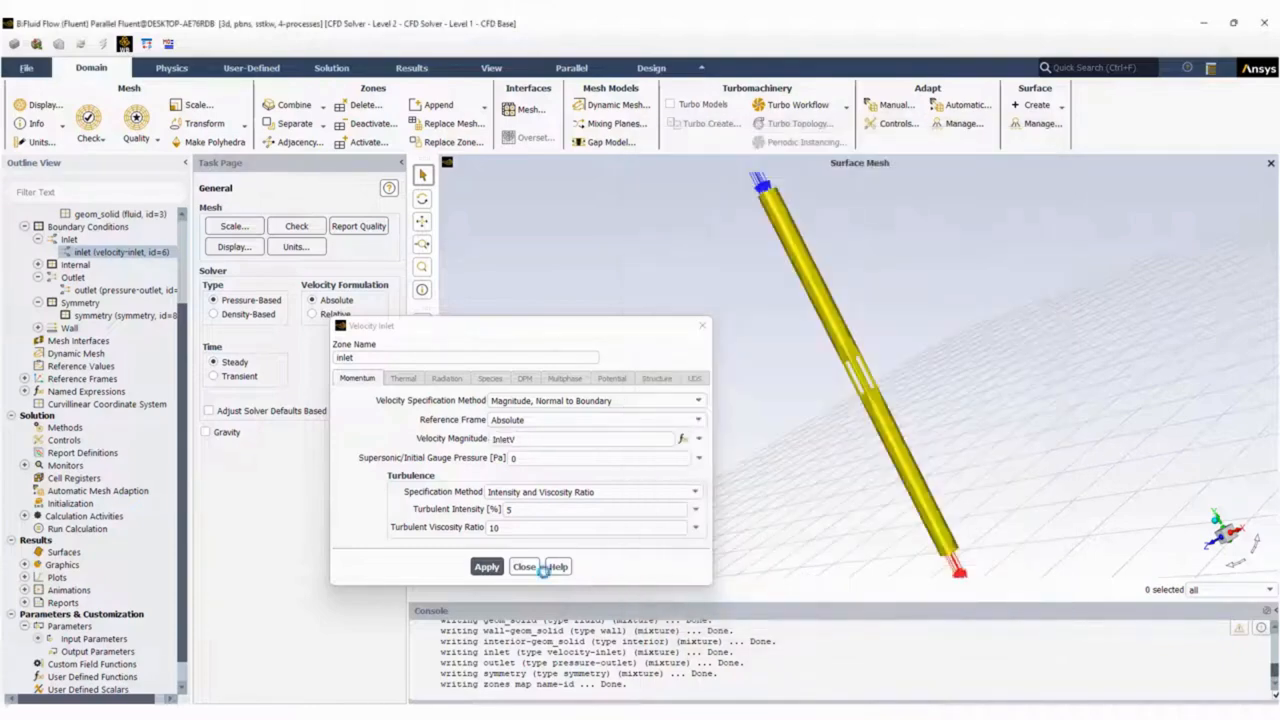
pyautogui.click(486, 567)
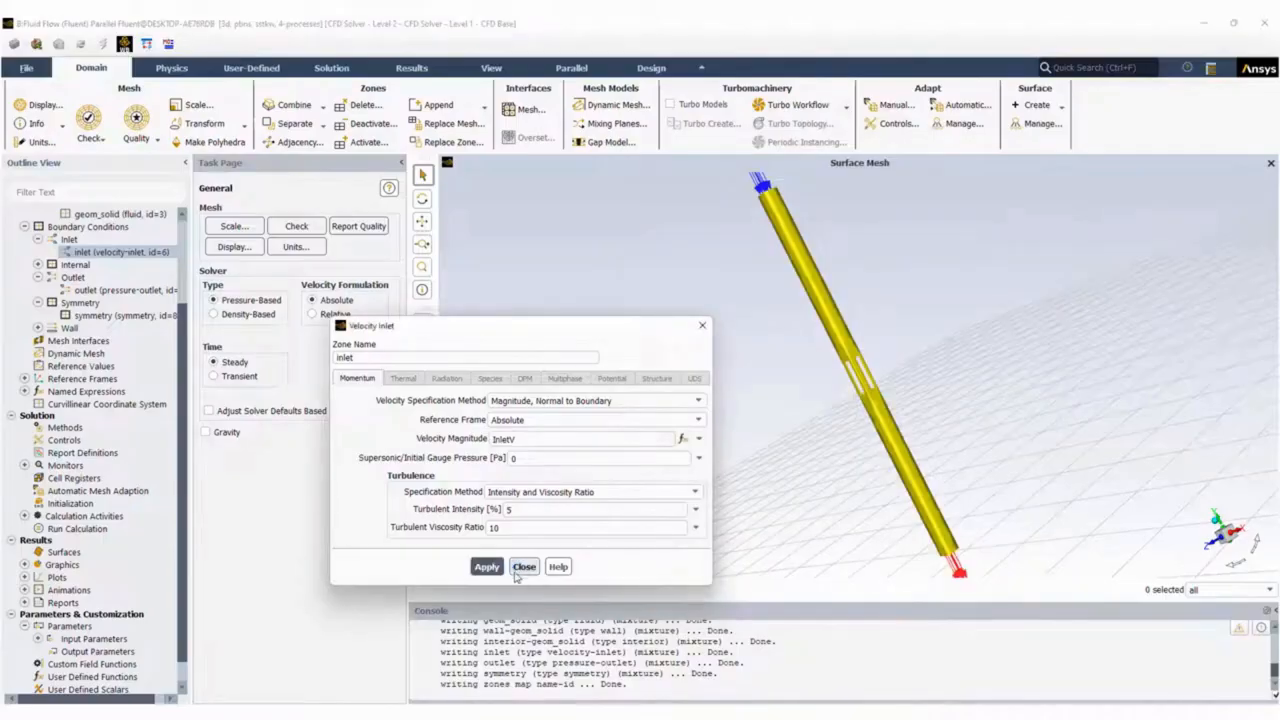
pyautogui.click(524, 566)
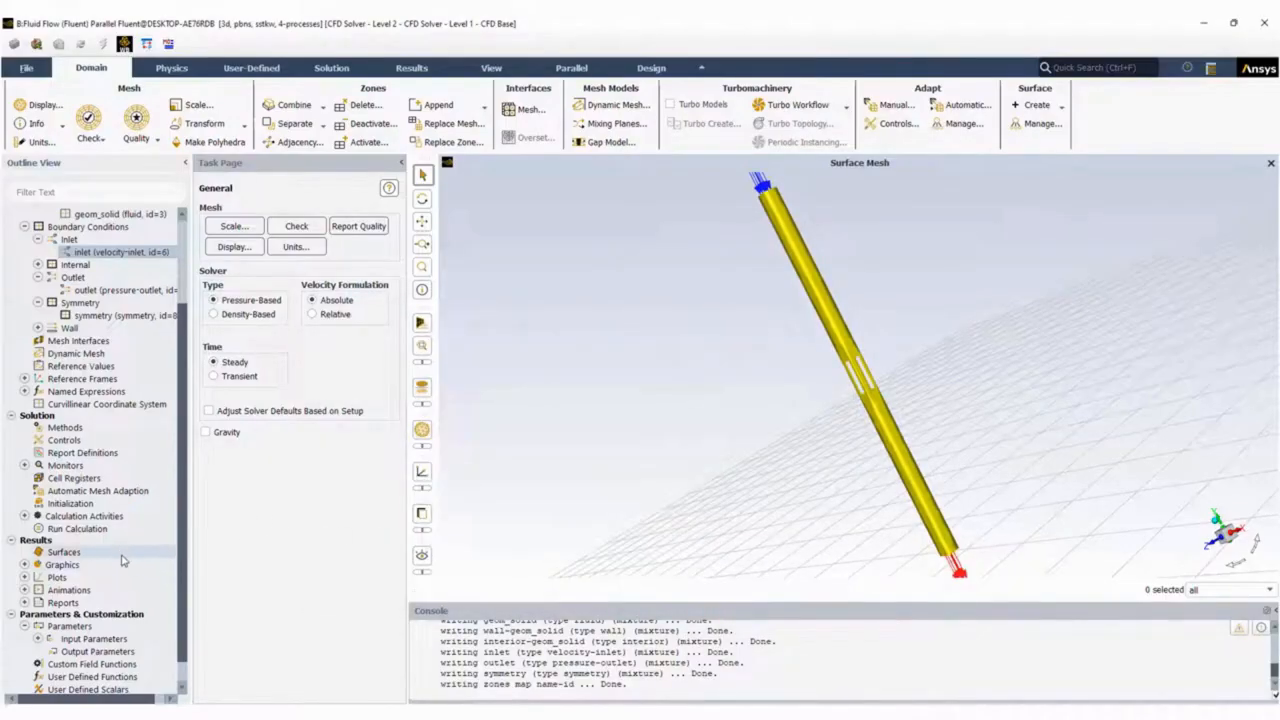
# Start creating an output parameter from the report definitions.
pyautogui.scroll(-1, 126, 558)
pyautogui.rightClick(106, 624)
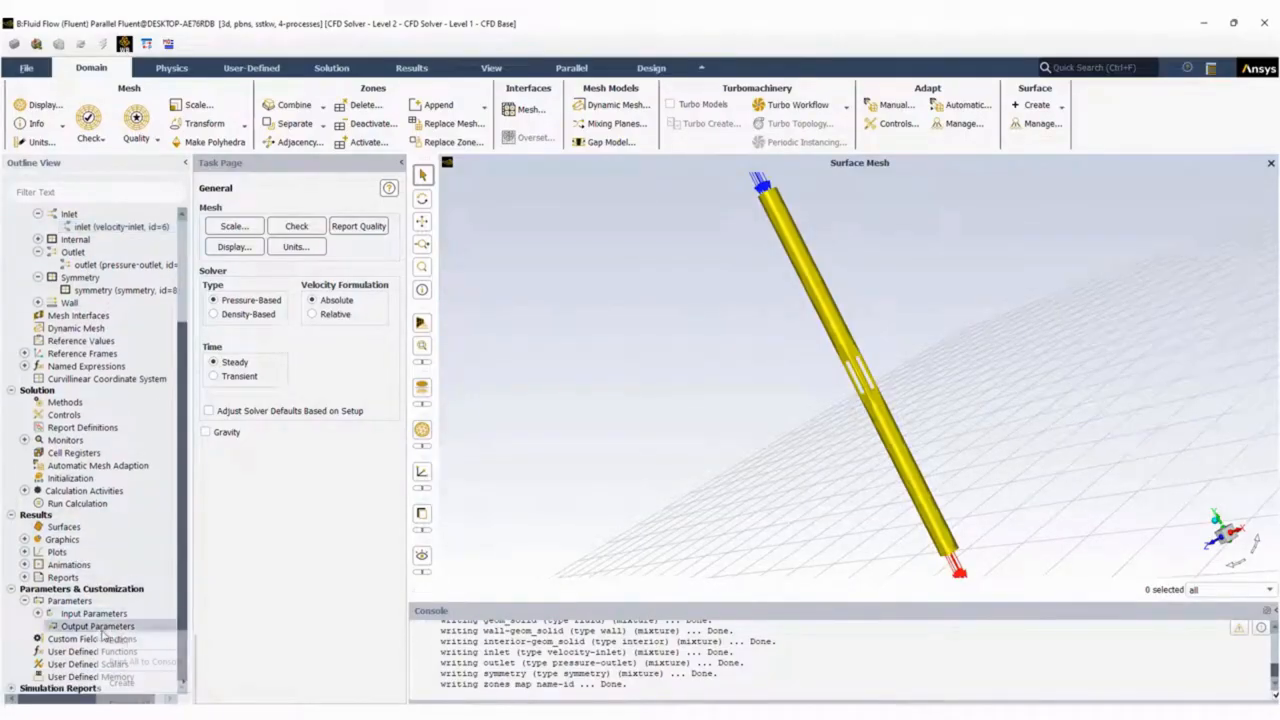
pyautogui.moveTo(190, 684)
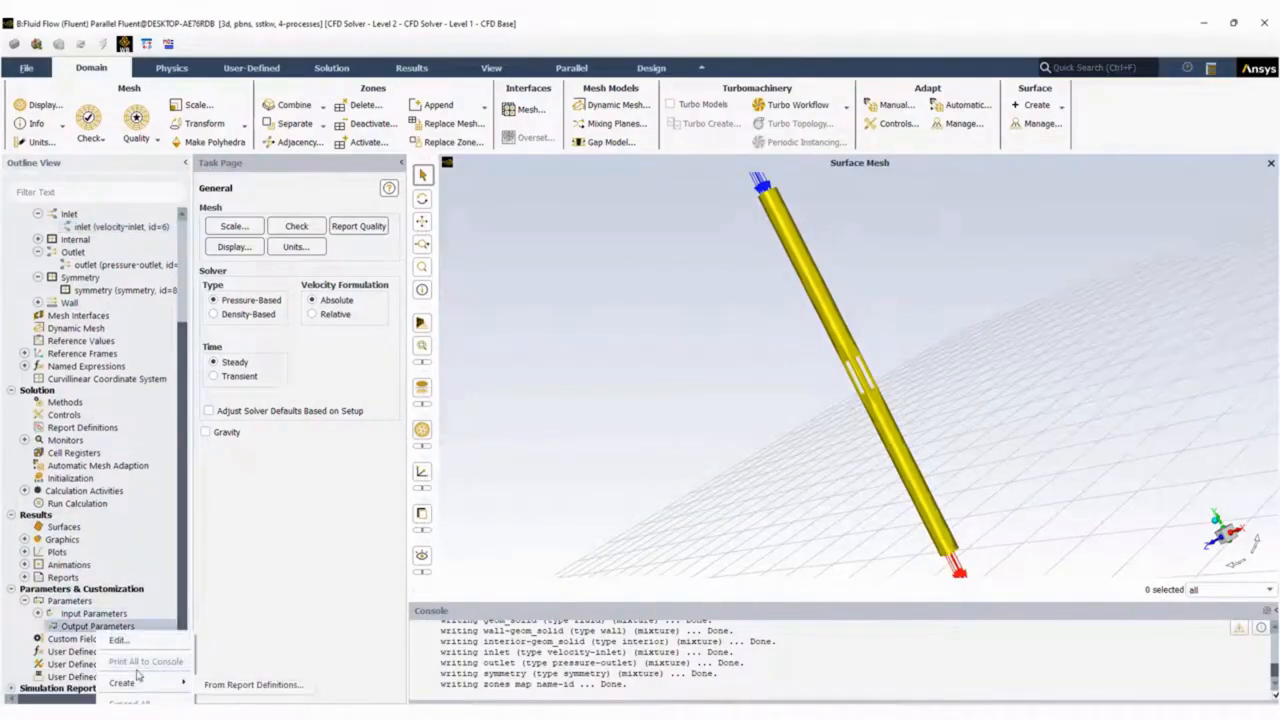
pyautogui.click(67, 636)
pyautogui.doubleClick(67, 630)
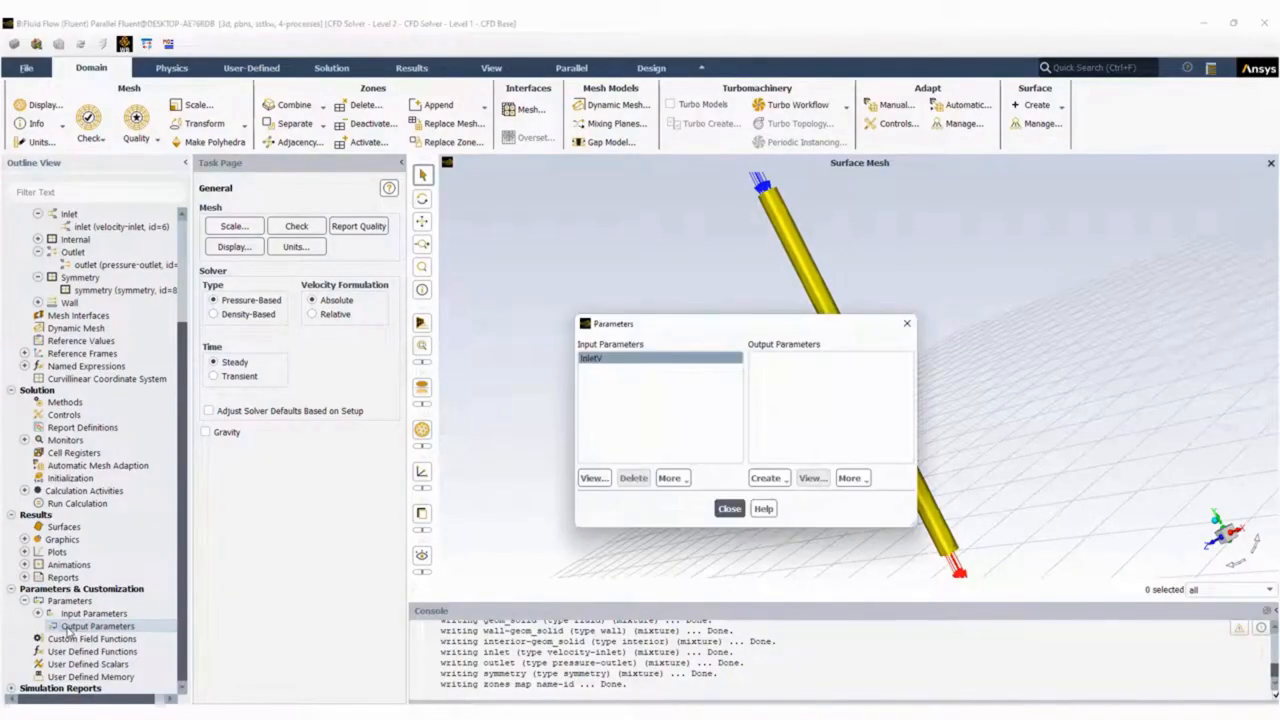
pyautogui.click(770, 479)
pyautogui.click(797, 497)
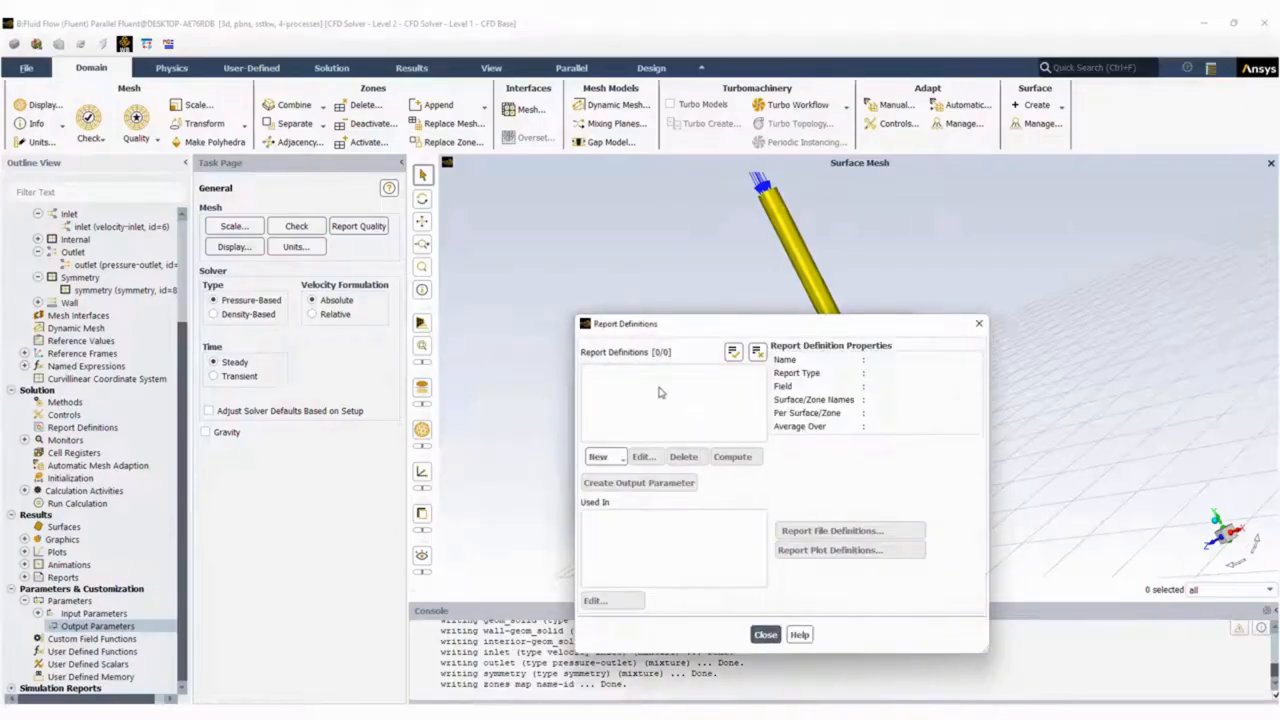
# Define a mass-weighted average surface report of static pressure on the inlet, with Create Output Parameter enabled.
pyautogui.click(620, 452)
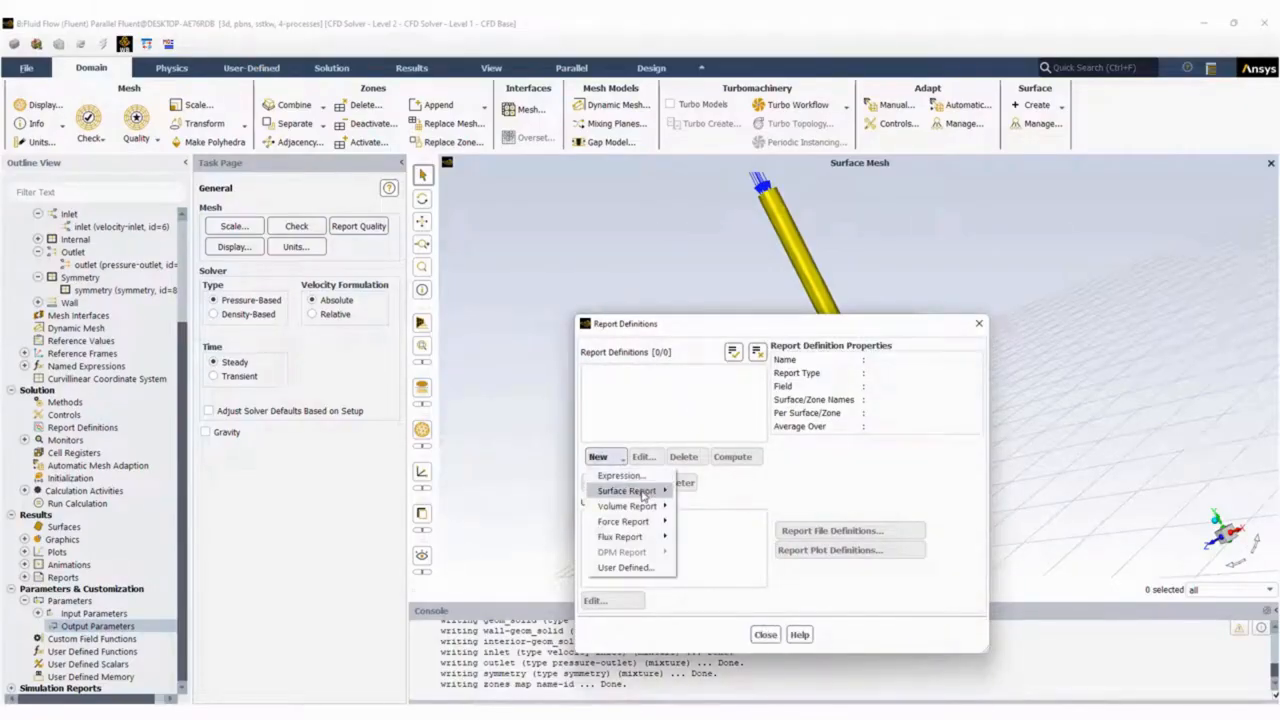
pyautogui.moveTo(643, 494)
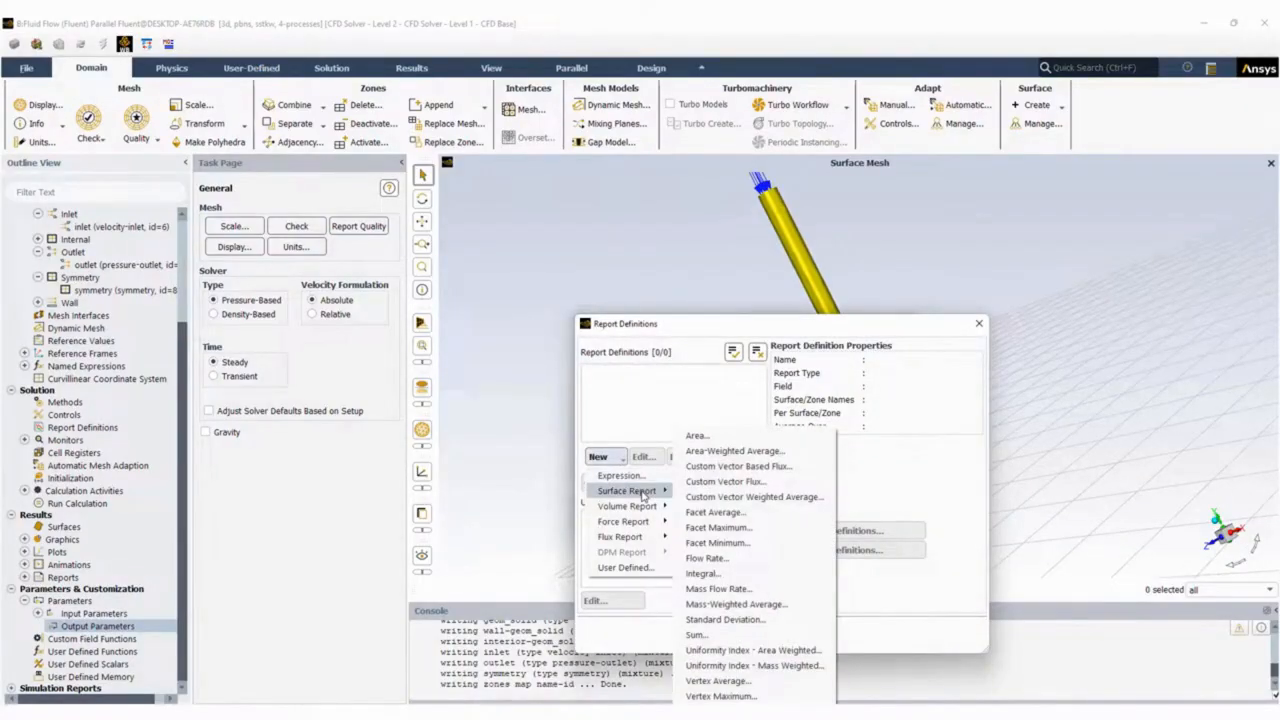
pyautogui.click(744, 604)
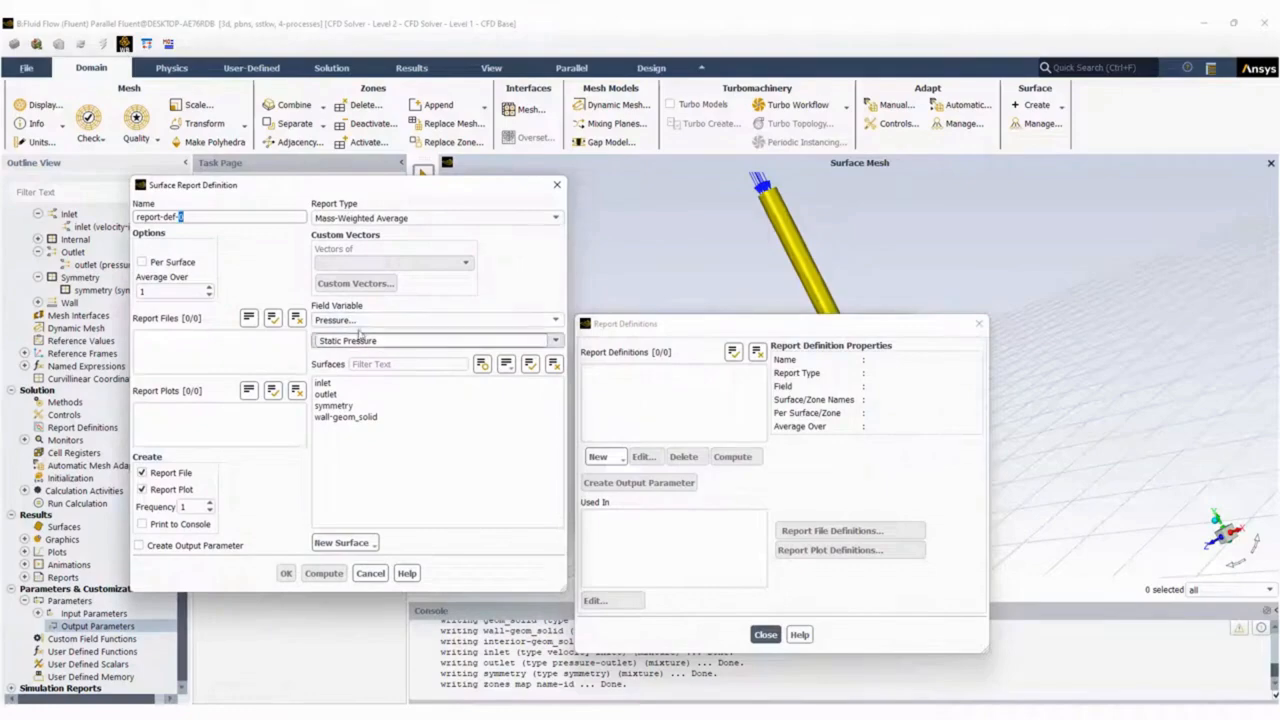
pyautogui.click(360, 386)
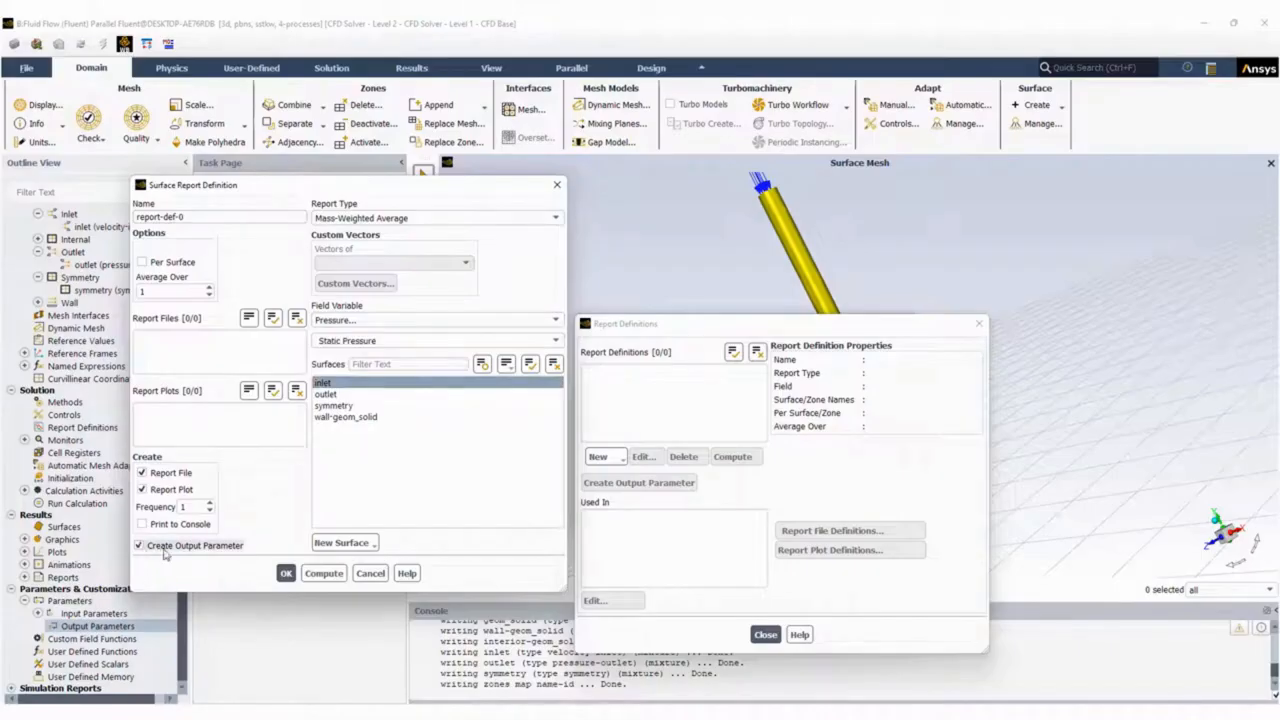
pyautogui.click(286, 574)
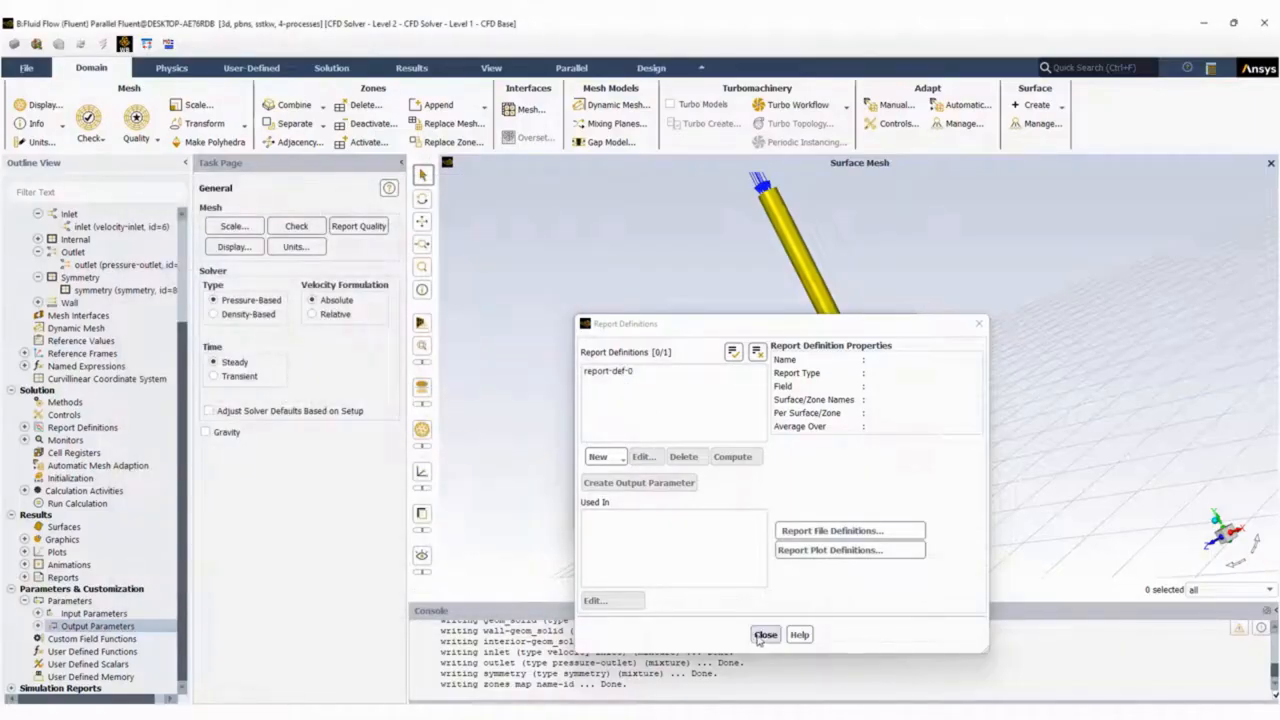
pyautogui.click(765, 635)
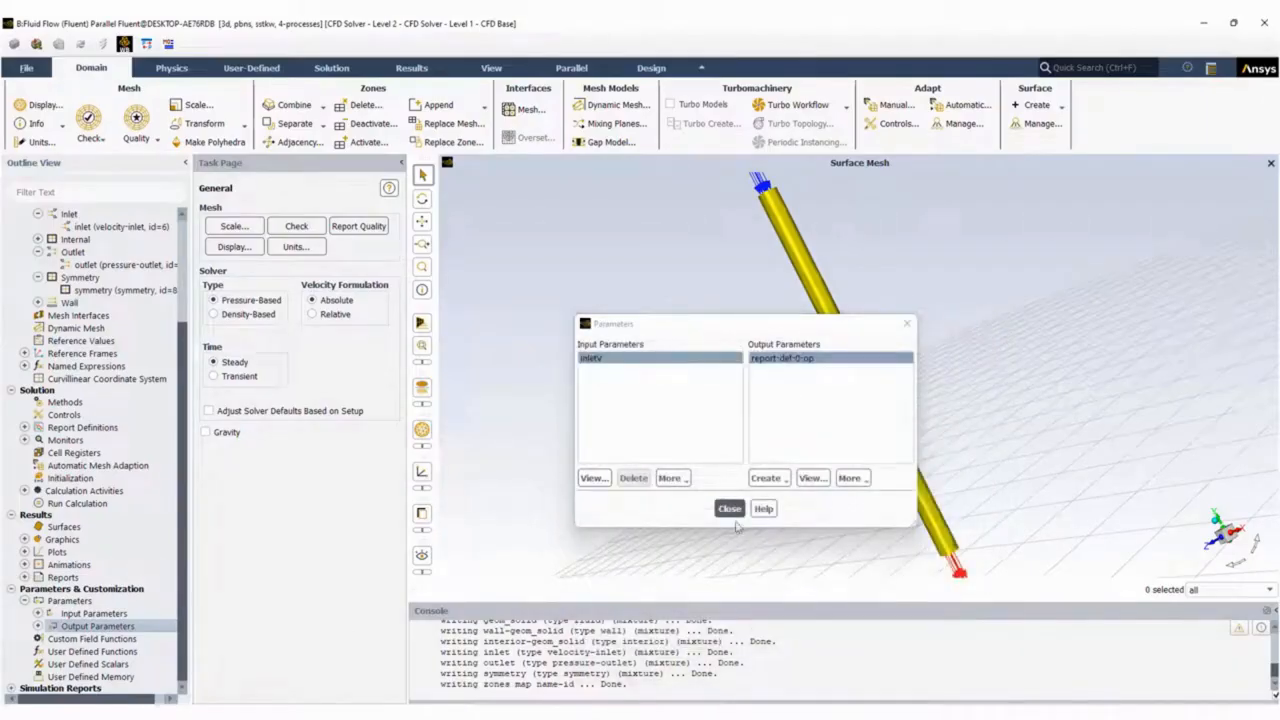
# Check the additional options for the new output parameter, close the Parameters dialog and list the output parameters in the outline.
pyautogui.click(849, 478)
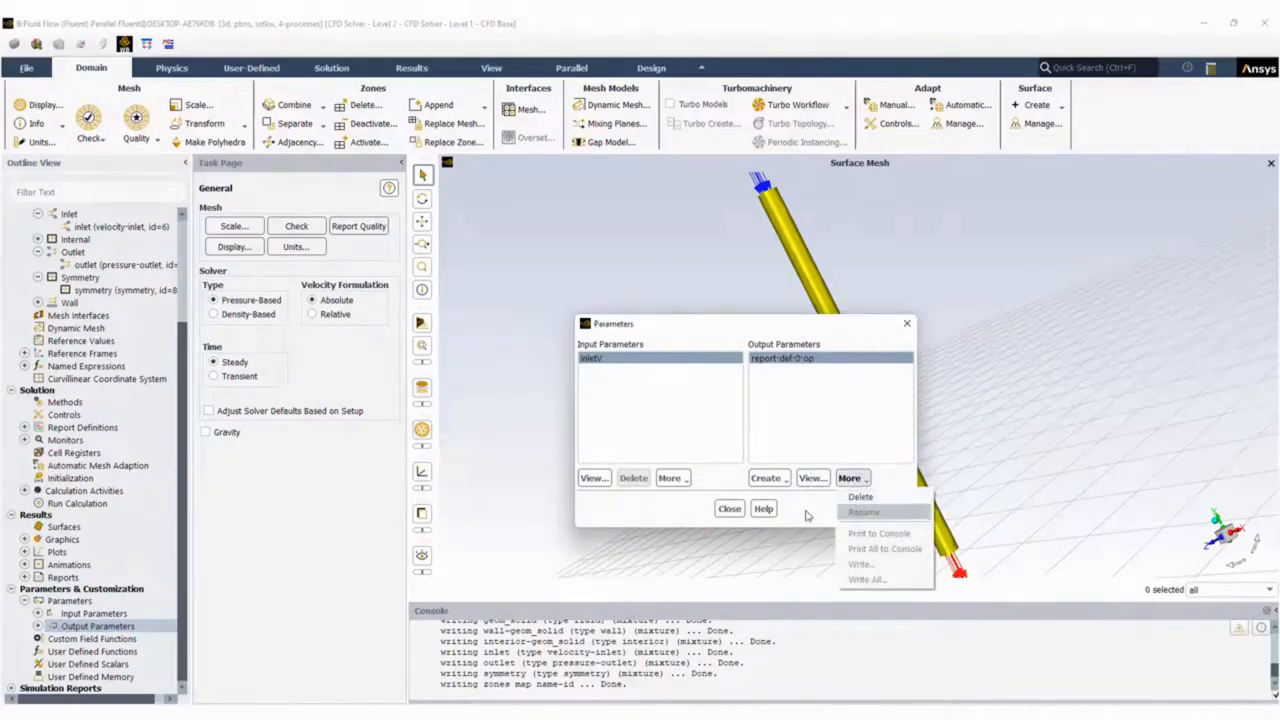
pyautogui.click(730, 508)
pyautogui.click(38, 626)
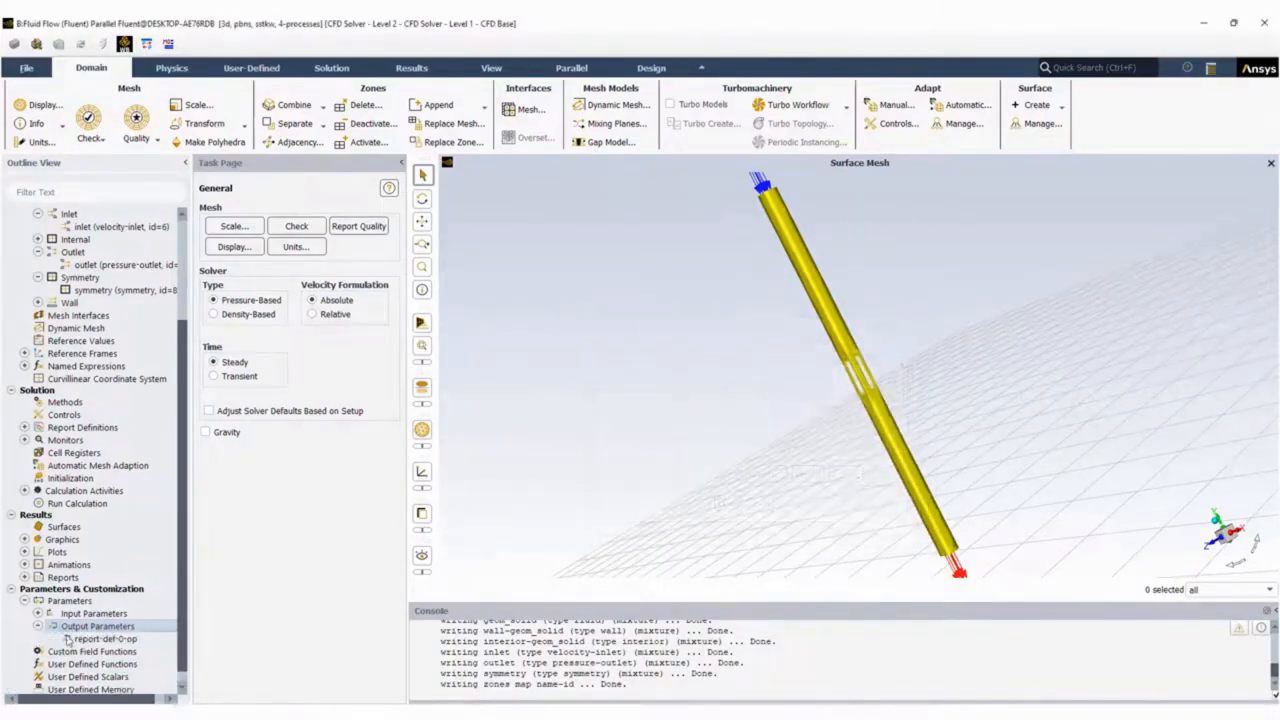
pyautogui.click(91, 642)
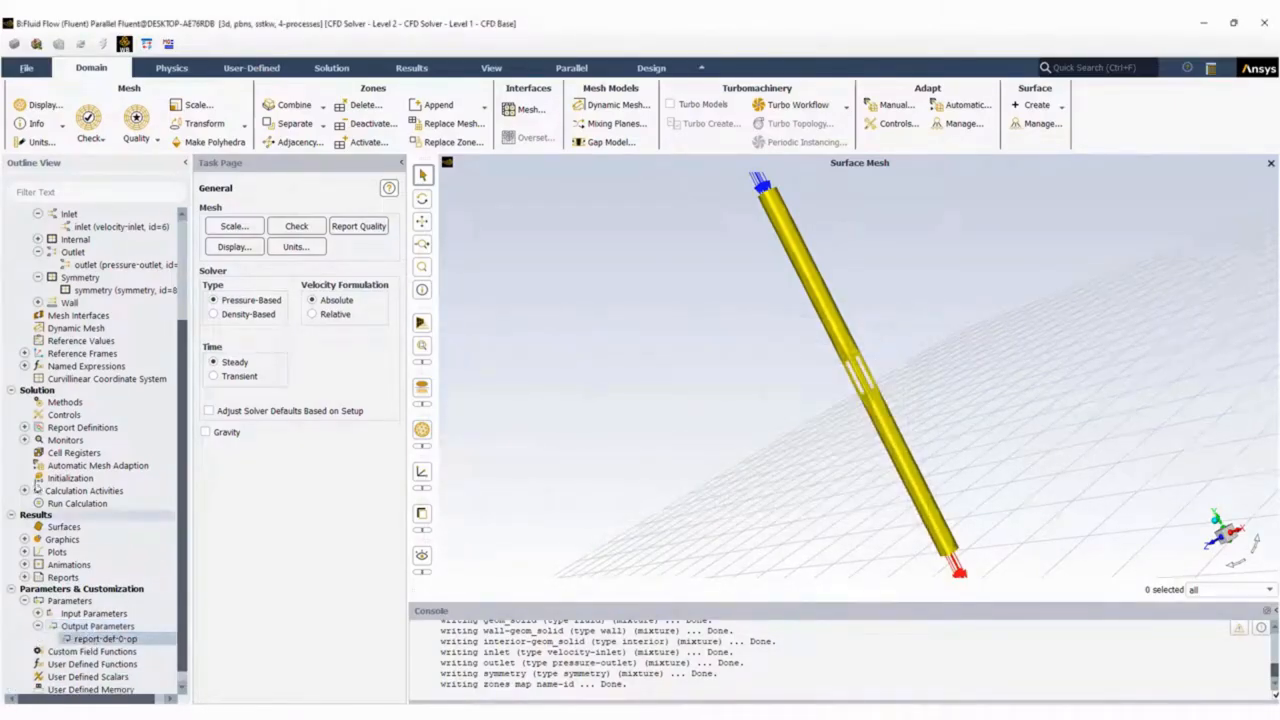
# Rename the inlet pressure report definition as deltap and check its output parameter.
pyautogui.click(24, 428)
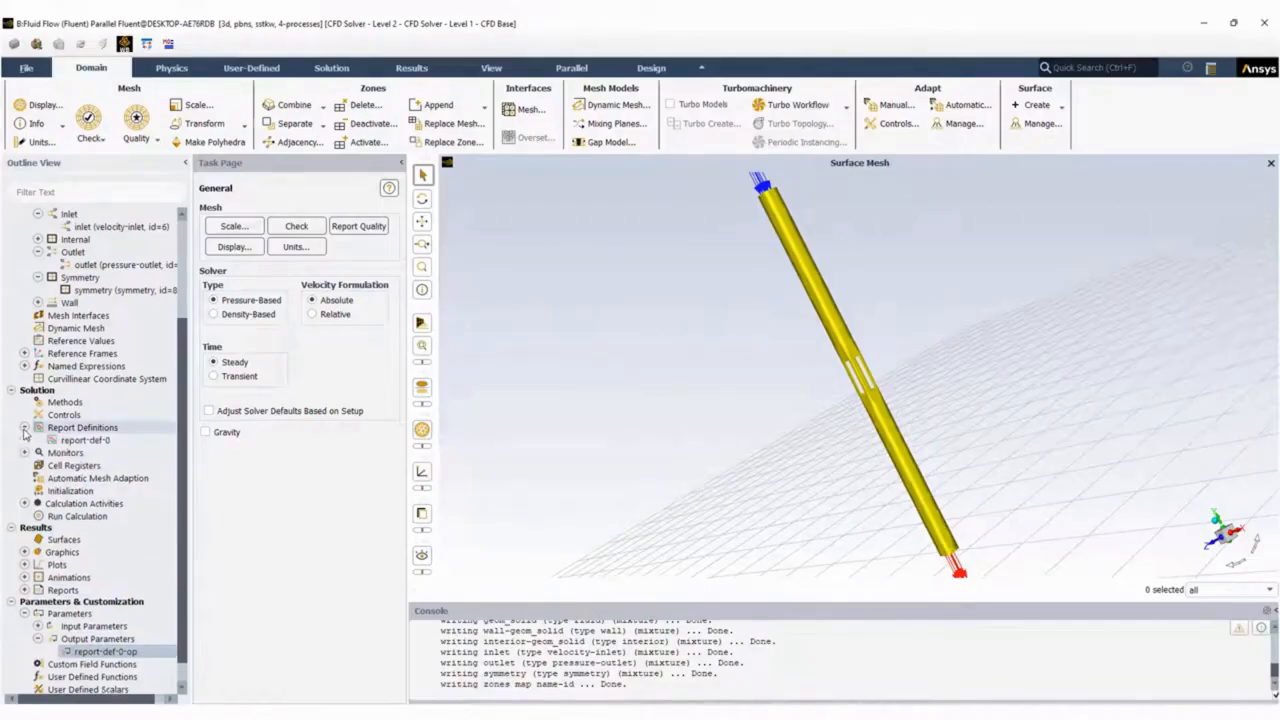
pyautogui.rightClick(75, 442)
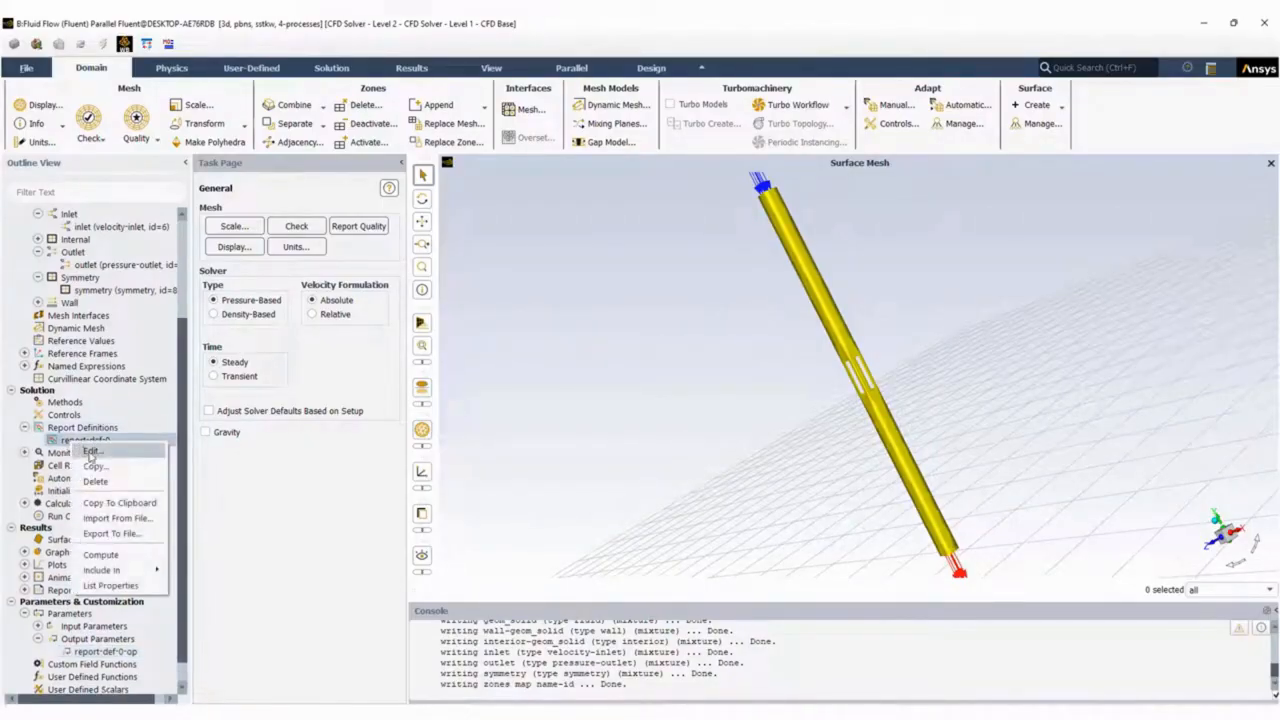
pyautogui.click(90, 452)
pyautogui.tripleClick(201, 216)
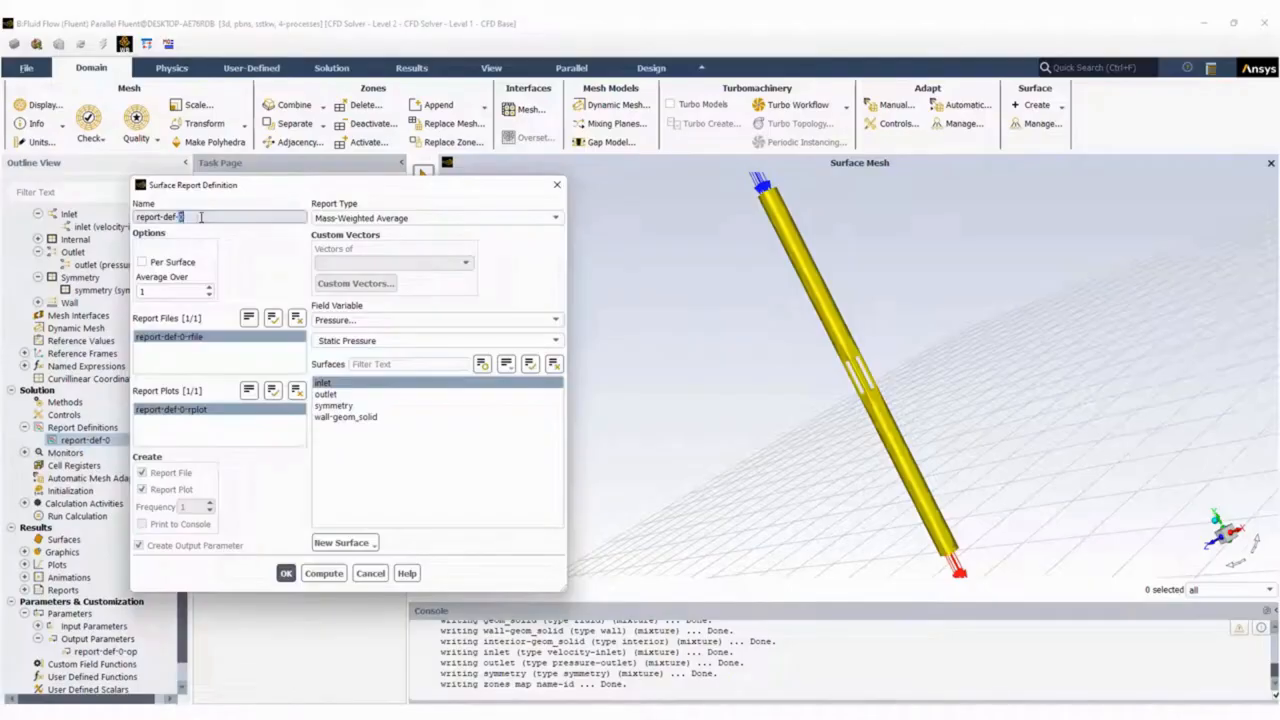
pyautogui.write('ou')
pyautogui.click(286, 574)
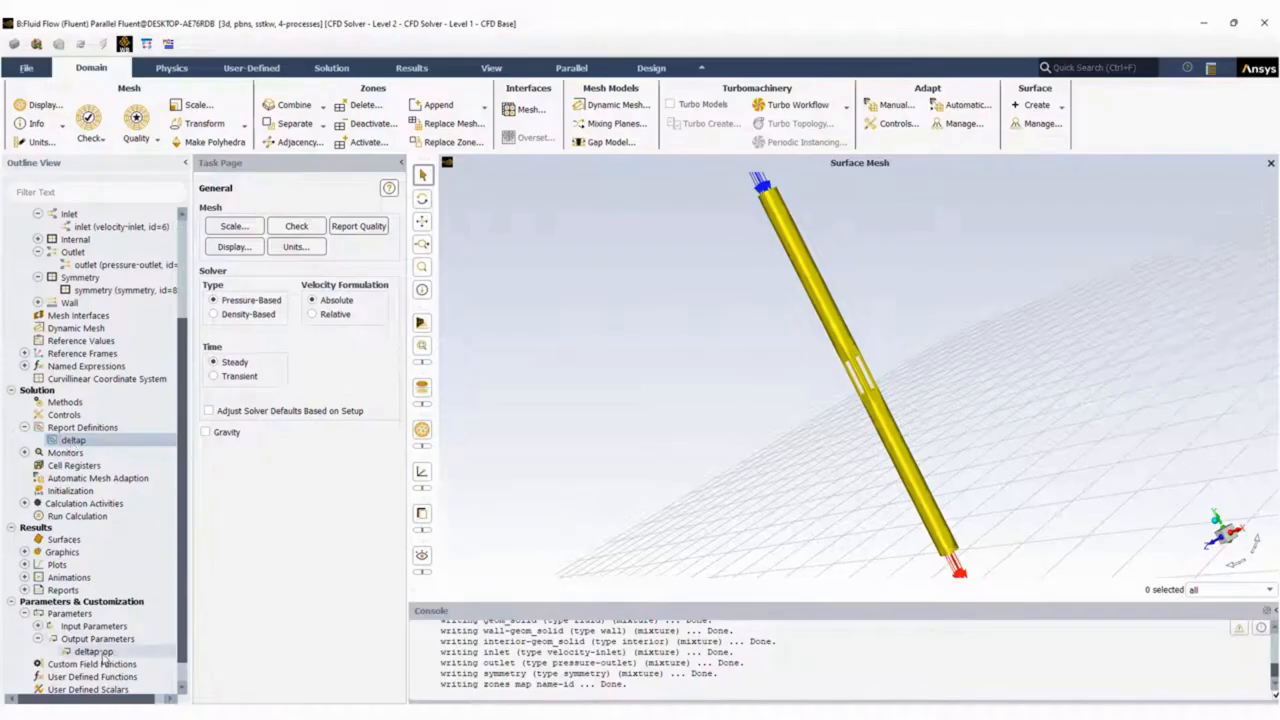
pyautogui.rightClick(93, 652)
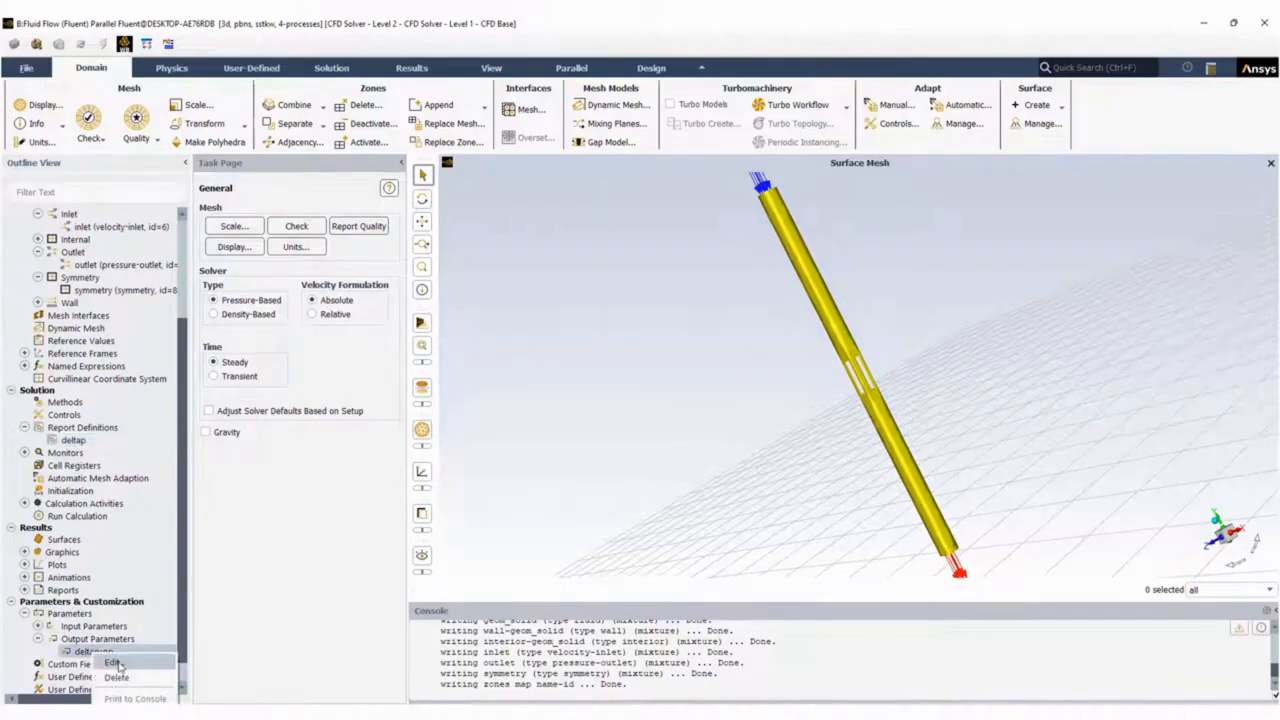
pyautogui.click(74, 655)
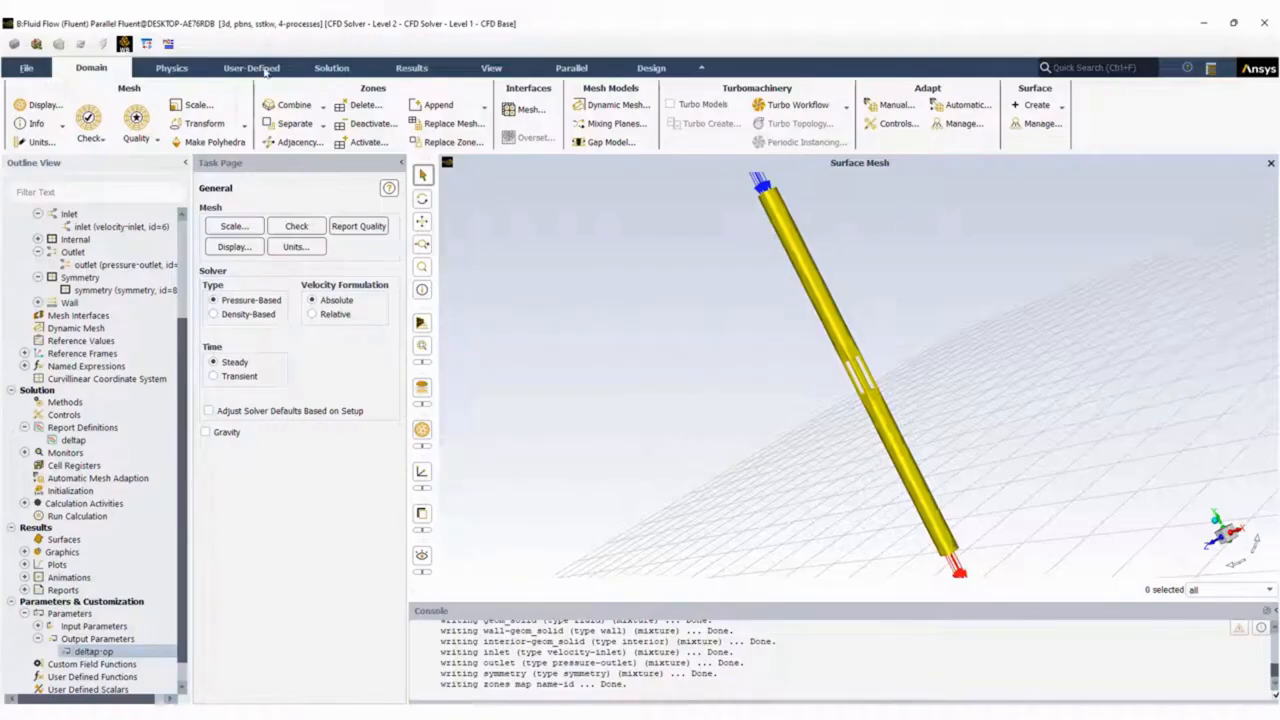
# Enable adjusting the solver defaults based on the setup and initialize the solution with the Hybrid method.
pyautogui.click(209, 411)
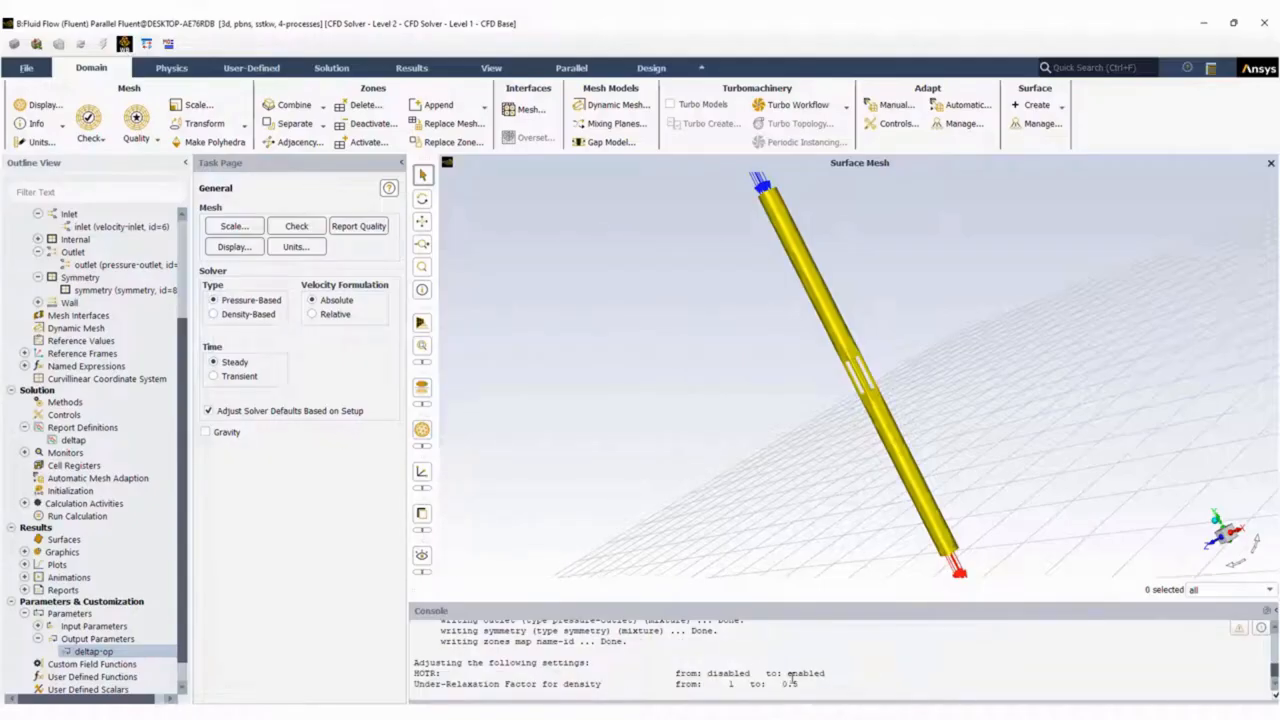
pyautogui.click(329, 68)
pyautogui.click(605, 125)
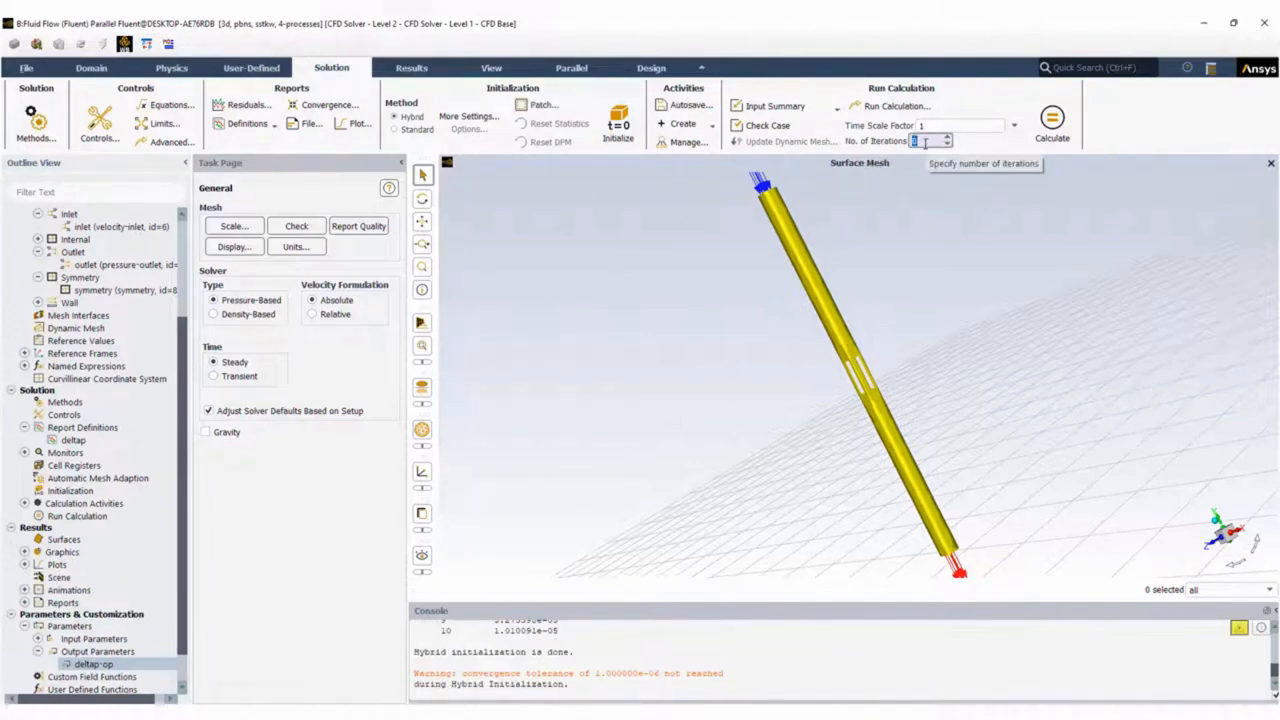
# Run the calculation for 400 iterations, checking the scaled residuals and the deltap plot during the run.
pyautogui.click(1055, 133)
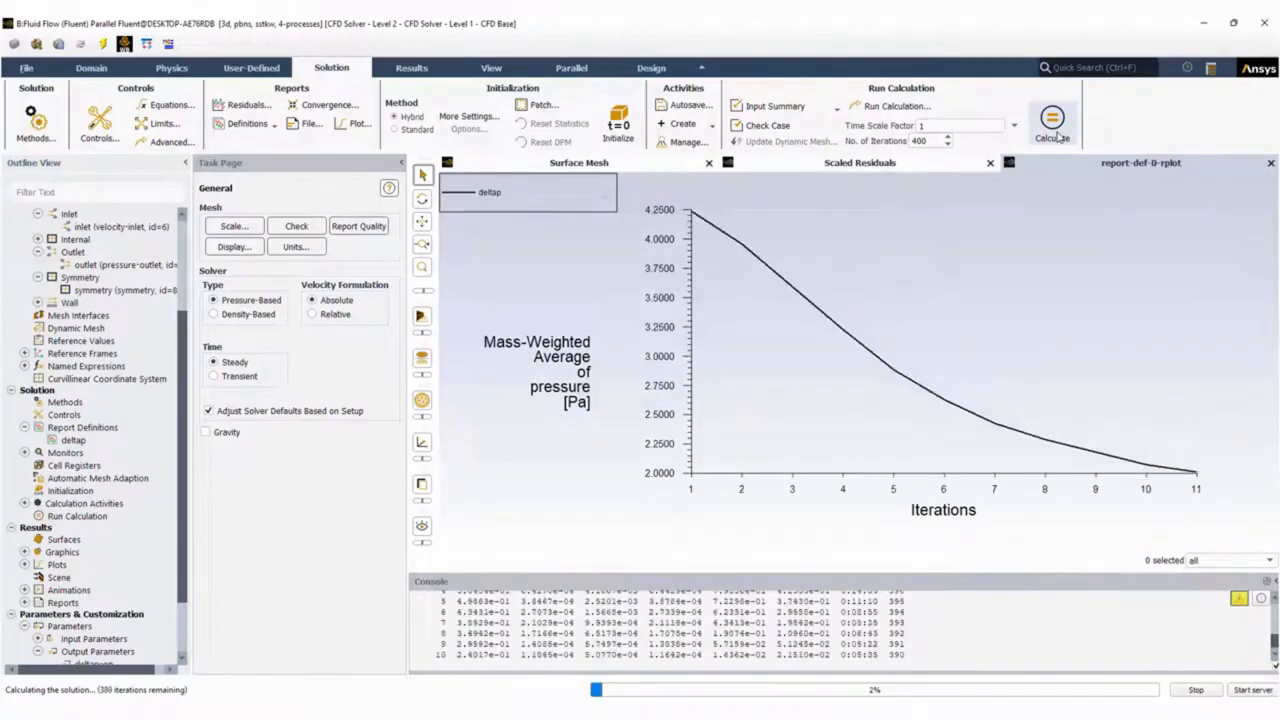
pyautogui.click(886, 163)
pyautogui.click(1107, 166)
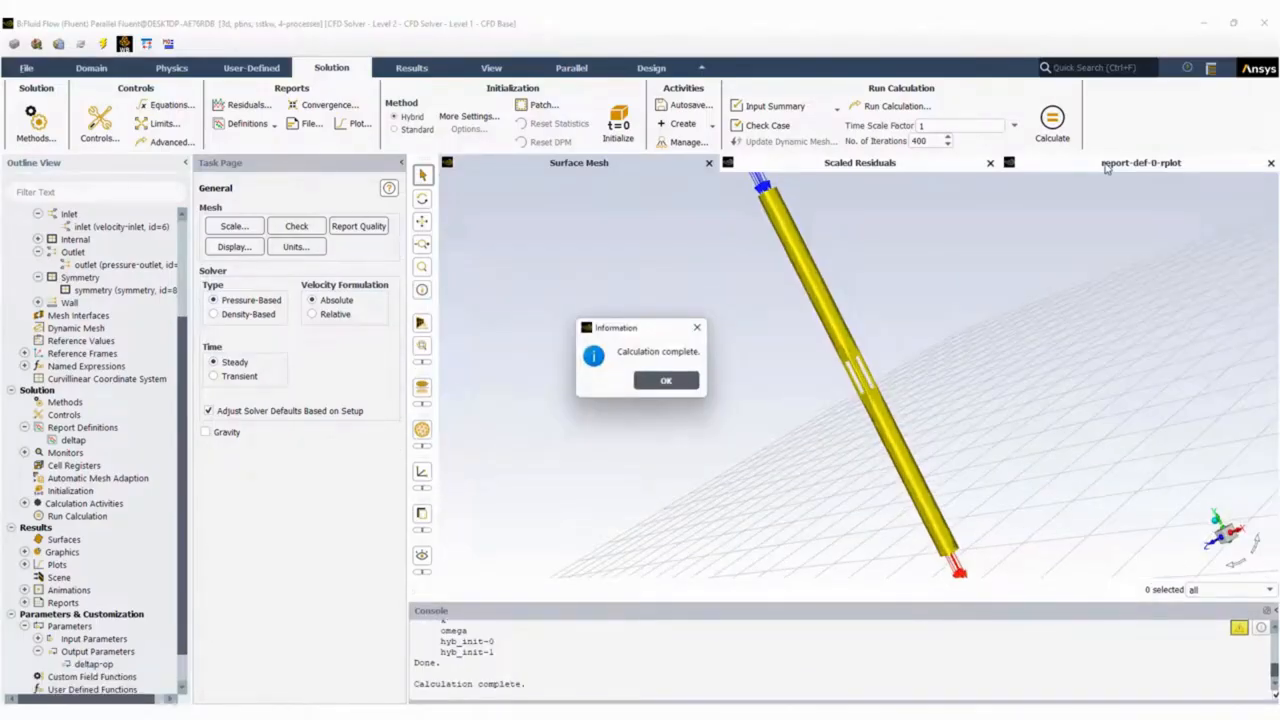
pyautogui.click(665, 380)
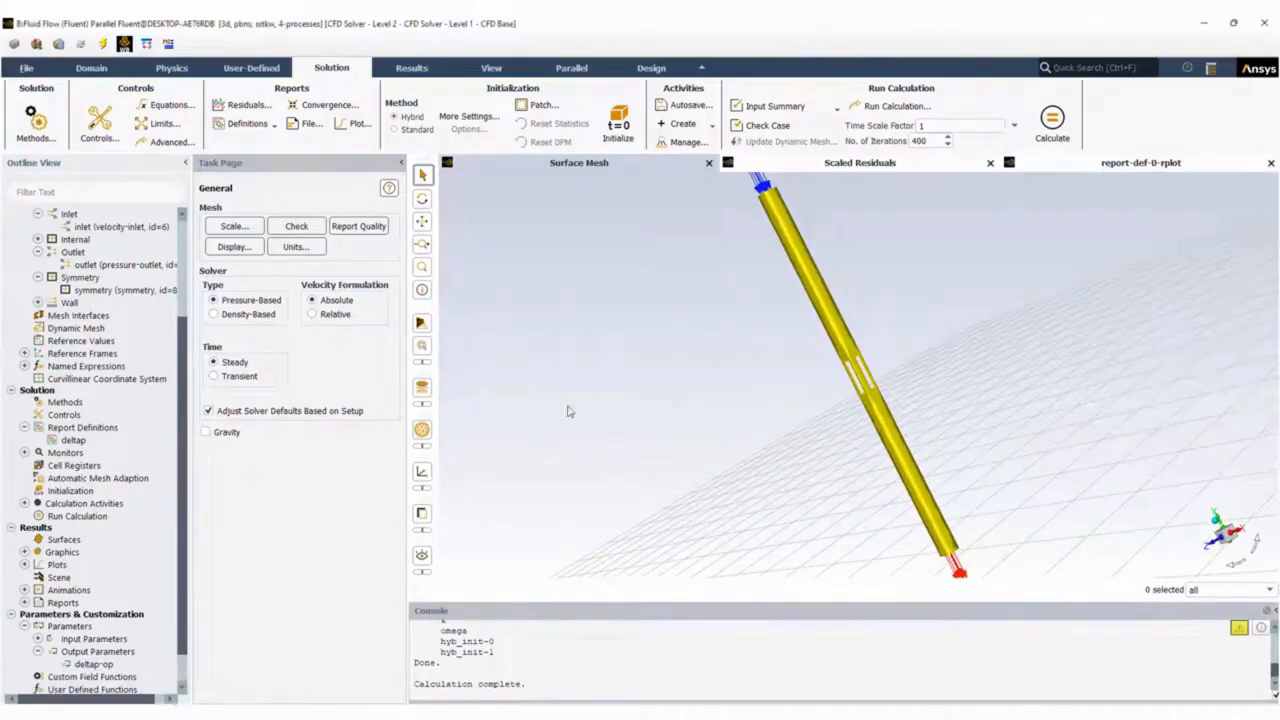
pyautogui.scroll(-1, 110, 560)
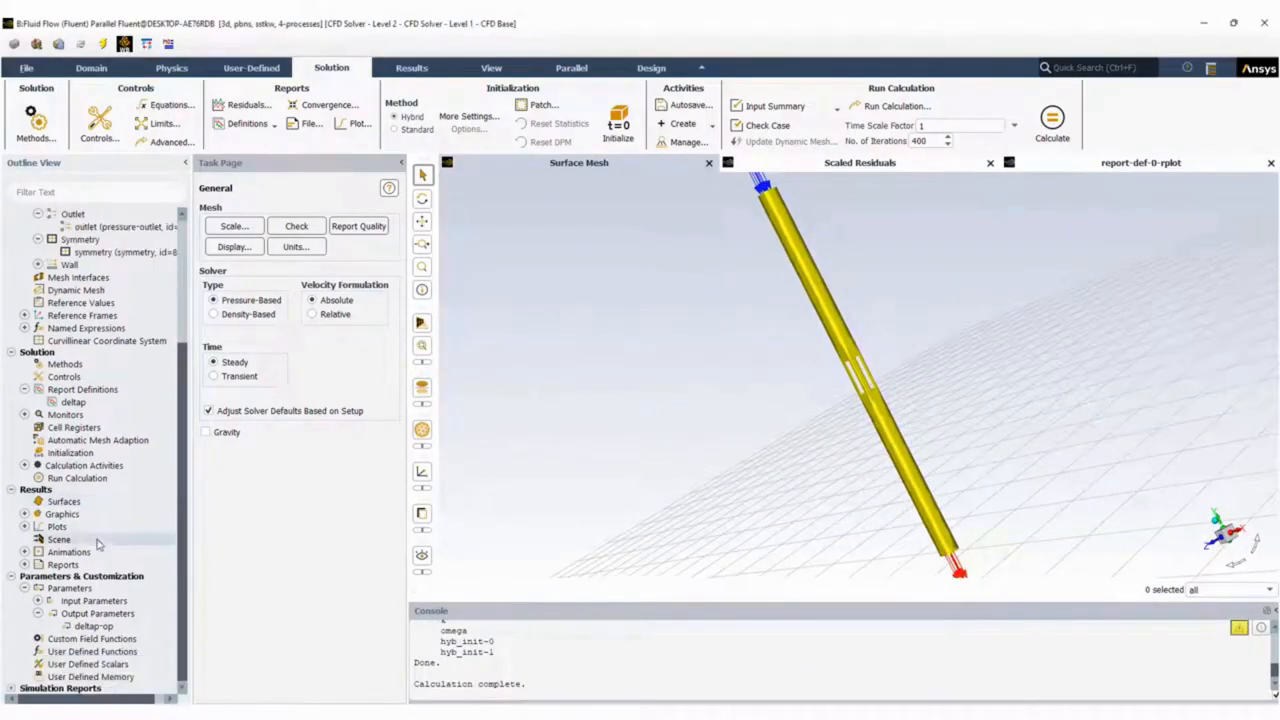
# Compute the deltap report definition's mass-weighted average static pressure at the inlet and close its dialog.
pyautogui.doubleClick(67, 402)
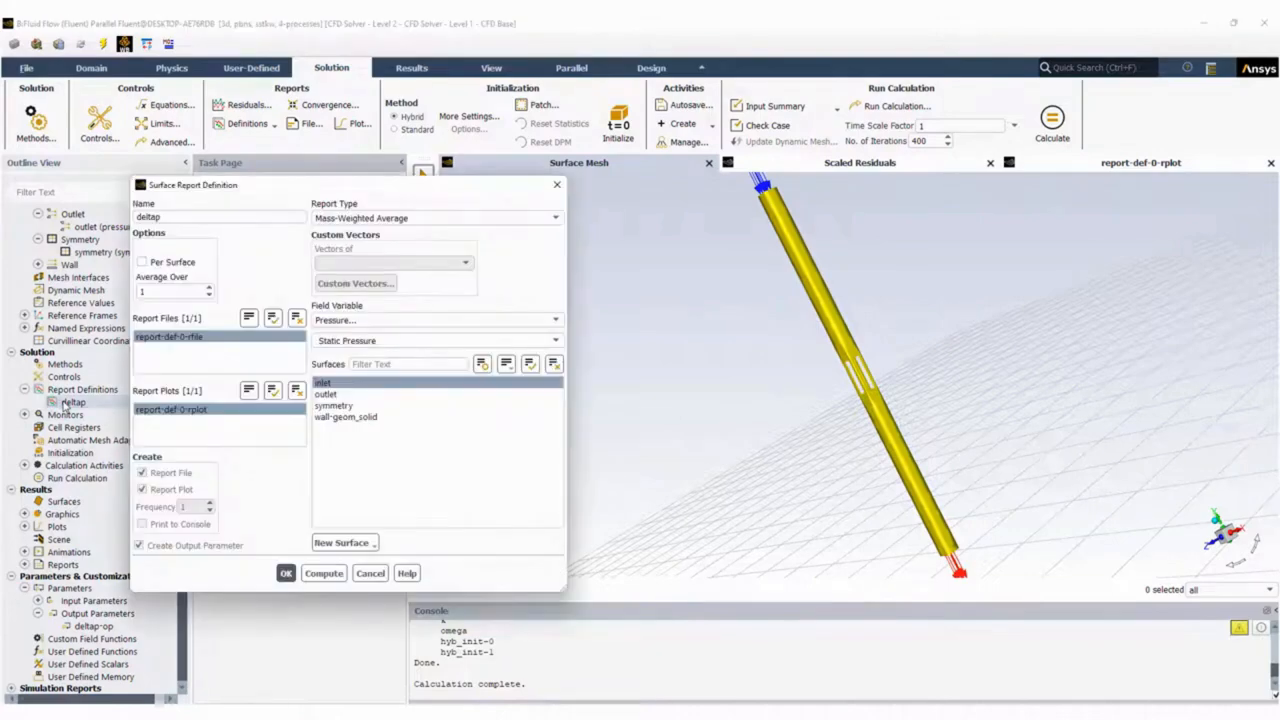
pyautogui.click(323, 573)
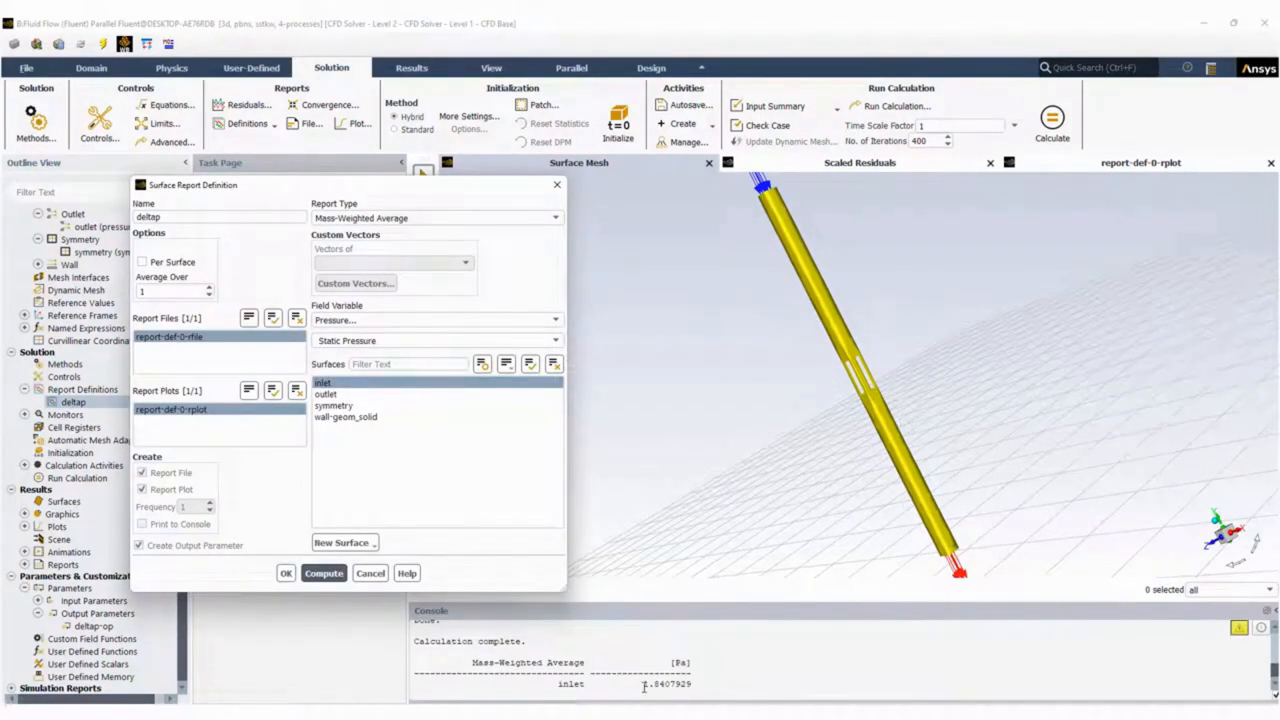
pyautogui.click(370, 573)
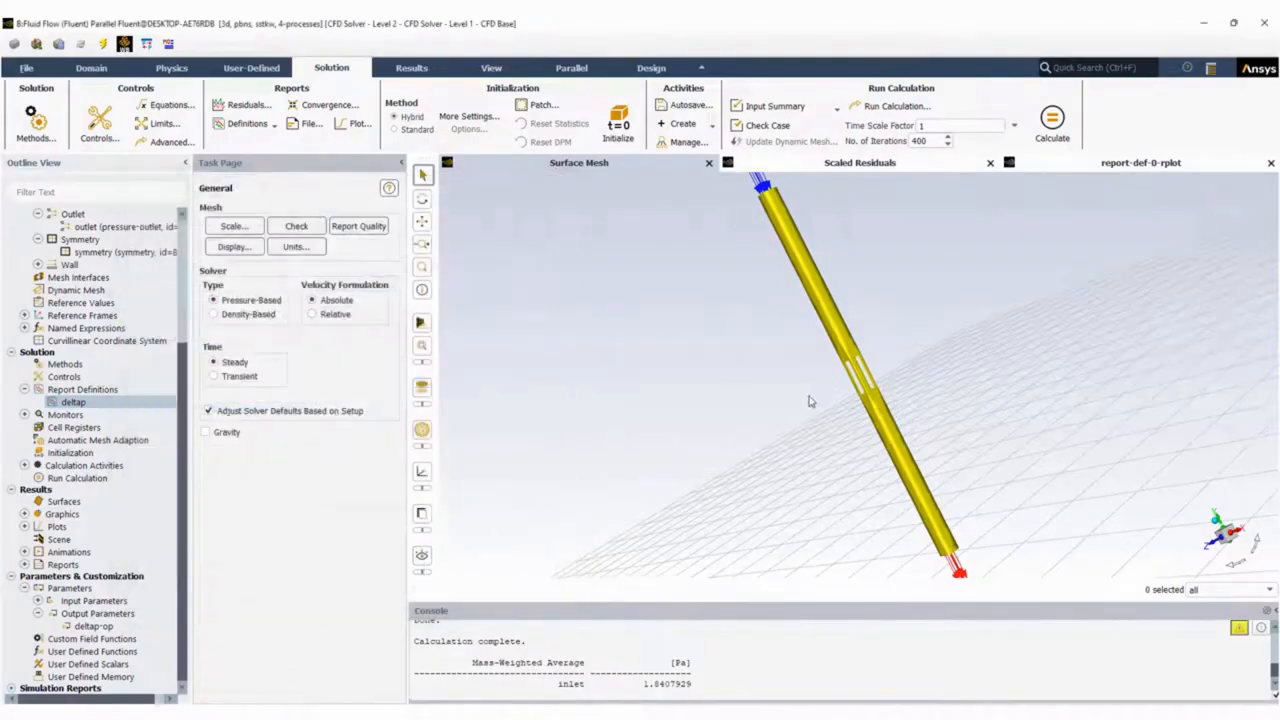
# Create a YZ plane surface through the channel at X = 0.007 m and close the Plane Surface dialog.
pyautogui.moveTo(817, 400); pyautogui.dragTo(730, 373)
pyautogui.click(868, 348)
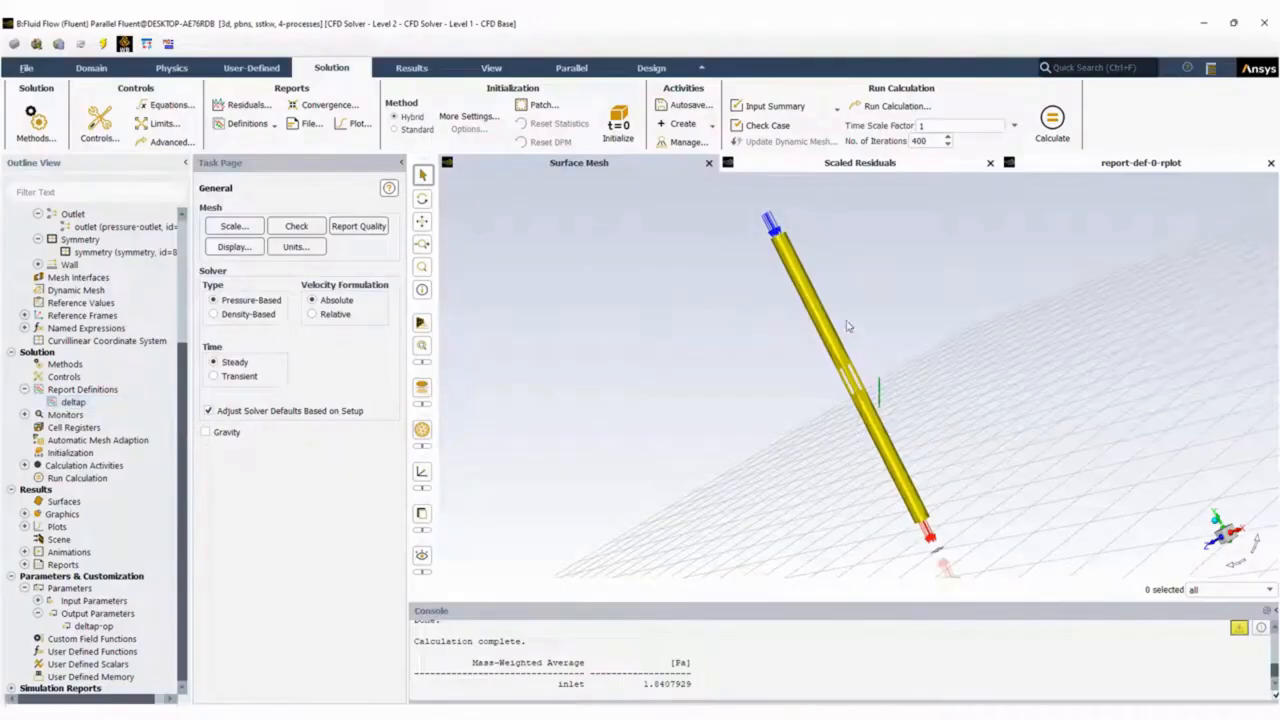
pyautogui.scroll(3, 887, 424)
pyautogui.scroll(-2, 887, 424)
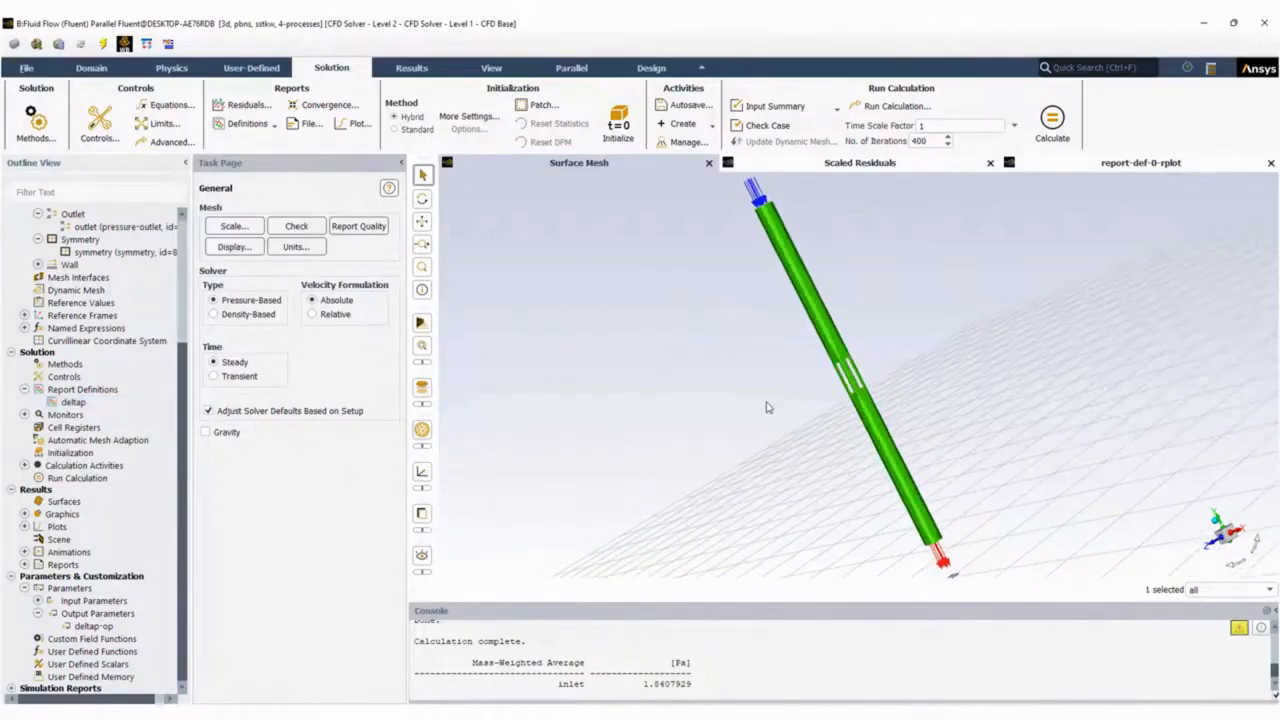
pyautogui.click(405, 70)
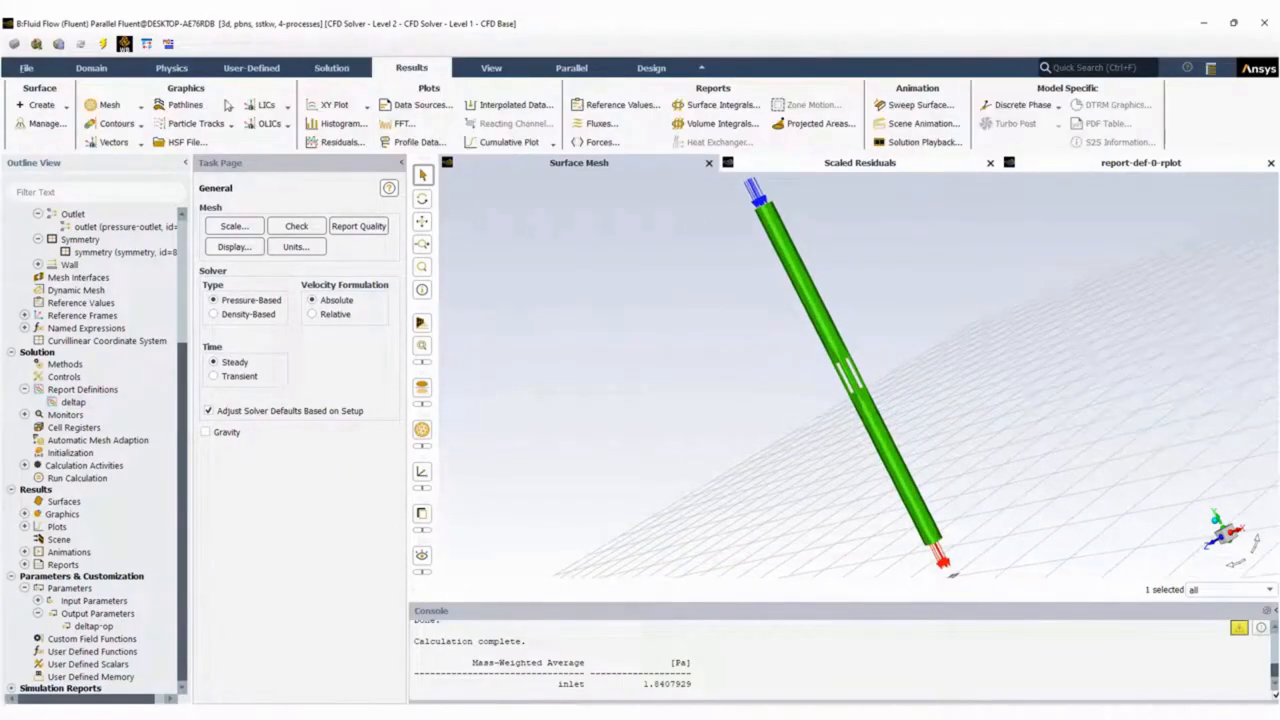
pyautogui.click(60, 106)
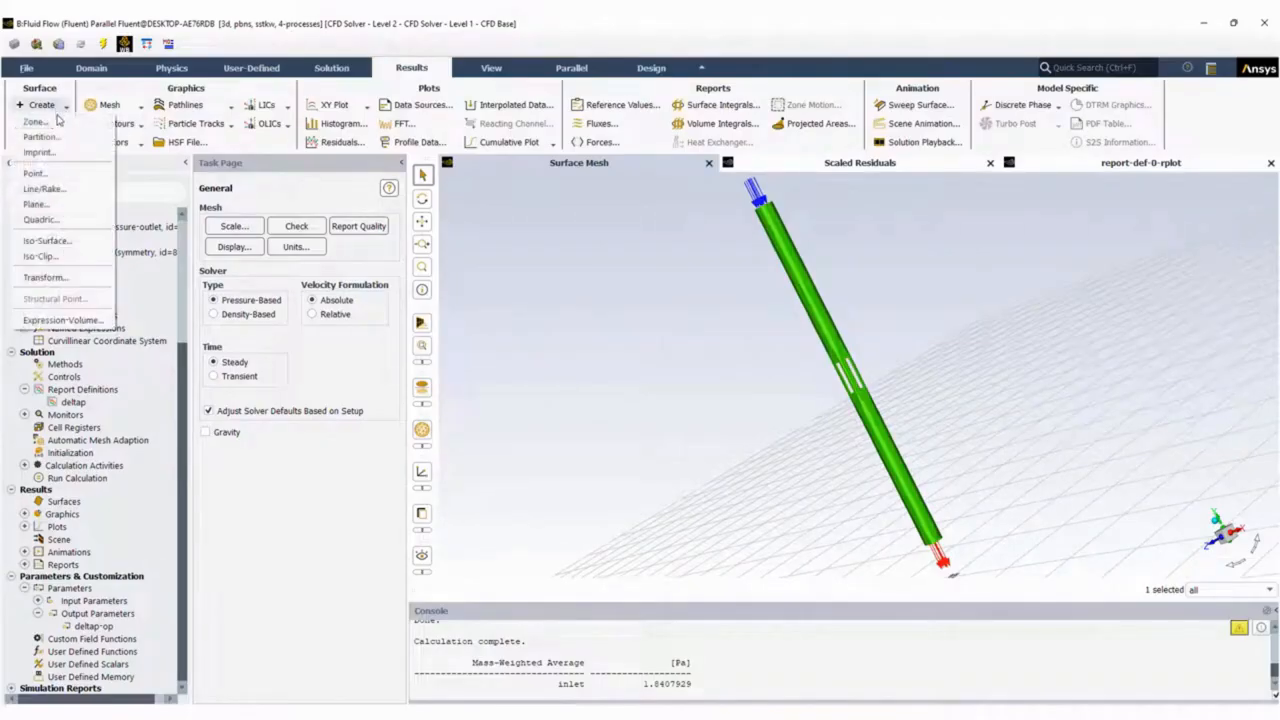
pyautogui.click(37, 204)
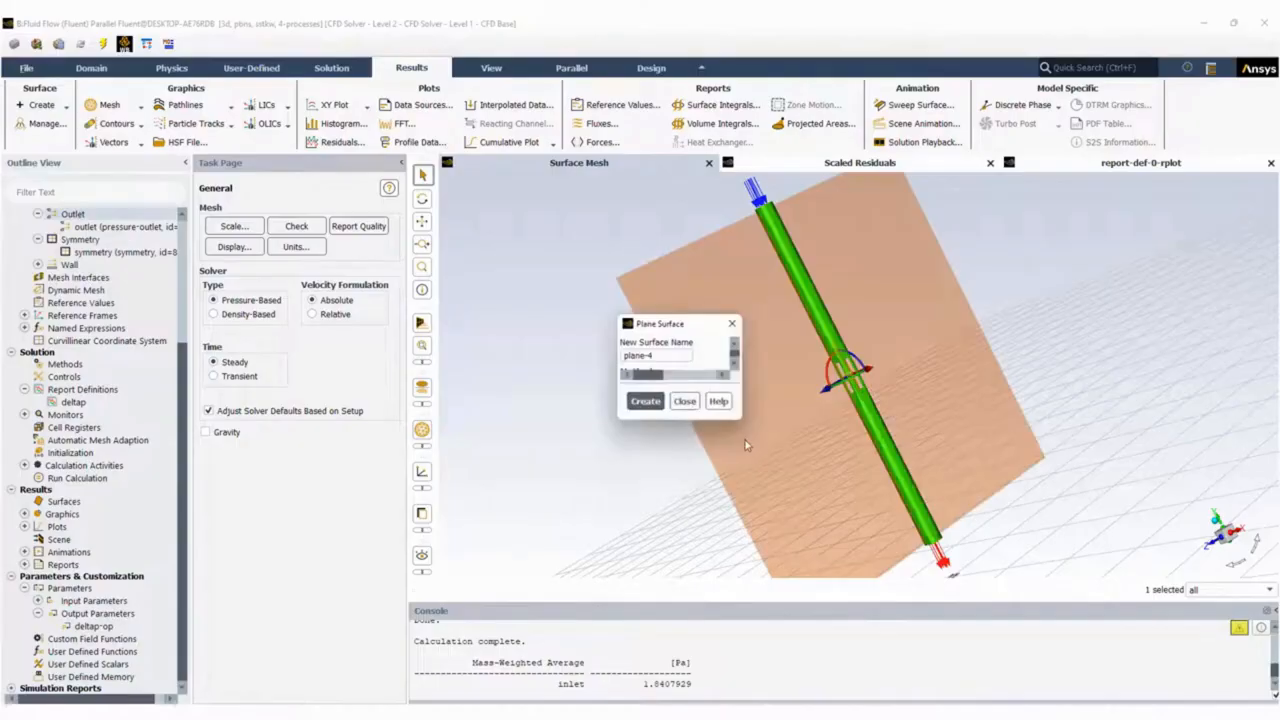
pyautogui.moveTo(793, 327); pyautogui.dragTo(433, 353)
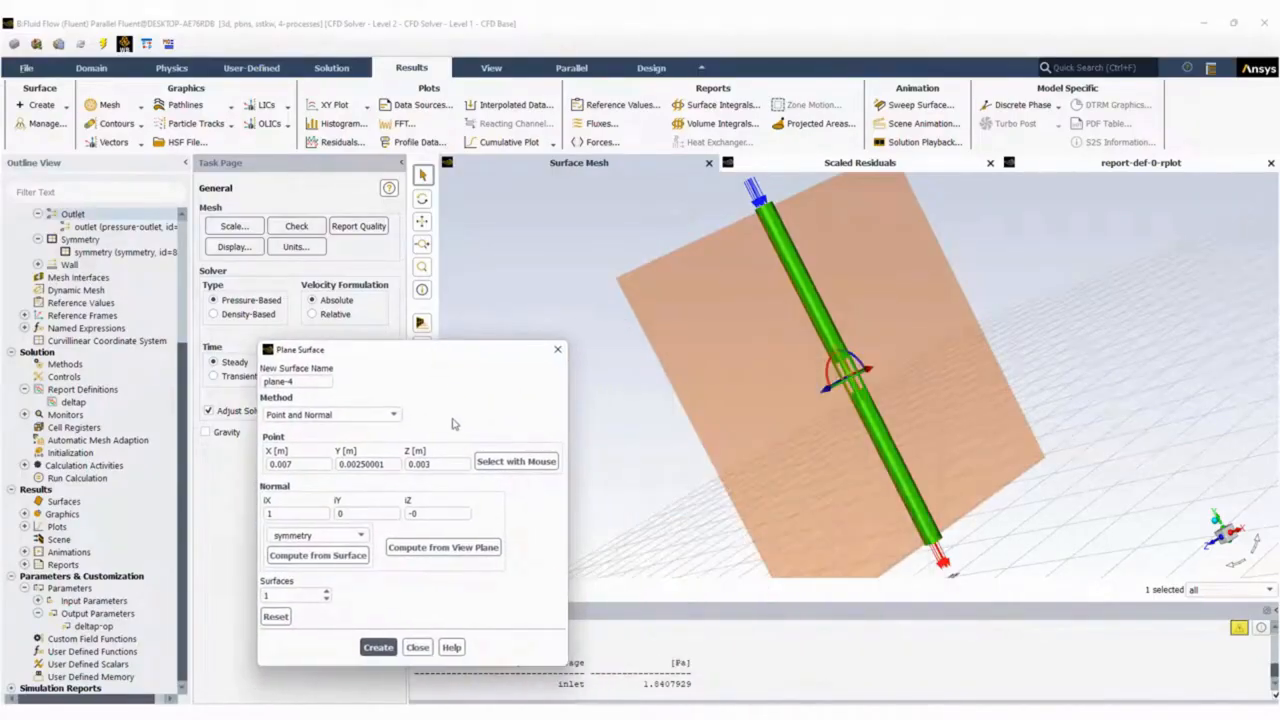
pyautogui.moveTo(802, 404); pyautogui.dragTo(884, 410)
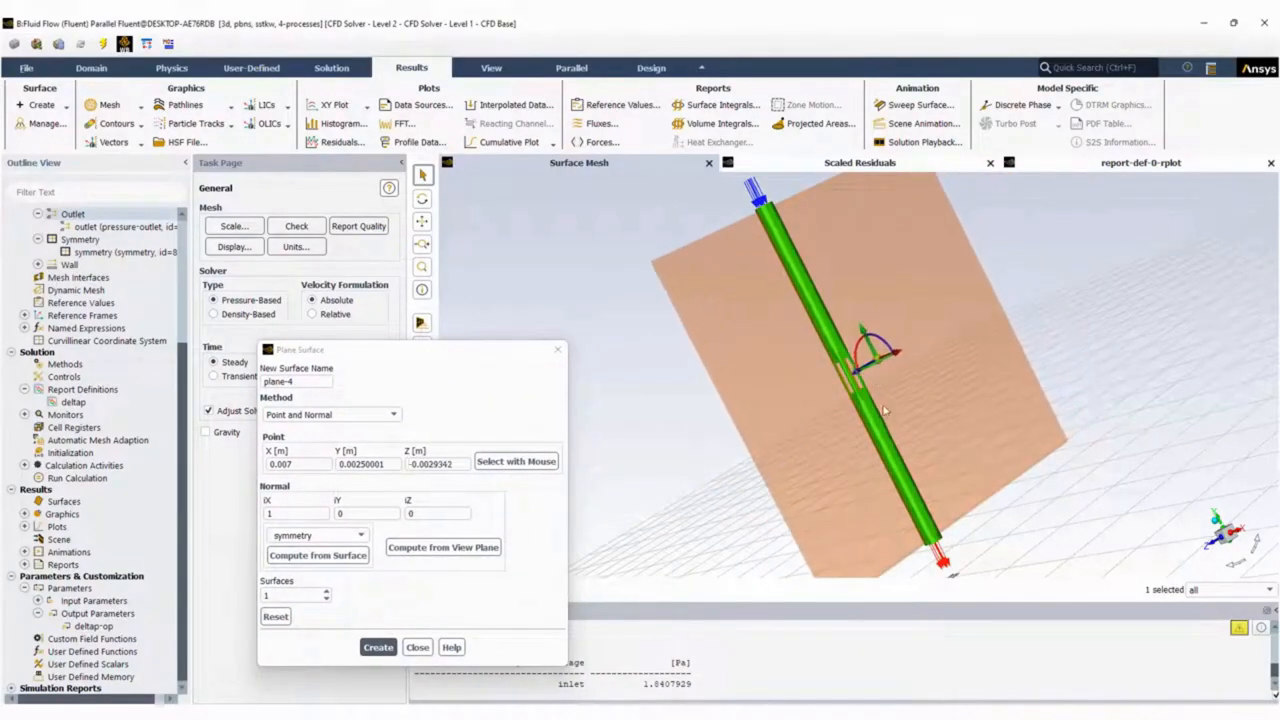
pyautogui.click(388, 415)
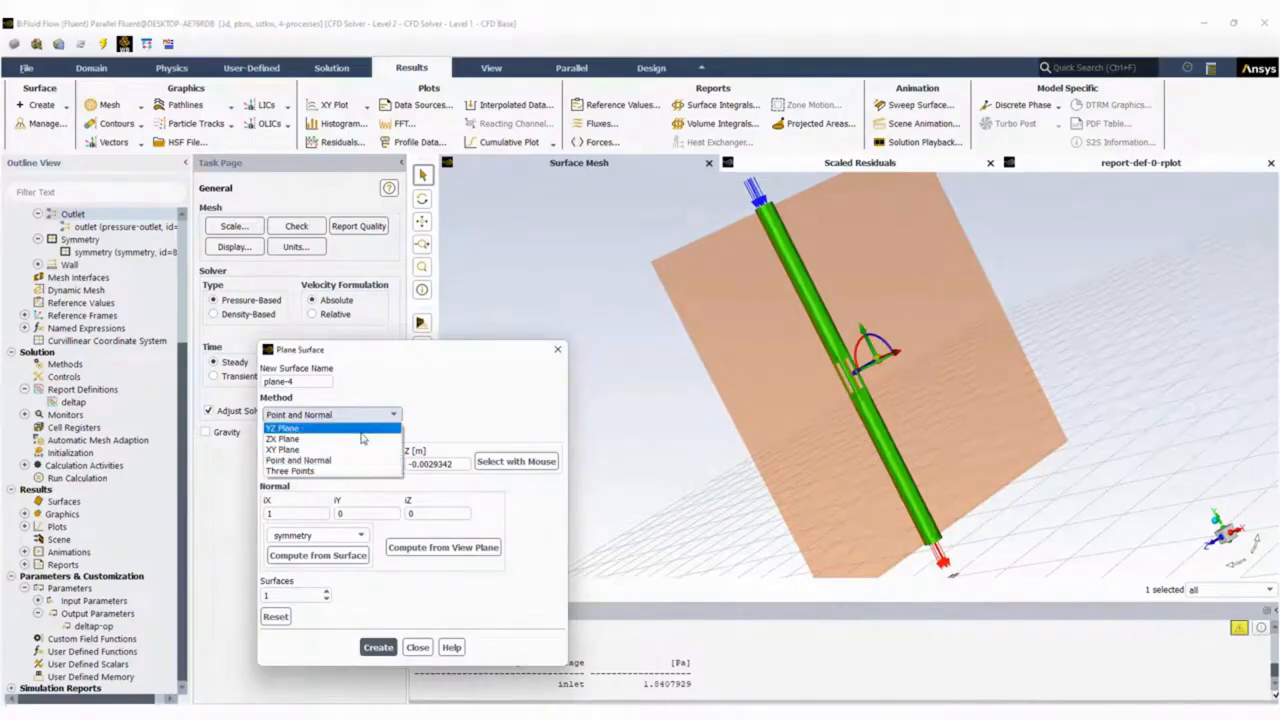
pyautogui.click(360, 430)
pyautogui.click(308, 552)
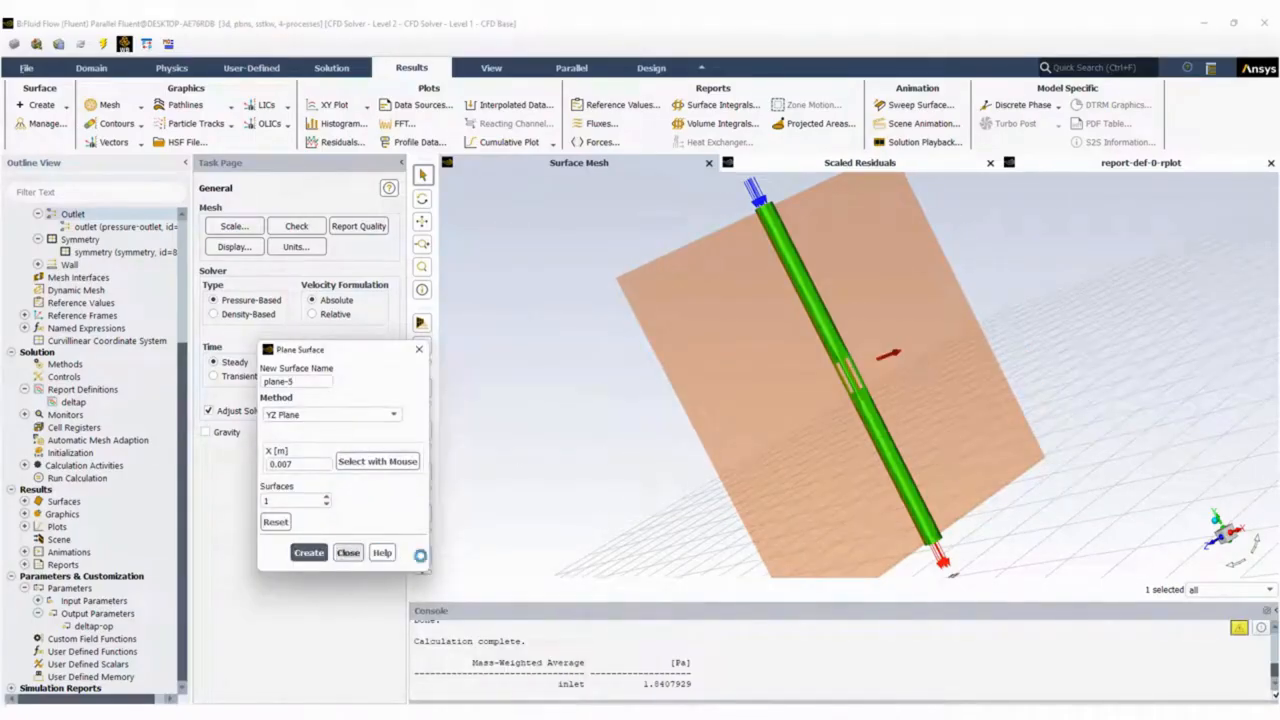
pyautogui.click(348, 553)
# Create and display a filled static pressure contour on the new YZ plane and the symmetry surface.
pyautogui.click(118, 123)
pyautogui.click(104, 142)
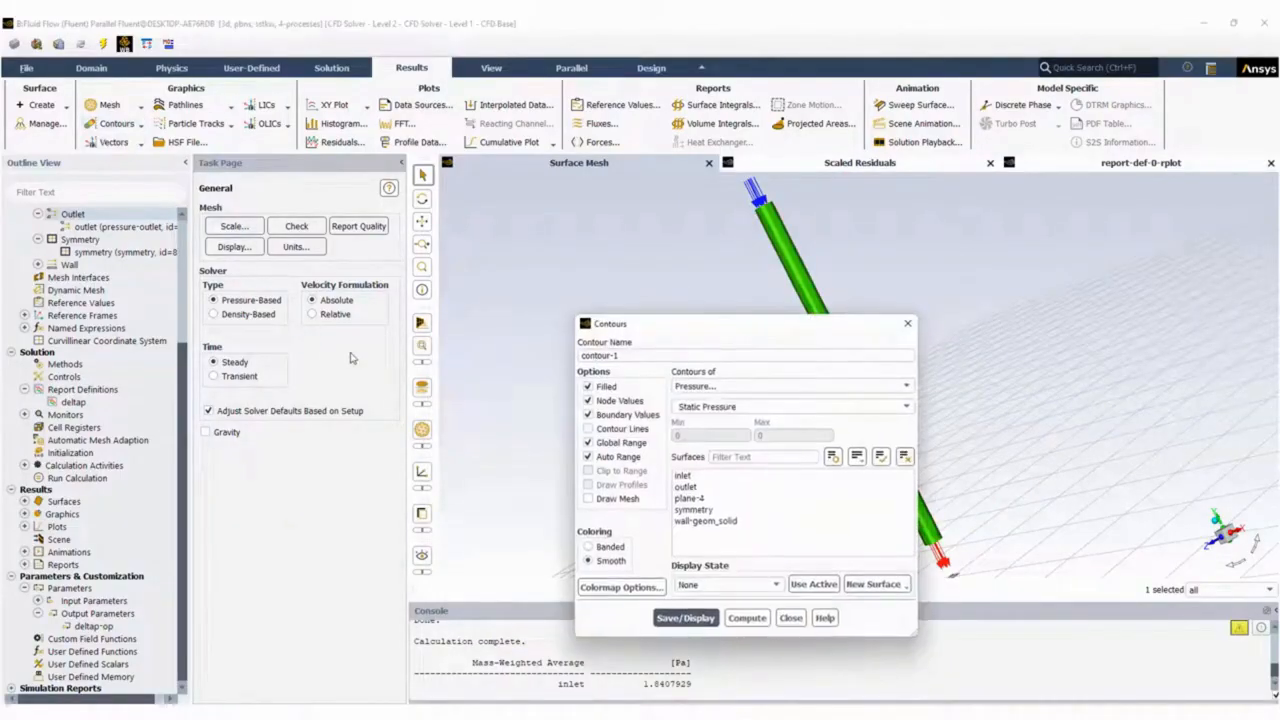
pyautogui.click(707, 499)
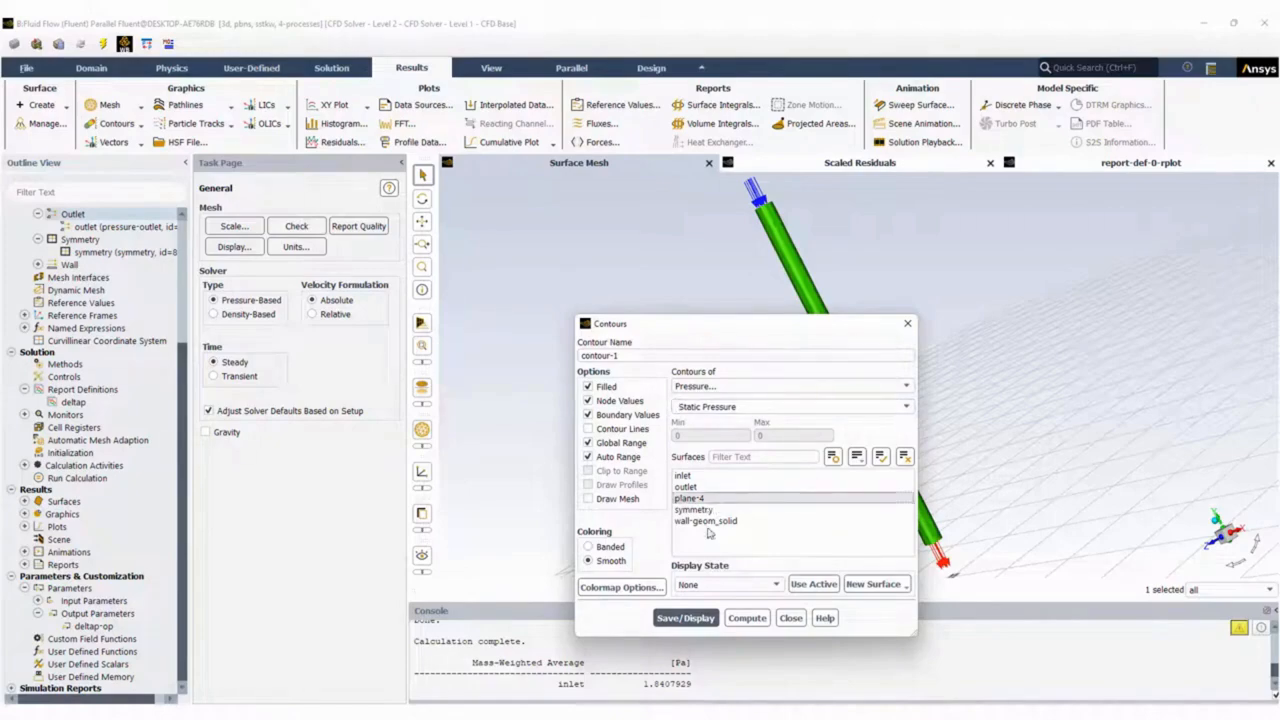
pyautogui.click(686, 618)
pyautogui.moveTo(795, 338); pyautogui.dragTo(290, 336)
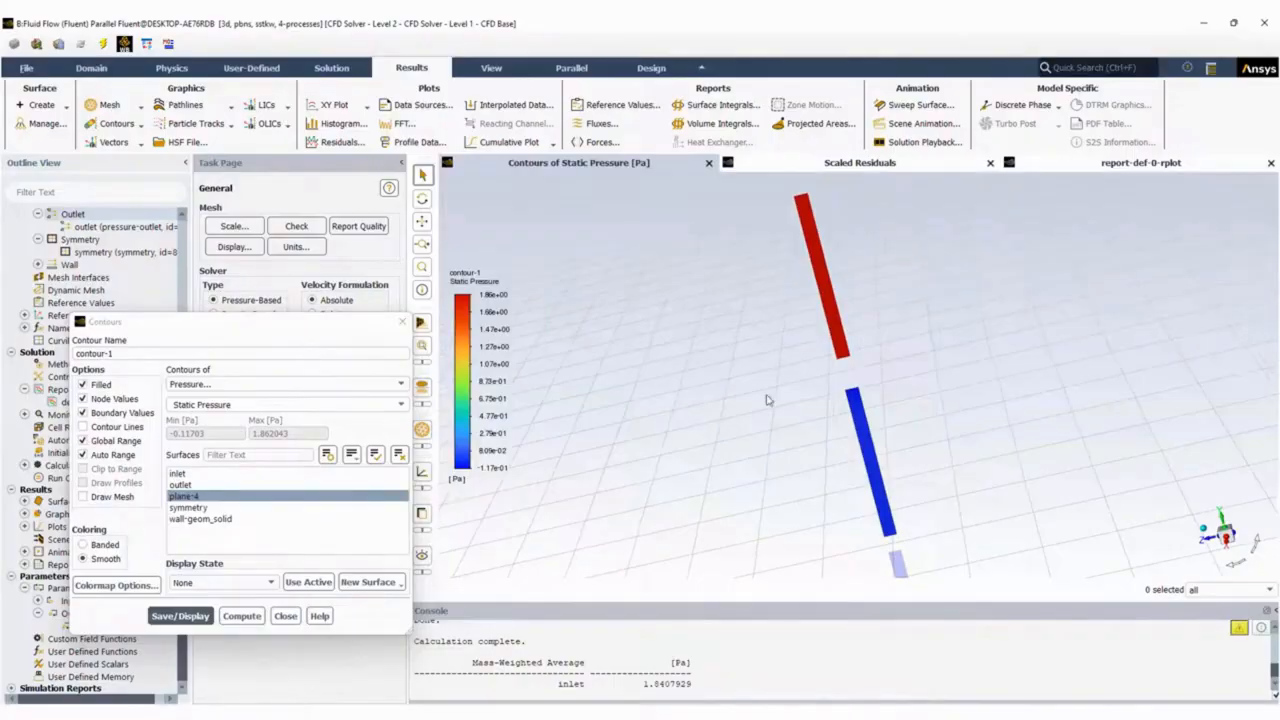
pyautogui.click(210, 507)
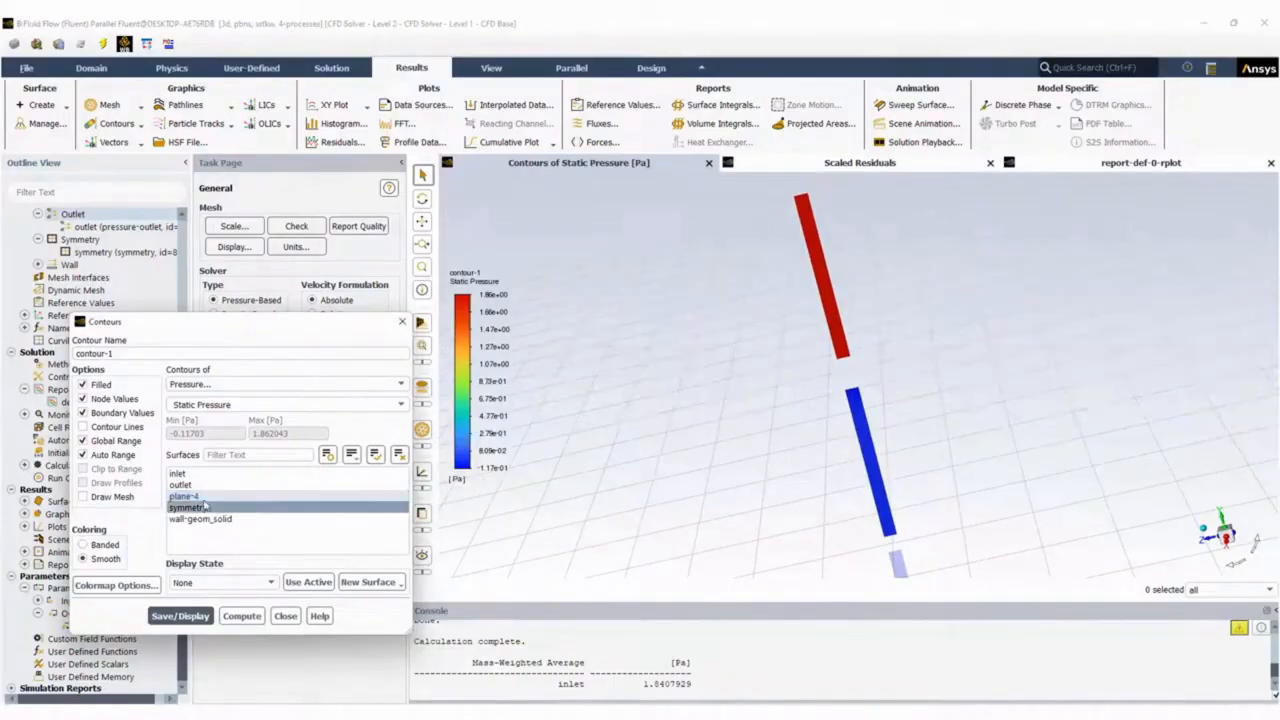
pyautogui.click(180, 616)
pyautogui.scroll(5, 802, 407)
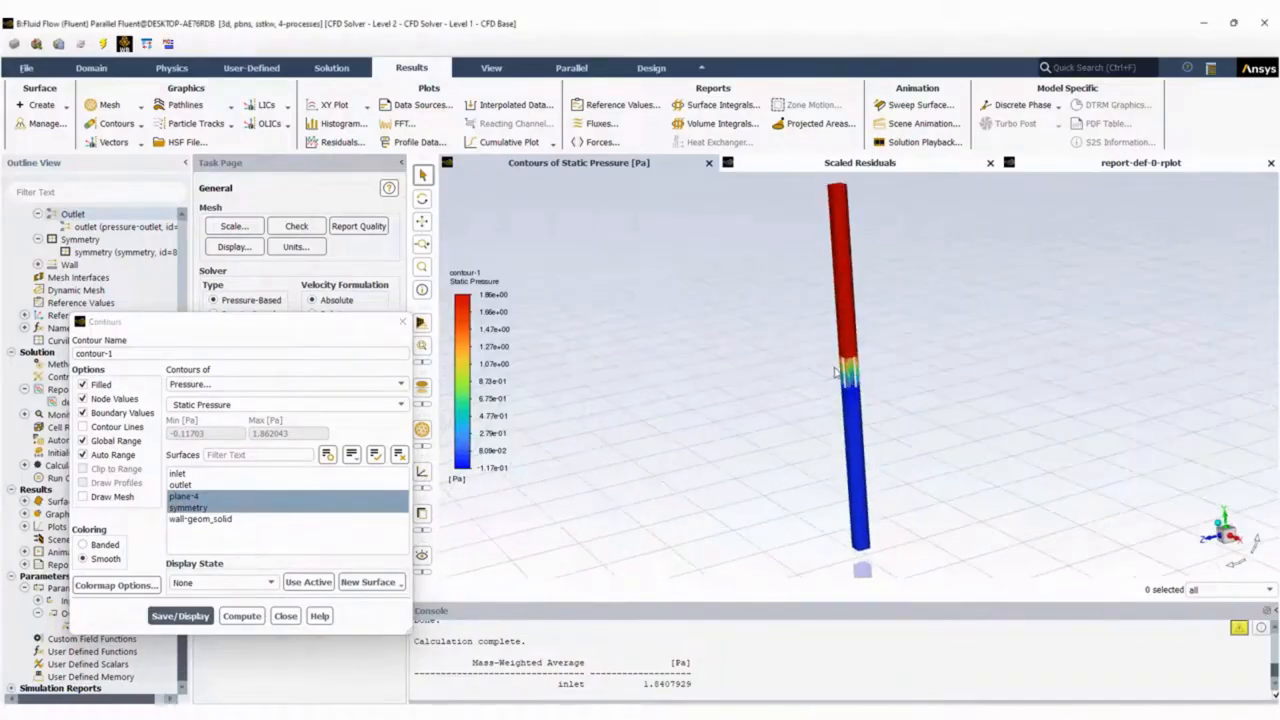
# Change the contour variable to velocity magnitude, inspect the flow through the grill openings and close the Contours dialog.
pyautogui.click(220, 384)
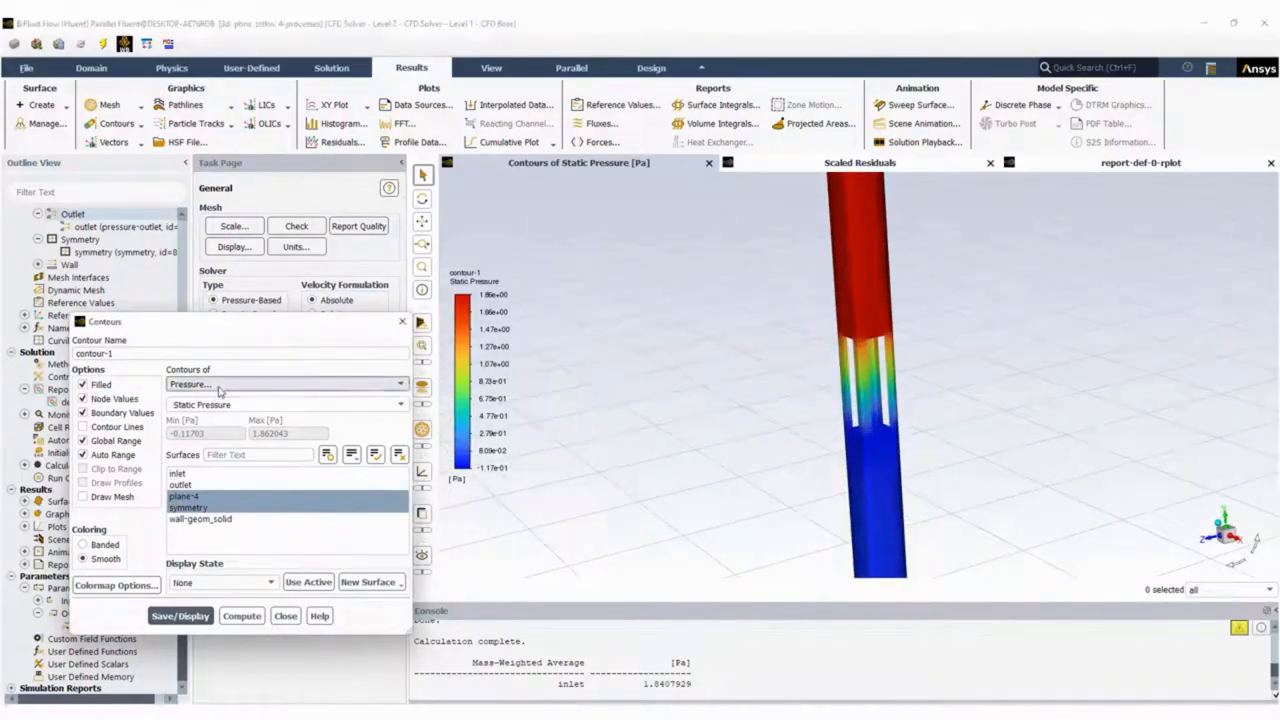
pyautogui.click(240, 419)
pyautogui.click(180, 616)
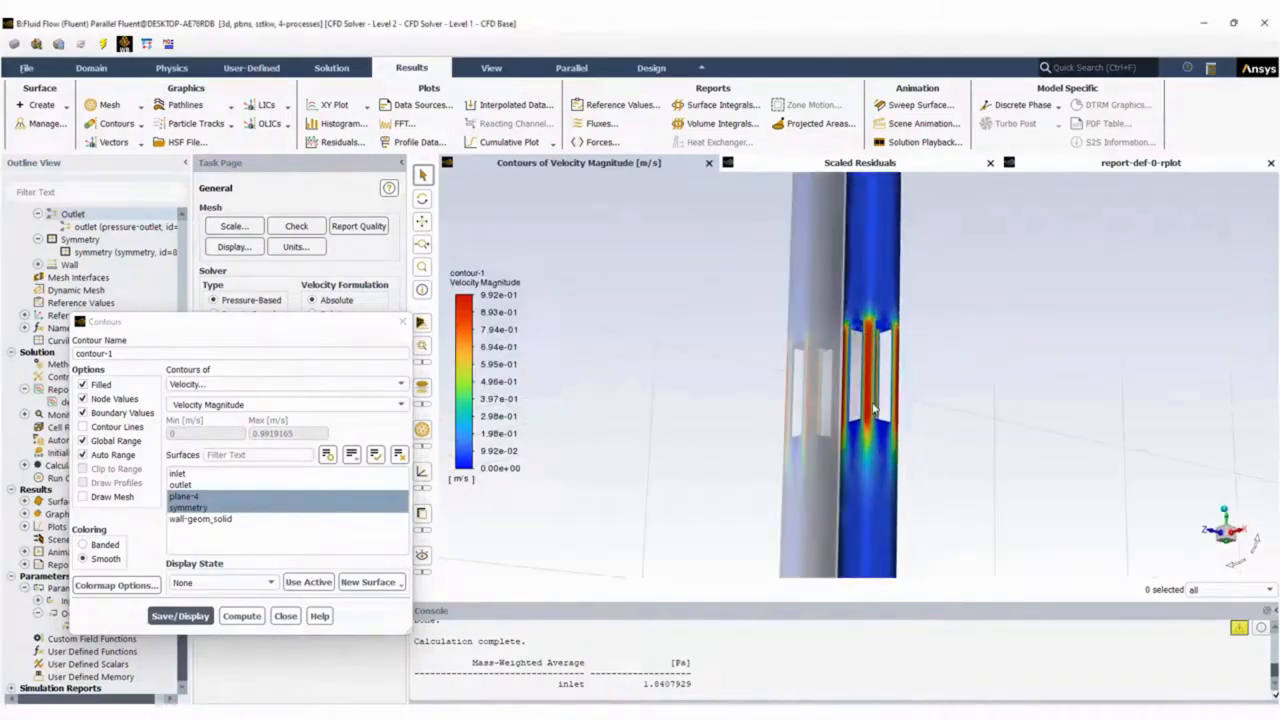
pyautogui.moveTo(1009, 354); pyautogui.dragTo(880, 345)
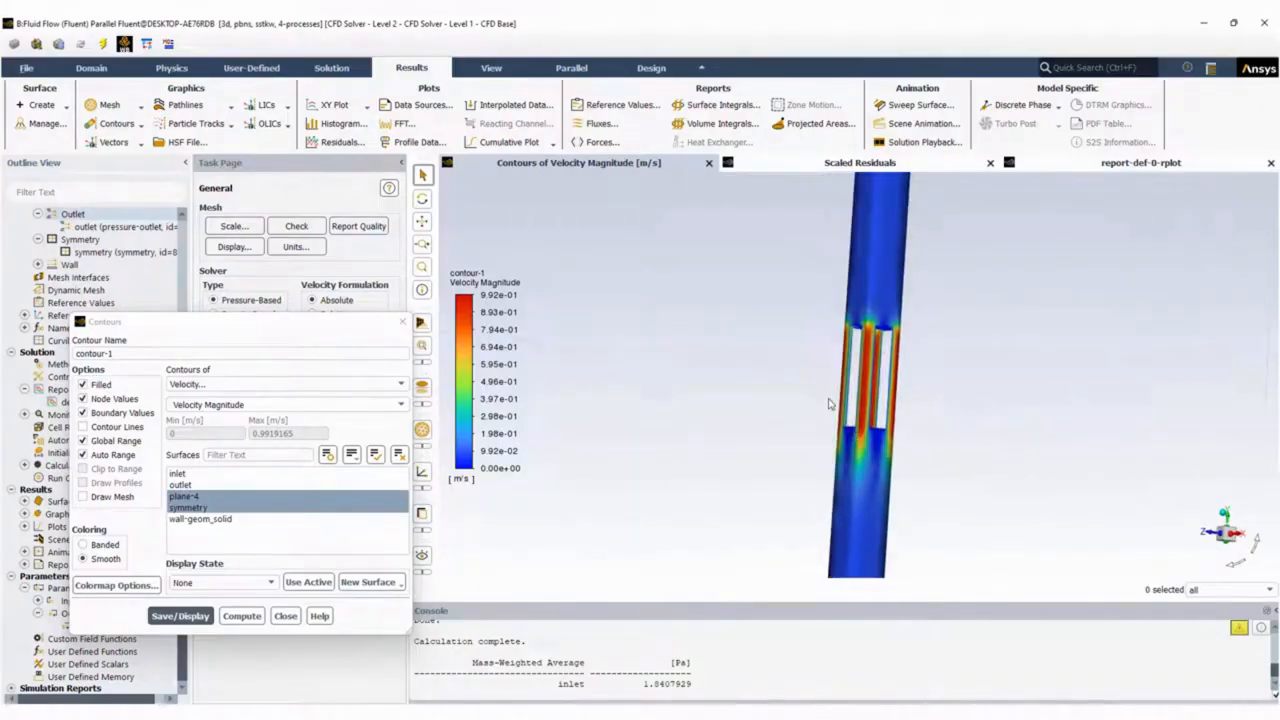
pyautogui.click(285, 616)
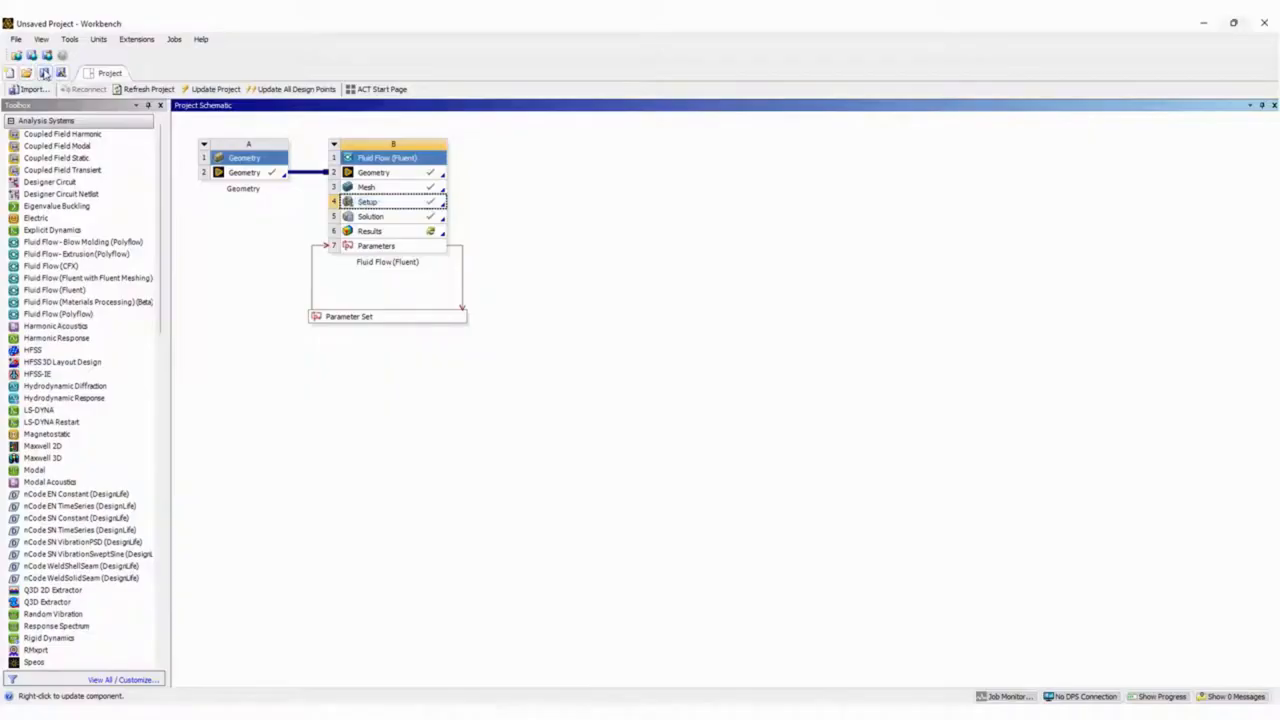
# In Workbench, start saving the project and choose the Demo > CFD > Porous media folder on the DATA (D:) drive.
pyautogui.click(45, 73)
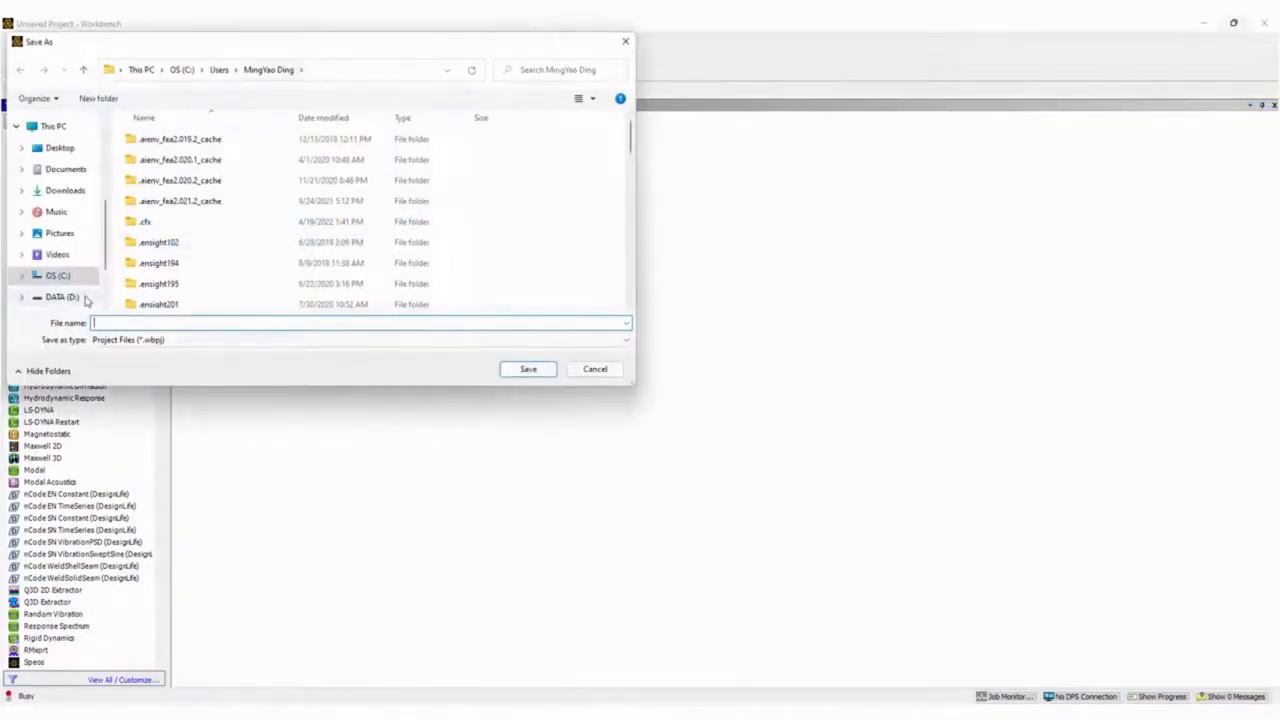
pyautogui.click(72, 298)
pyautogui.doubleClick(166, 203)
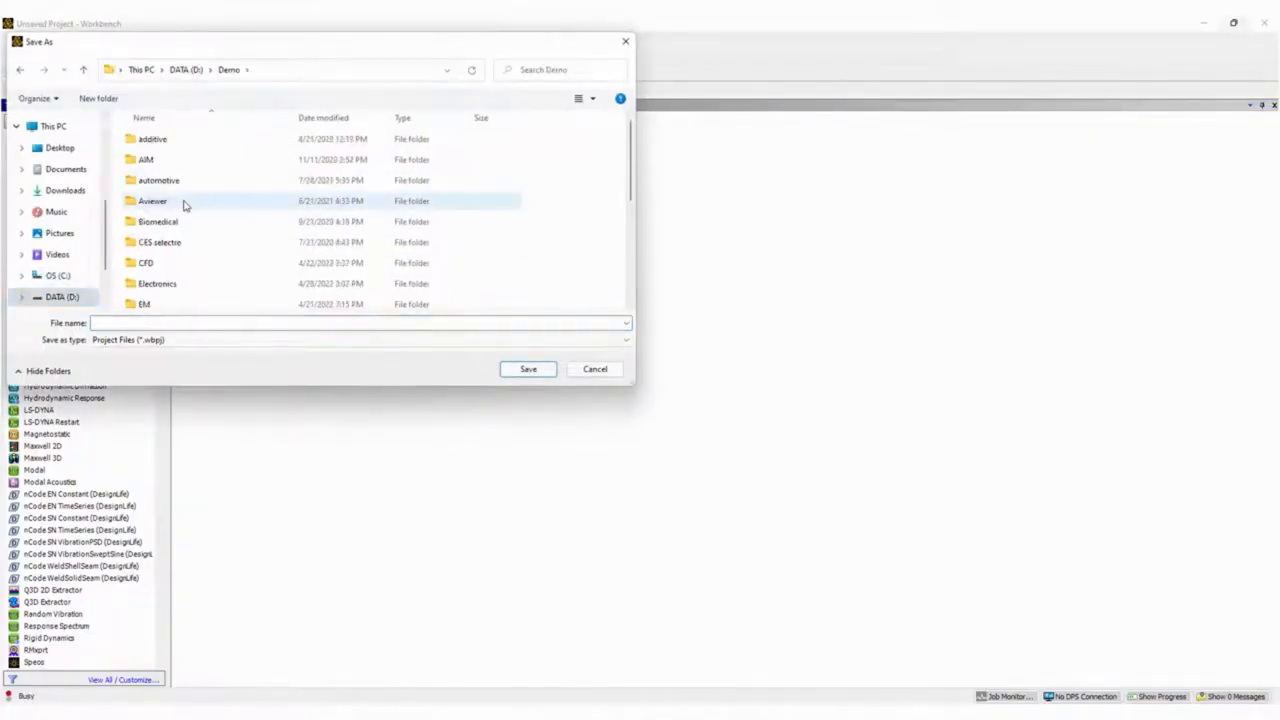
pyautogui.scroll(-1, 191, 240)
pyautogui.doubleClick(158, 220)
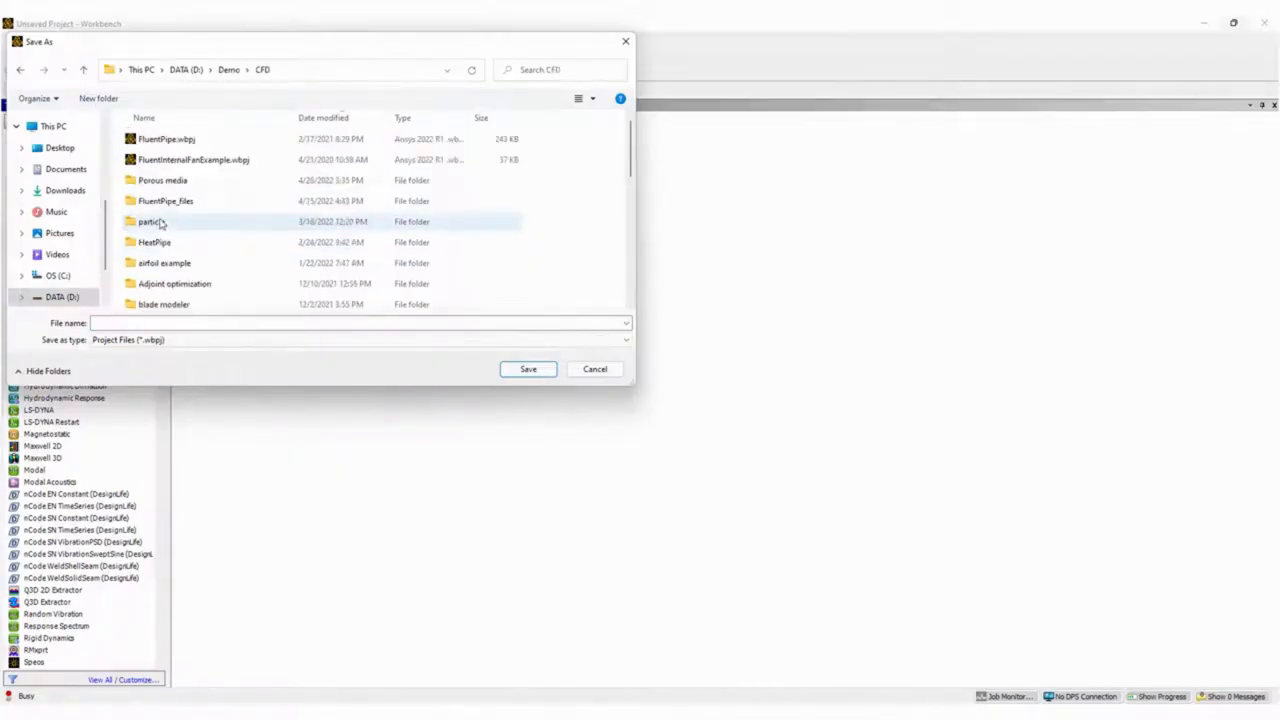
pyautogui.scroll(-6, 184, 227)
pyautogui.scroll(5, 186, 244)
pyautogui.scroll(2, 184, 243)
pyautogui.doubleClick(190, 185)
# Name the project porousMediaDemo and save it in the chosen folder.
pyautogui.click(206, 323)
pyautogui.write('porousMediaDemo')
pyautogui.press('Return')
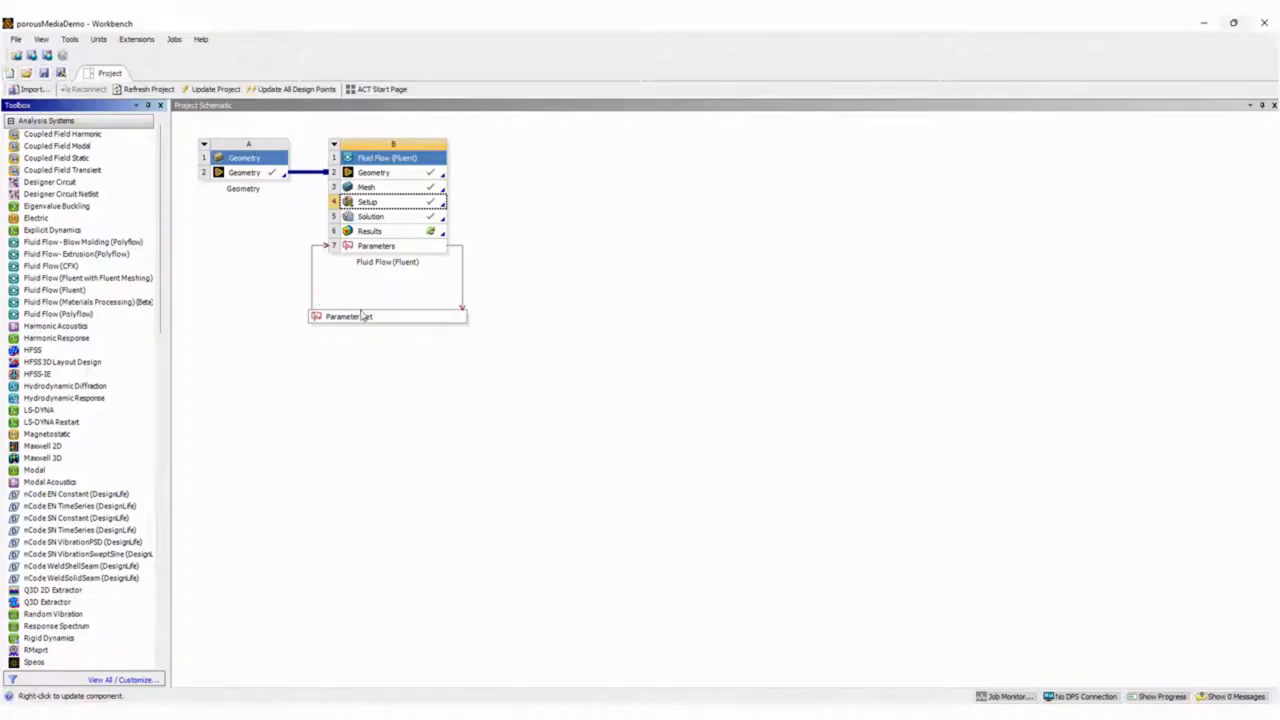
# Open the Parameter Set, widen the design point table and add a design point with an InletV of 0.01 m/s.
pyautogui.doubleClick(366, 317)
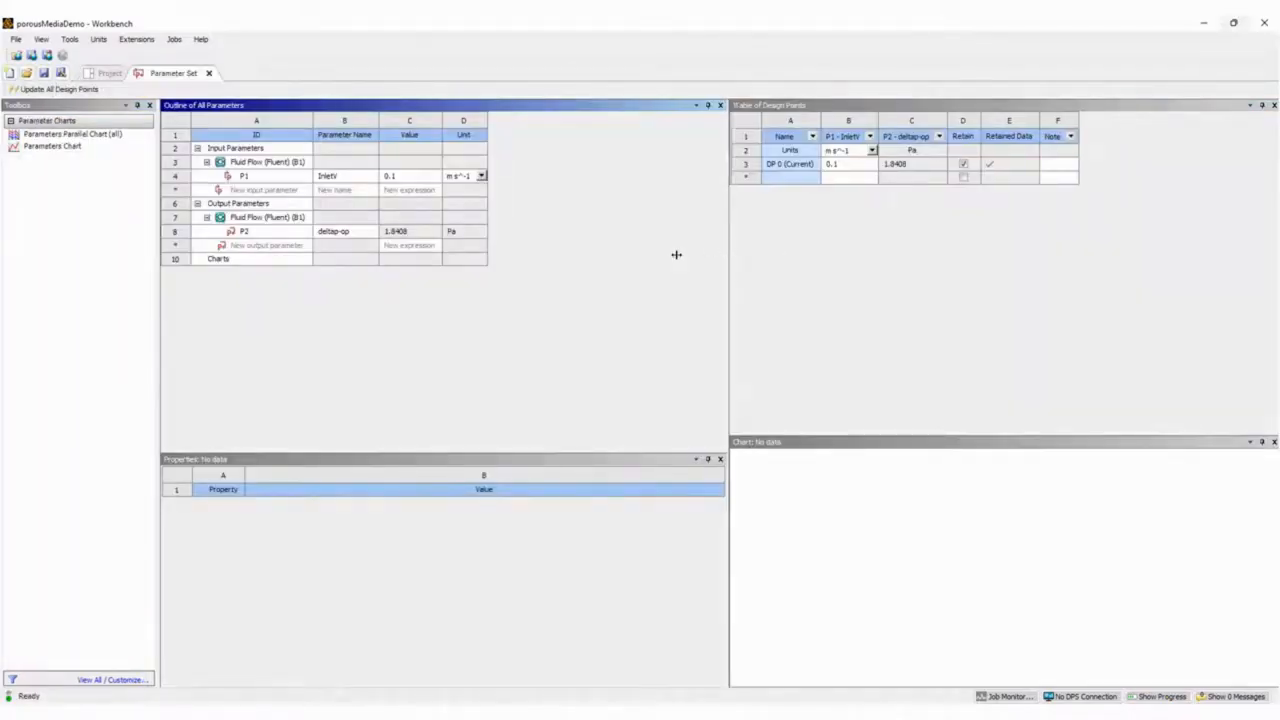
pyautogui.moveTo(711, 251); pyautogui.dragTo(640, 252)
pyautogui.click(727, 167)
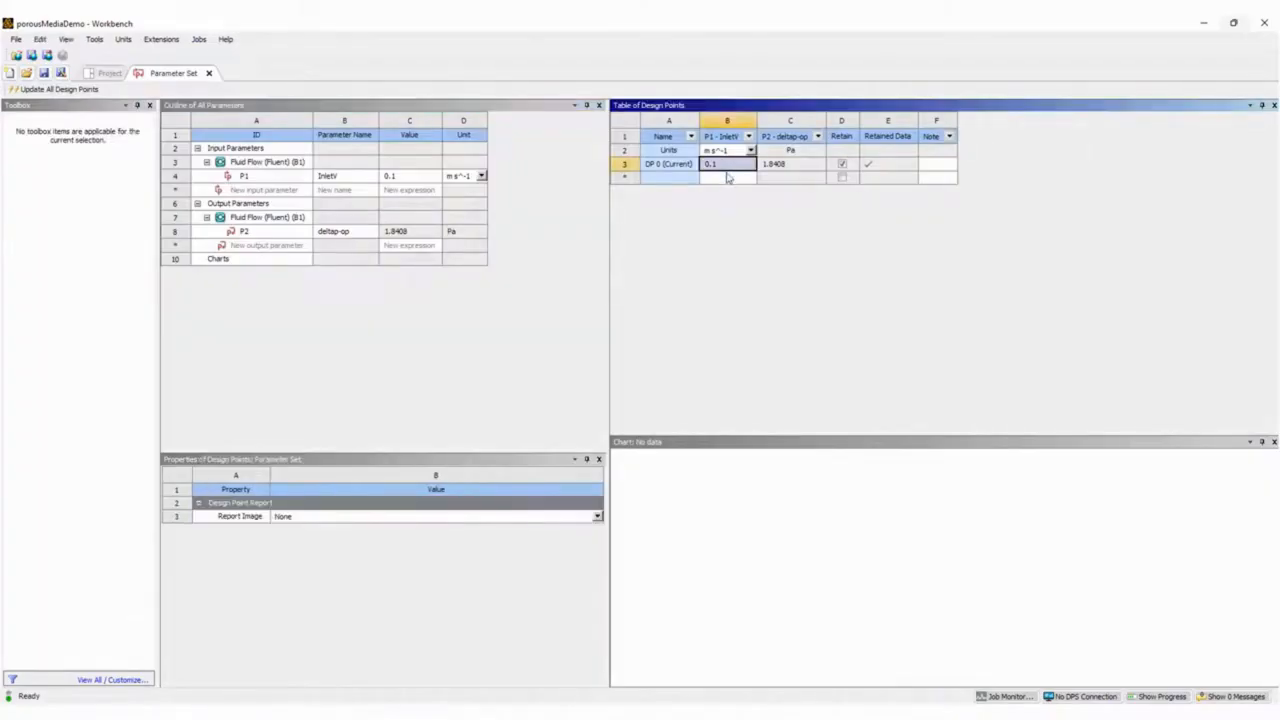
pyautogui.click(724, 178)
pyautogui.write('0.01')
pyautogui.press('Return')
# Add design points with InletV values of 1 and 10 m/s and update all design points.
pyautogui.write('0.1')
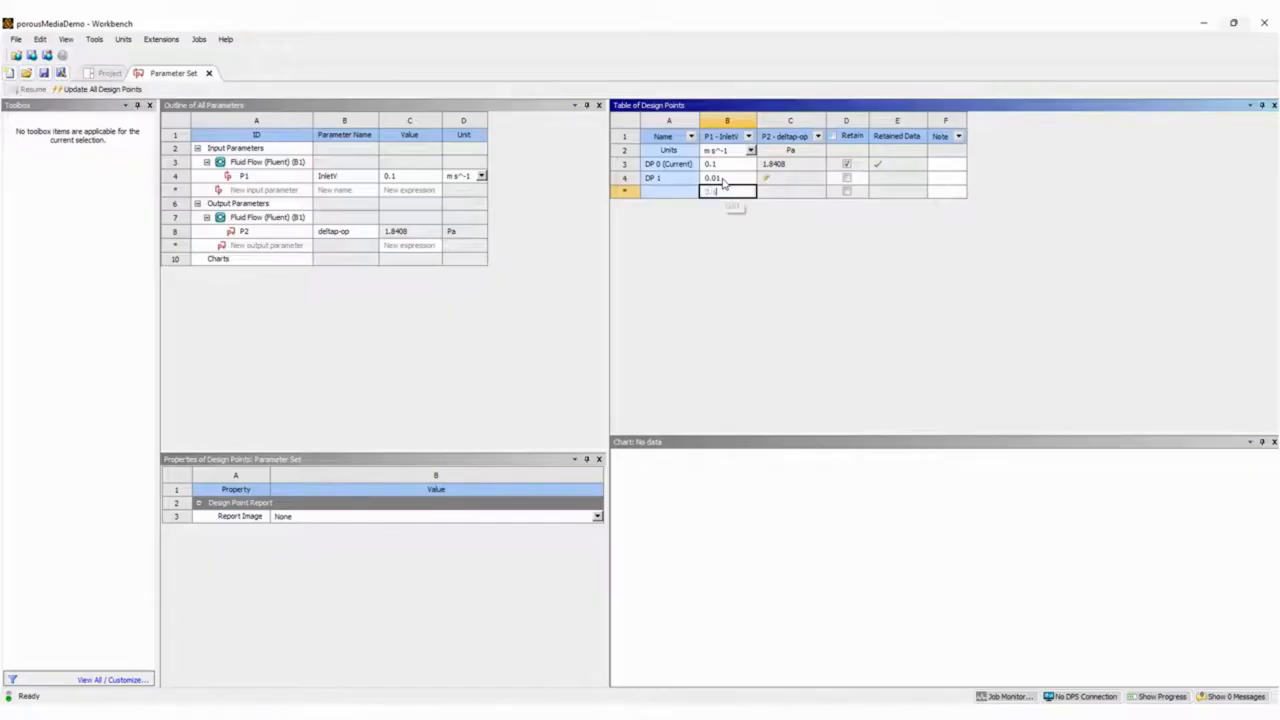
pyautogui.press('Return')
pyautogui.press('Up')
pyautogui.write('1')
pyautogui.press('Return')
pyautogui.write('10')
pyautogui.press('Return')
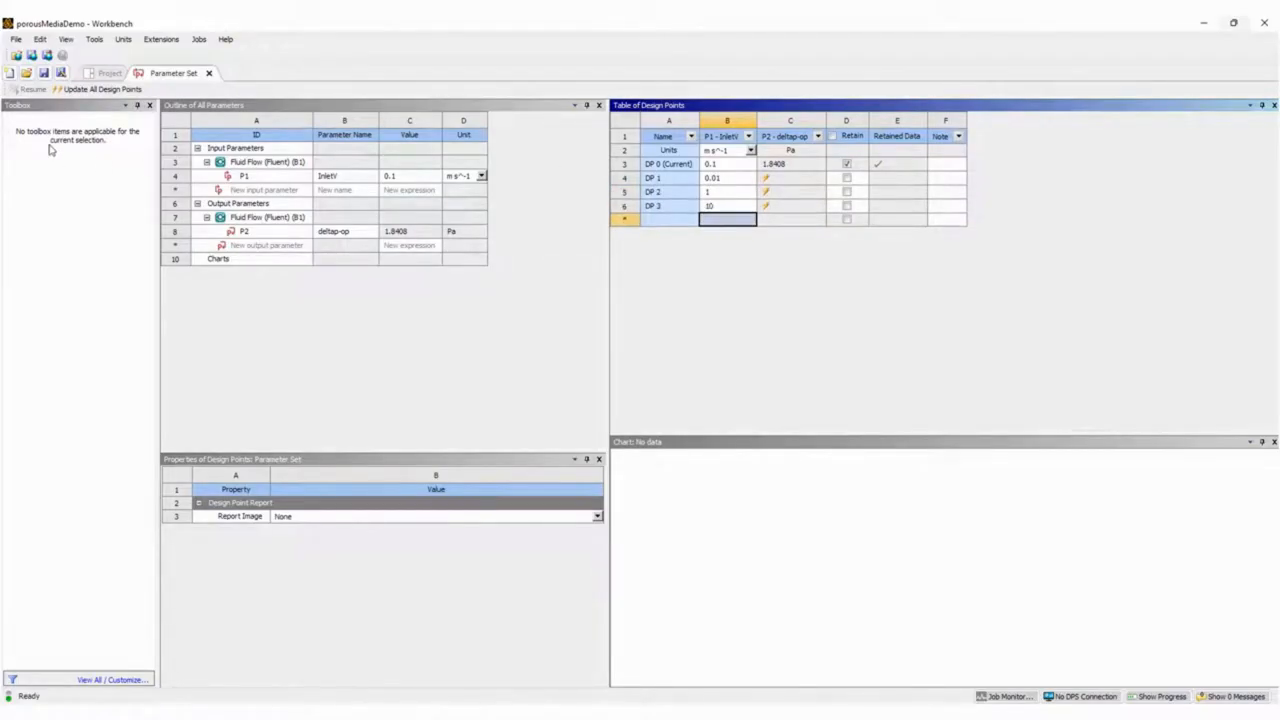
pyautogui.click(83, 91)
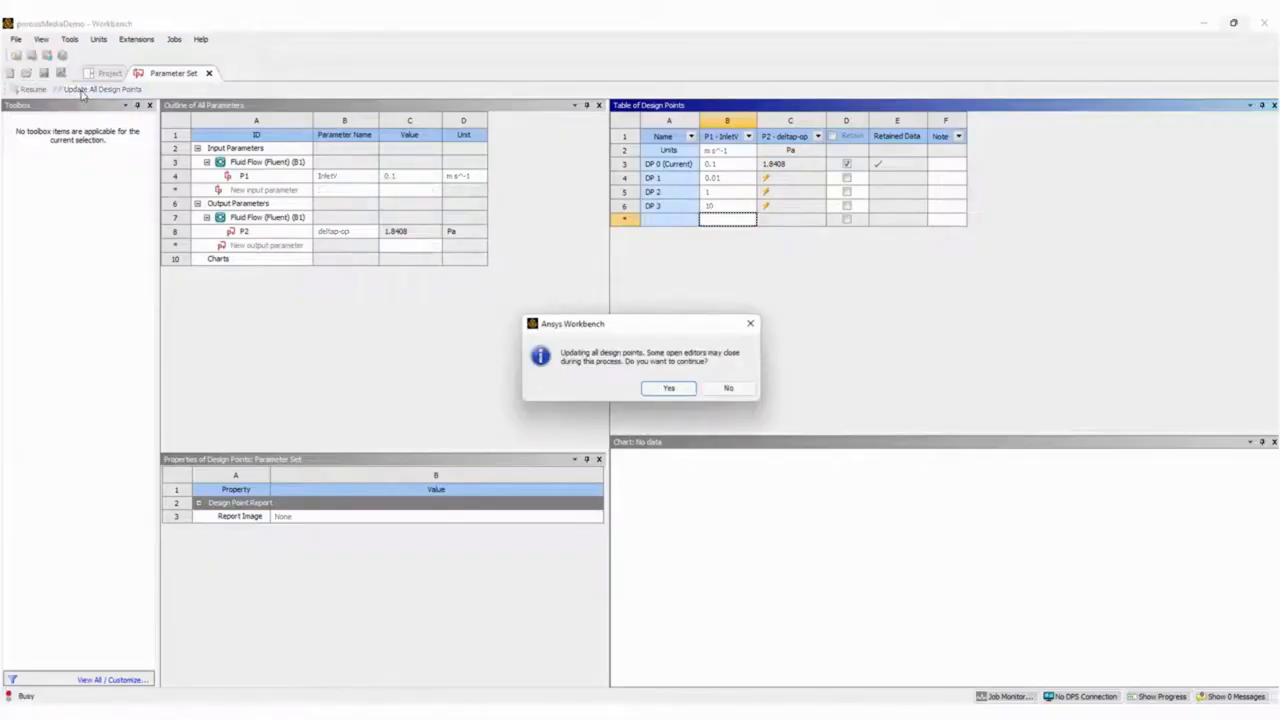
pyautogui.click(667, 389)
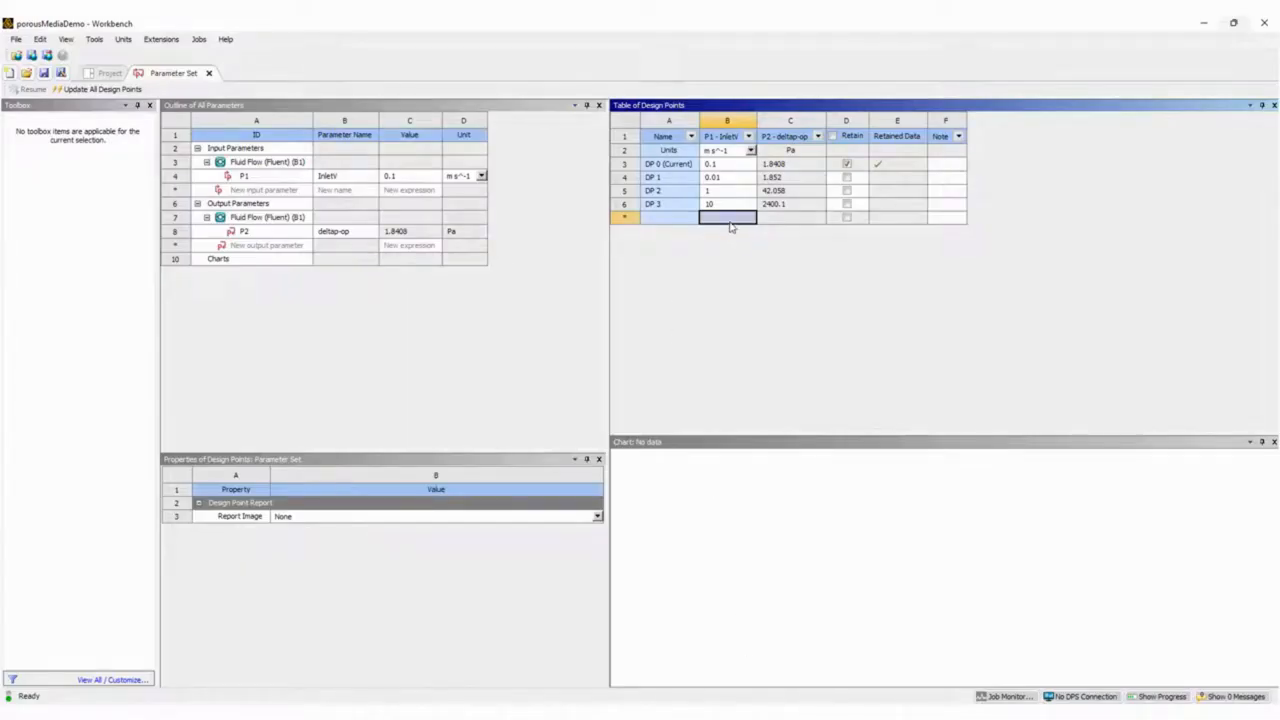
# Add design points with InletV values of 0.05 and 0.5 m/s and update all design points again.
pyautogui.click(731, 225)
pyautogui.write('0.05')
pyautogui.press('Return')
pyautogui.write('0.5')
pyautogui.press('Return')
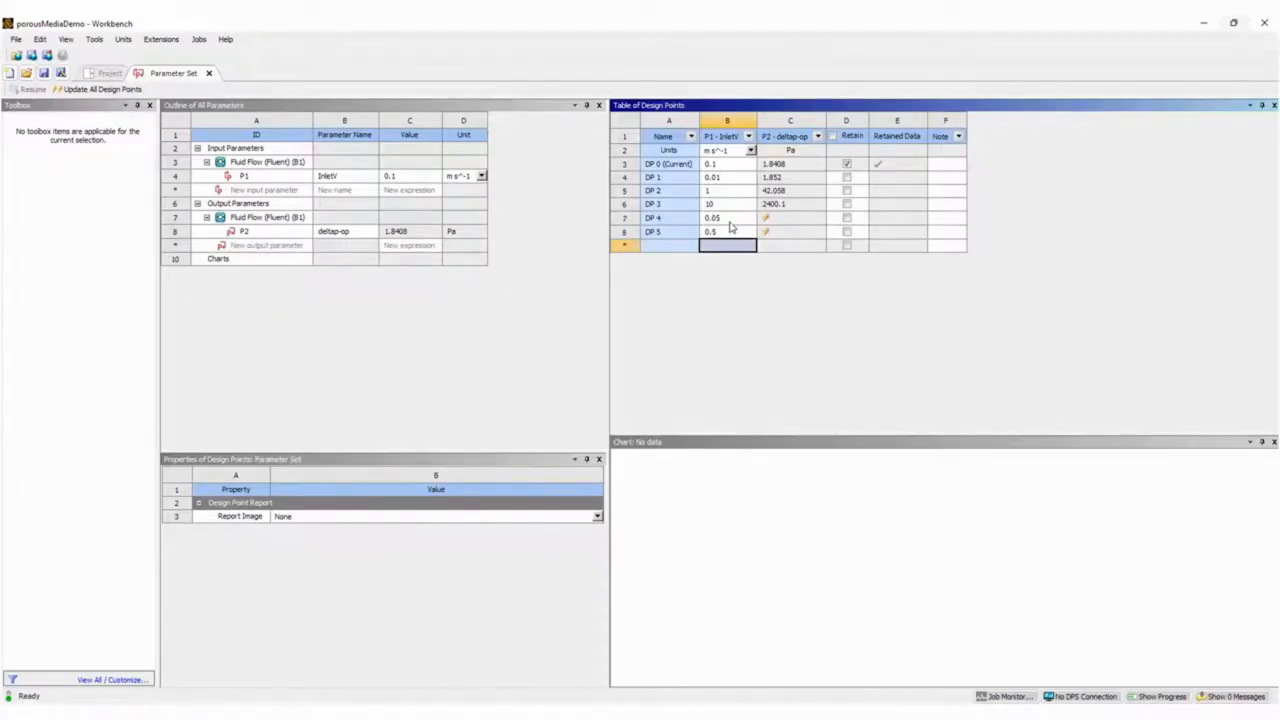
pyautogui.click(99, 91)
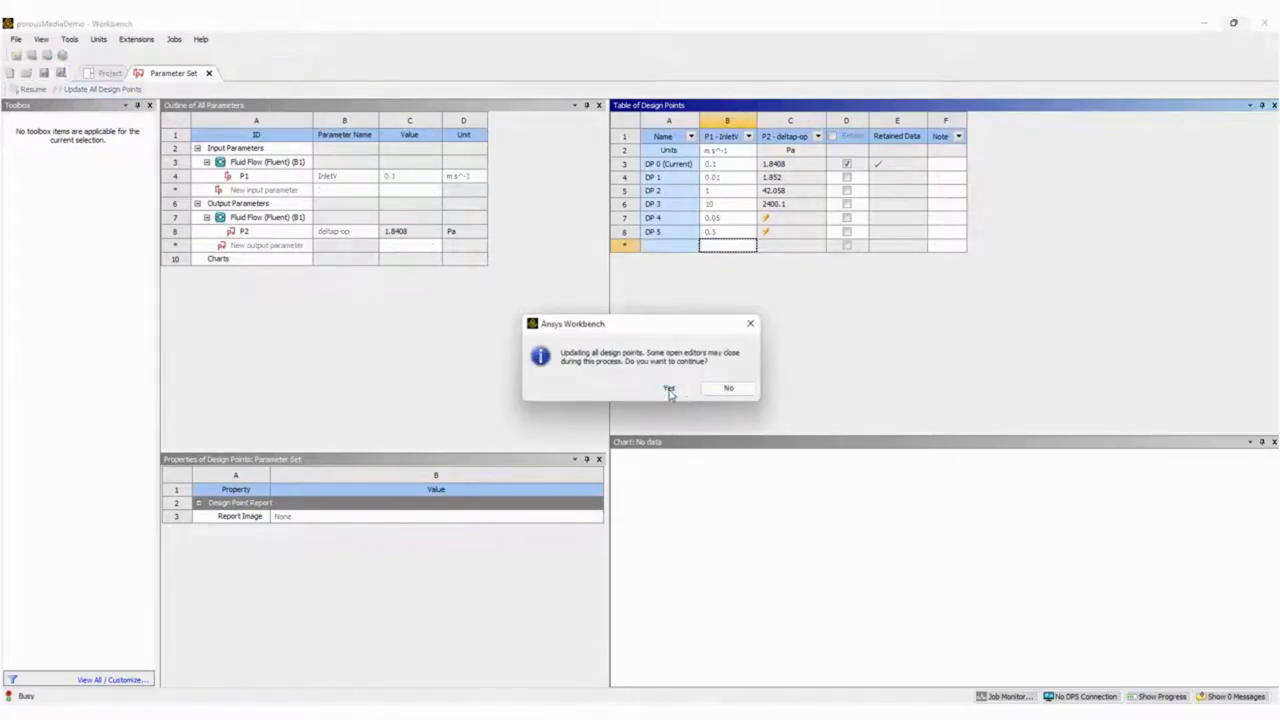
pyautogui.click(669, 390)
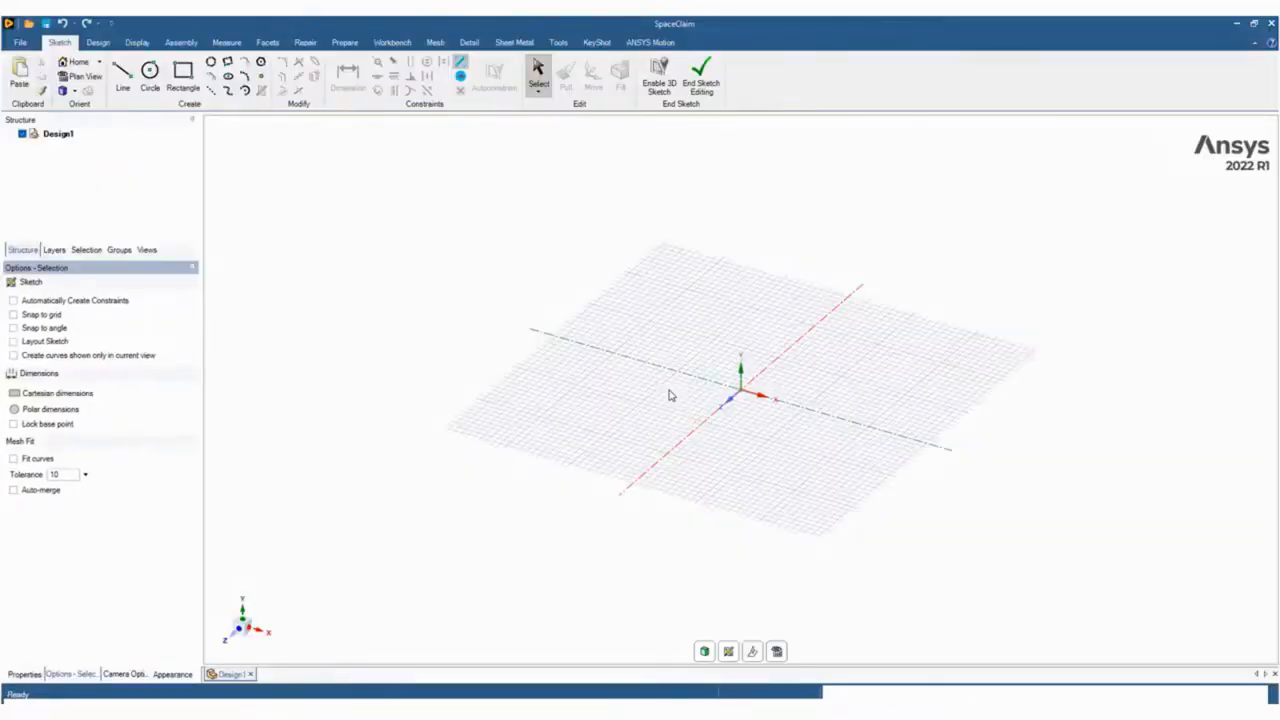
# Return to the Workbench parameter set and copy the InletV and deltap-op values of design points DP 0 through DP 5.
pyautogui.click(1236, 22)
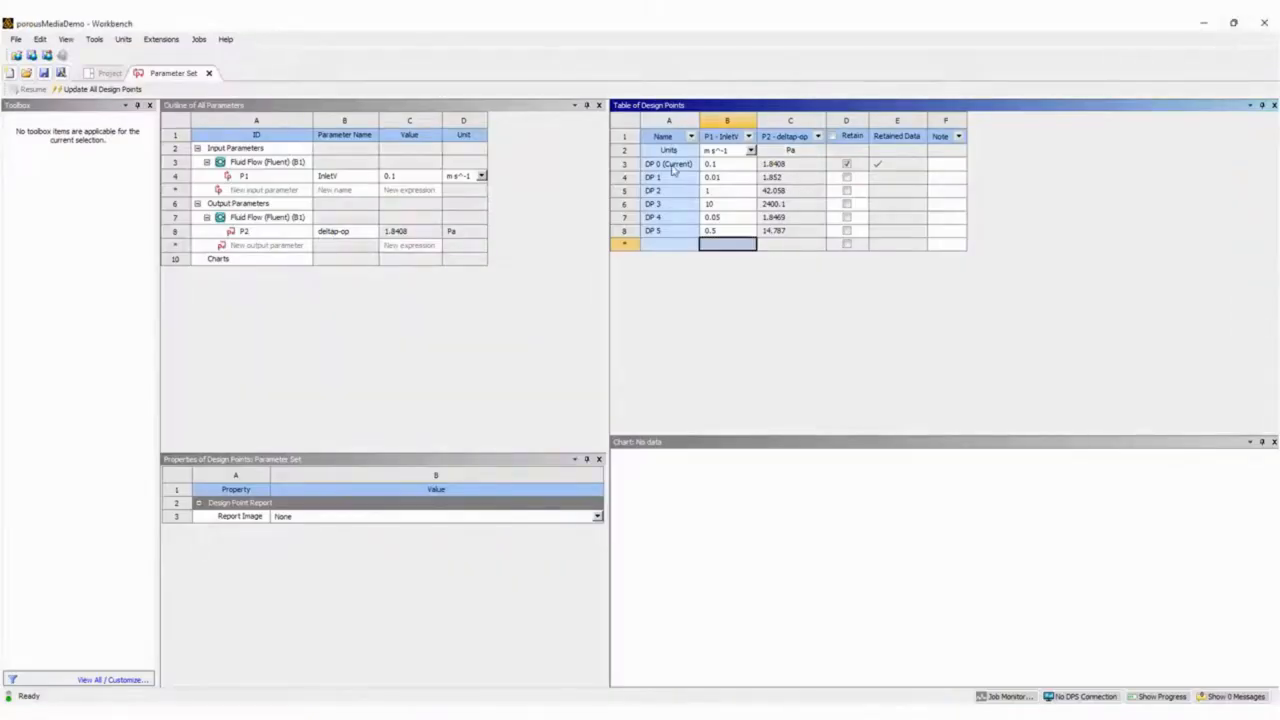
pyautogui.click(667, 166)
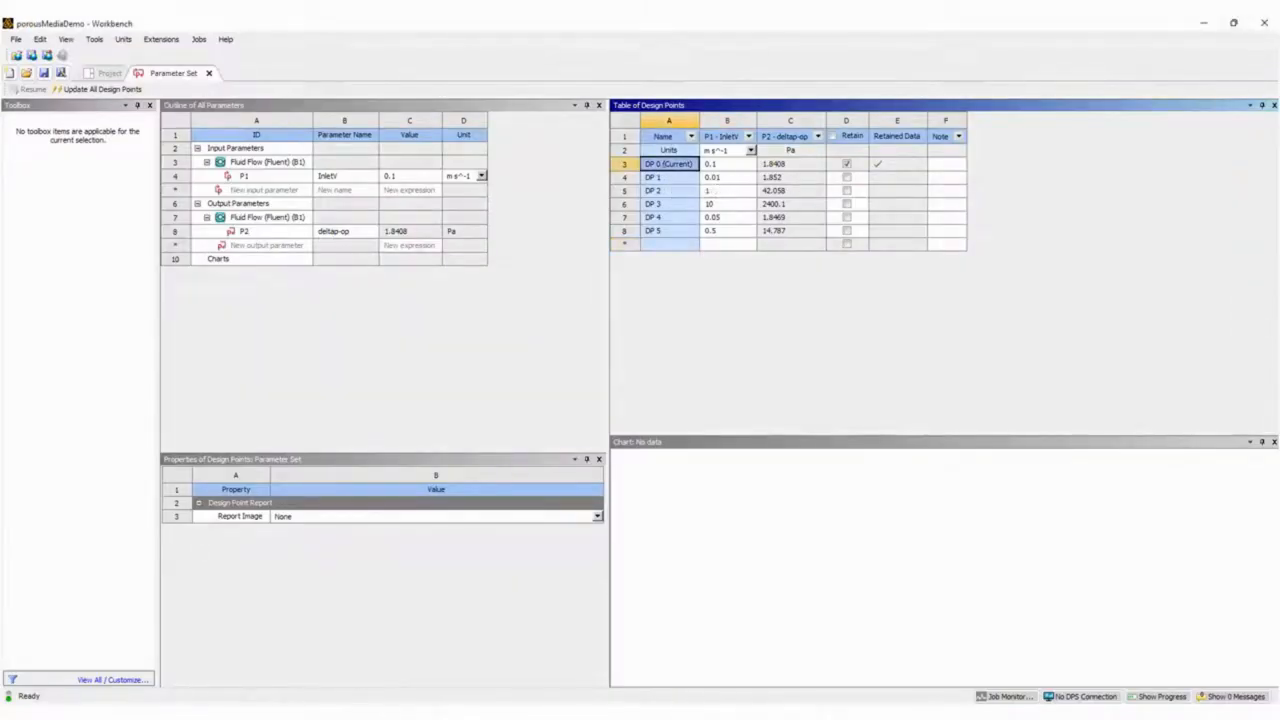
pyautogui.hotkey('alt', 'Tab')
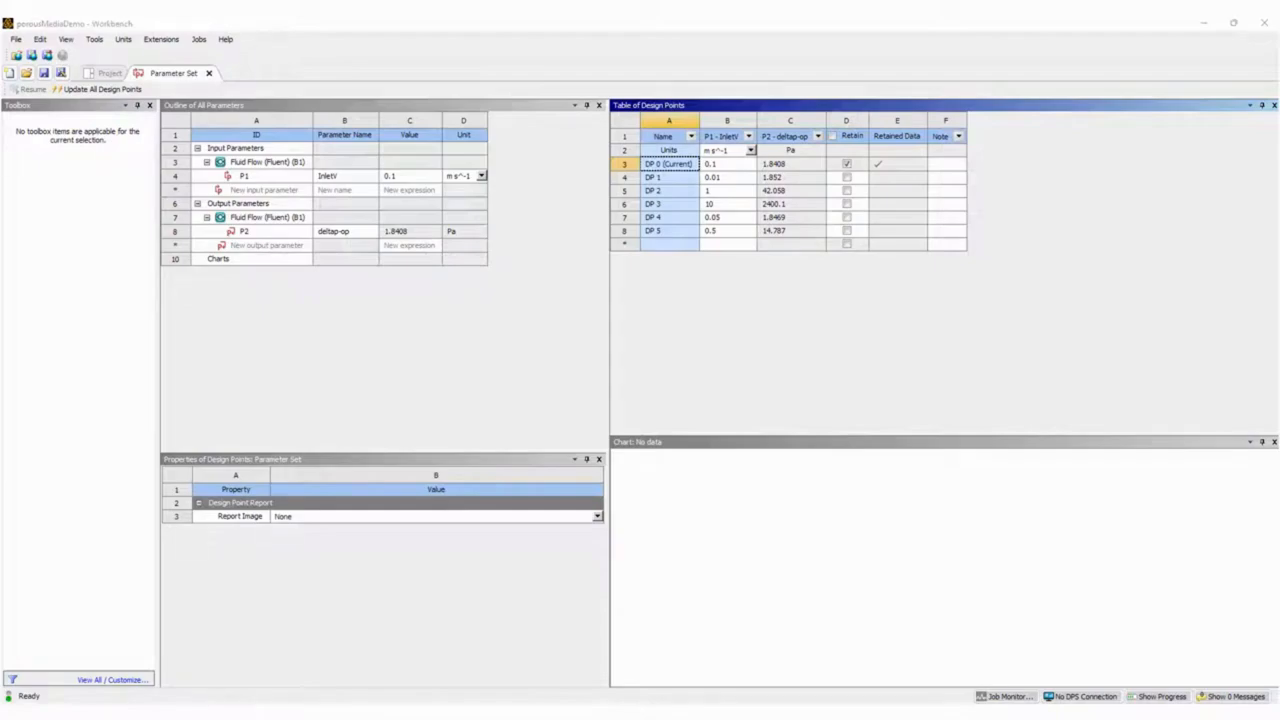
pyautogui.click(726, 166)
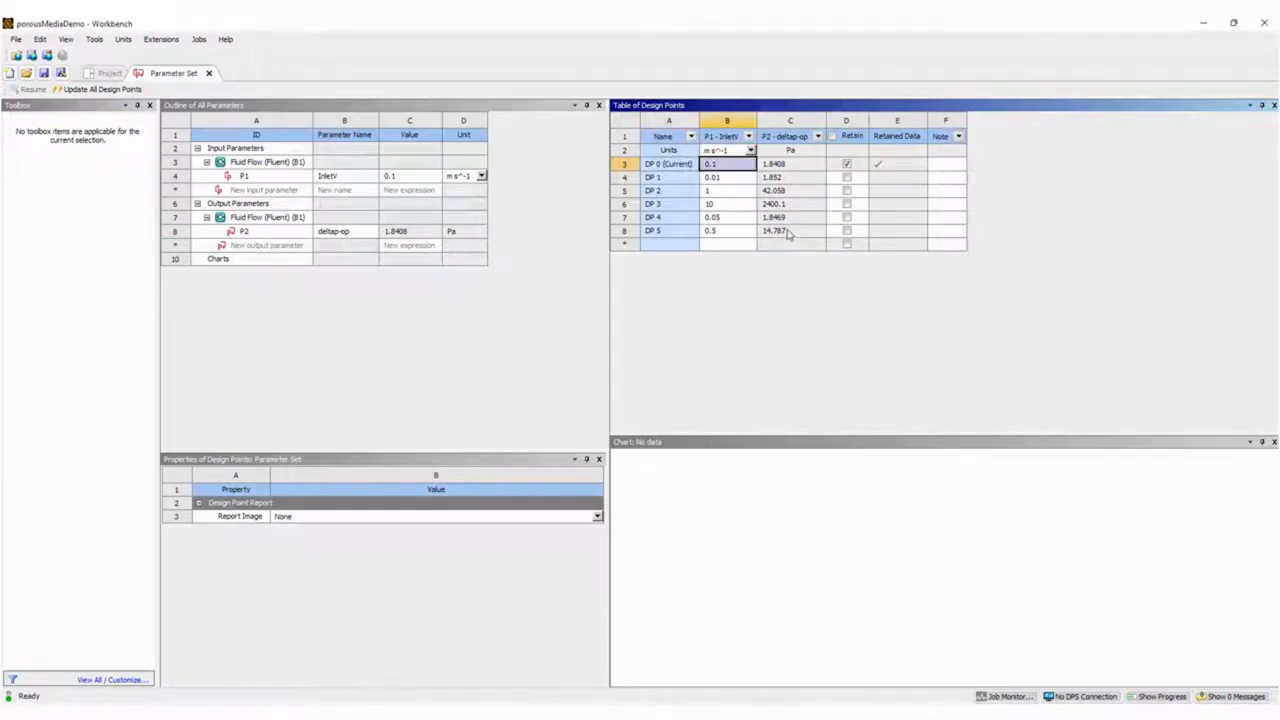
pyautogui.keyDown('shift'); pyautogui.click(789, 232); pyautogui.keyUp('shift')
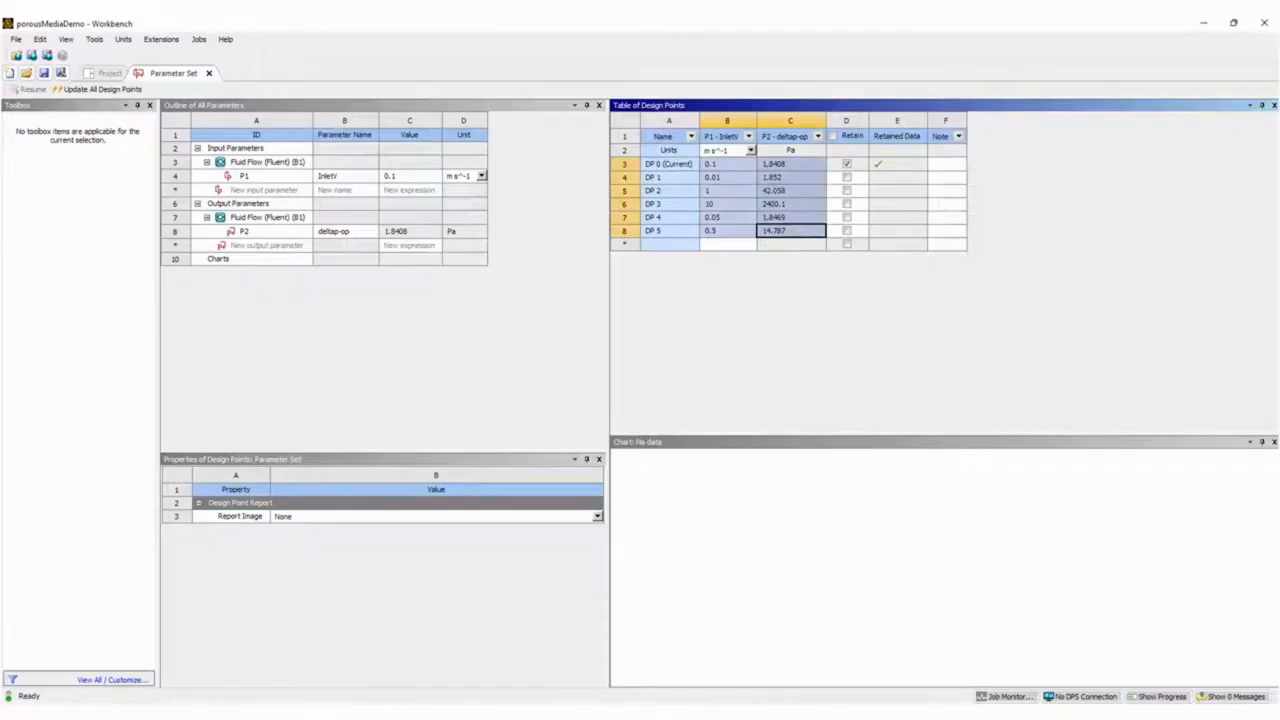
# Switch to the blank Excel workbook, paste the design point values from cell A2, and head the two columns v and dp.
pyautogui.hotkey('alt', 'Tab')
pyautogui.click(541, 324)
pyautogui.write('0.1\t1.840793 0.01\t1.85195 1\t42.05764 10\t2400.093 0.05\t1.846933 0.5\t14.78687')
pyautogui.click(549, 307)
pyautogui.write('v')
pyautogui.click(557, 307)
pyautogui.write('dp')
pyautogui.press('Return')
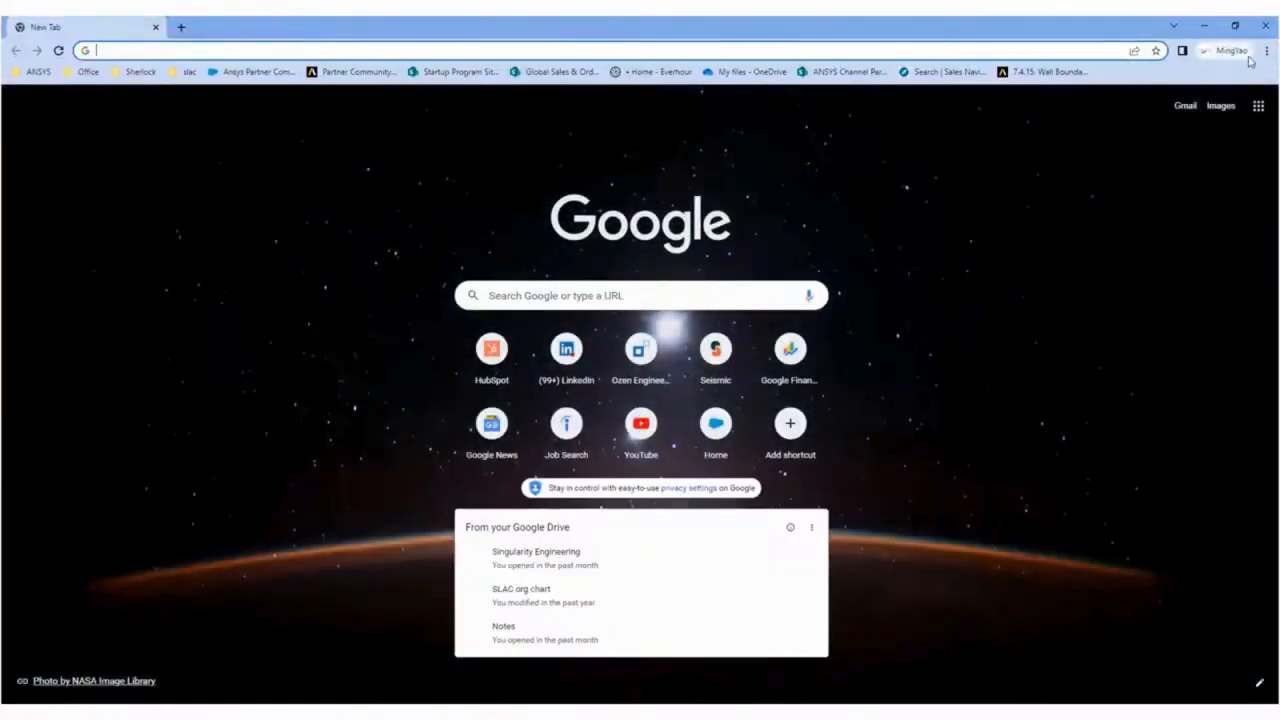
# Switch to Ansys Help in the browser and open the Fluent product documentation page.
pyautogui.click(1267, 27)
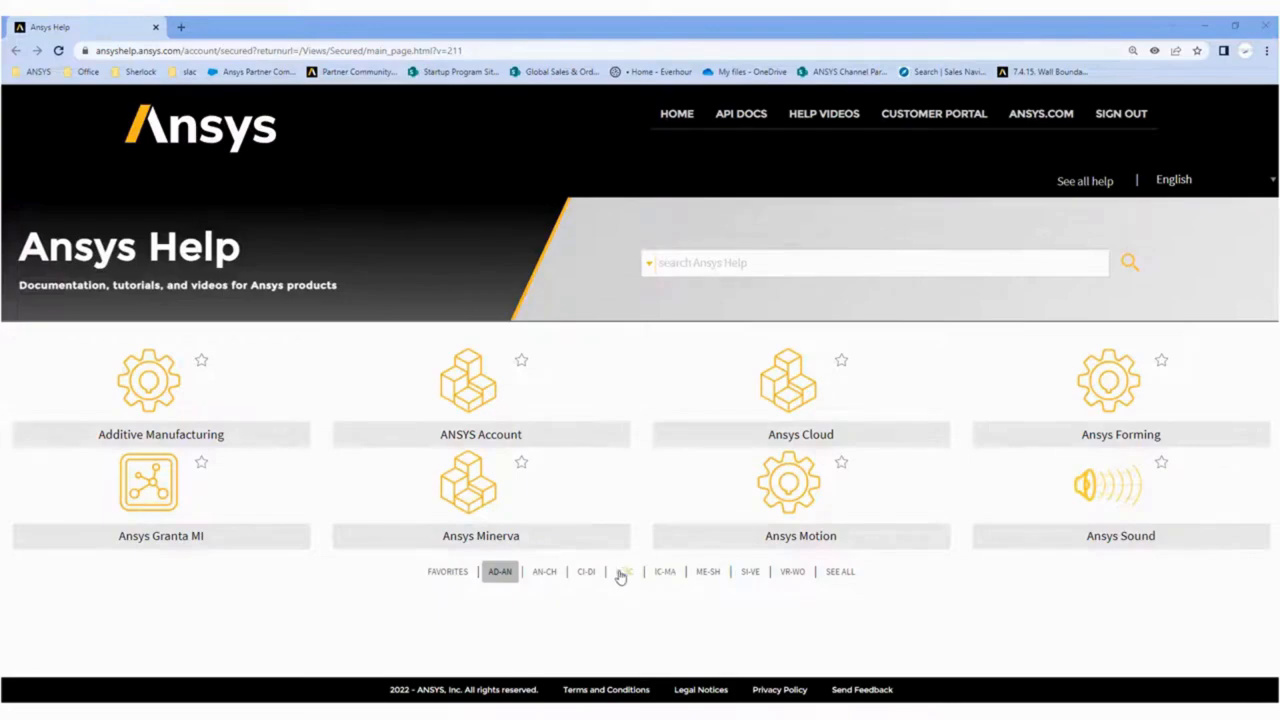
pyautogui.click(622, 574)
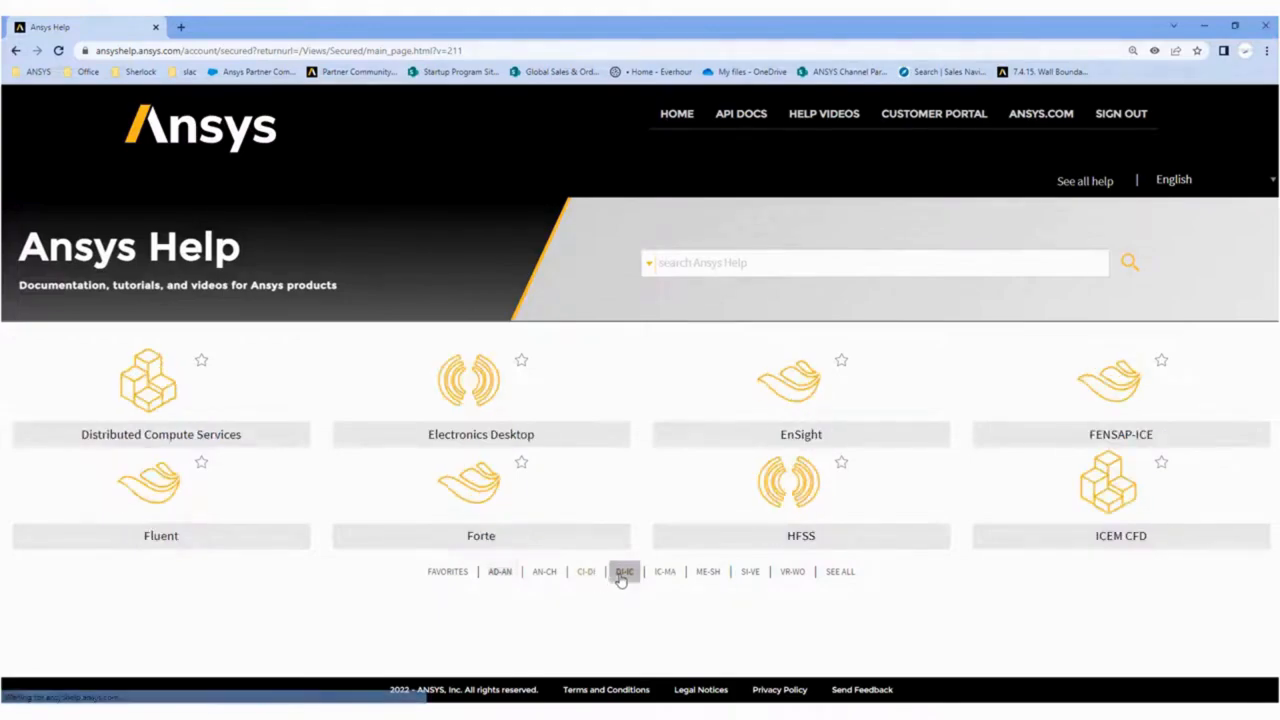
pyautogui.click(172, 500)
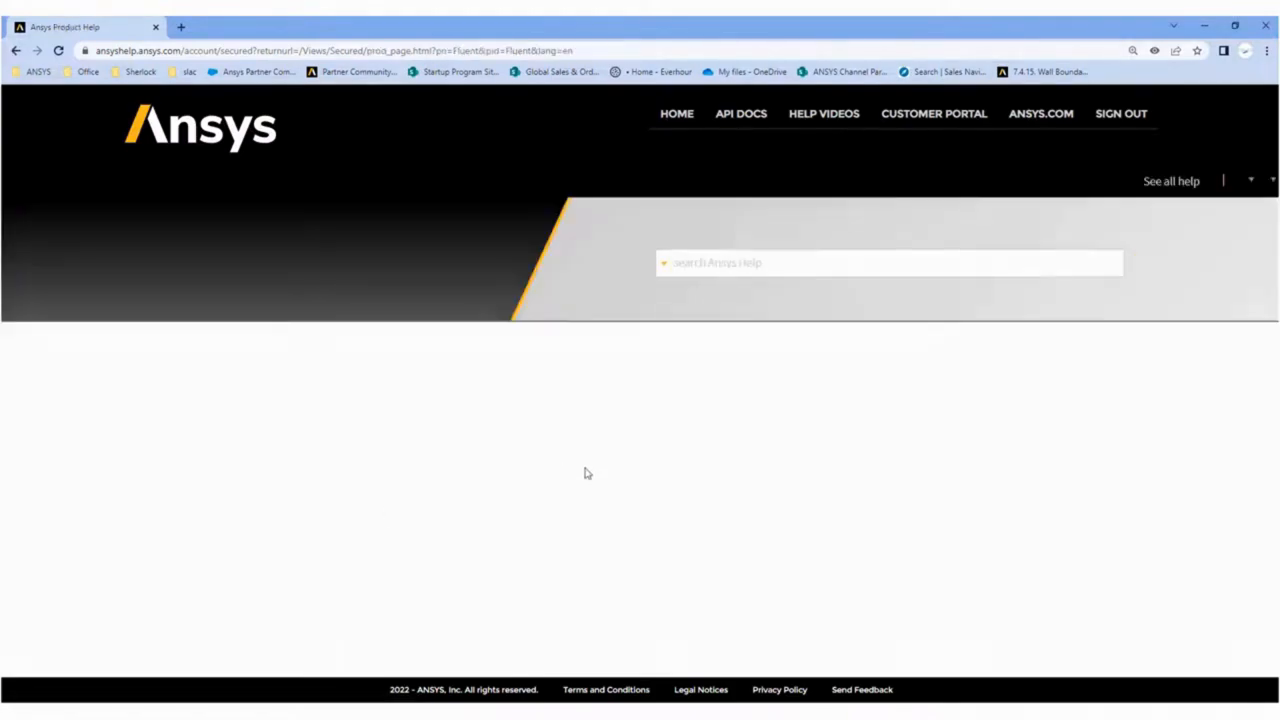
# Search the Fluent help for "viscous resistance" and open section 7.2.3, Porous Media Conditions, of the User's Guide.
pyautogui.click(755, 266)
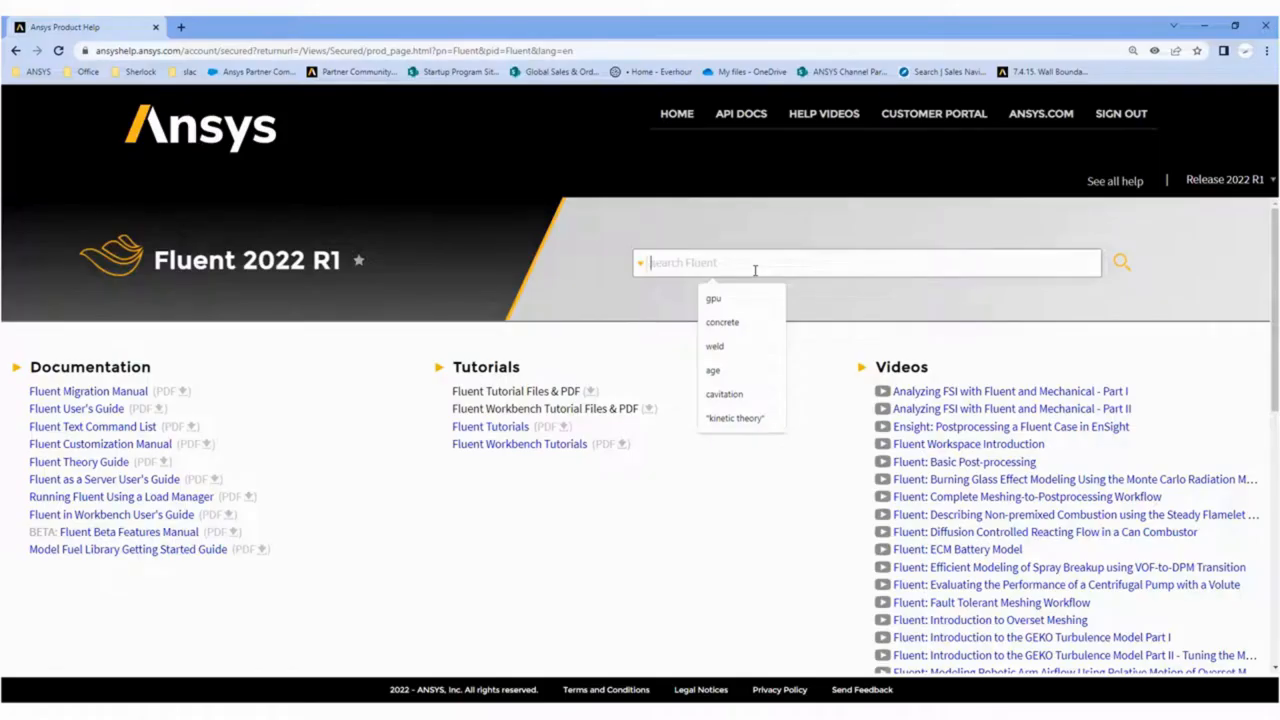
pyautogui.write('visco')
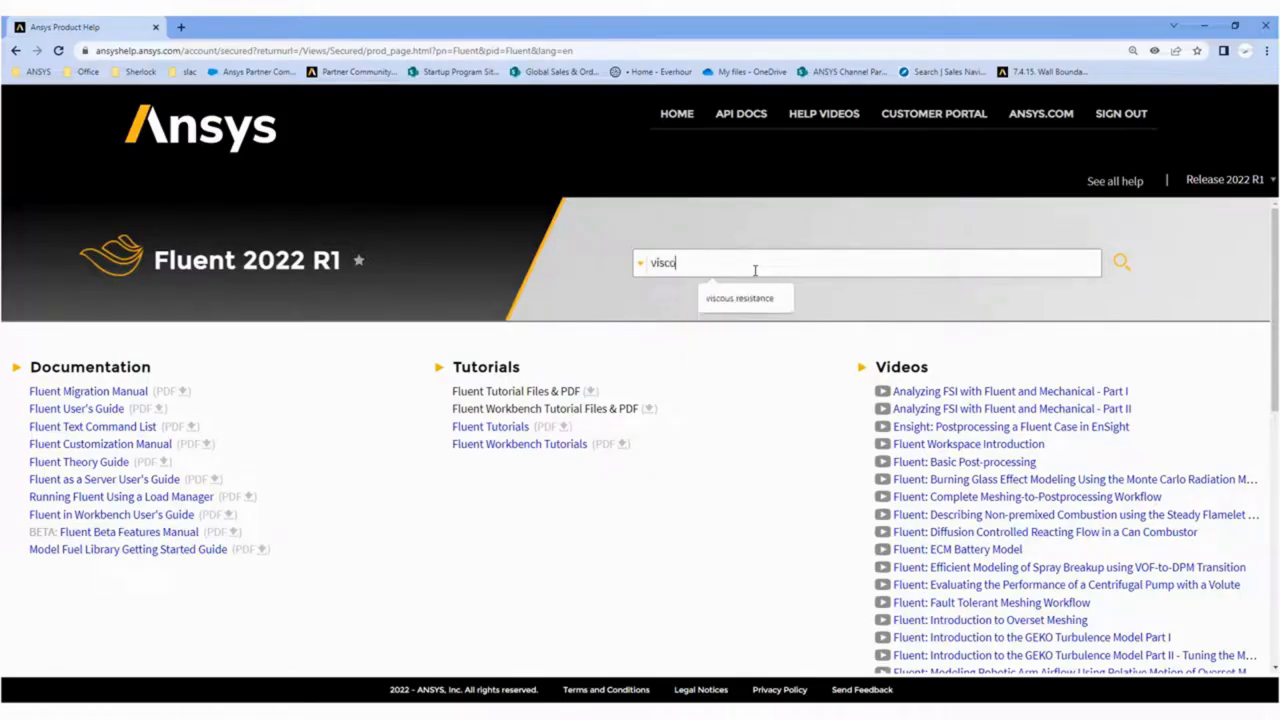
pyautogui.write('us resistance')
pyautogui.press('Return')
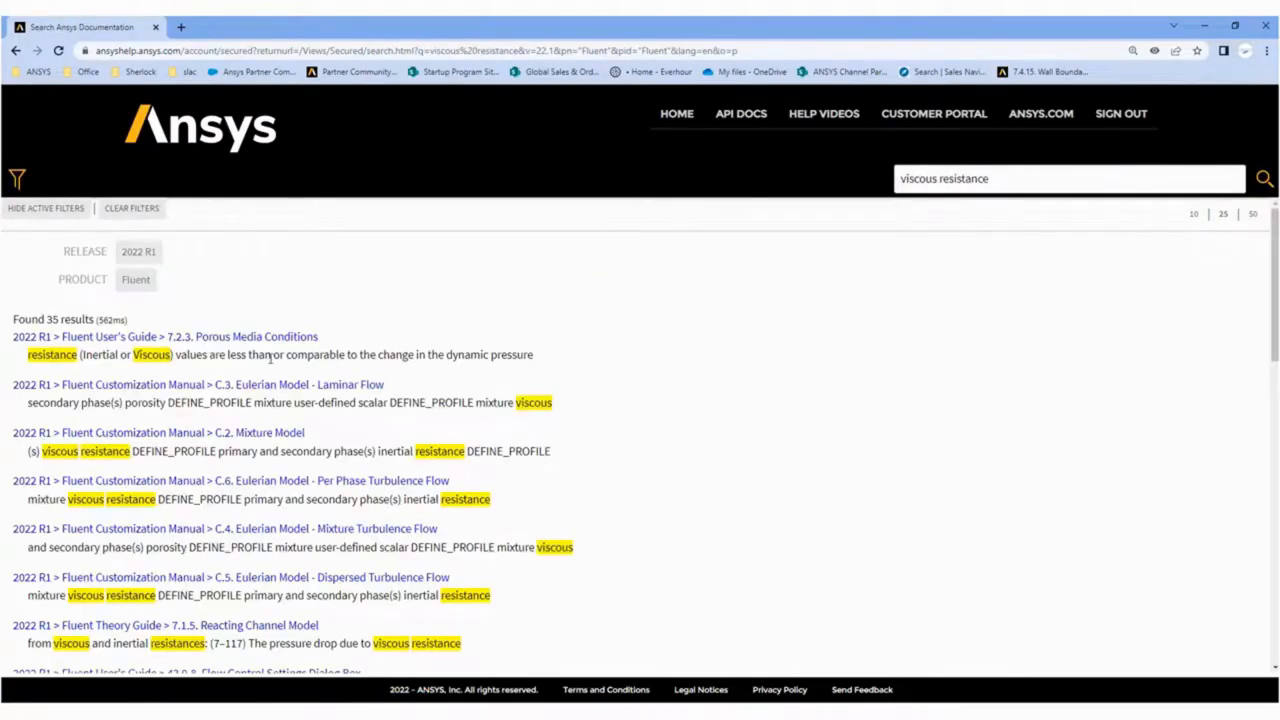
pyautogui.click(230, 337)
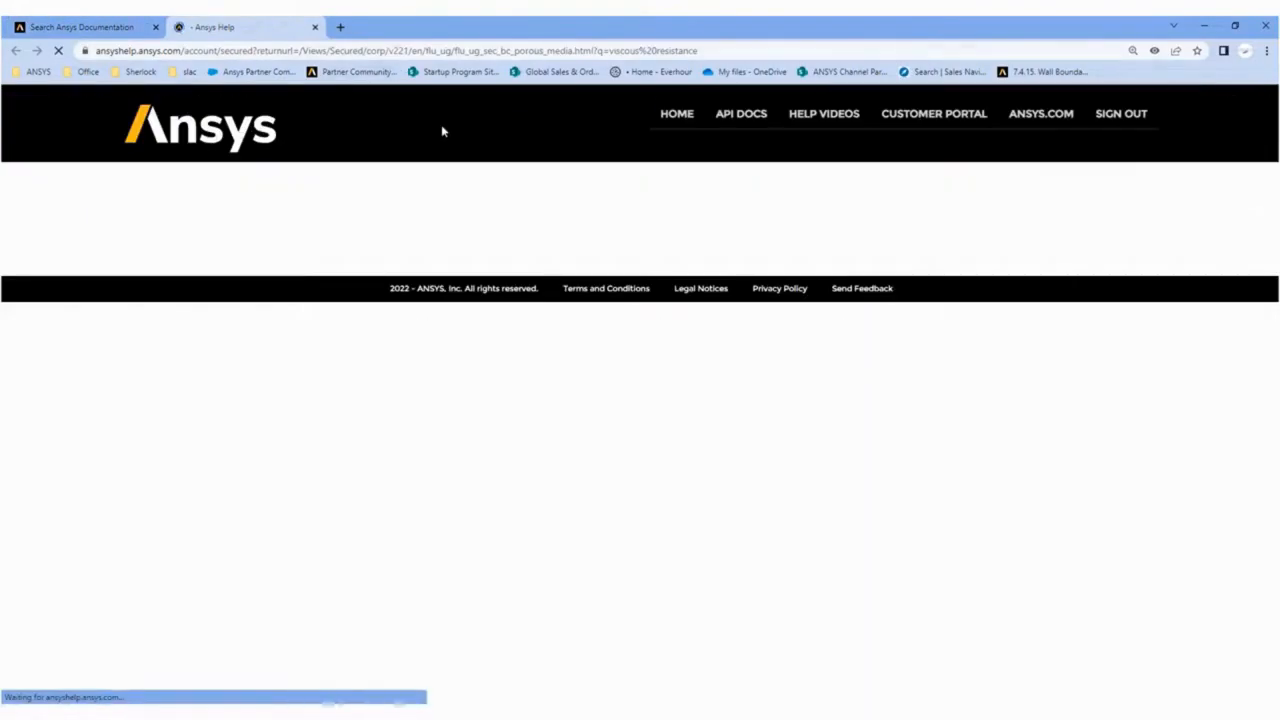
# Examine section 7.2.3.8.11 on deriving porous coefficients from pressure and velocity data, including the trendline equation and the inertial and viscous resistance formulas.
pyautogui.moveTo(1275, 222); pyautogui.dragTo(1275, 443)
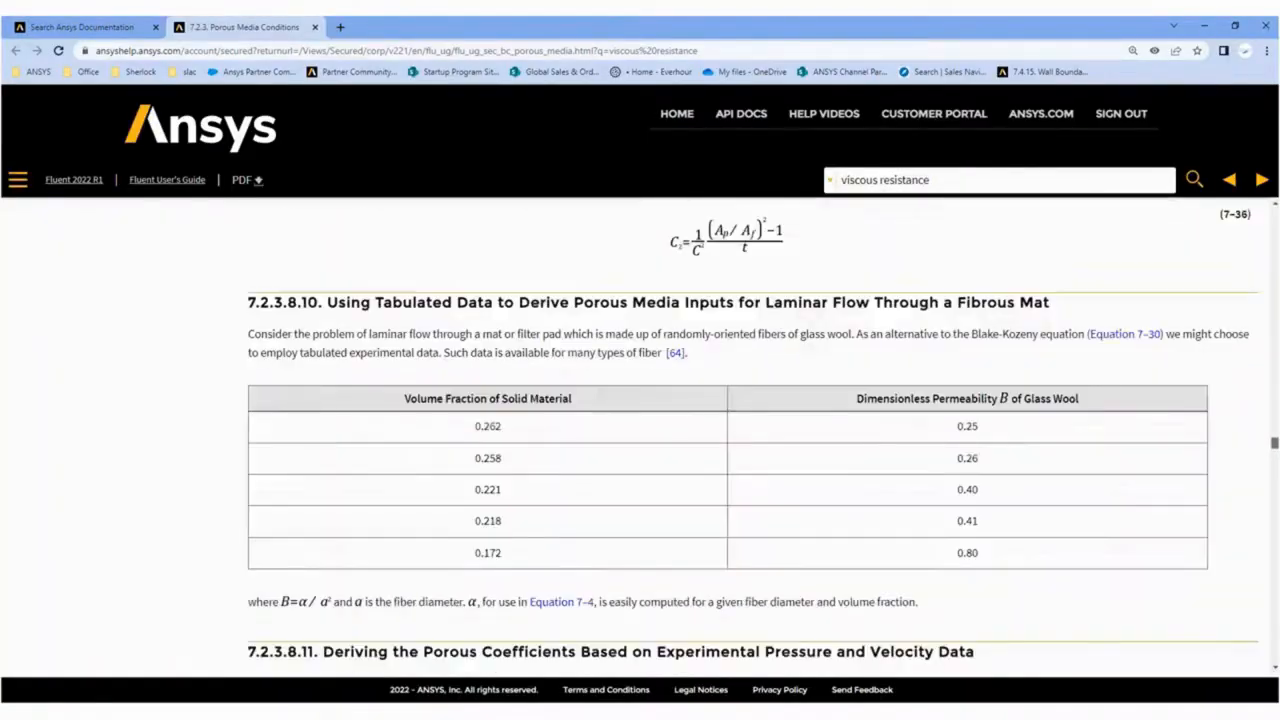
pyautogui.scroll(-2, 711, 523)
pyautogui.scroll(-3, 690, 514)
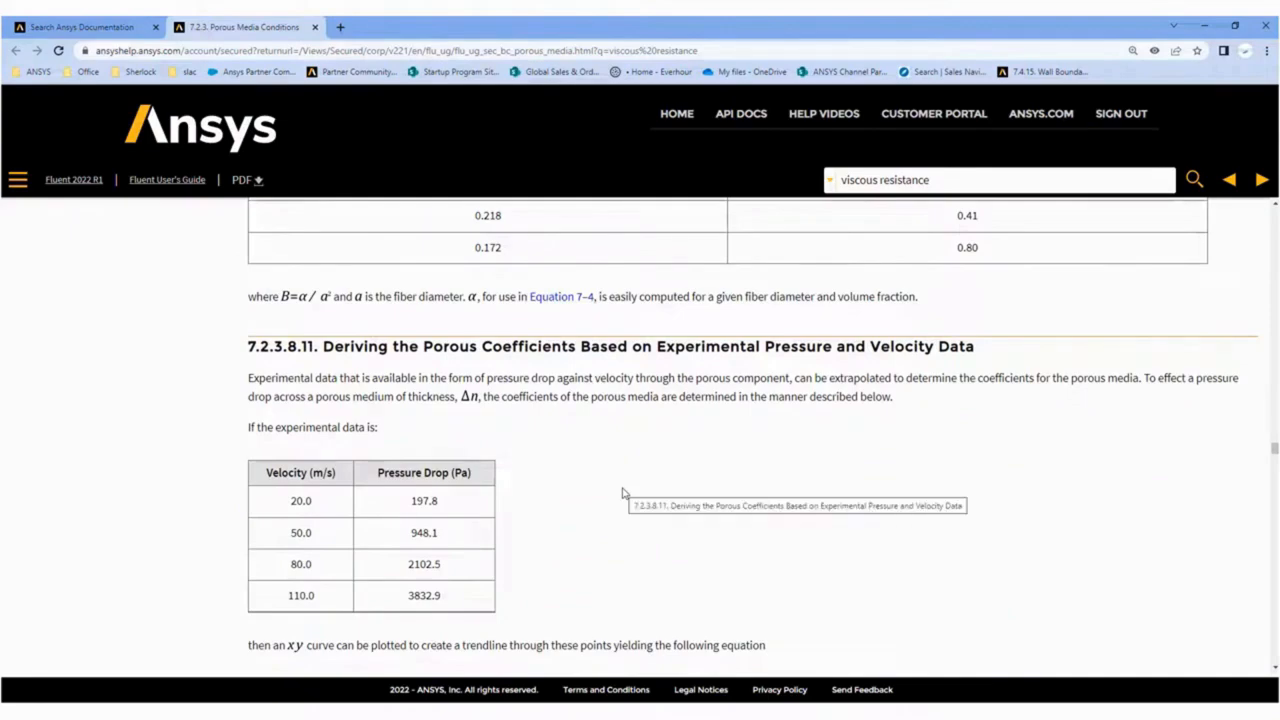
pyautogui.scroll(-4, 625, 492)
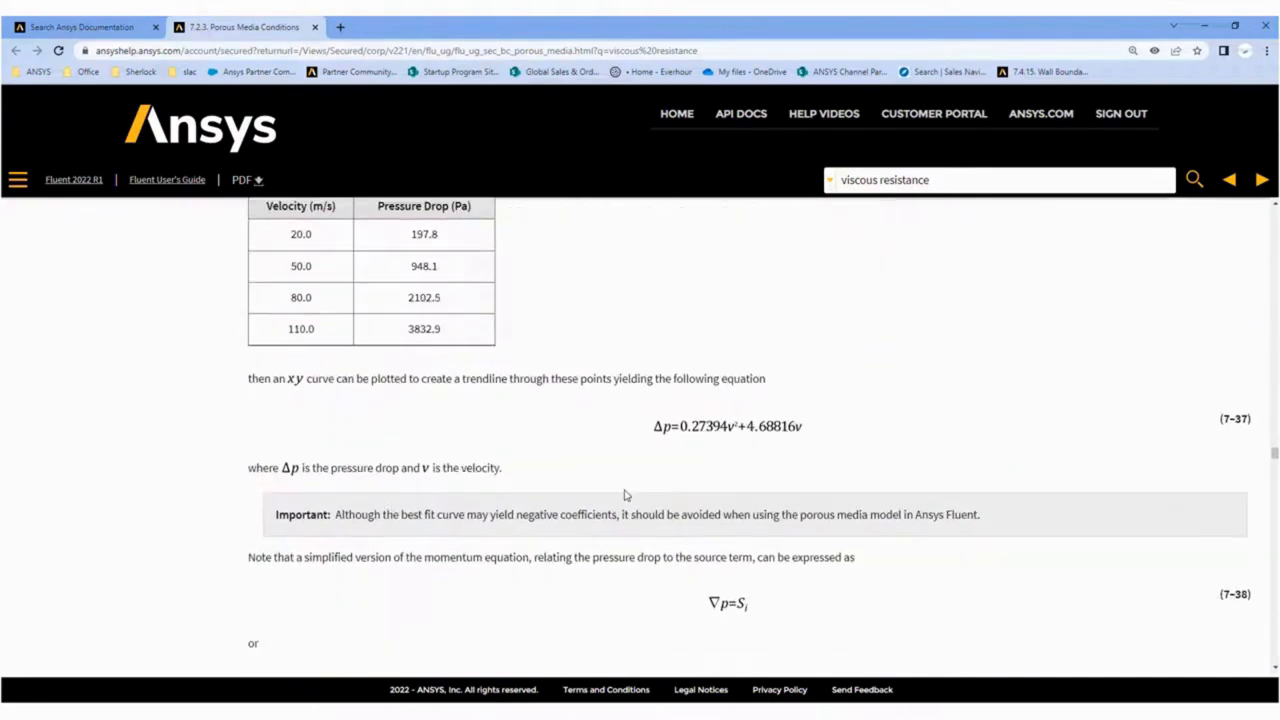
pyautogui.scroll(-2, 625, 494)
pyautogui.scroll(1, 625, 494)
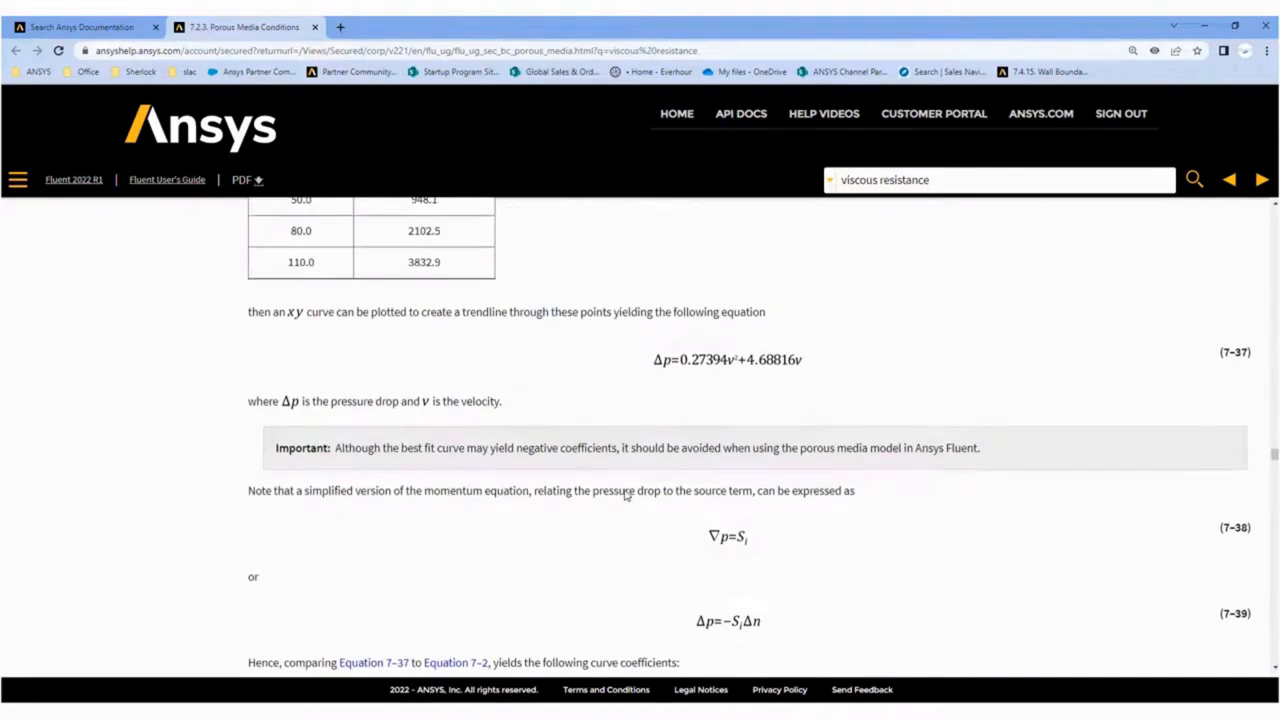
pyautogui.scroll(-2, 625, 494)
pyautogui.scroll(-3, 625, 494)
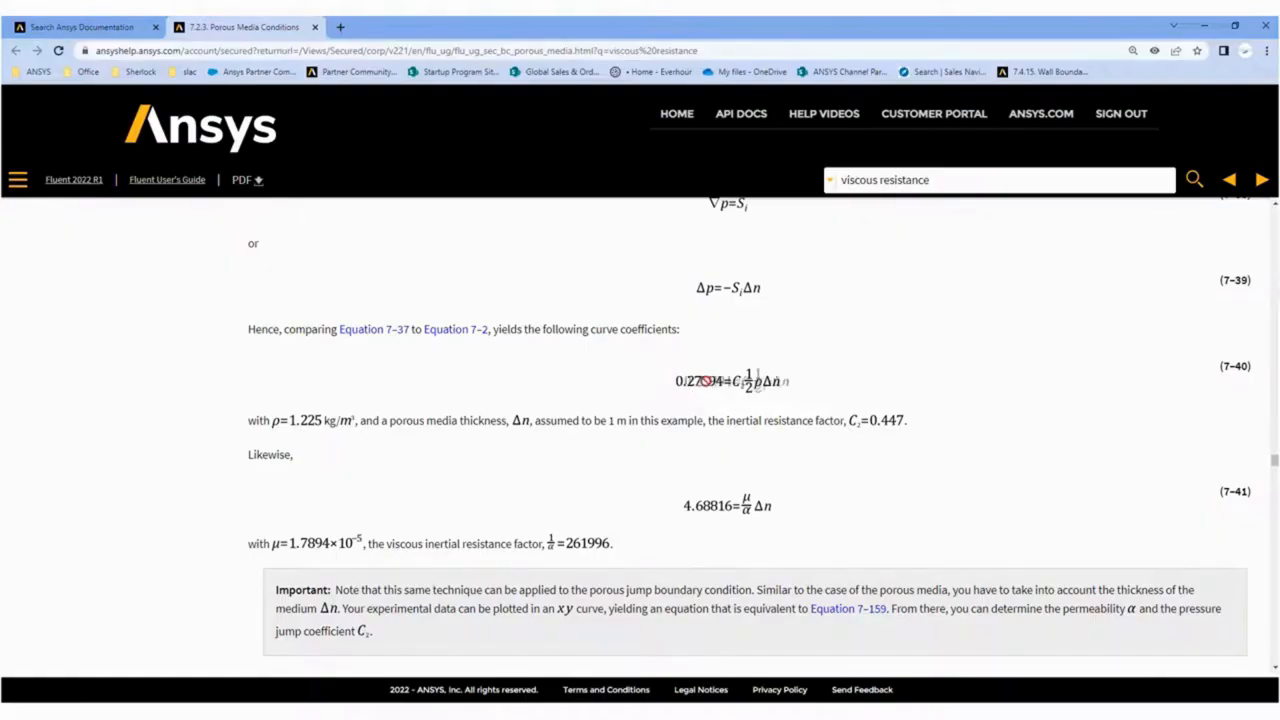
pyautogui.scroll(1, 750, 394)
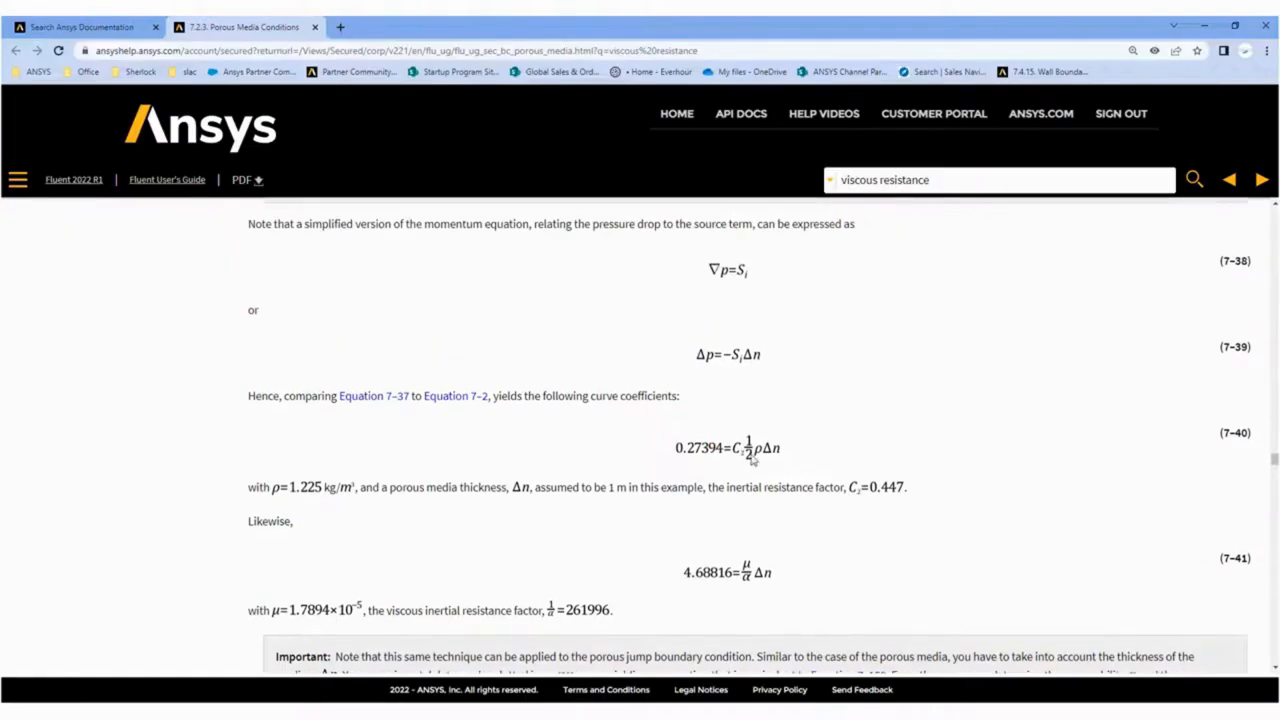
pyautogui.moveTo(731, 488); pyautogui.dragTo(857, 497)
pyautogui.scroll(1, 756, 484)
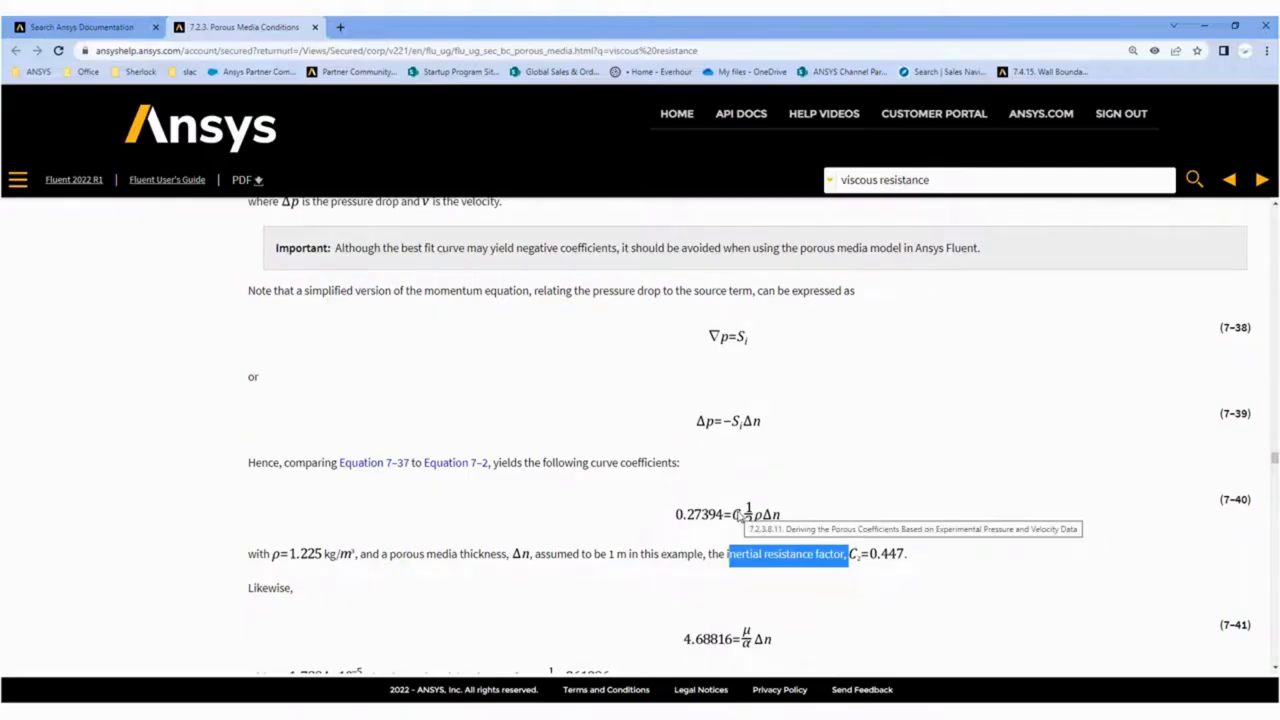
pyautogui.scroll(4, 712, 514)
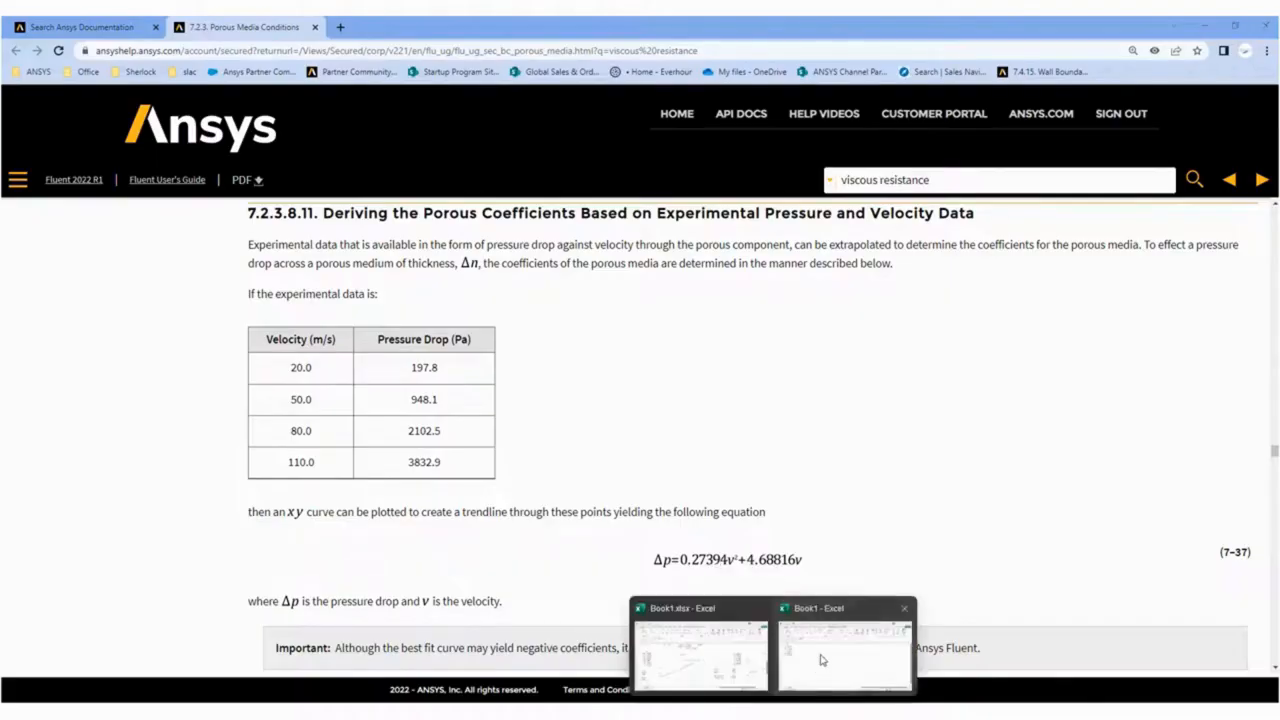
# Switch to the Book1 workbook in Excel and plot the v and dp values in A2:B7 as a markers-only scatter chart.
pyautogui.click(820, 663)
pyautogui.moveTo(528, 320); pyautogui.dragTo(588, 388)
pyautogui.click(587, 172)
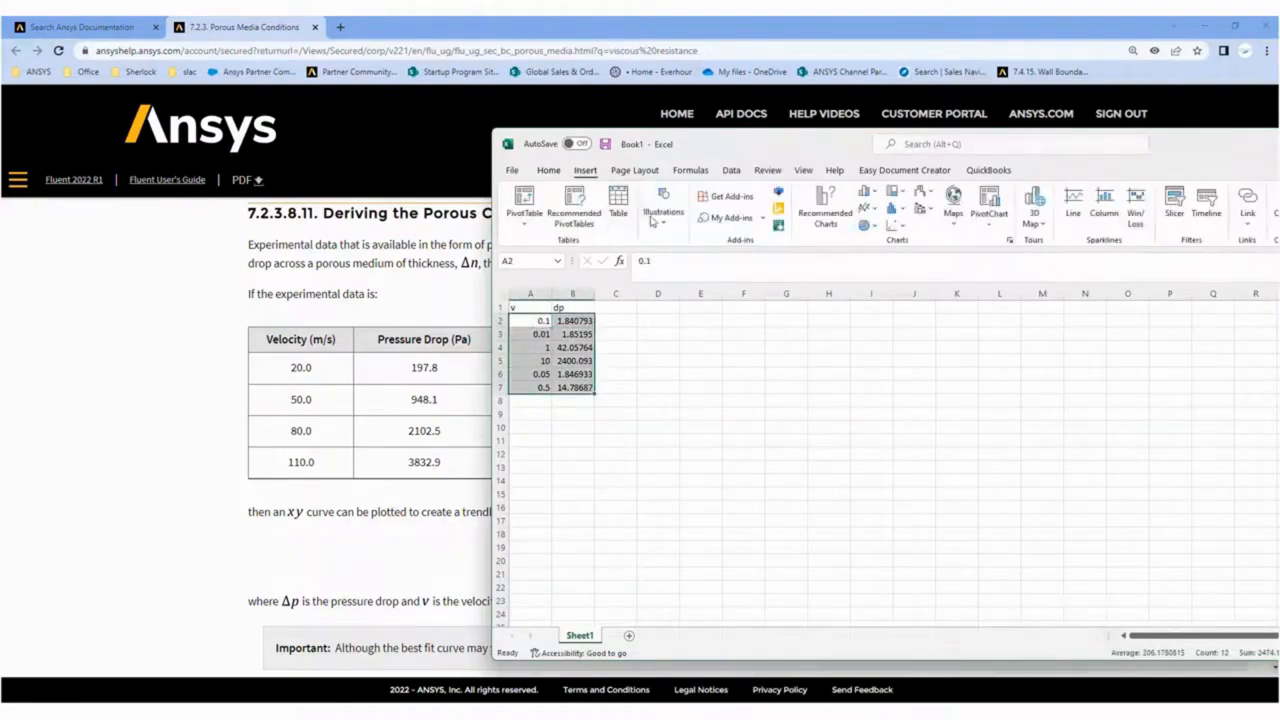
pyautogui.click(890, 226)
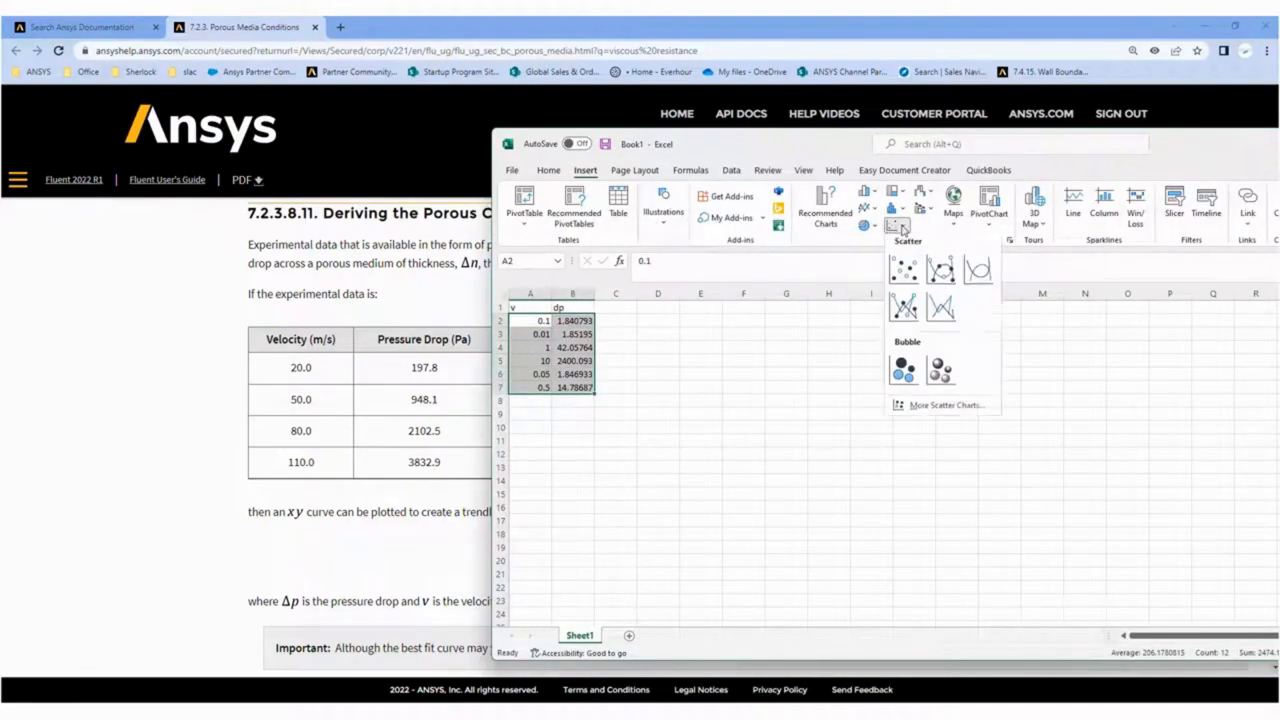
pyautogui.click(940, 272)
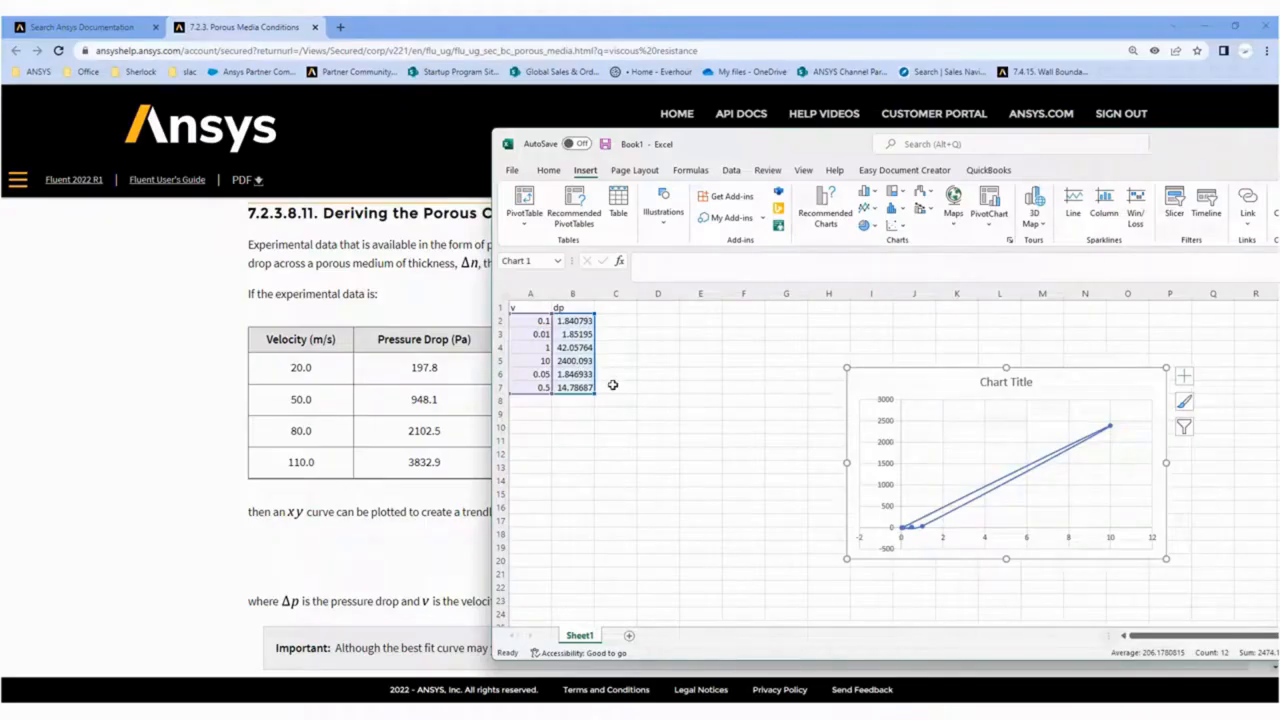
pyautogui.click(895, 226)
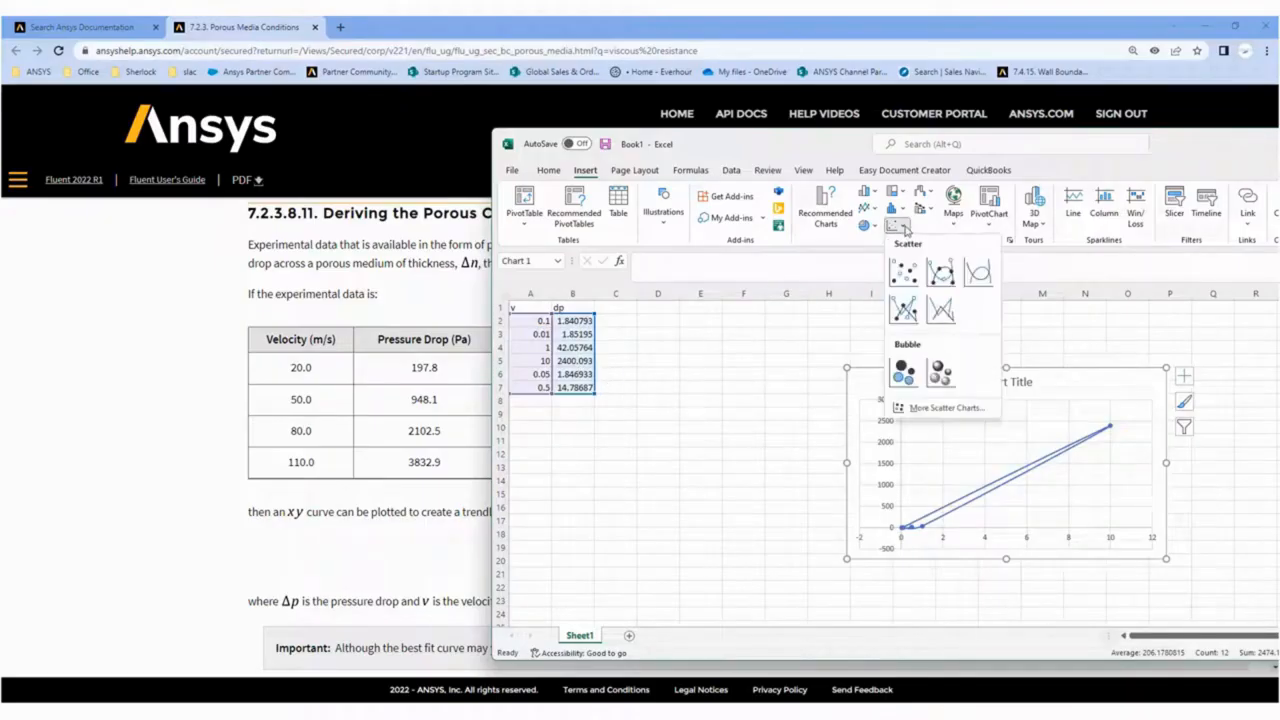
pyautogui.click(901, 272)
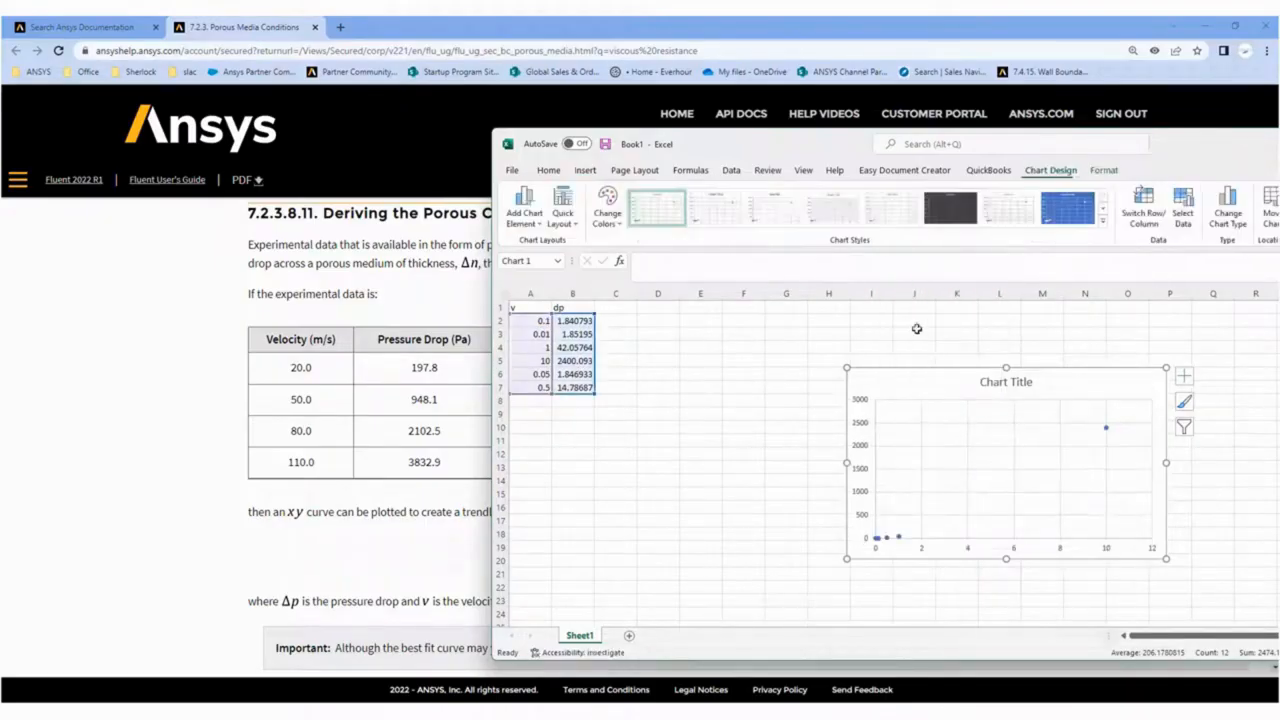
# Add a trendline to the scatter series and make it a second-order polynomial.
pyautogui.click(1107, 431)
pyautogui.rightClick(1107, 431)
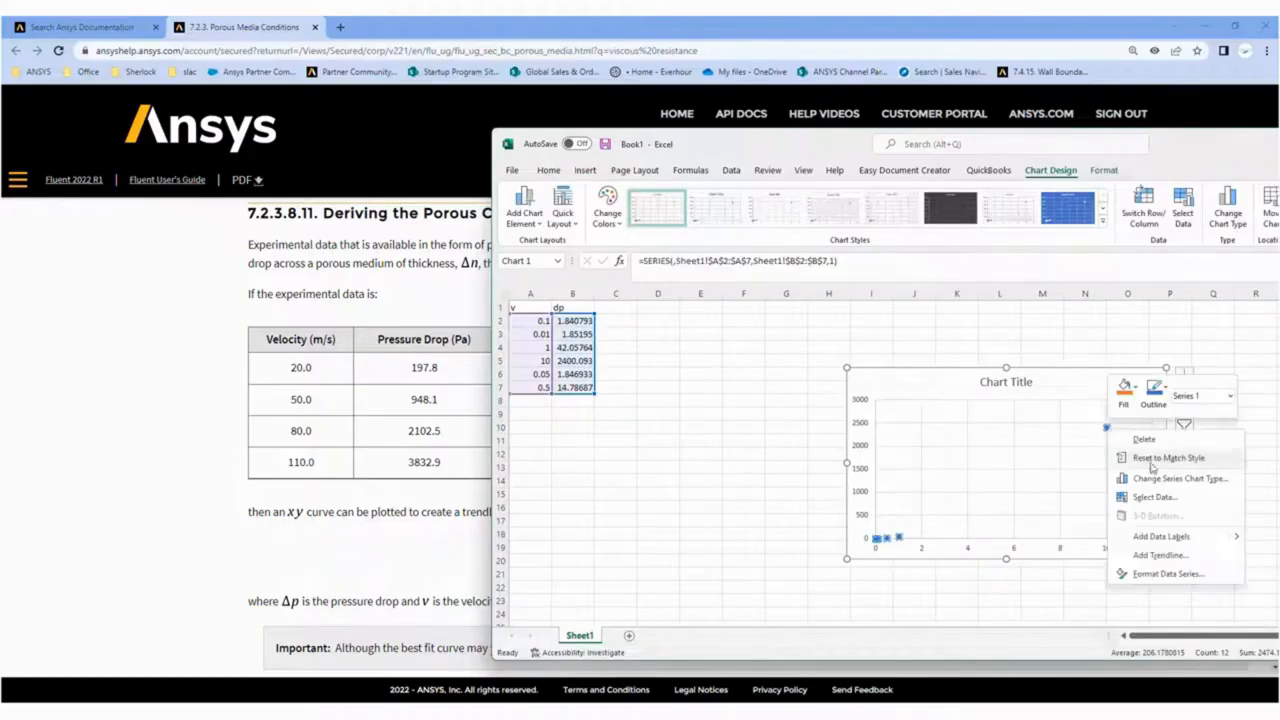
pyautogui.click(1160, 555)
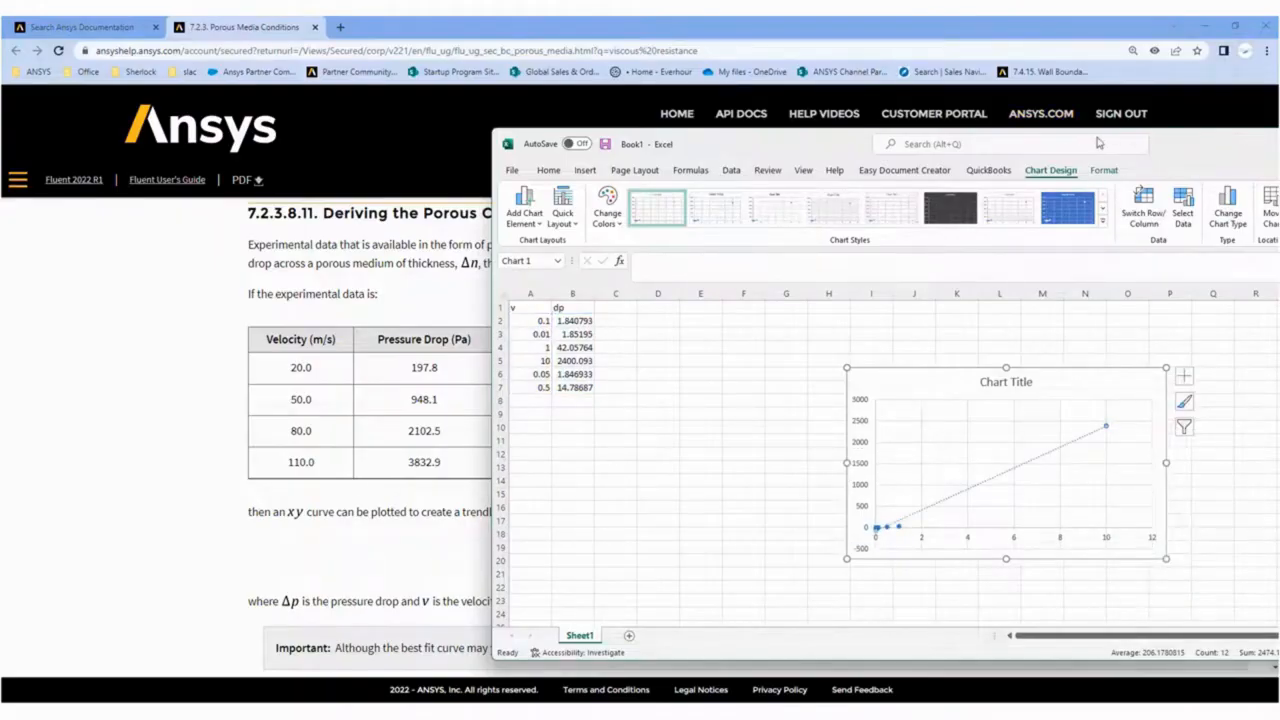
pyautogui.moveTo(1180, 154); pyautogui.dragTo(794, 136)
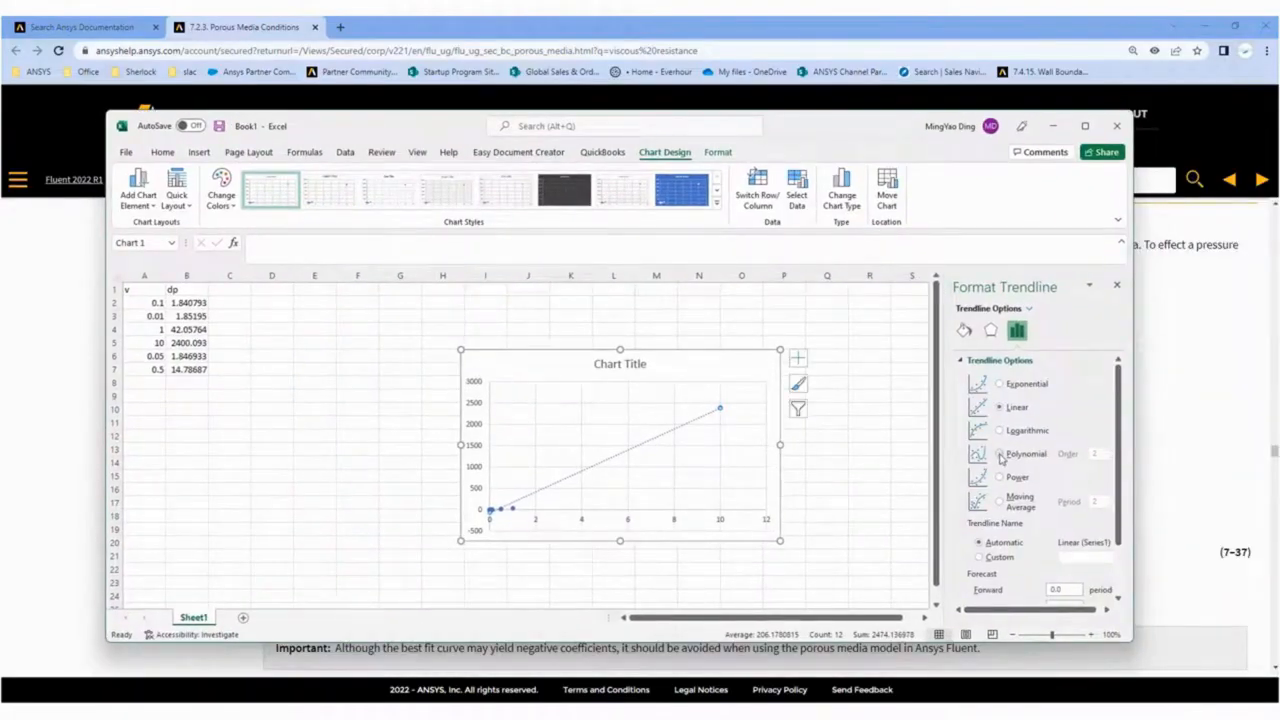
pyautogui.click(999, 454)
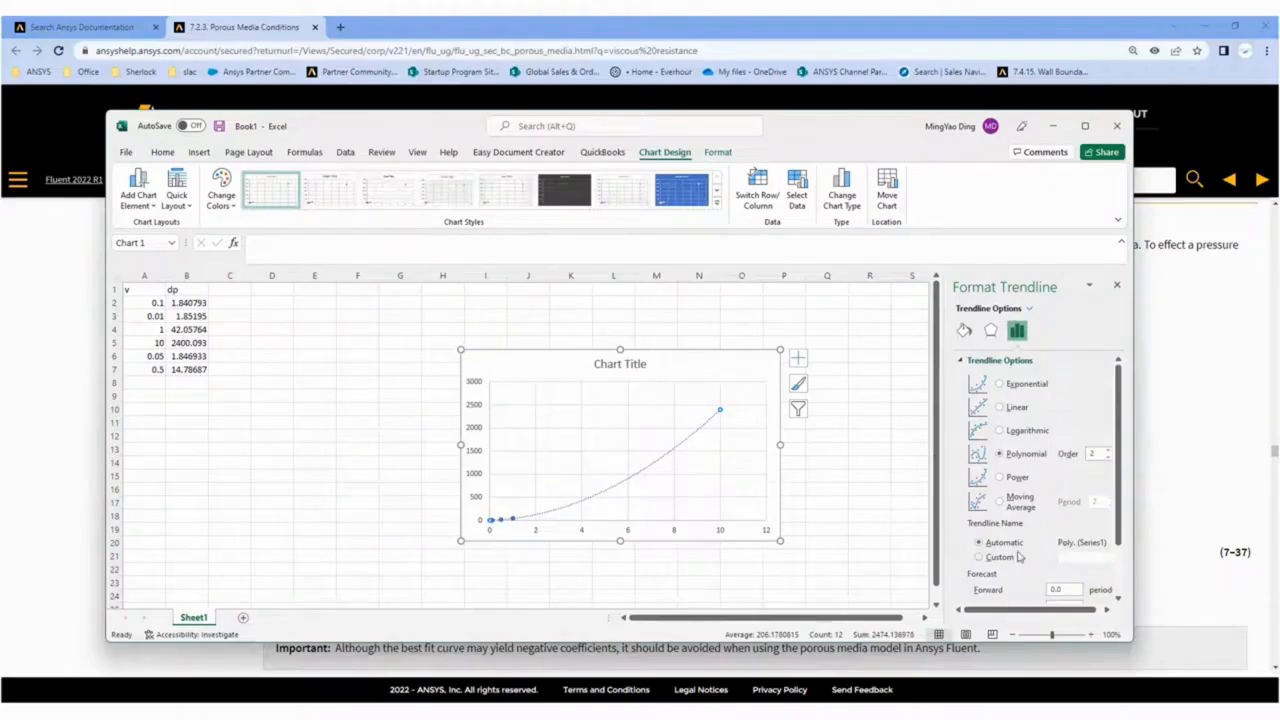
# Set the trendline's intercept to 0.0, display its equation on the chart, and shift the chart slightly on the sheet.
pyautogui.scroll(-2, 1068, 540)
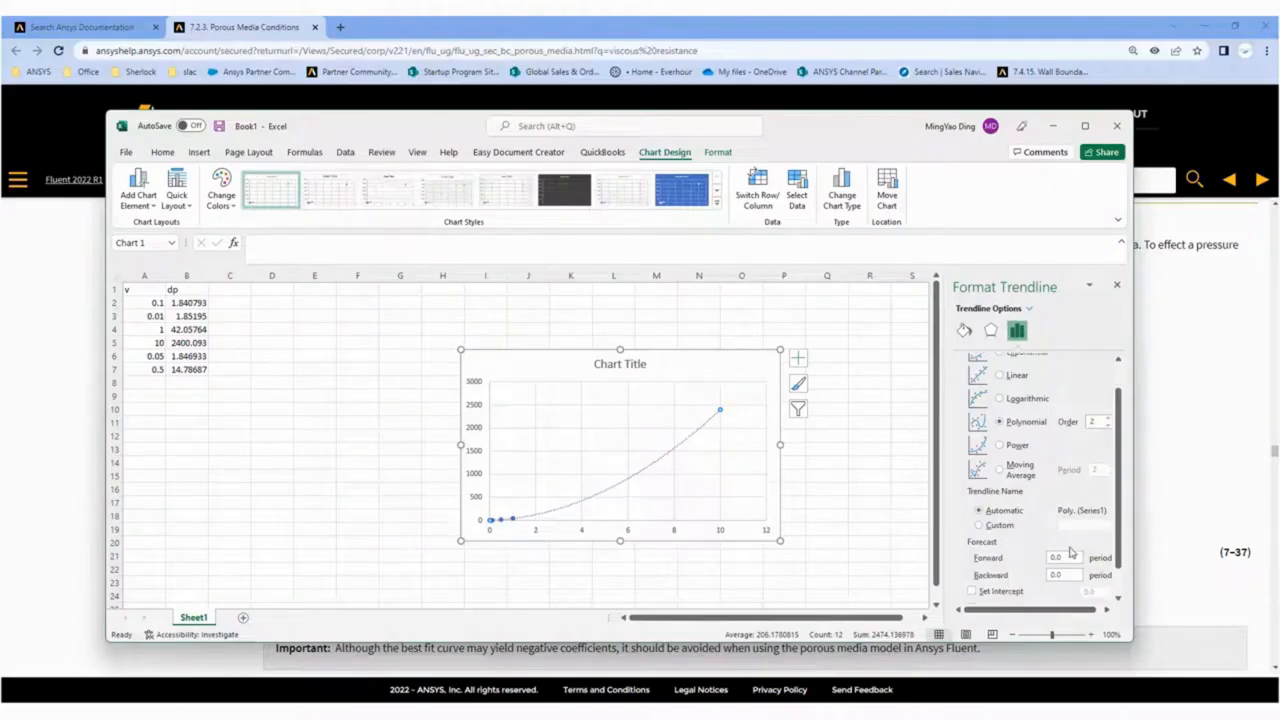
pyautogui.click(983, 562)
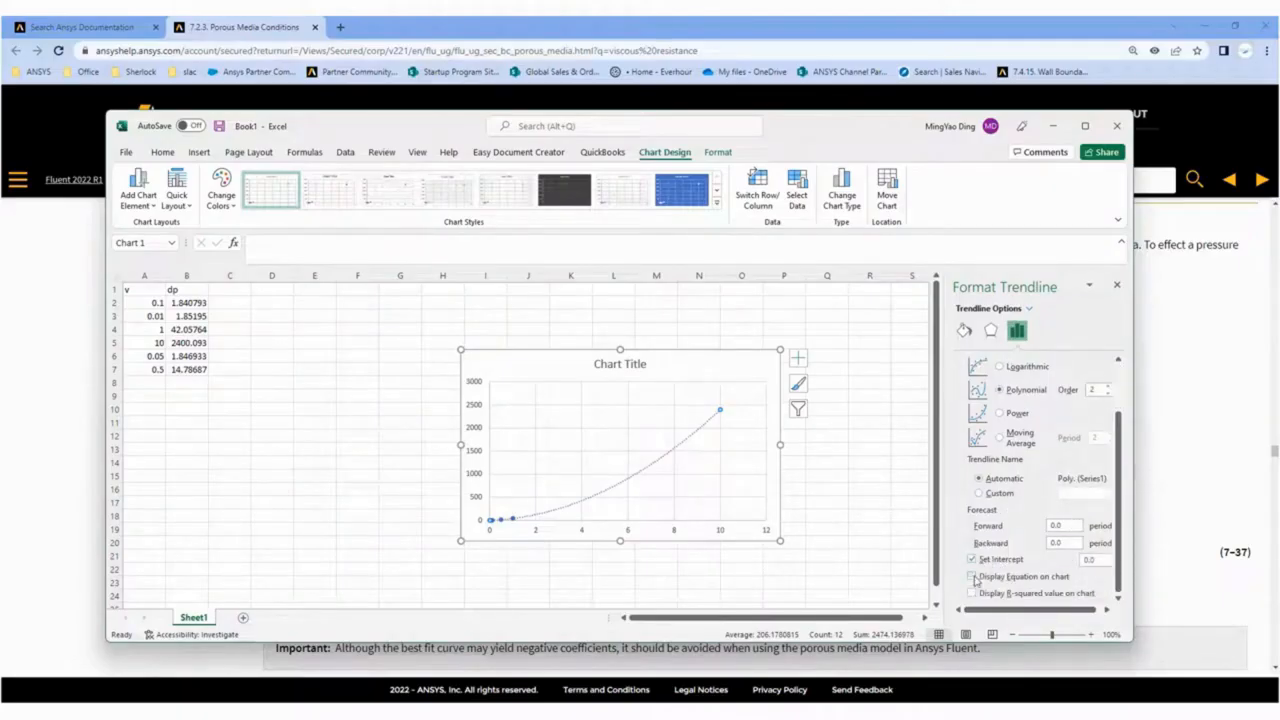
pyautogui.click(972, 577)
pyautogui.click(1084, 127)
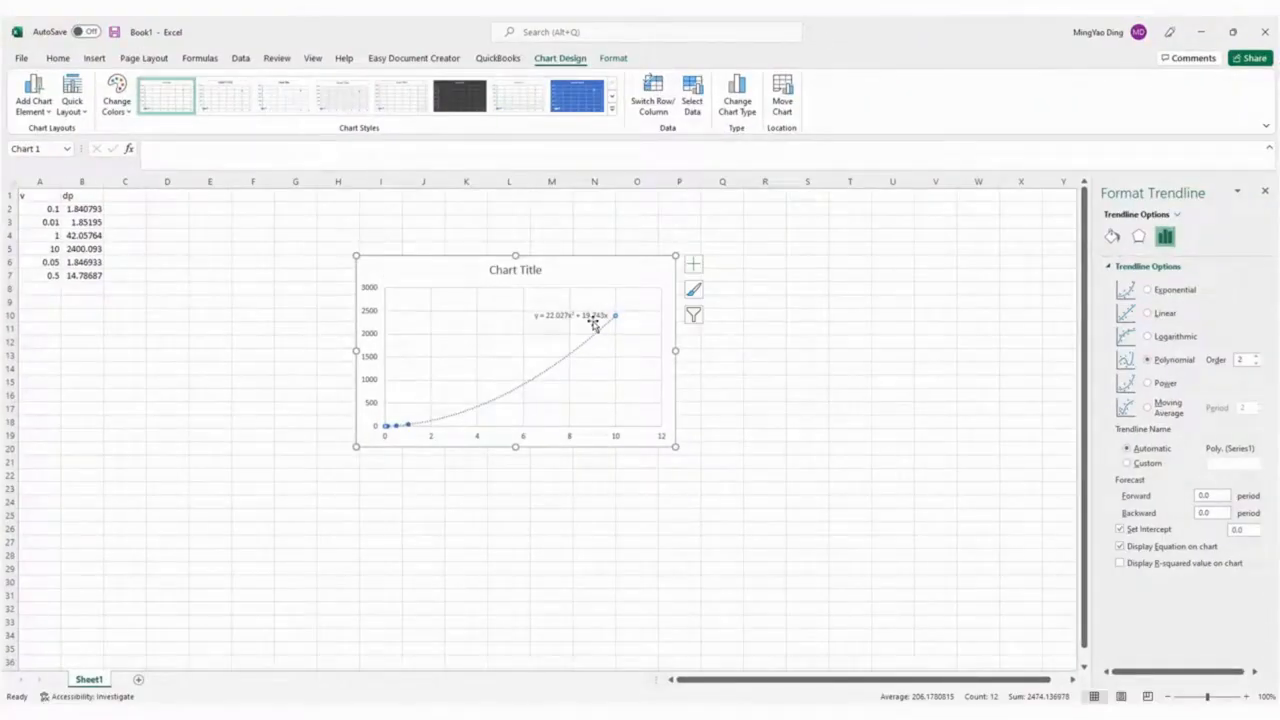
pyautogui.moveTo(582, 263); pyautogui.dragTo(634, 239)
# Shrink the Excel window and enter the trendline coefficients 22.027 in A9 and 19.743 in A10.
pyautogui.moveTo(826, 34); pyautogui.dragTo(913, 81)
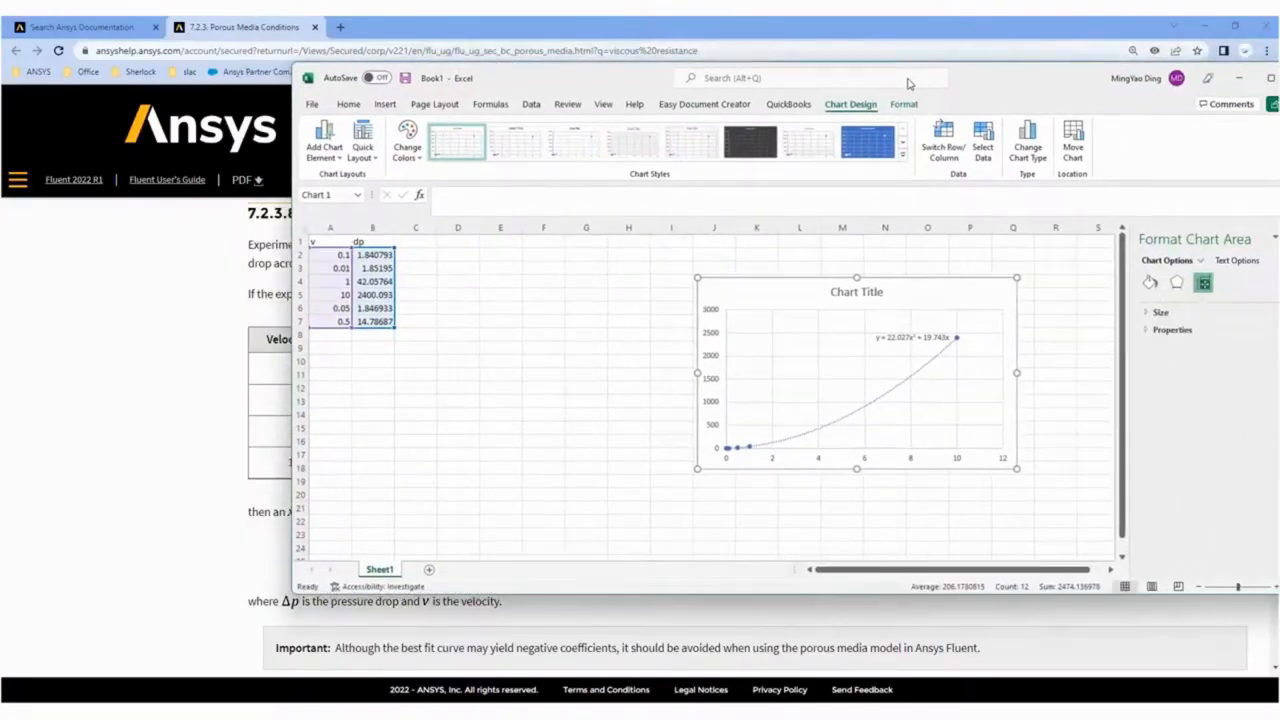
pyautogui.click(342, 352)
pyautogui.write('22.027')
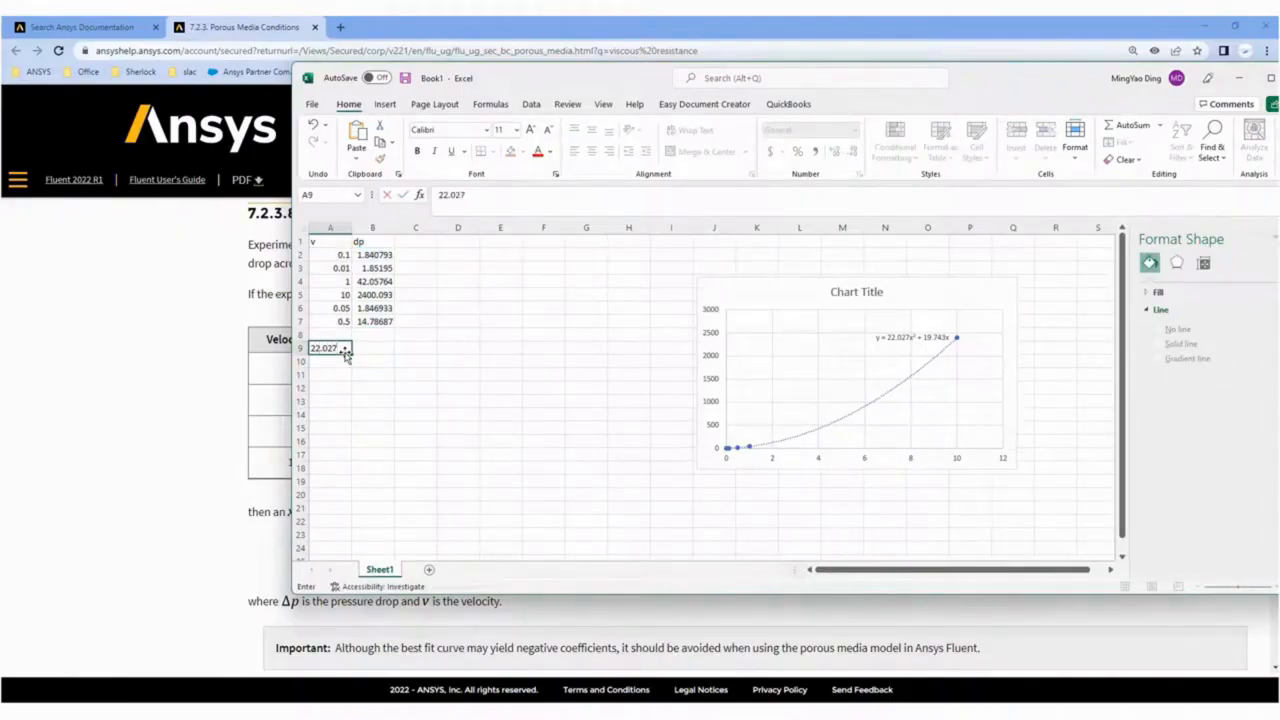
pyautogui.press('Return')
pyautogui.write('19.743')
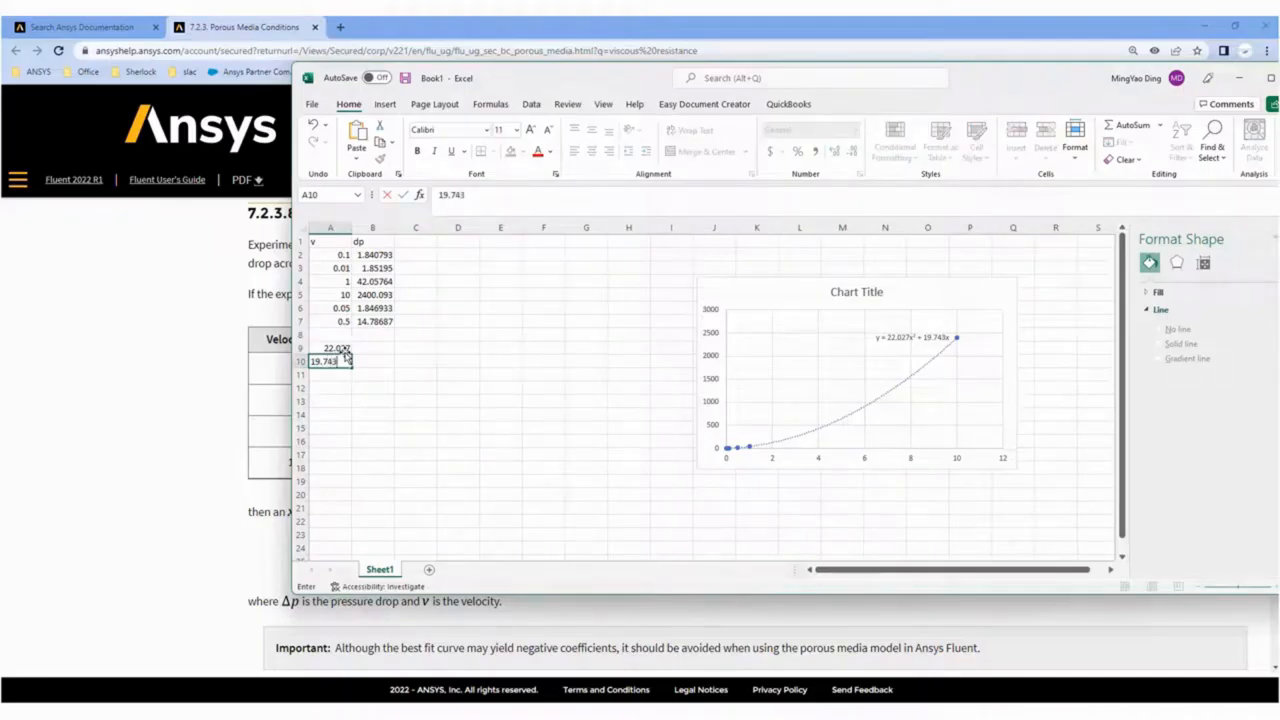
pyautogui.click(372, 361)
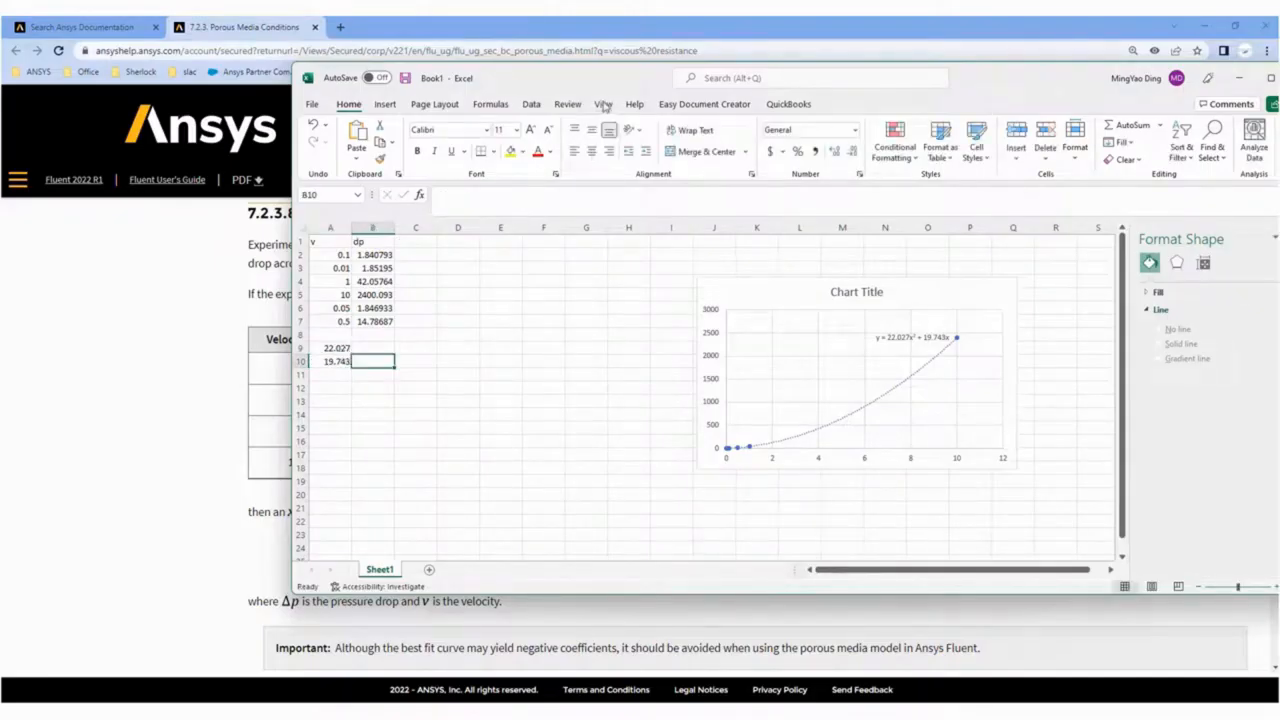
# Examine equations 7-37 to 7-41 in the porous media documentation for how the inertial and viscous resistance factors follow from the curve coefficients.
pyautogui.click(545, 30)
pyautogui.scroll(2, 642, 537)
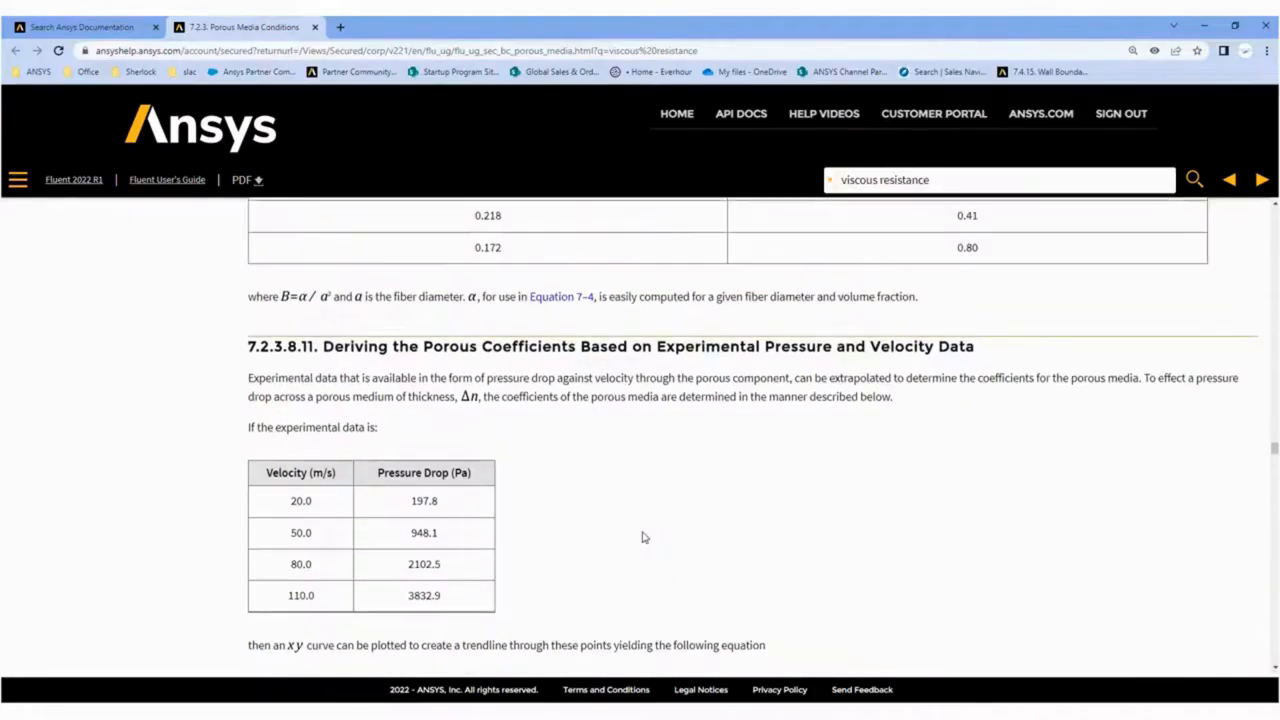
pyautogui.scroll(-3, 644, 537)
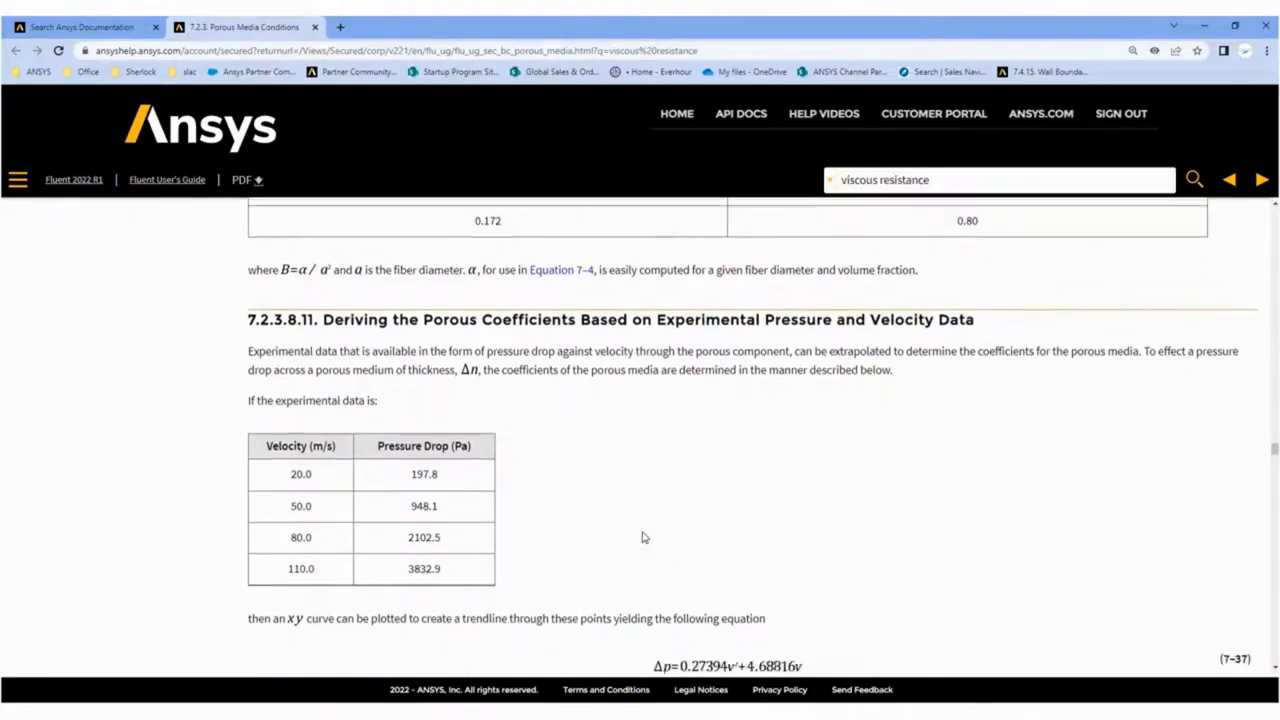
pyautogui.scroll(-1, 644, 537)
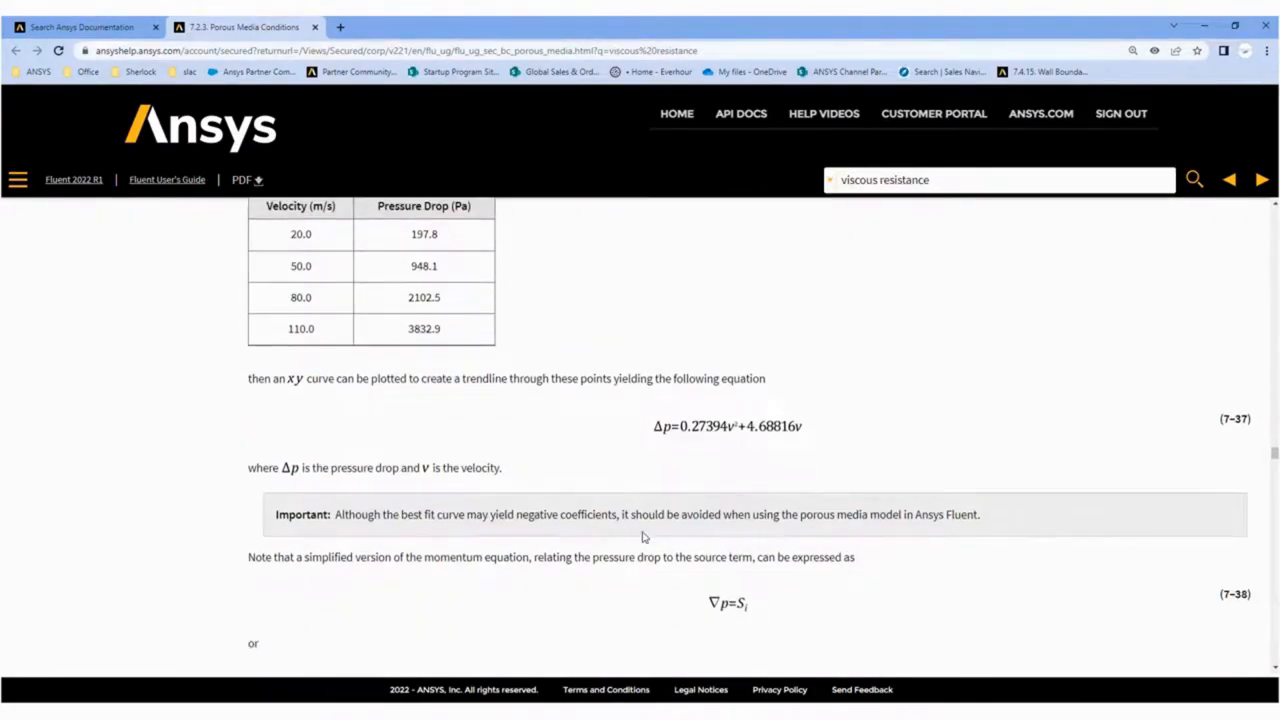
pyautogui.scroll(-3, 641, 534)
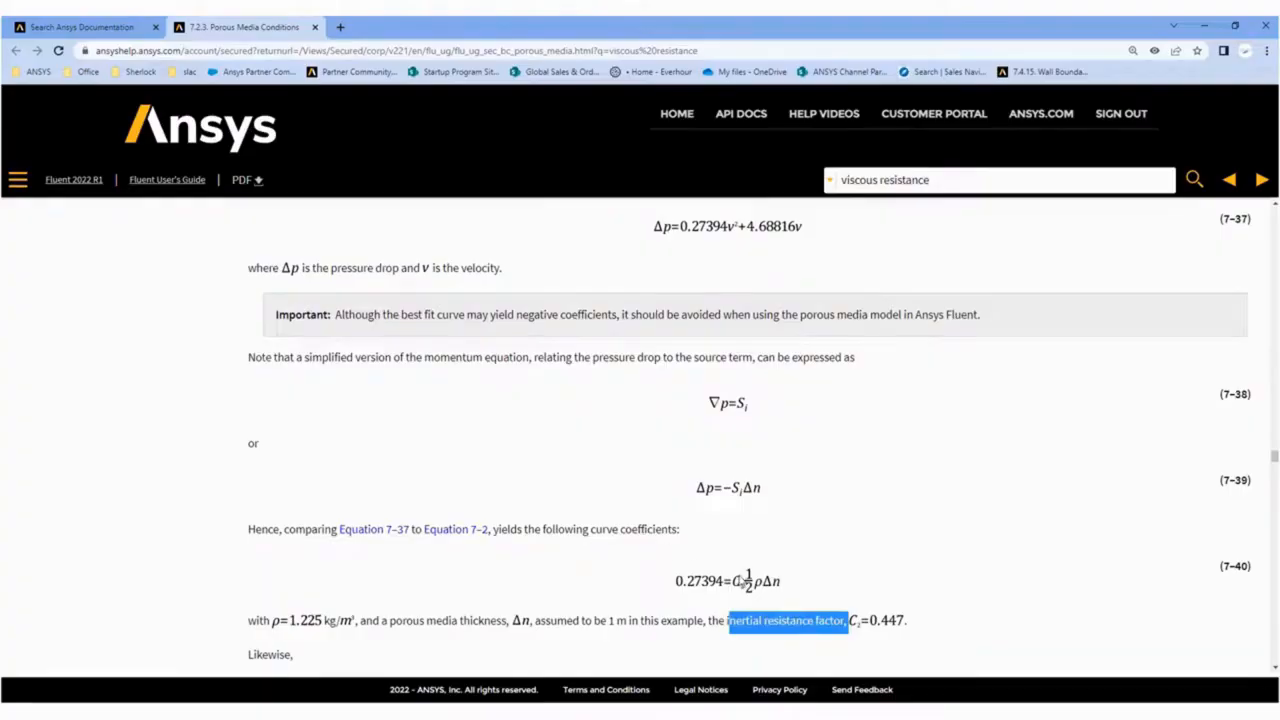
pyautogui.scroll(-3, 741, 580)
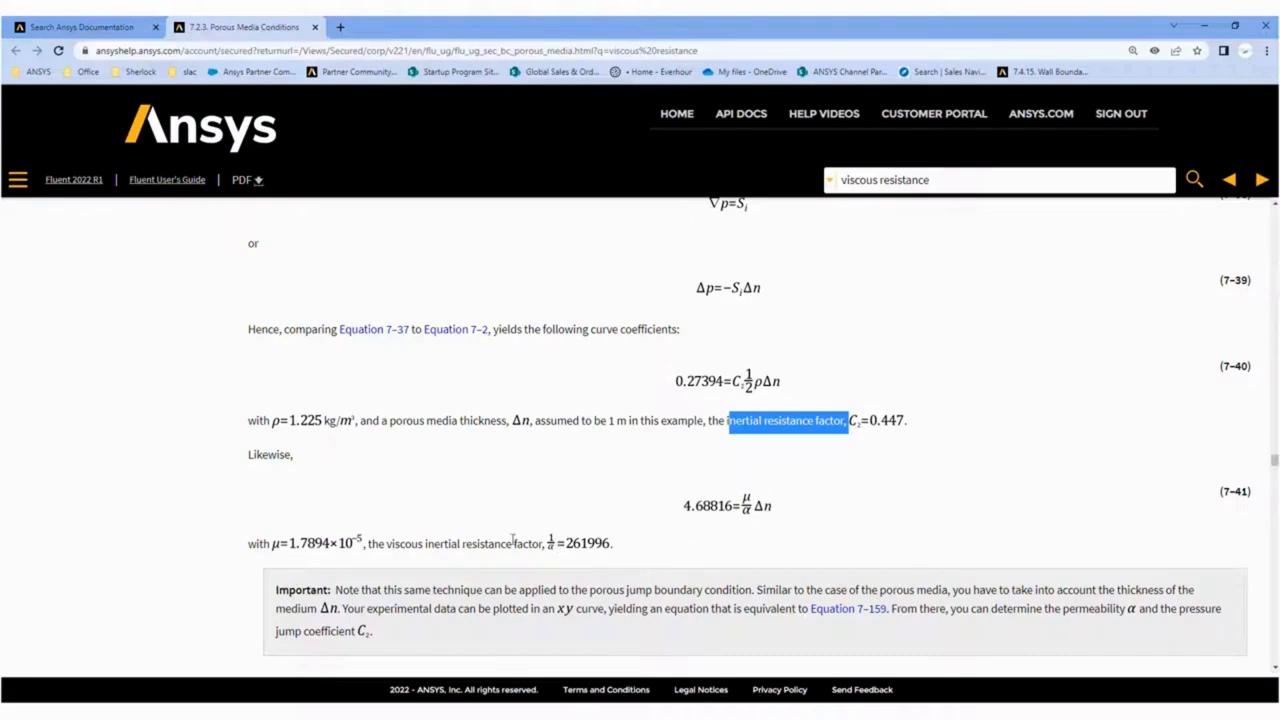
pyautogui.moveTo(400, 545); pyautogui.dragTo(533, 548)
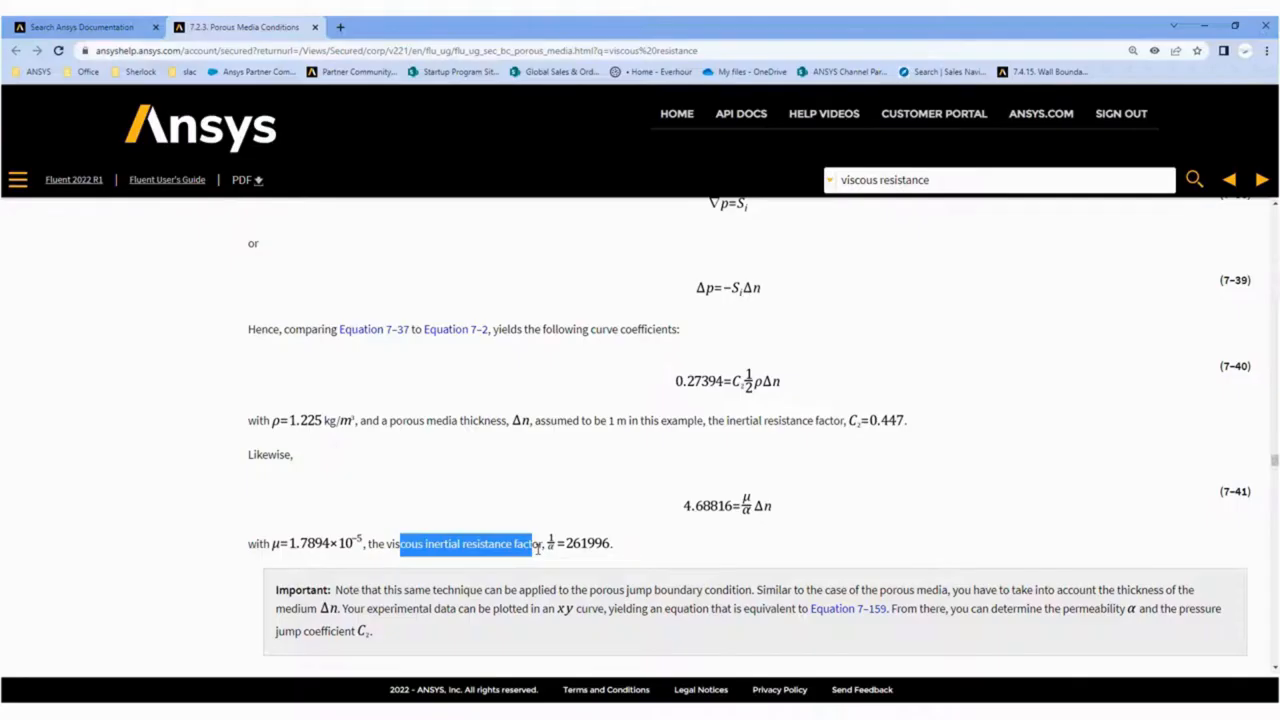
pyautogui.moveTo(728, 420); pyautogui.dragTo(806, 424)
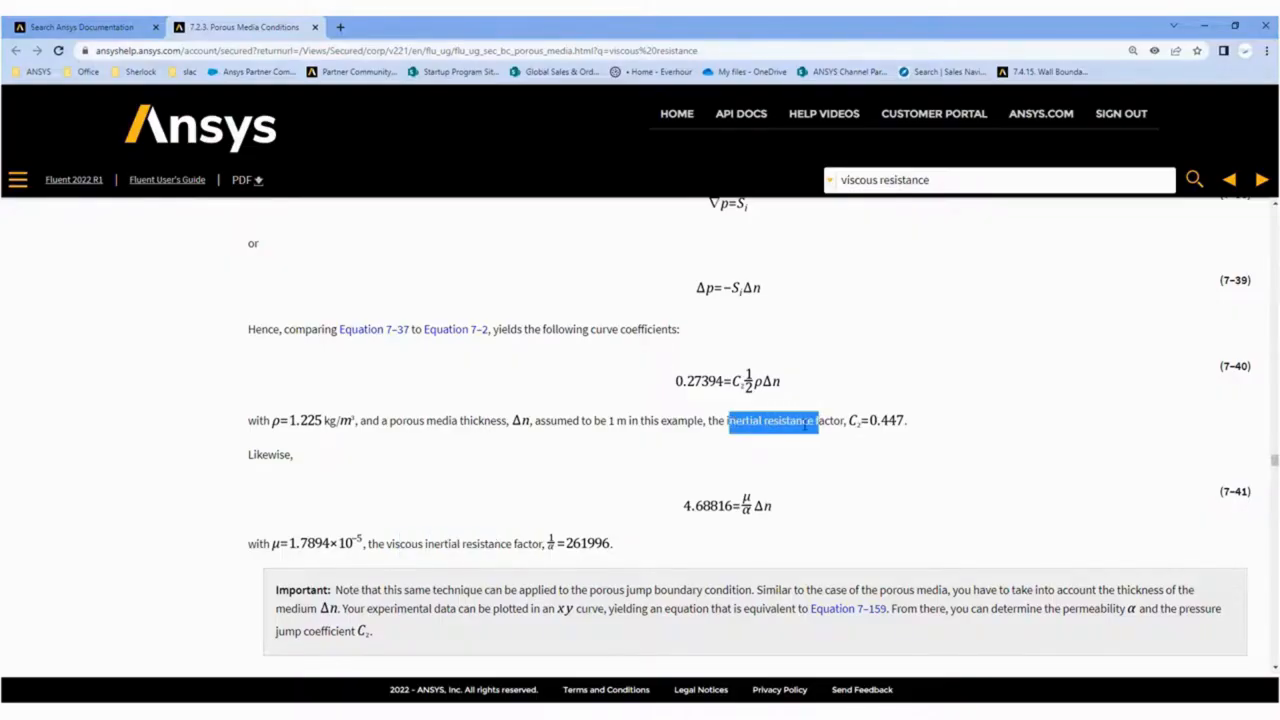
pyautogui.doubleClick(409, 543)
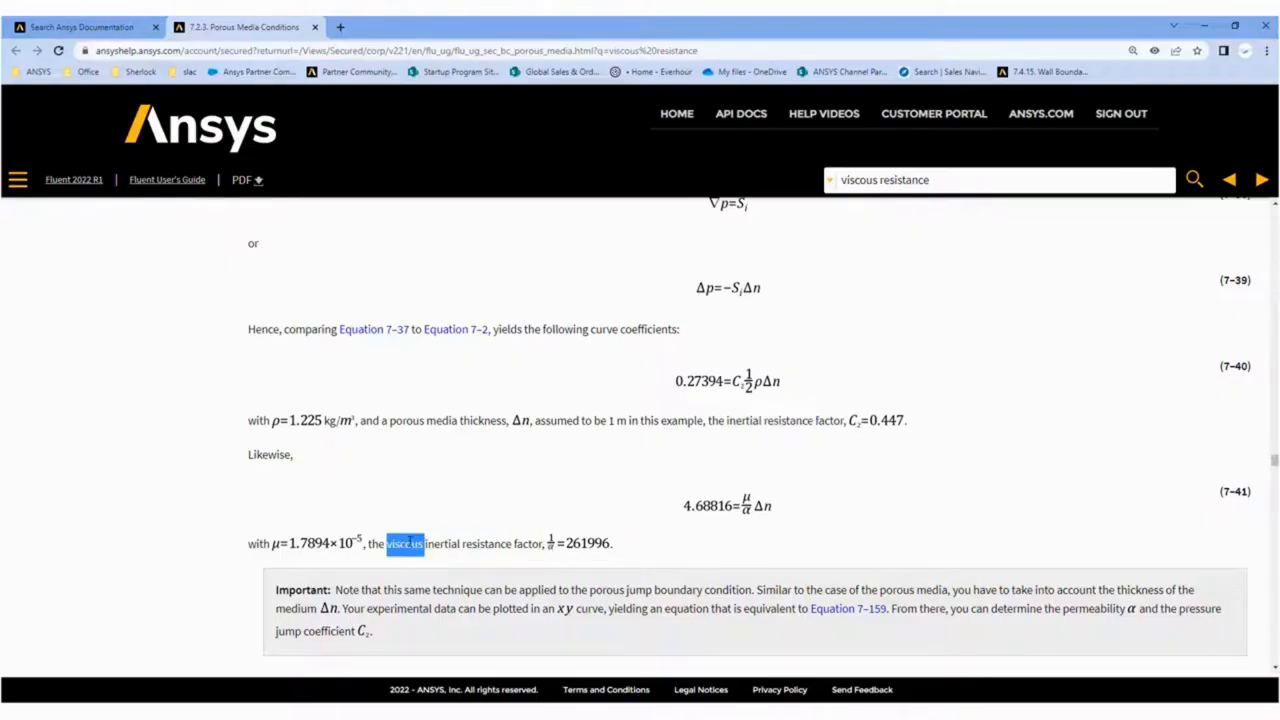
pyautogui.click(747, 424)
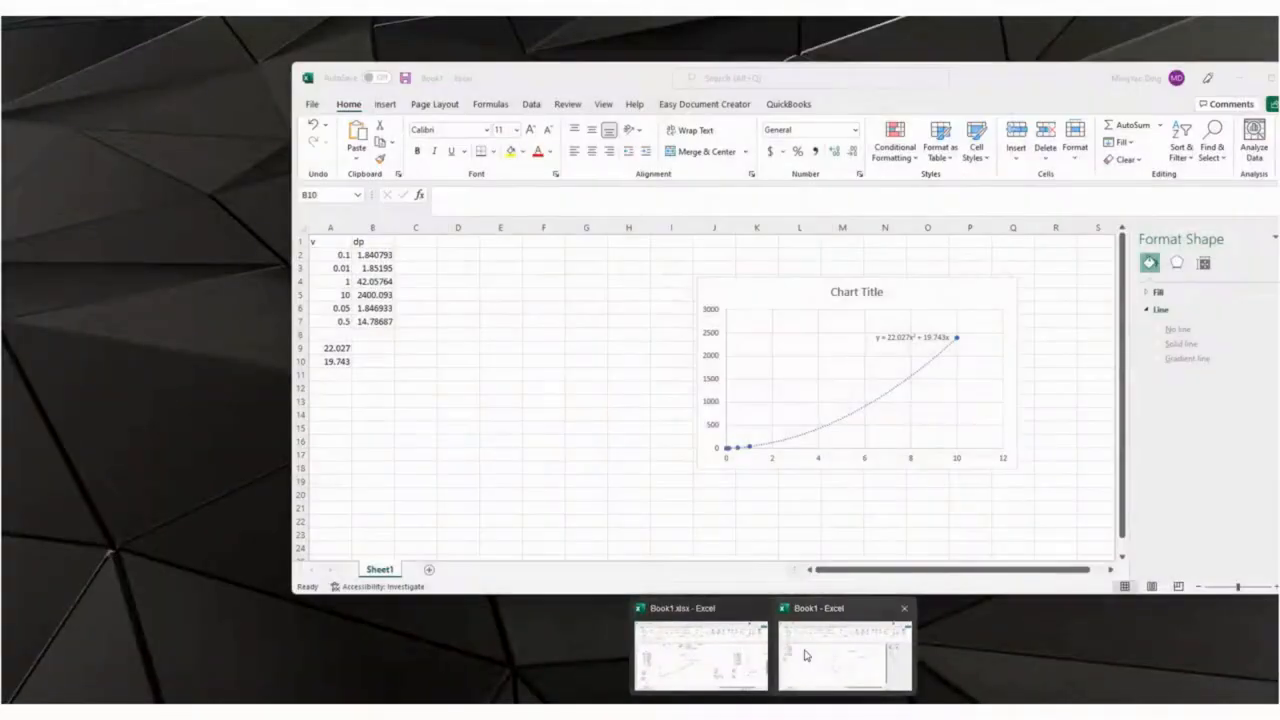
# Return to the Book1 workbook and move the two trendline coefficients down to A11:A12.
pyautogui.click(807, 655)
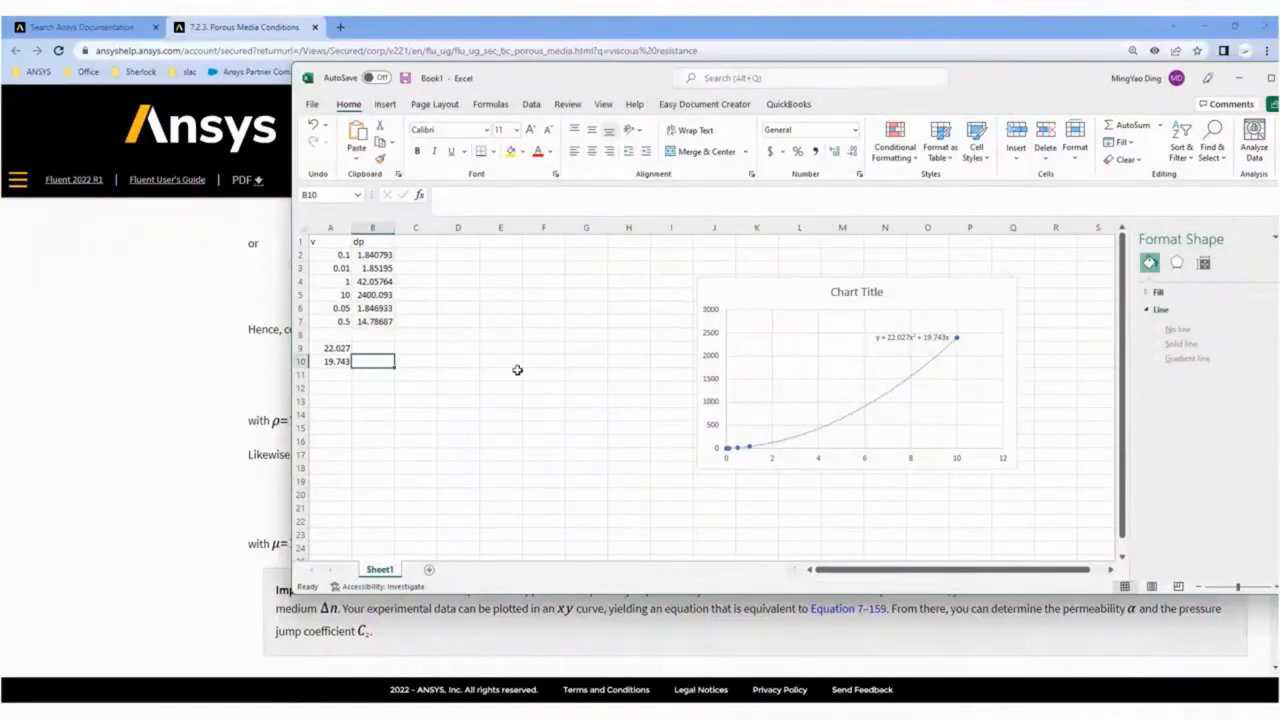
pyautogui.click(338, 386)
pyautogui.click(337, 348)
pyautogui.moveTo(338, 364); pyautogui.dragTo(342, 394)
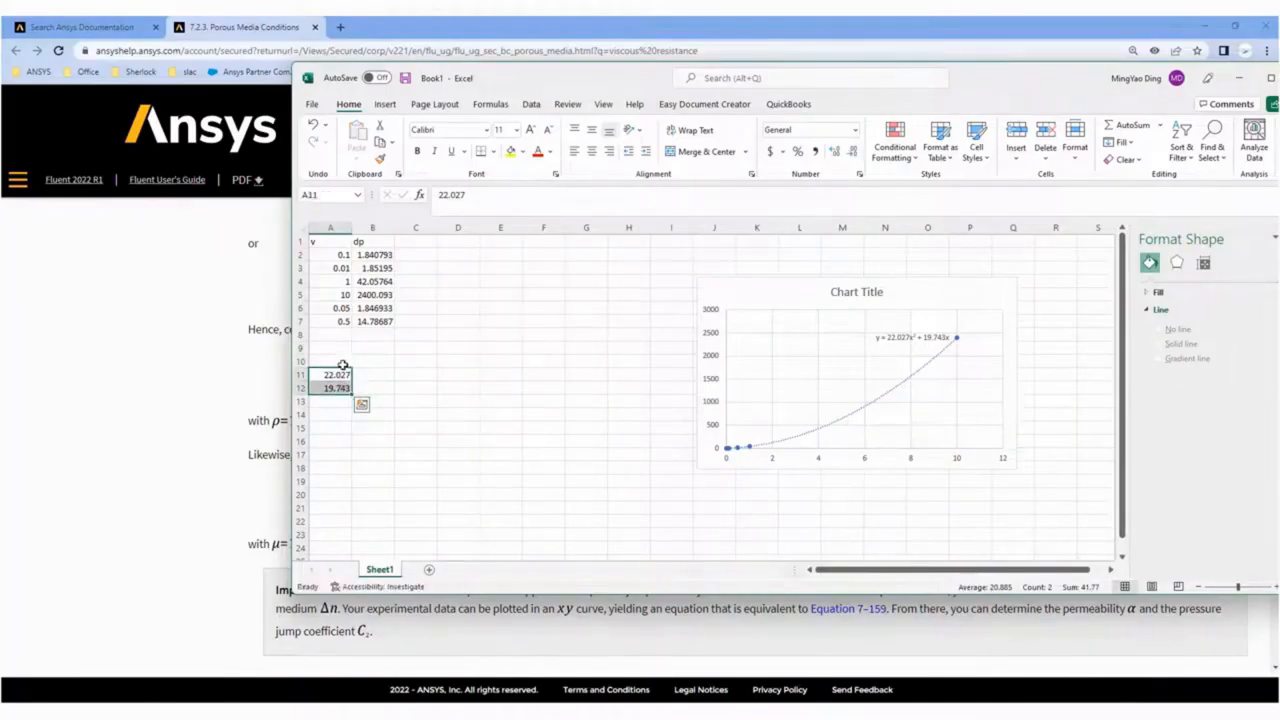
pyautogui.click(434, 373)
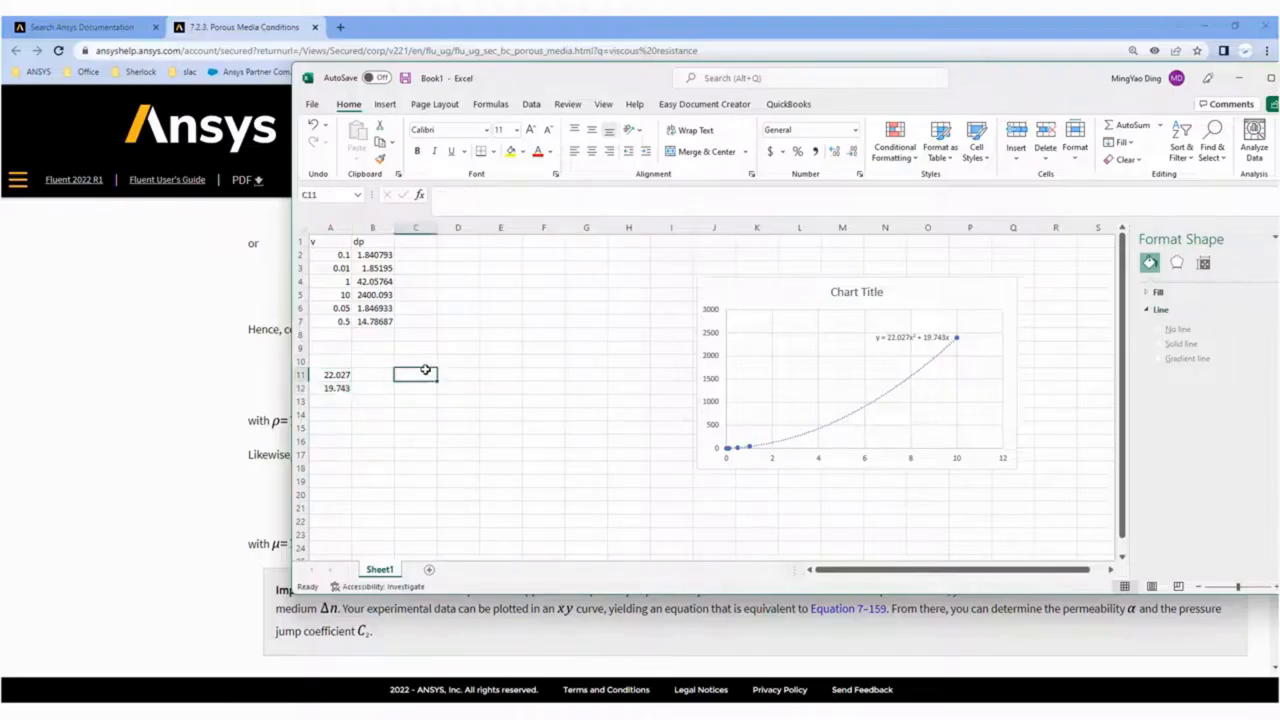
# Enter the labels Density, Viscosity and Thickness in cells C10 to C12.
pyautogui.click(421, 361)
pyautogui.write('De')
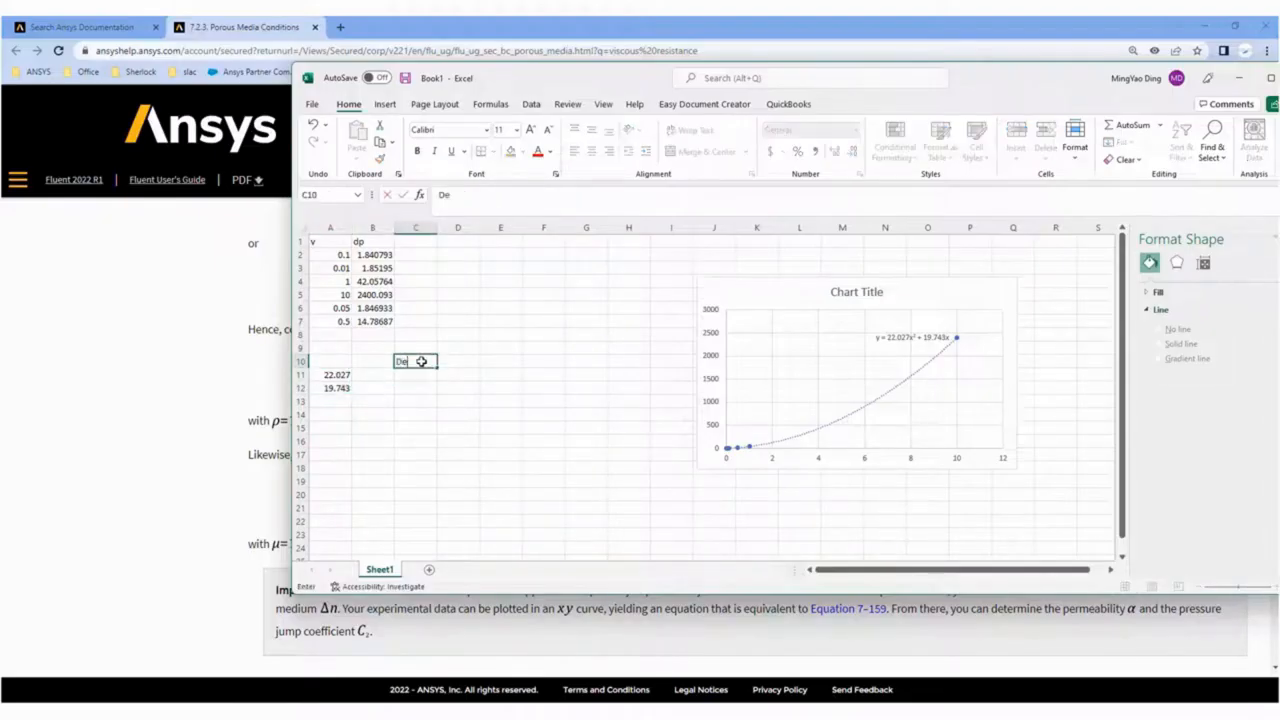
pyautogui.press('Return')
pyautogui.write('Vi')
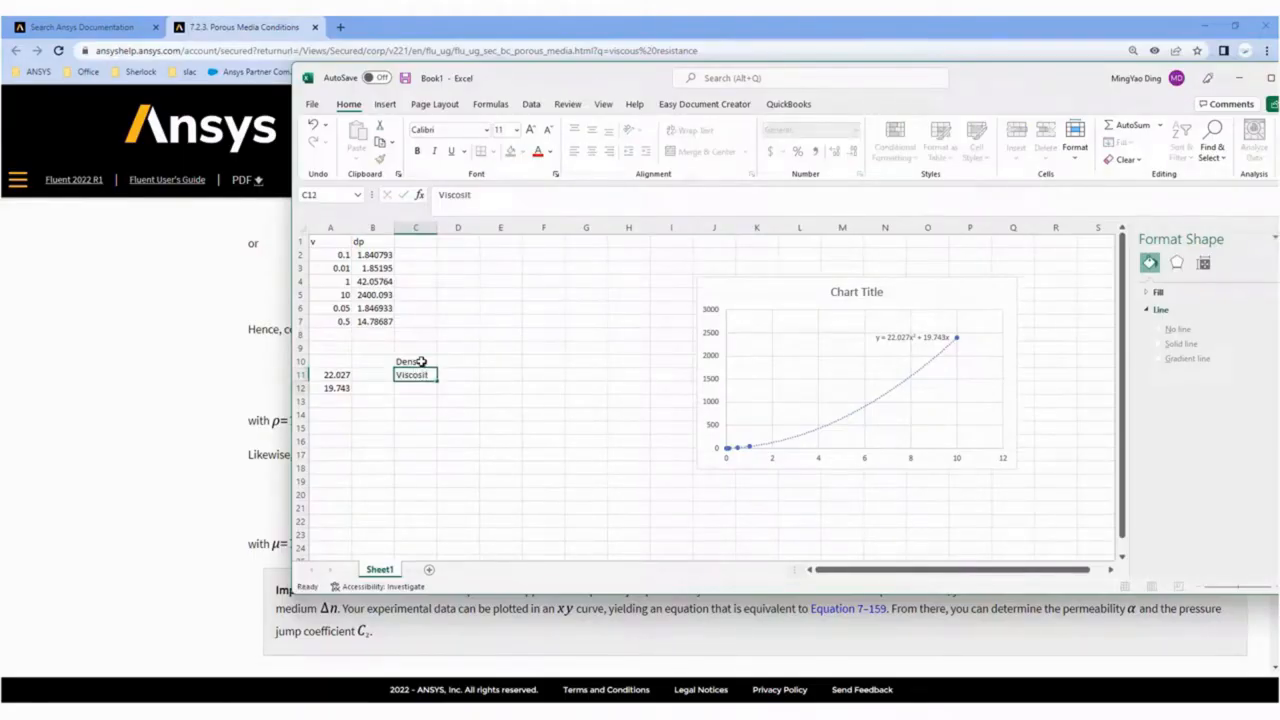
pyautogui.write('scosit')
pyautogui.press('Return')
pyautogui.press('Up')
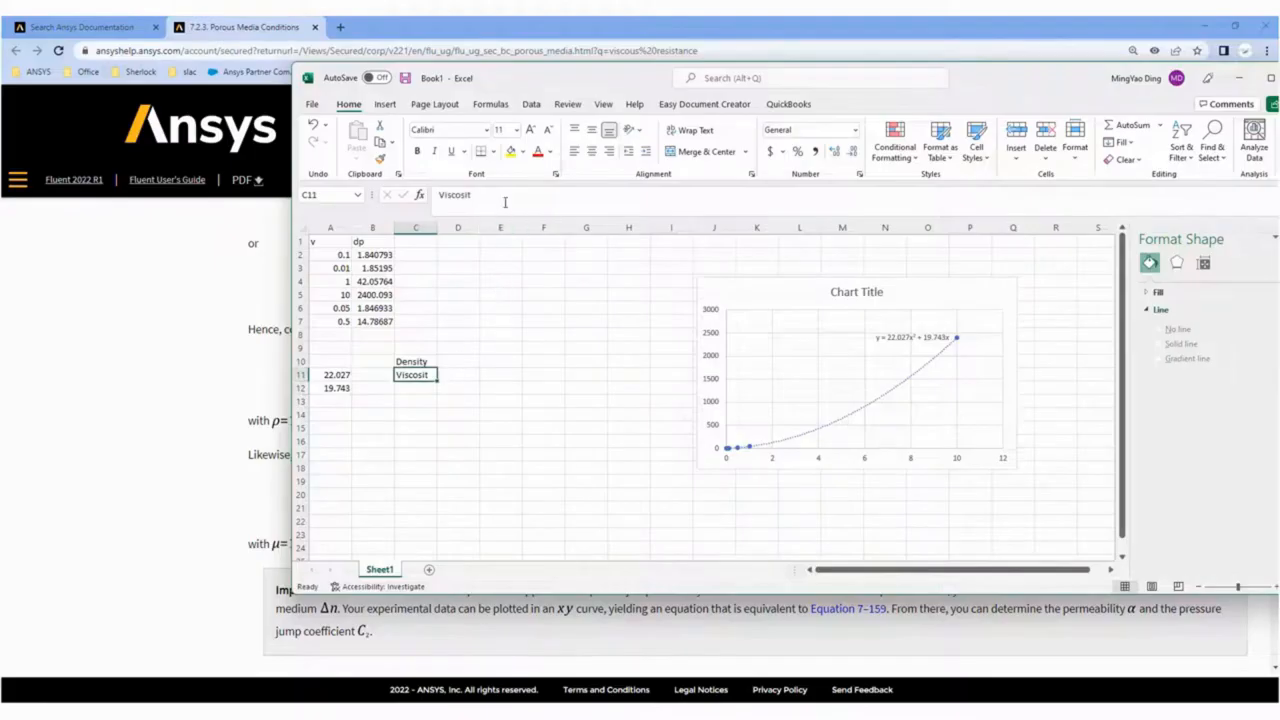
pyautogui.click(505, 196)
pyautogui.write('y')
pyautogui.press('Return')
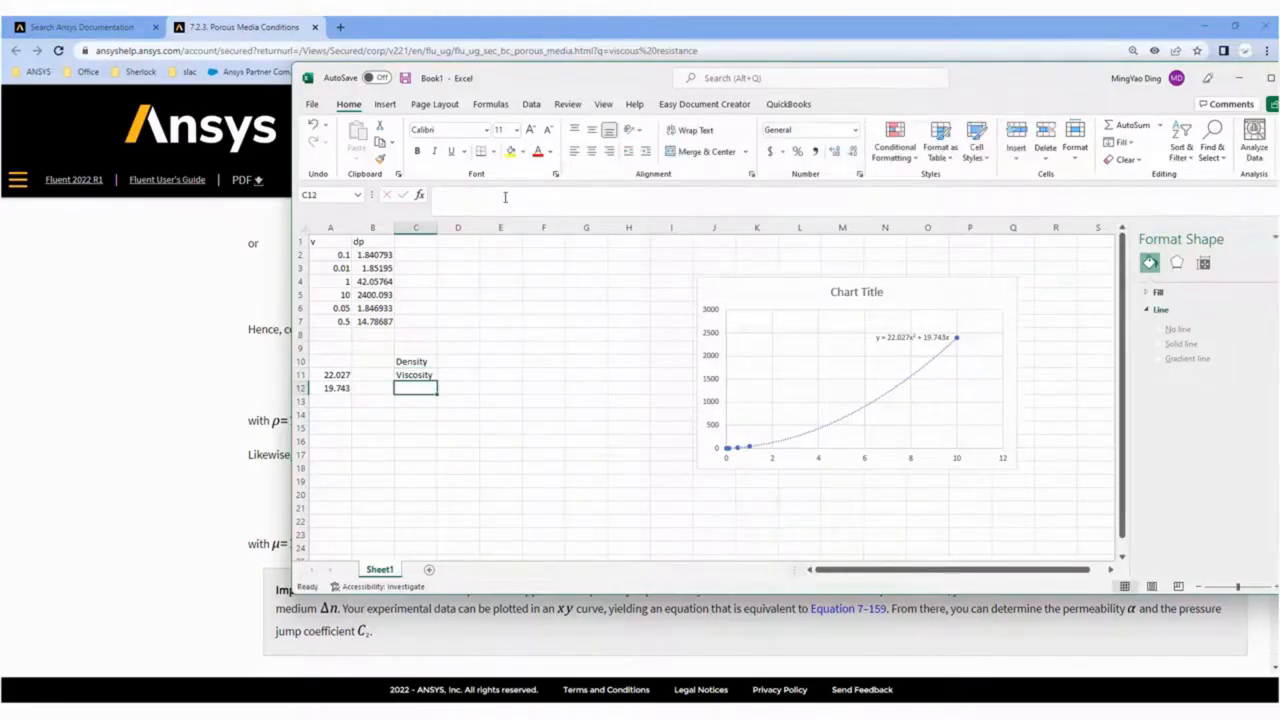
pyautogui.write('Thickness')
pyautogui.press('Return')
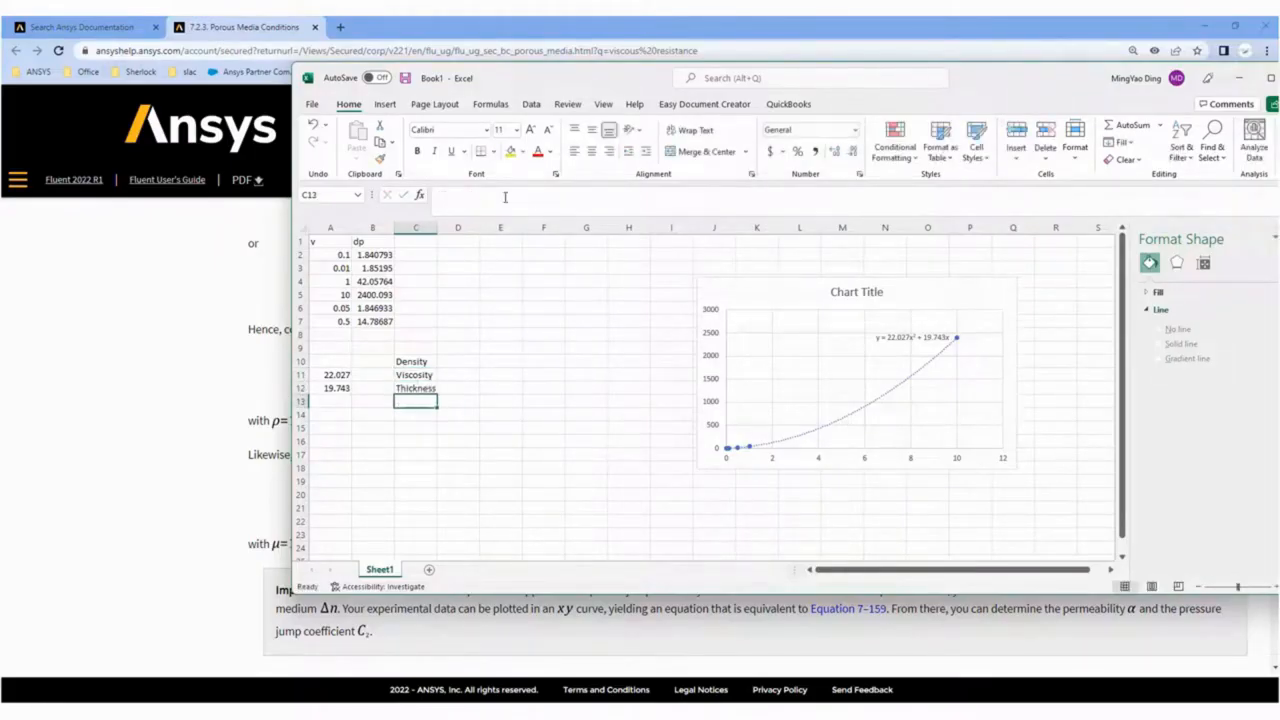
# Select D10, switch to the porousMediaDemo Workbench project, open its Fluent solution and dismiss the Key Behavioral Changes message.
pyautogui.click(458, 364)
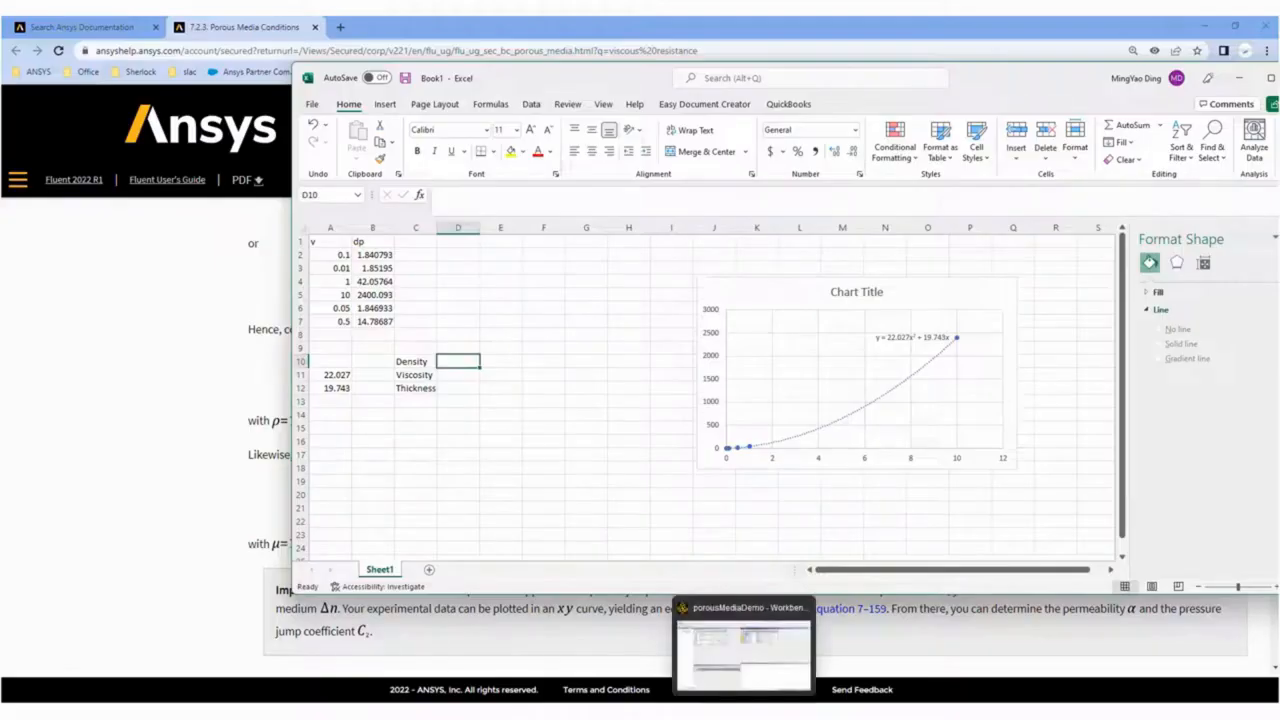
pyautogui.click(745, 716)
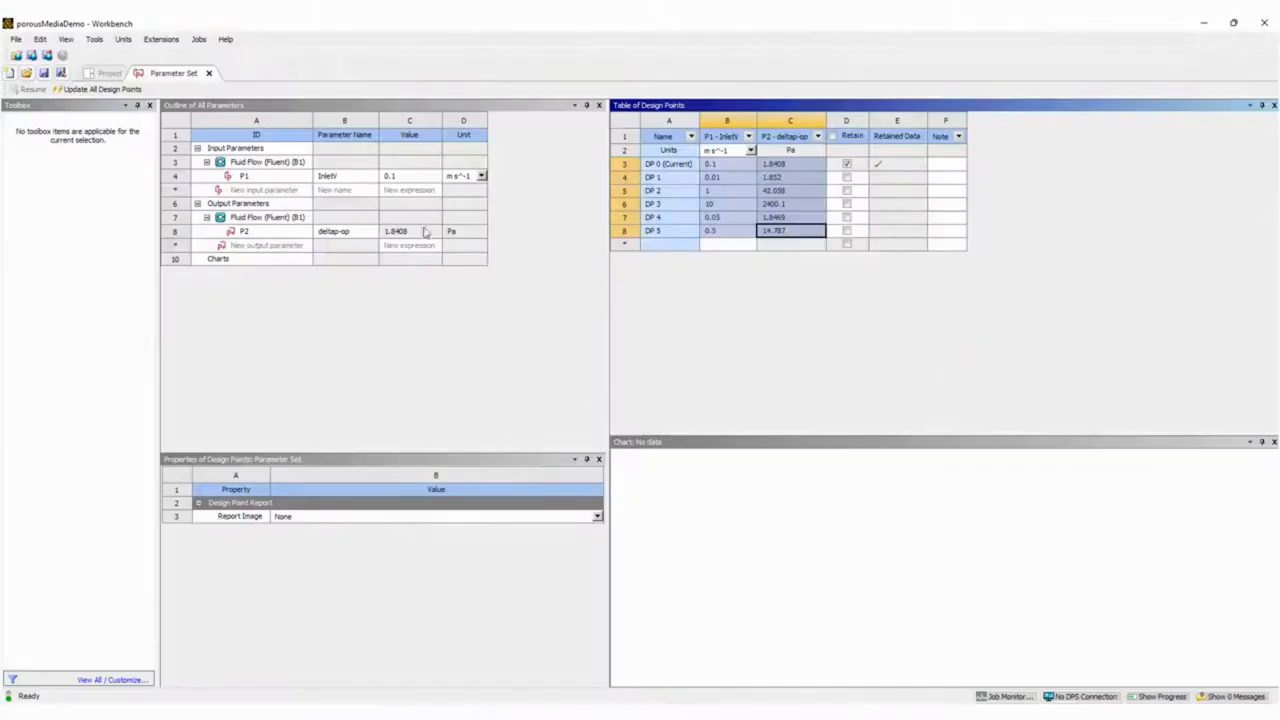
pyautogui.click(104, 73)
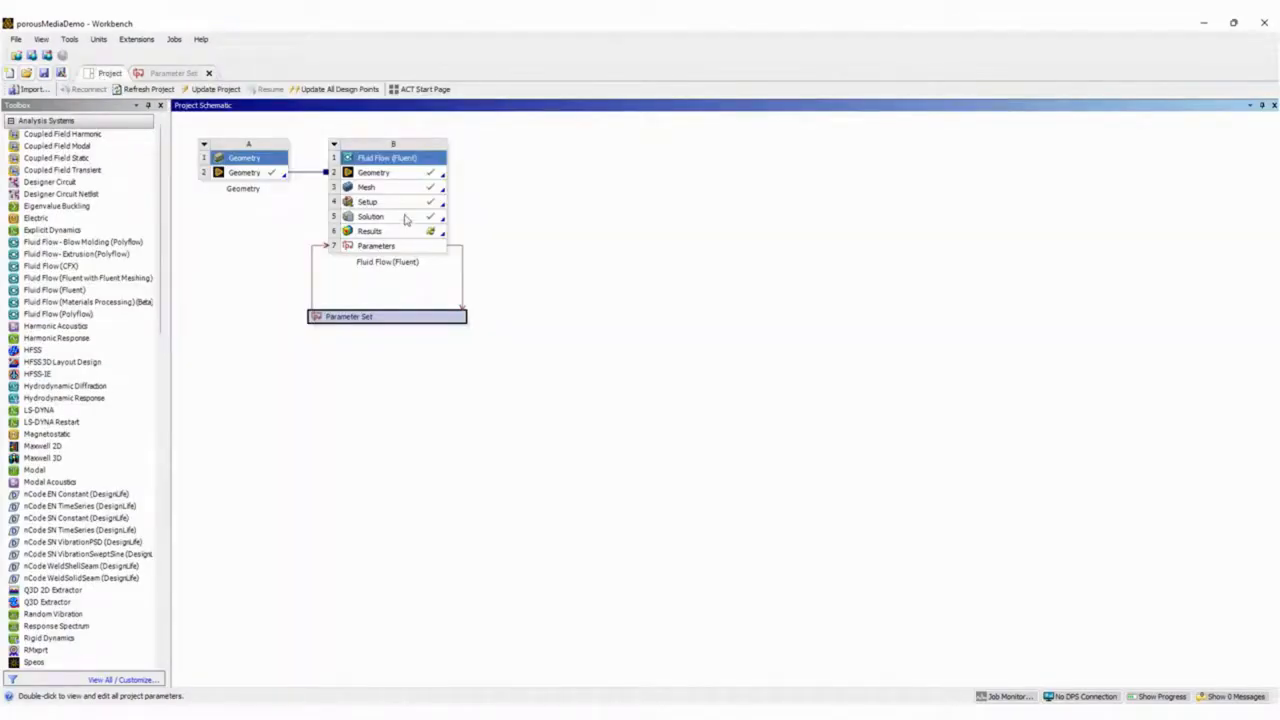
pyautogui.doubleClick(406, 217)
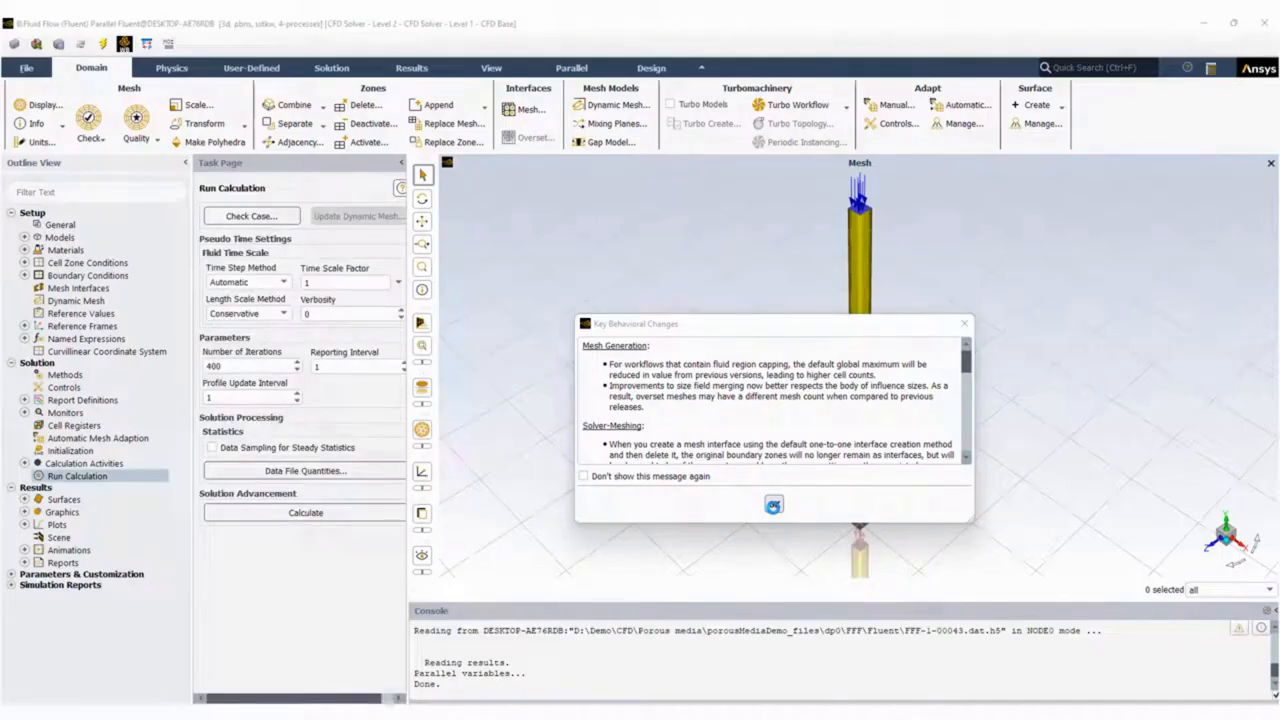
pyautogui.click(773, 506)
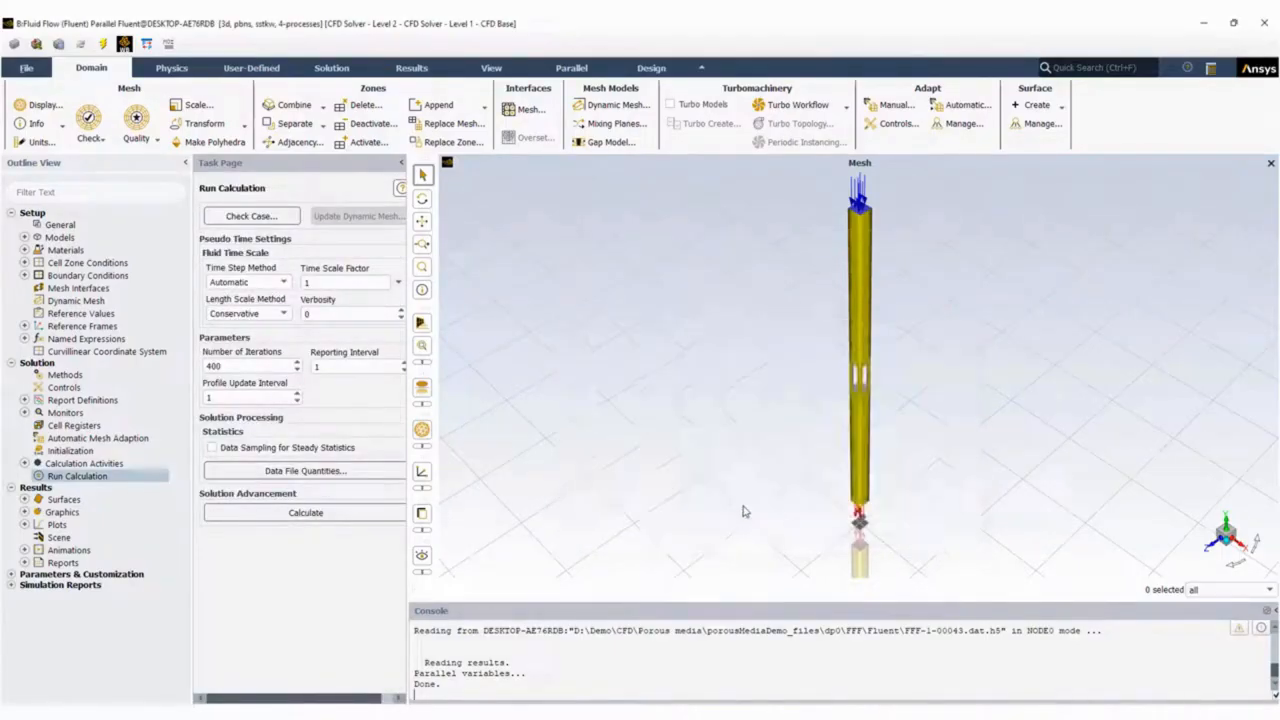
# Open the air fluid material's properties in Fluent and copy its density of 1.225 into D10 of the Book1 workbook.
pyautogui.click(24, 250)
pyautogui.click(37, 263)
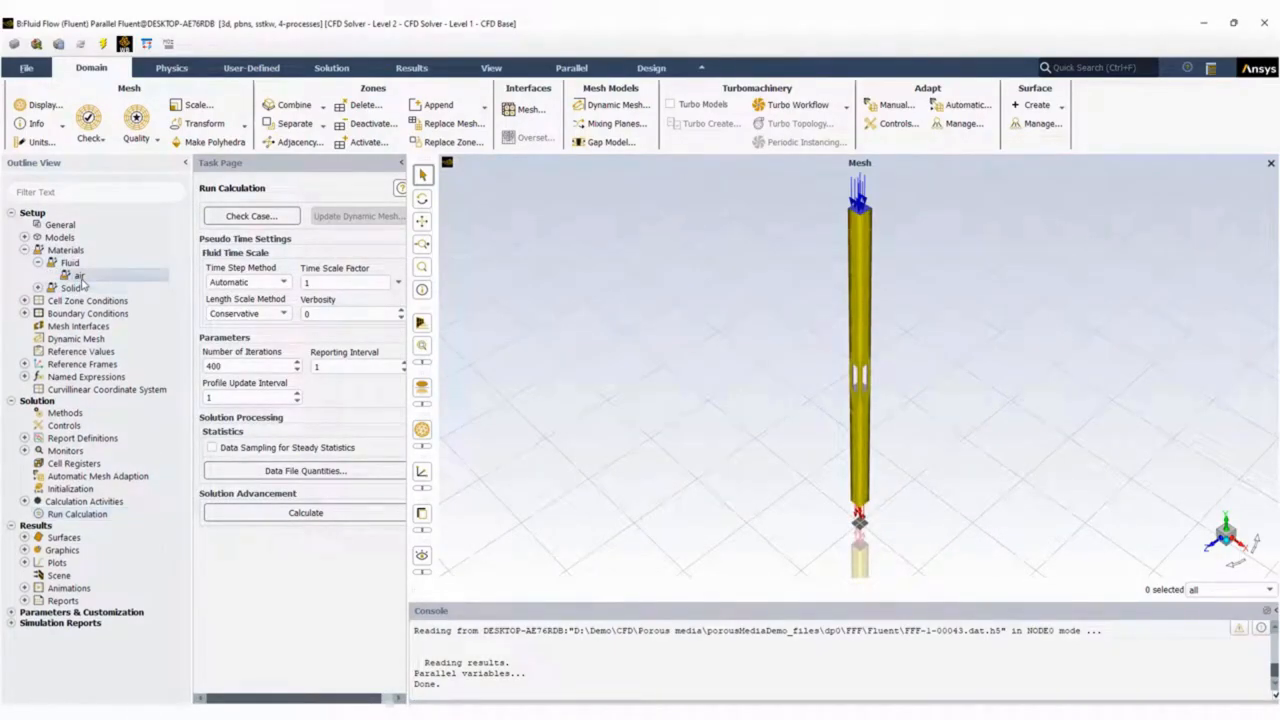
pyautogui.doubleClick(80, 277)
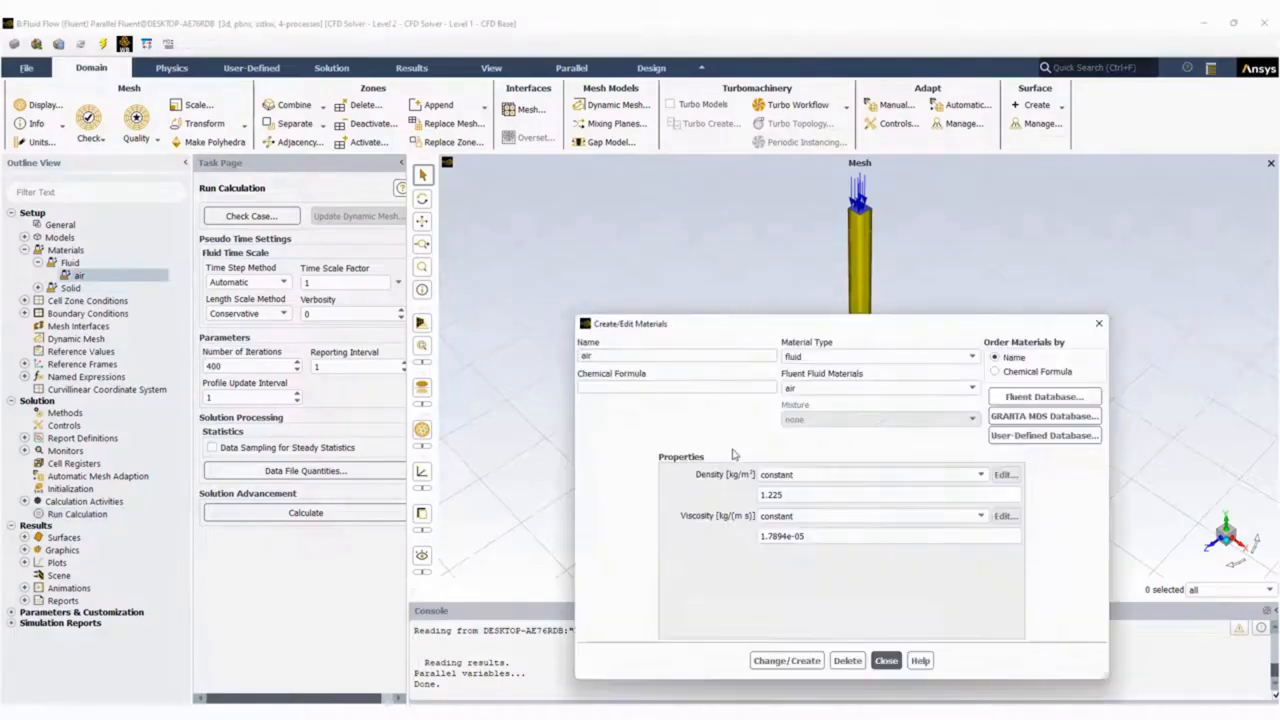
pyautogui.doubleClick(809, 497)
pyautogui.moveTo(809, 497); pyautogui.dragTo(760, 495)
pyautogui.hotkey('ctrl', 'c')
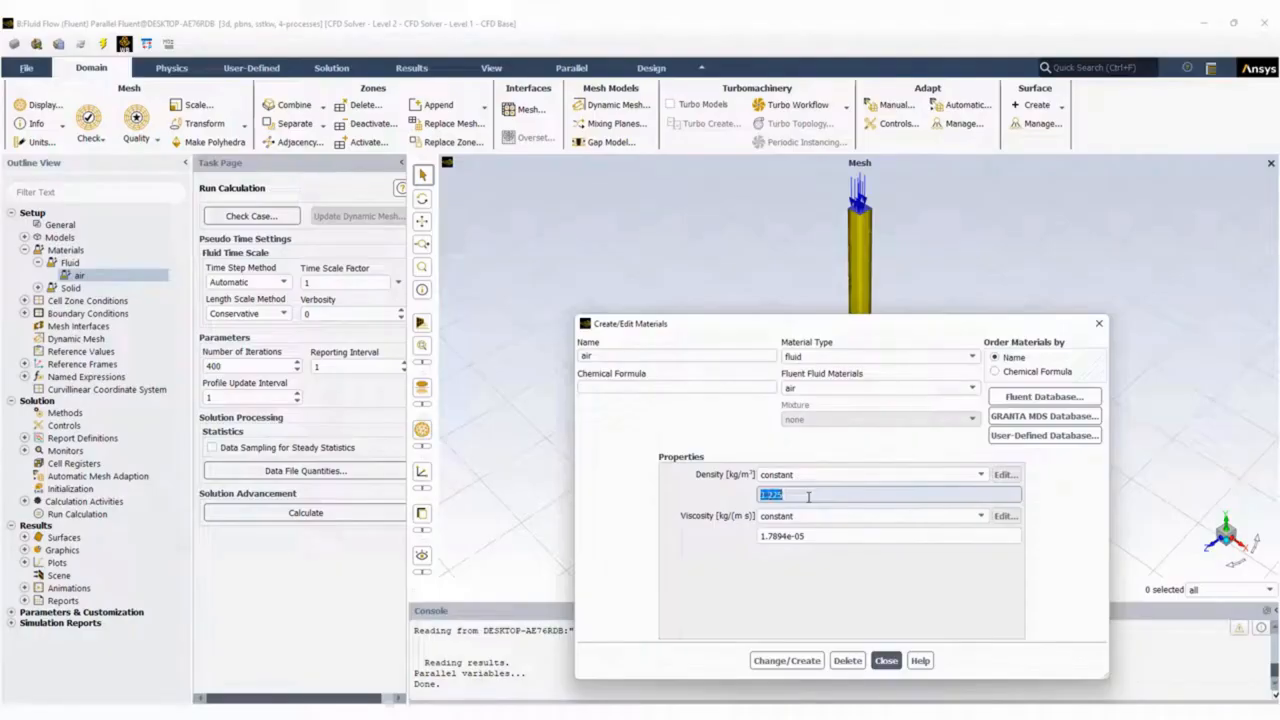
pyautogui.moveTo(760, 710)
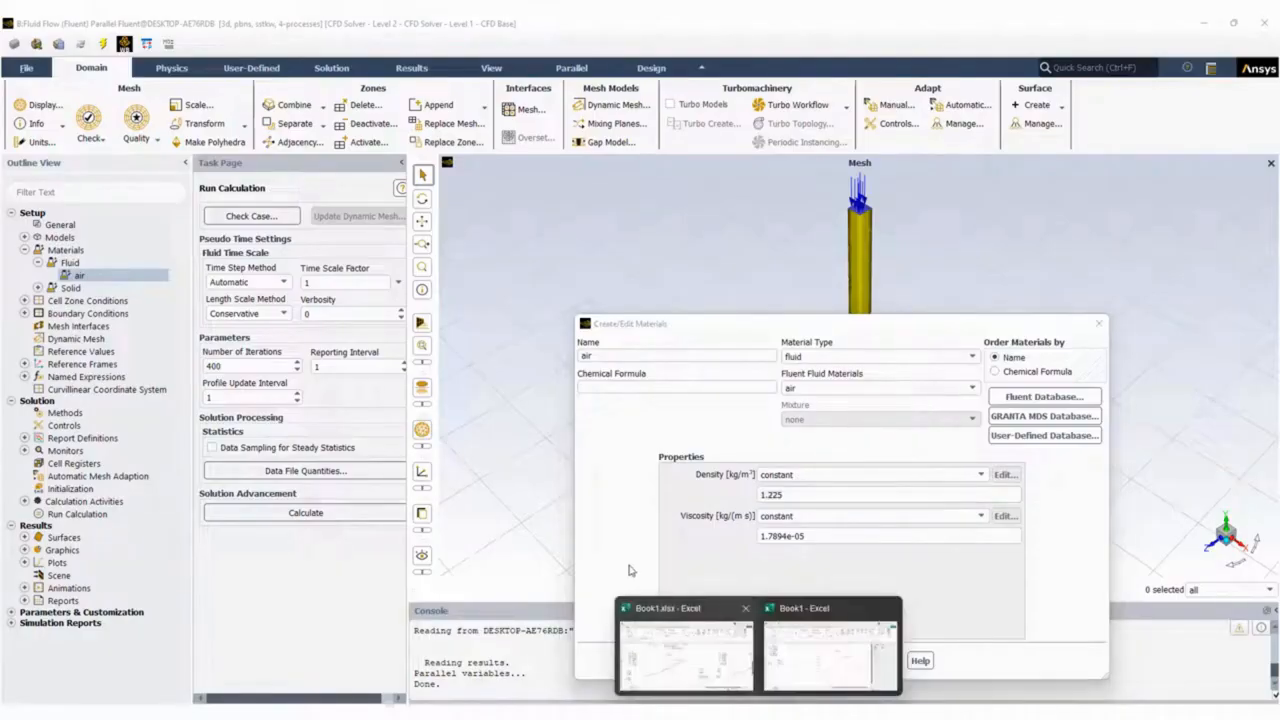
pyautogui.click(830, 645)
pyautogui.hotkey('ctrl', 'v')
pyautogui.hotkey('alt', 'Tab')
# Copy air's viscosity of 1.7894e-05 from Fluent into D11 and enter a thickness of 0.005 in D12.
pyautogui.moveTo(760, 536); pyautogui.dragTo(810, 531)
pyautogui.hotkey('ctrl', 'c')
pyautogui.hotkey('alt', 'Tab')
pyautogui.click(460, 377)
pyautogui.hotkey('ctrl', 'v')
pyautogui.press('Return')
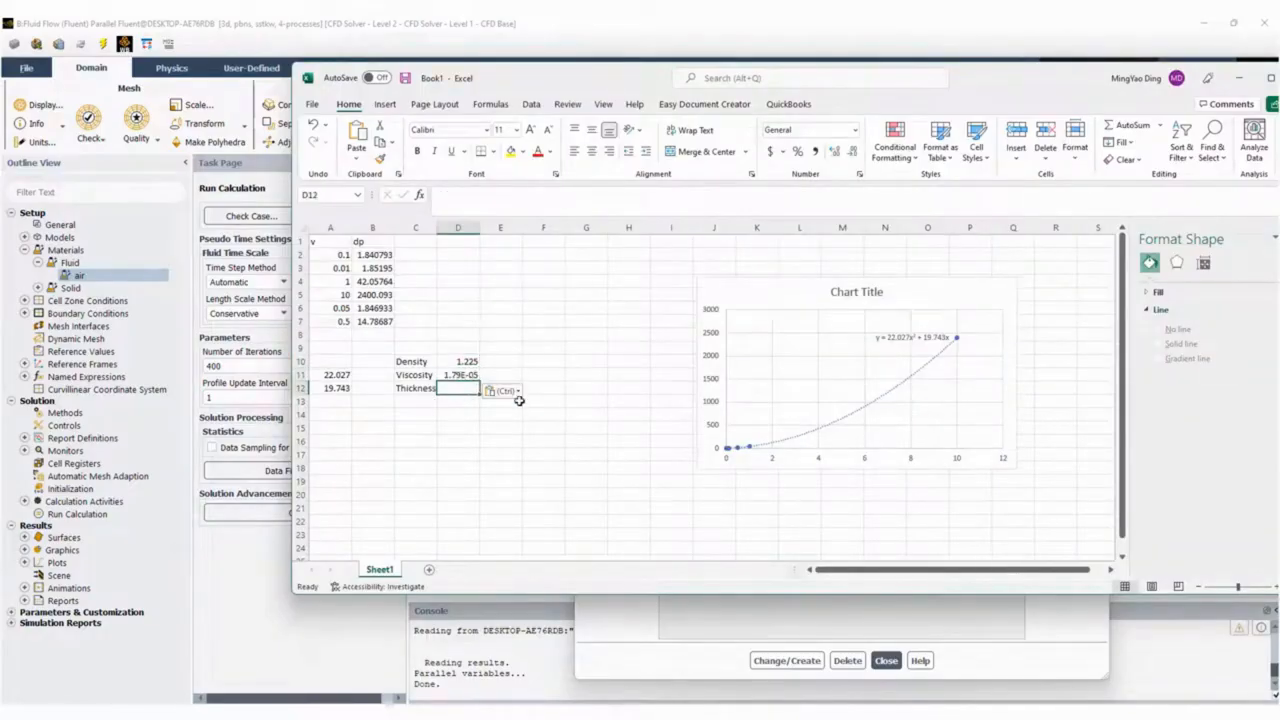
pyautogui.write('0.00')
pyautogui.press('Return')
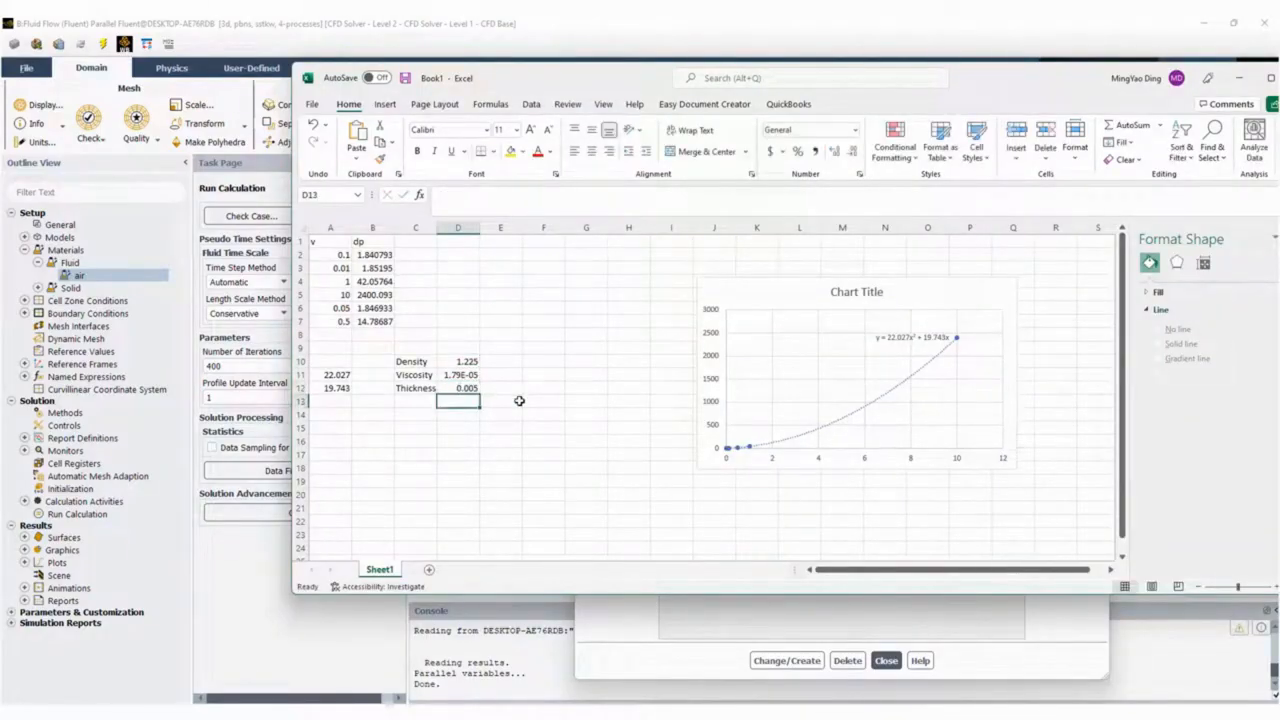
# Enter the label "Vicous resistance" in cell C14.
pyautogui.press('Right')
pyautogui.press('Up')
pyautogui.press('Up')
pyautogui.press('Right')
pyautogui.press('Up')
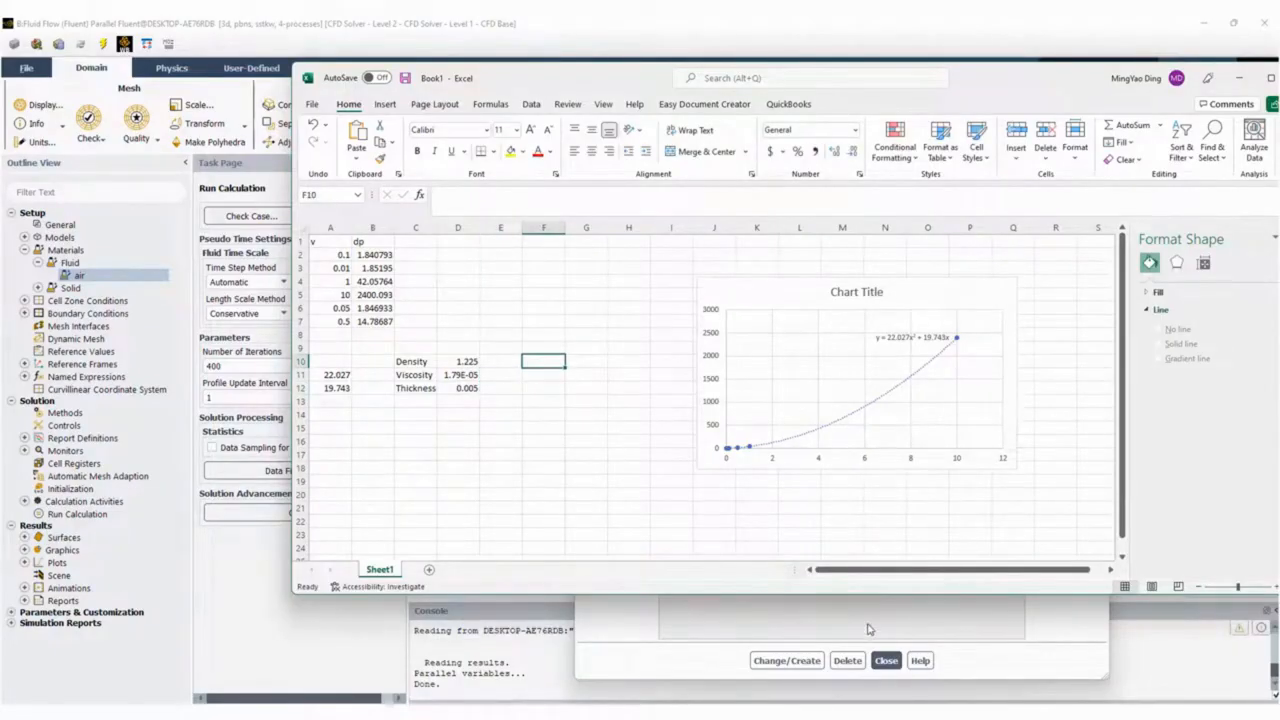
pyautogui.press('Down')
pyautogui.press('Down')
pyautogui.press('Down')
pyautogui.press('Down')
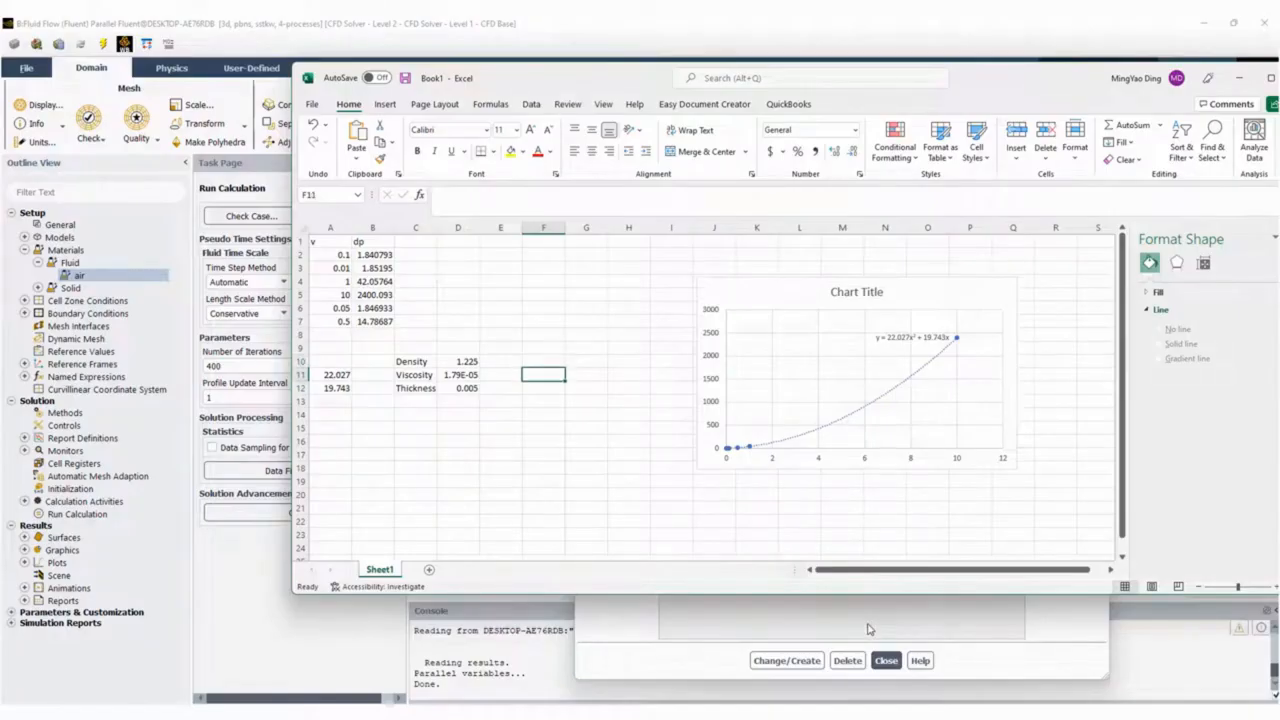
pyautogui.press('Left')
pyautogui.press('Left')
pyautogui.press('Left')
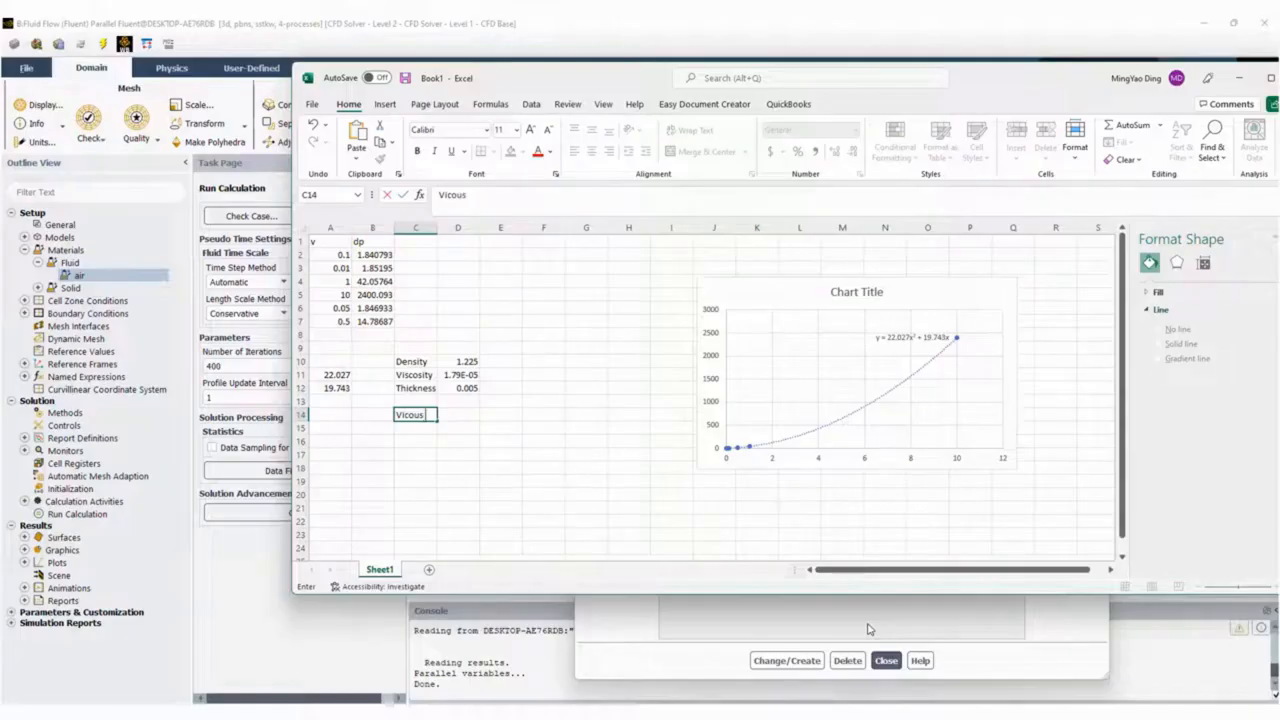
pyautogui.write('esistance')
pyautogui.press('Return')
# Enter the label "Inertial resistance" in C15, select D14 and widen column C to fit both labels.
pyautogui.write('(')
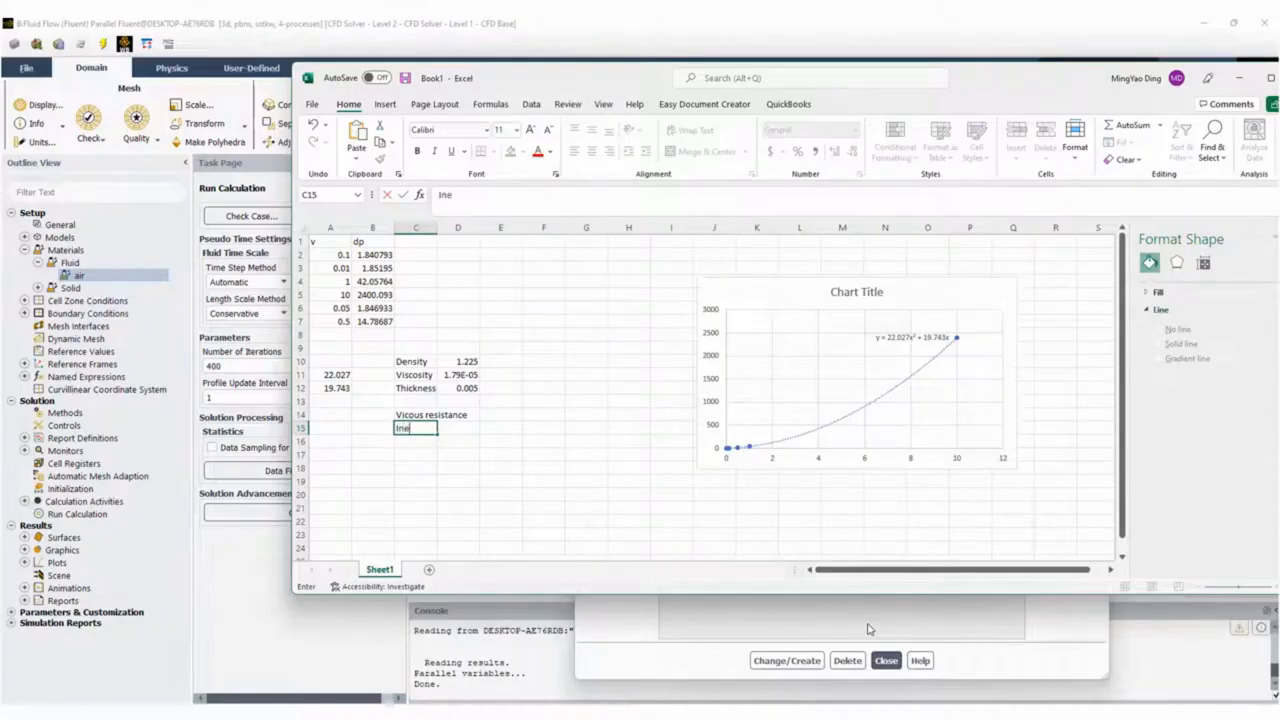
pyautogui.write('nertial')
pyautogui.hotkey('ctrl', 'Return')
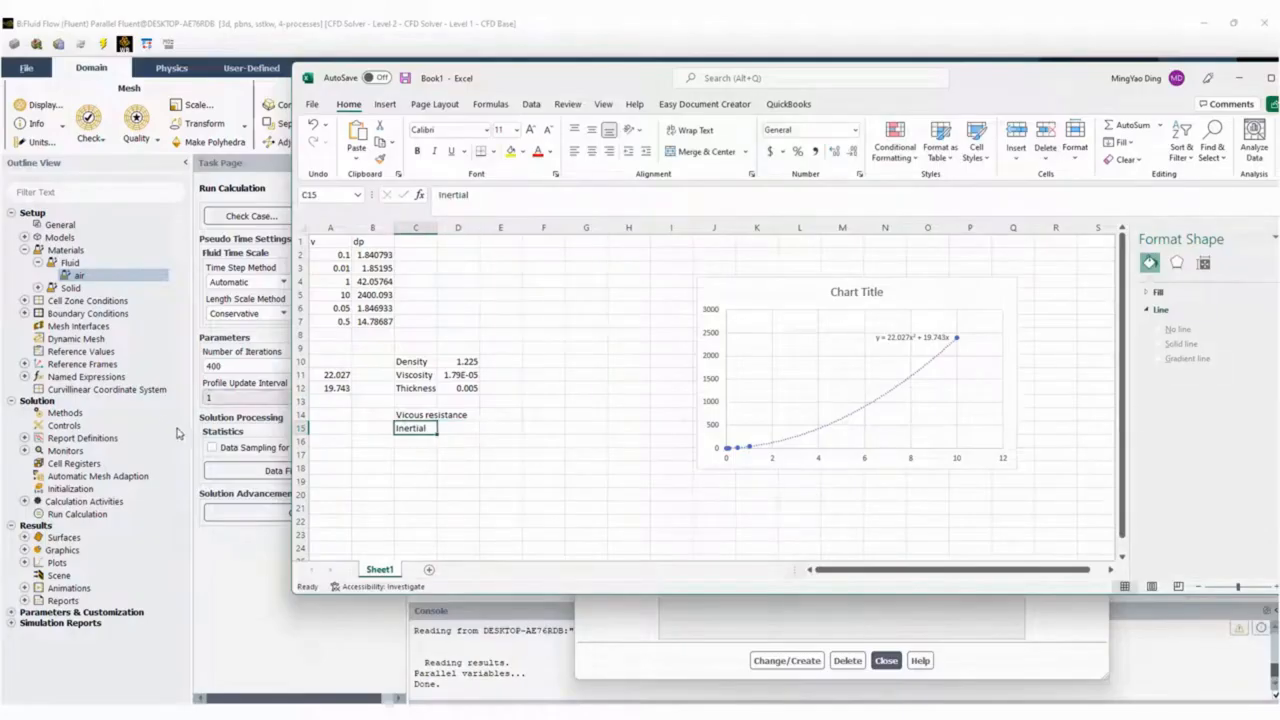
pyautogui.click(505, 194)
pyautogui.write('resistance')
pyautogui.press('Return')
pyautogui.press('Right')
pyautogui.press('Up')
pyautogui.press('Up')
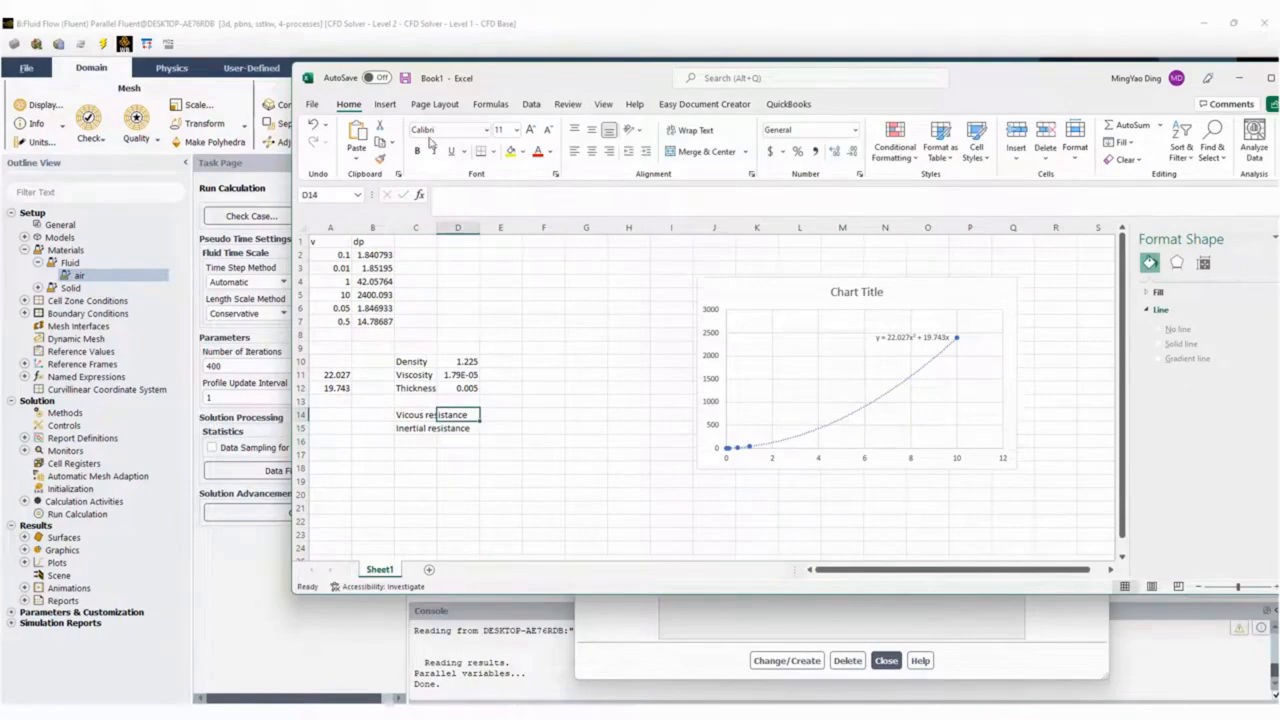
pyautogui.moveTo(437, 228); pyautogui.dragTo(490, 228)
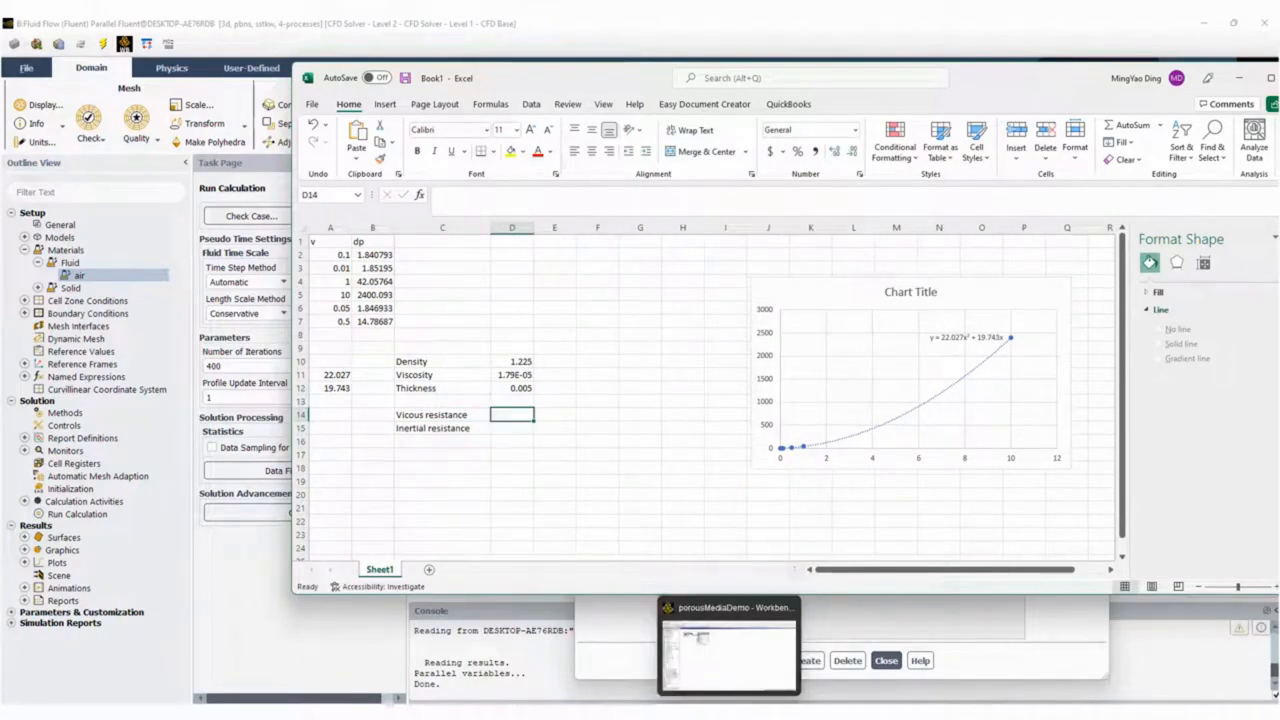
# Switch to the Ansys Help page on Porous Media Conditions and examine the equations that derive the curve coefficients.
pyautogui.click(700, 713)
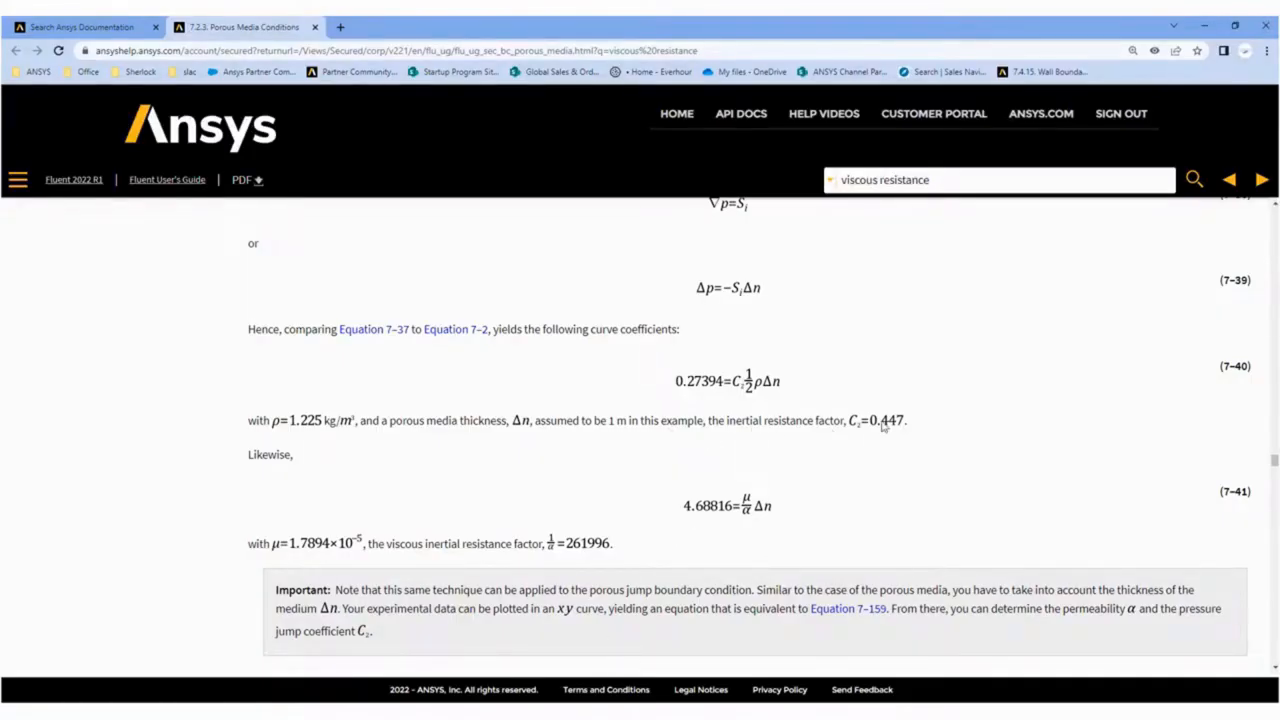
pyautogui.scroll(4, 669, 322)
pyautogui.scroll(-1, 693, 345)
pyautogui.scroll(-3, 765, 370)
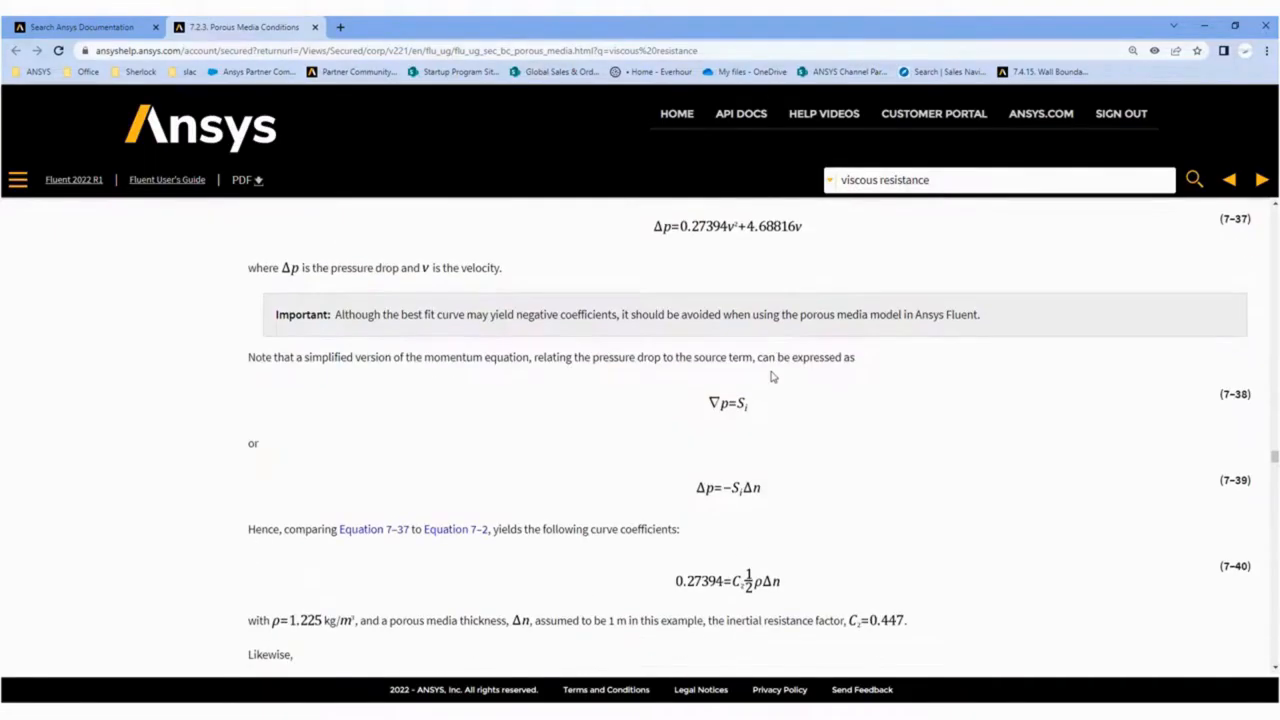
pyautogui.scroll(2, 771, 376)
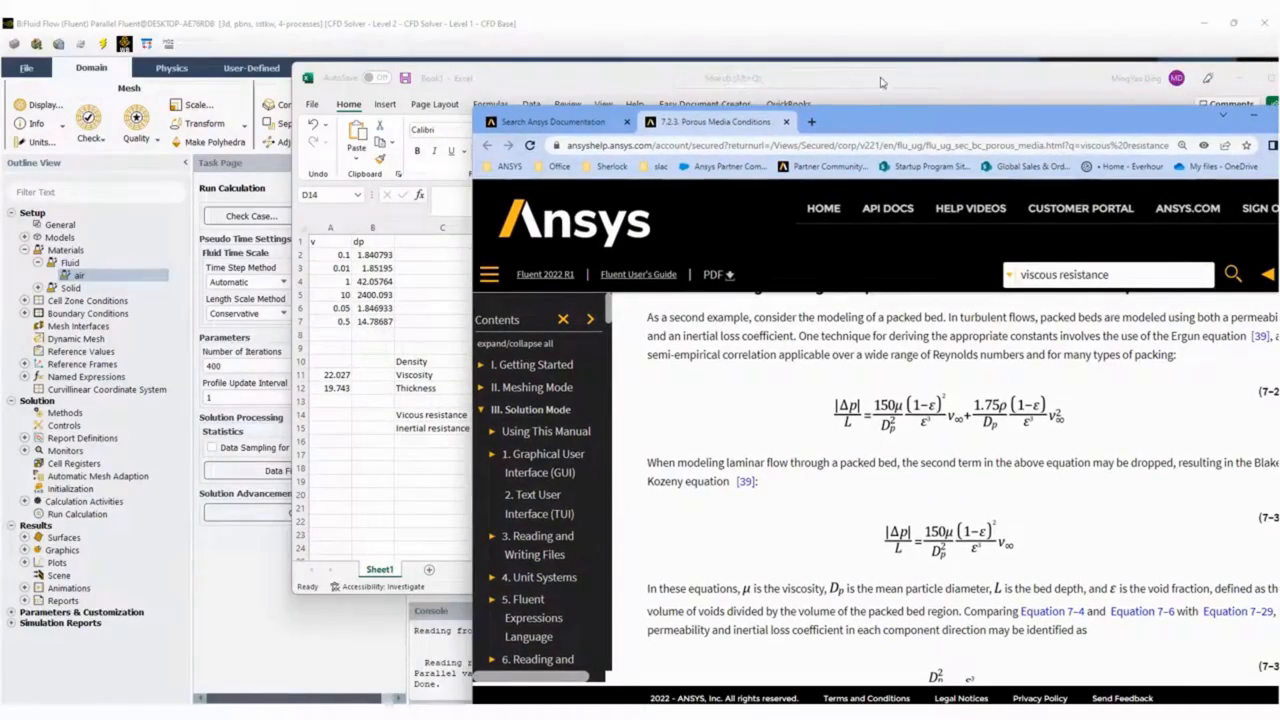
# Arrange the Book1 workbook beside the Ansys Help page so that equations 7-40 and 7-41 stay readable.
pyautogui.moveTo(852, 83); pyautogui.dragTo(650, 85)
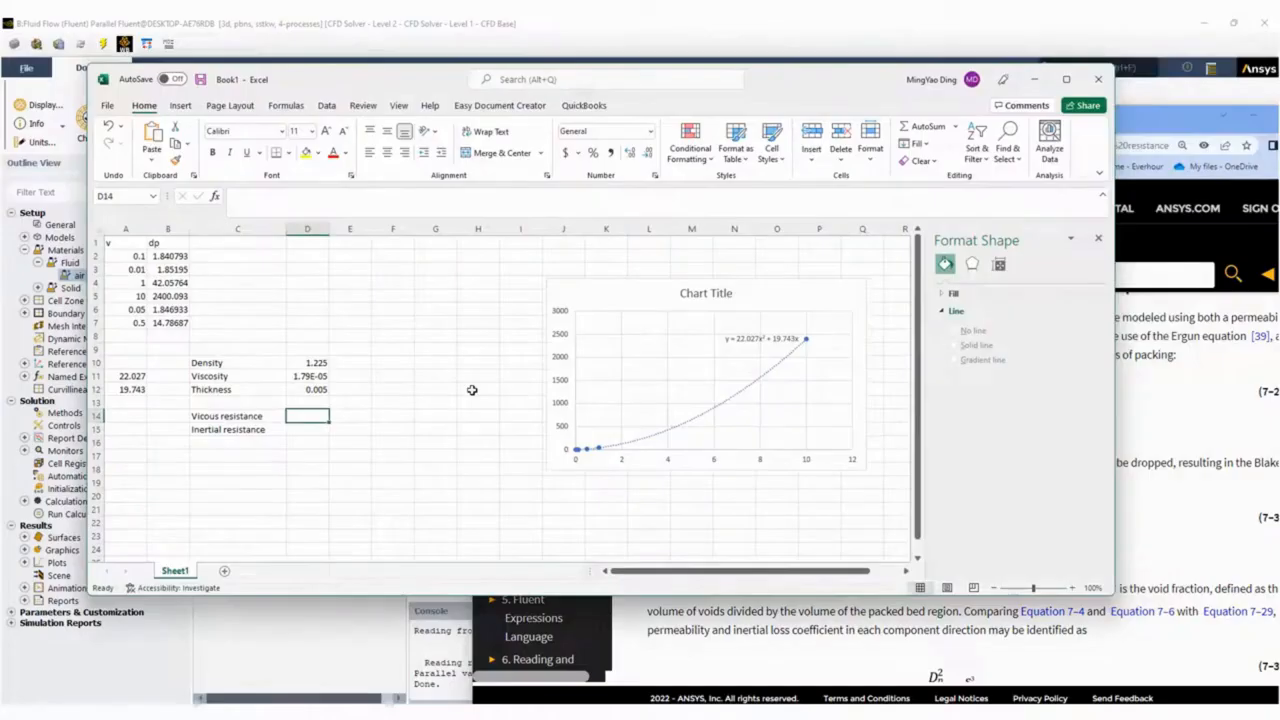
pyautogui.click(997, 647)
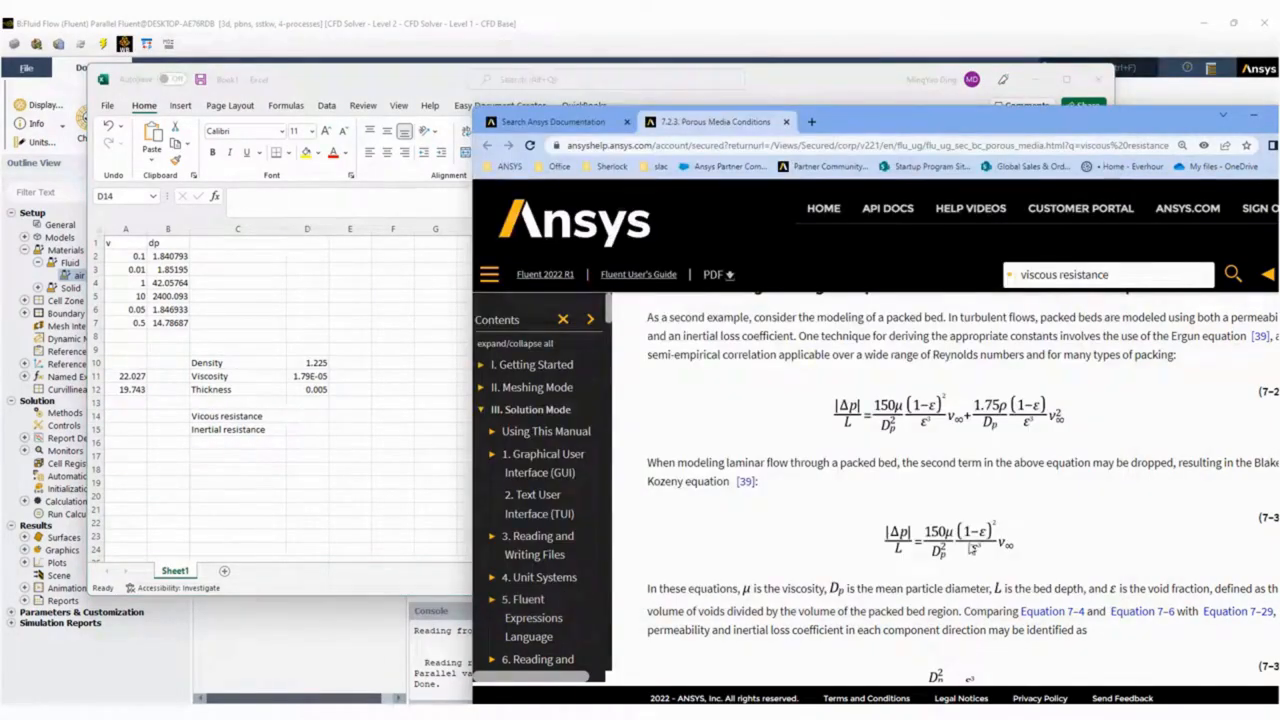
pyautogui.scroll(-10, 970, 585)
pyautogui.scroll(-12, 969, 516)
pyautogui.scroll(-4, 969, 516)
pyautogui.scroll(1, 978, 426)
pyautogui.moveTo(828, 78); pyautogui.dragTo(746, 58)
pyautogui.moveTo(1030, 564); pyautogui.dragTo(874, 340)
pyautogui.click(857, 216)
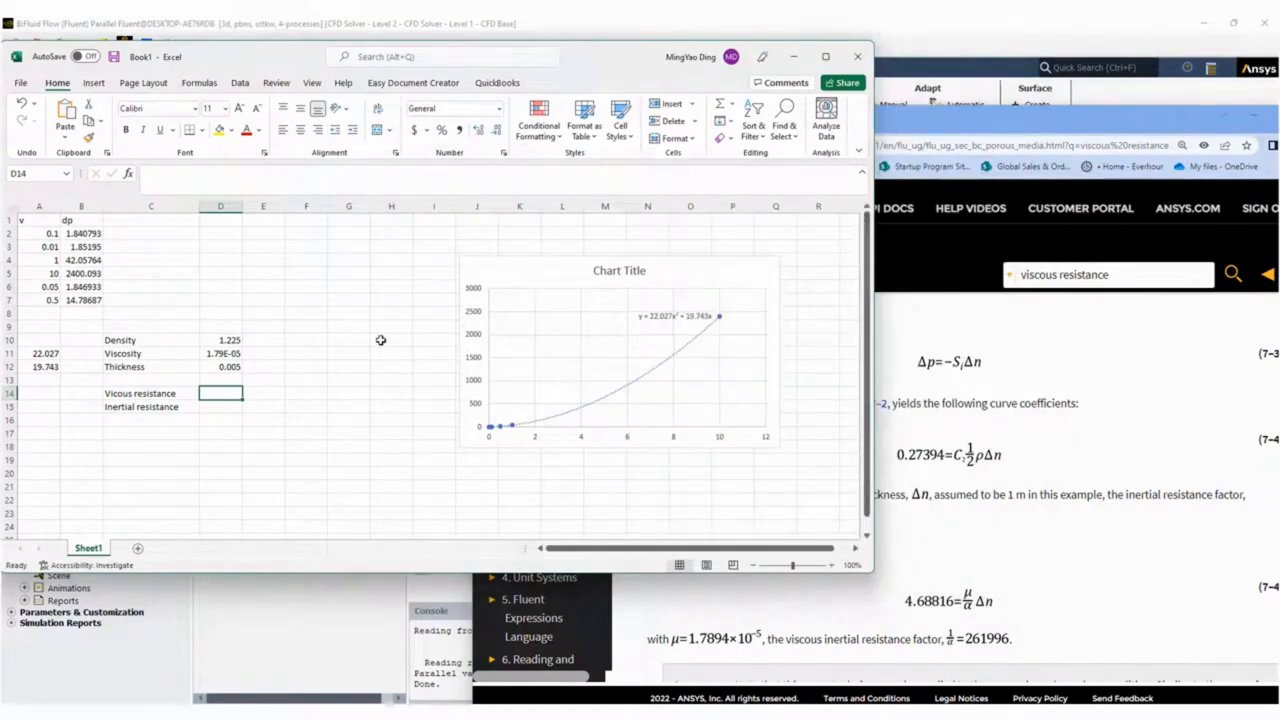
# Enter the formula =A11*2/D10/D12 in D14.
pyautogui.write('=')
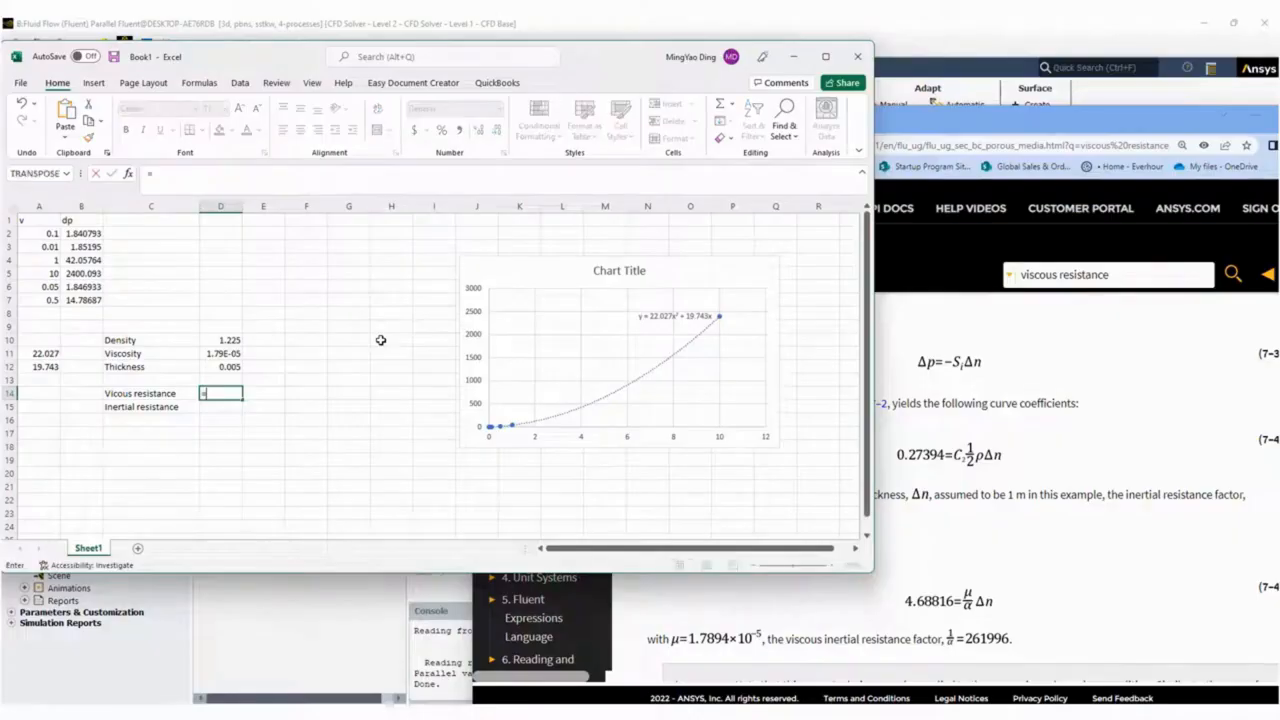
pyautogui.click(44, 353)
pyautogui.write('*2/')
pyautogui.click(230, 342)
pyautogui.write('/')
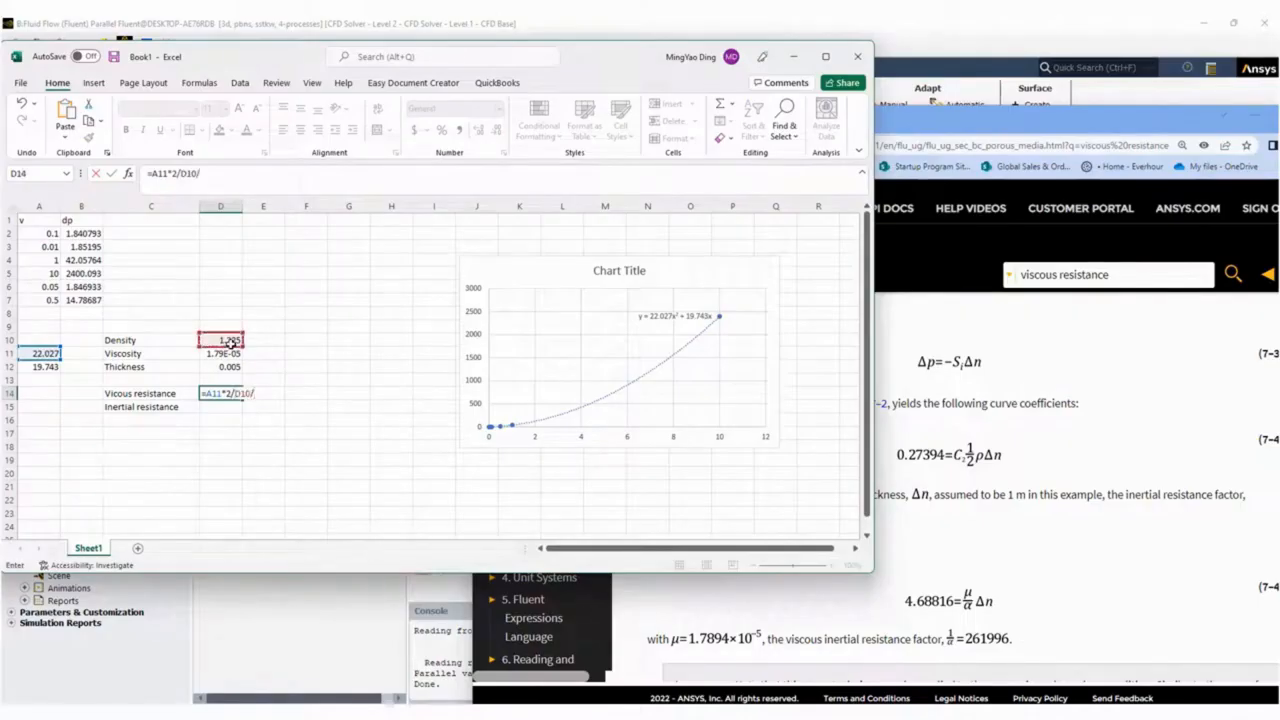
pyautogui.click(232, 366)
pyautogui.press('Return')
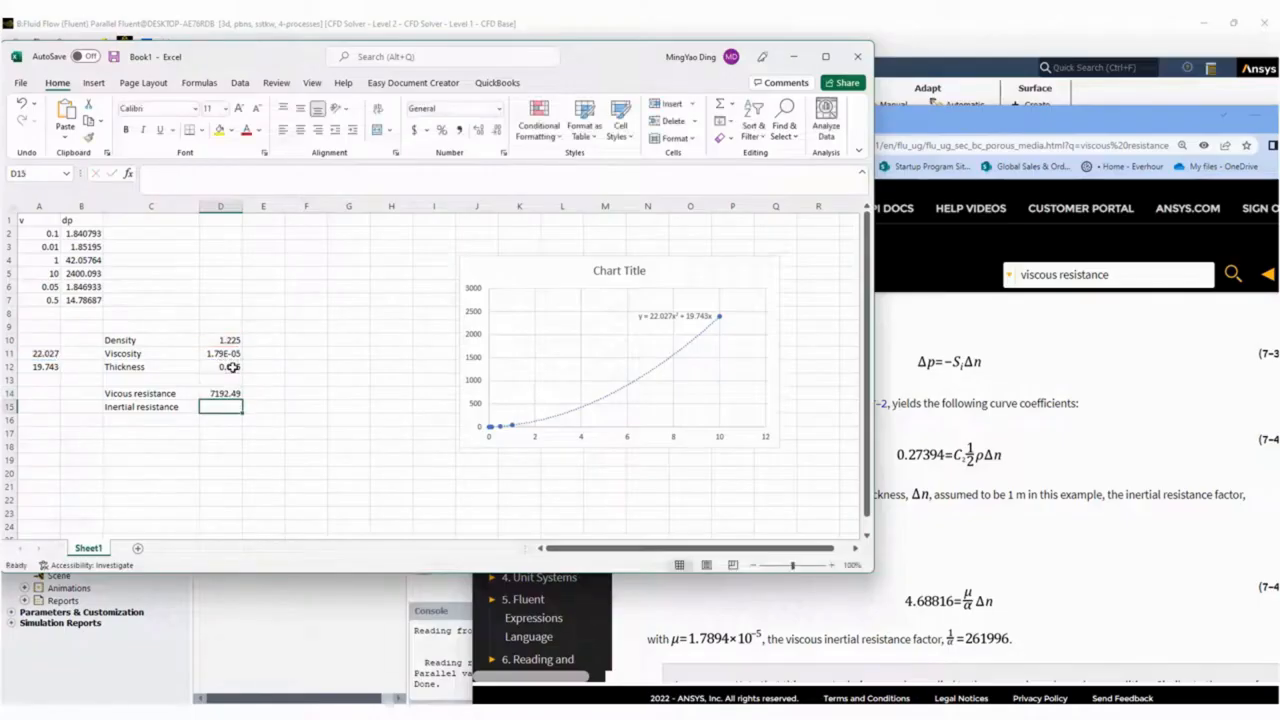
# Enter the formula =A12/D11/D12 in D15 and select D14.
pyautogui.write('=')
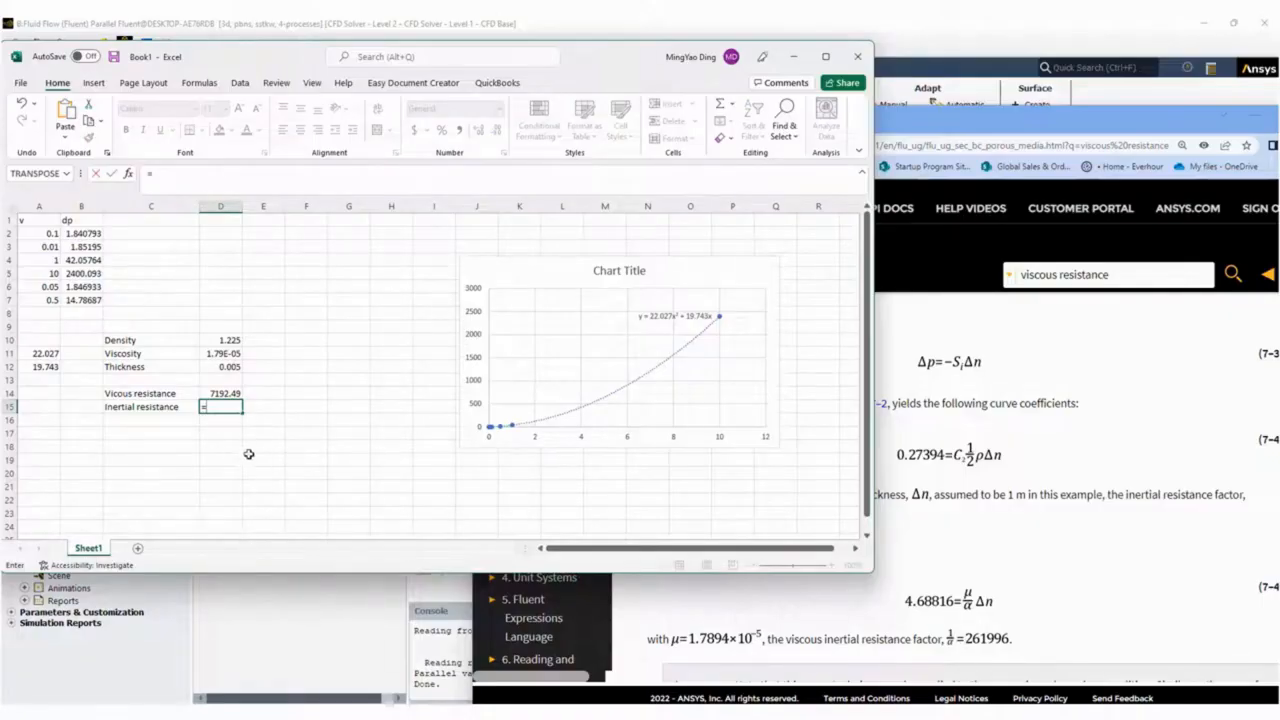
pyautogui.click(44, 367)
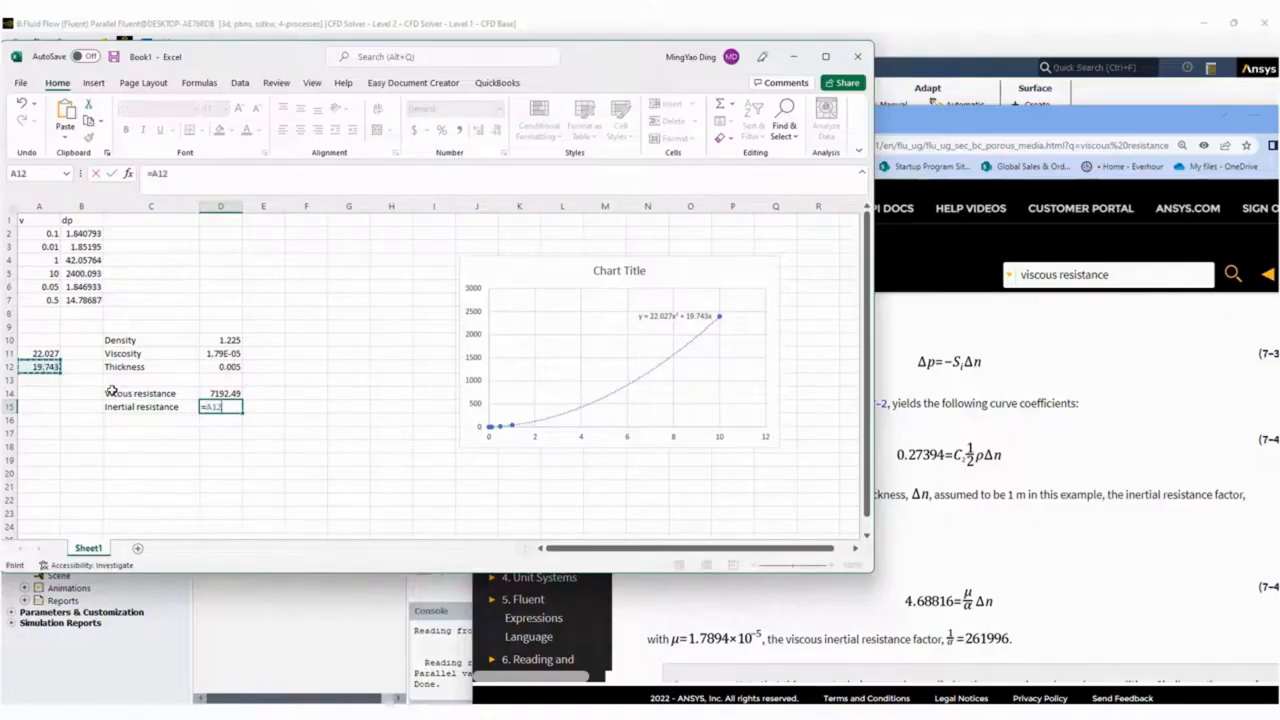
pyautogui.write('/')
pyautogui.click(224, 354)
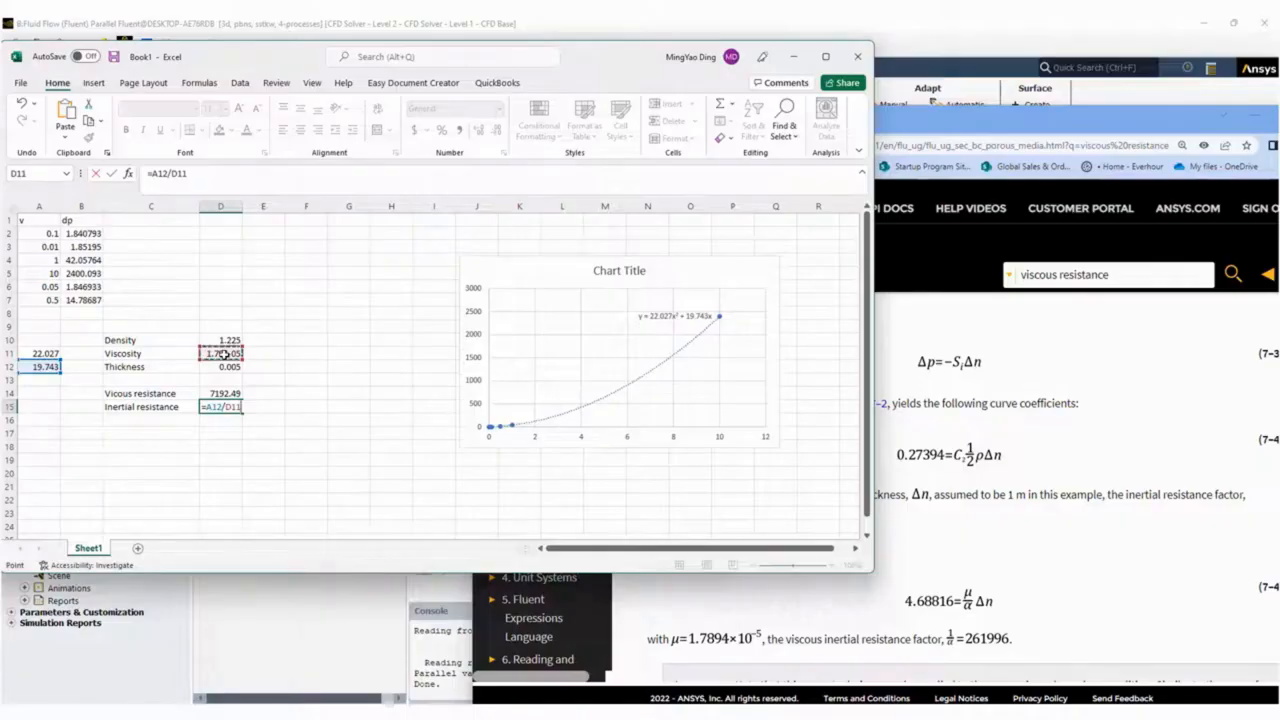
pyautogui.write('/')
pyautogui.click(228, 368)
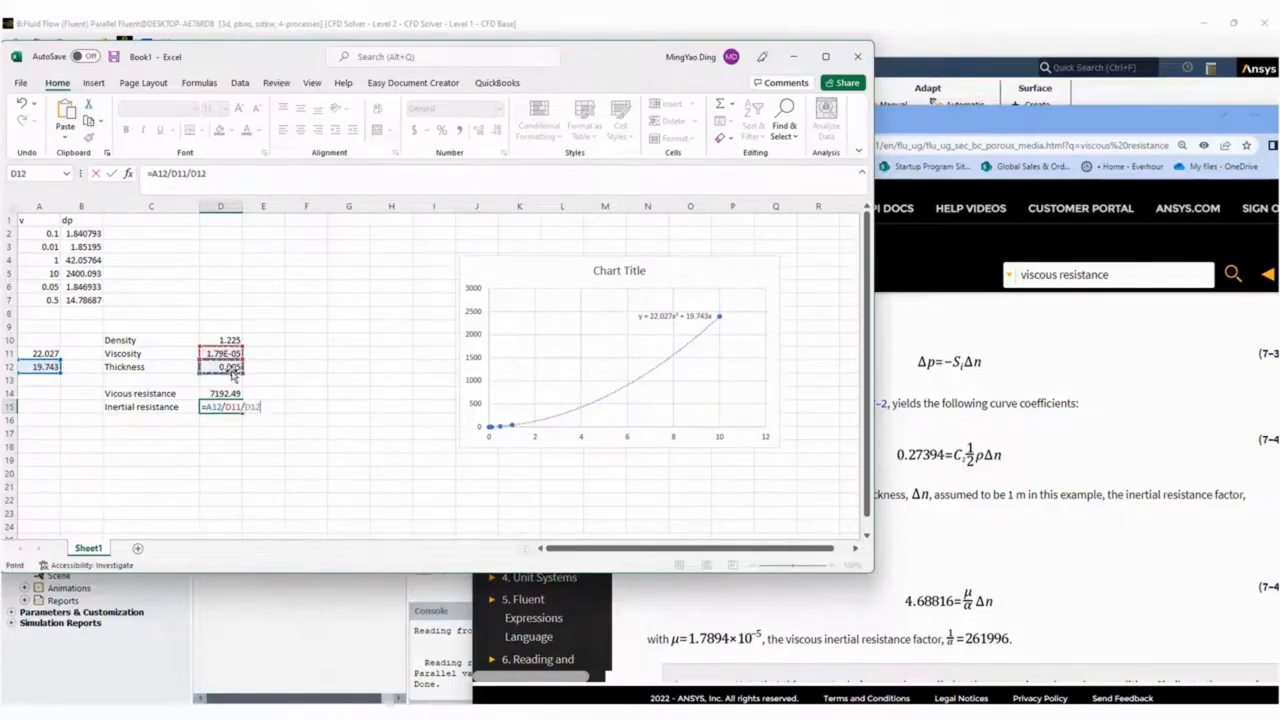
pyautogui.press('Return')
pyautogui.press('Up')
pyautogui.press('Up')
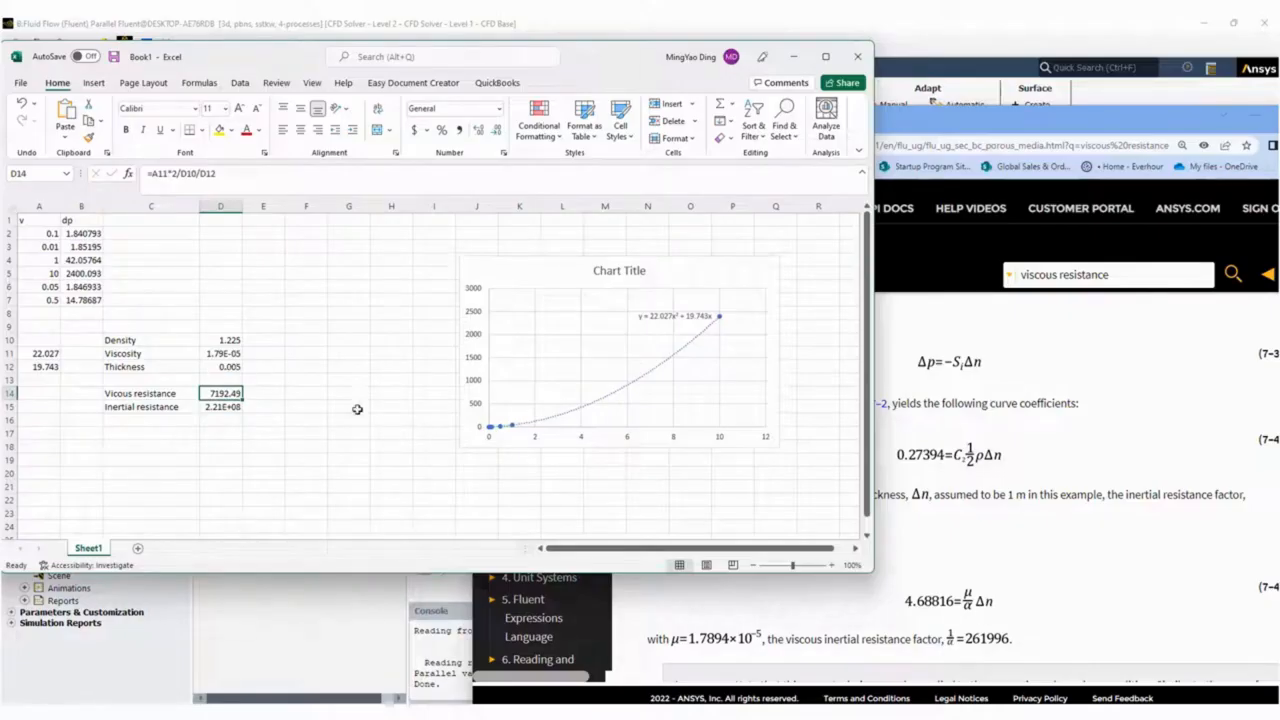
# Check in the Ansys Help page which curve coefficient gives the inertial resistance and which the viscous resistance.
pyautogui.click(1013, 507)
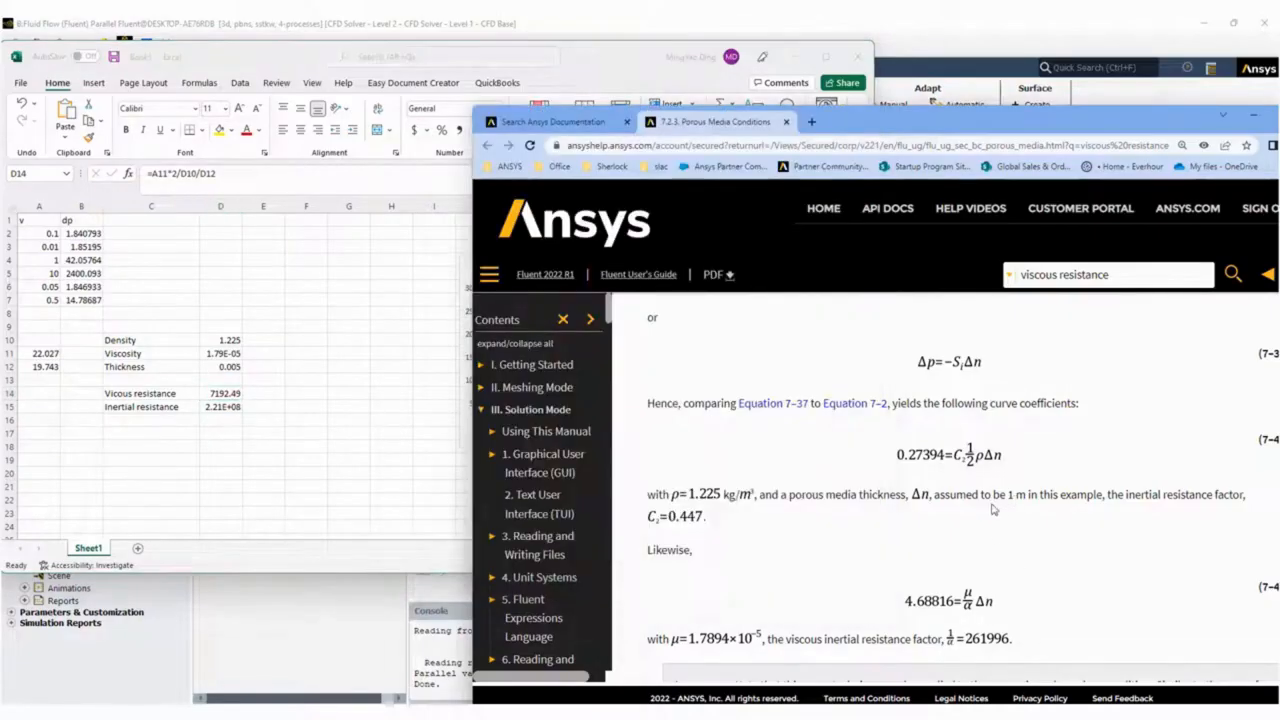
pyautogui.scroll(2, 995, 510)
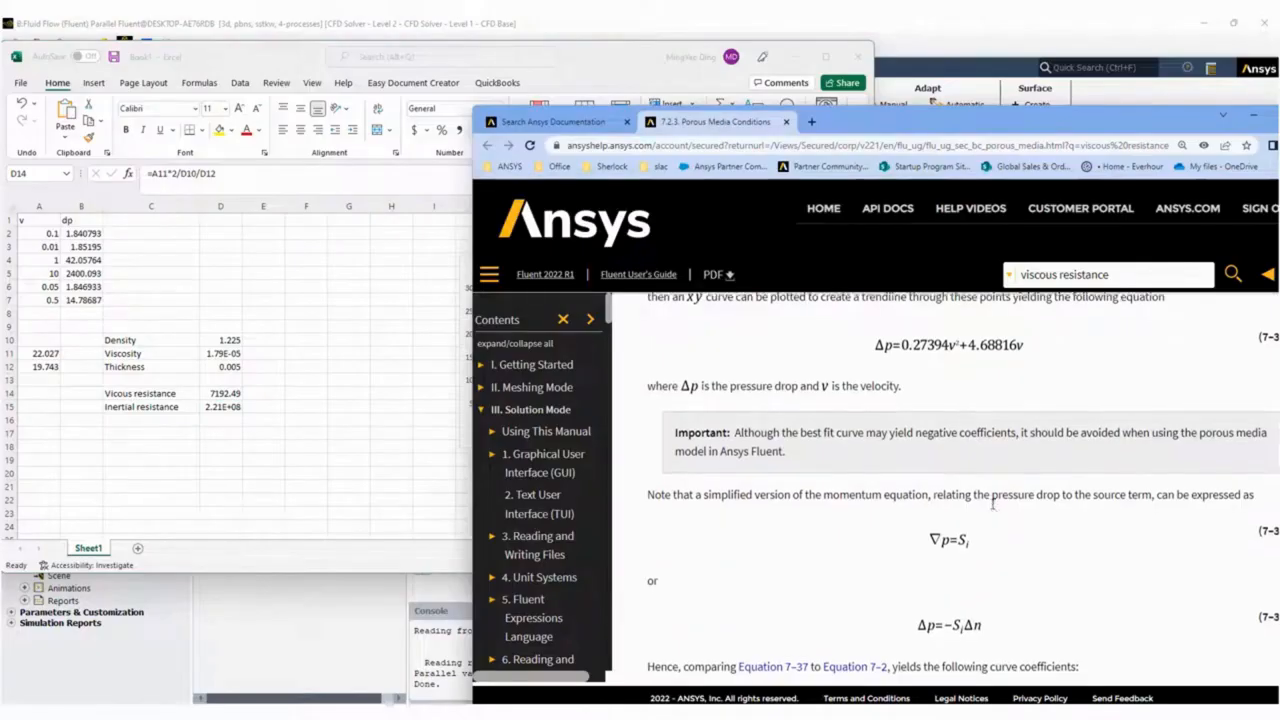
pyautogui.scroll(-2, 992, 512)
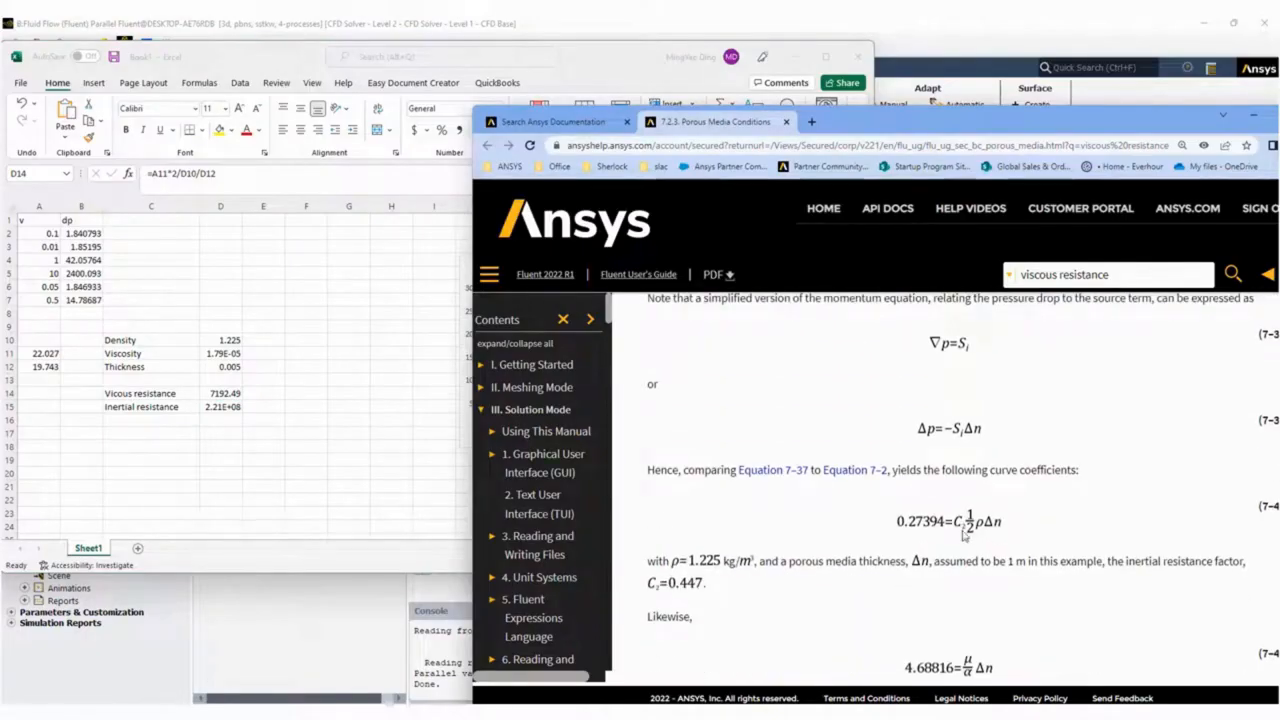
pyautogui.scroll(5, 963, 536)
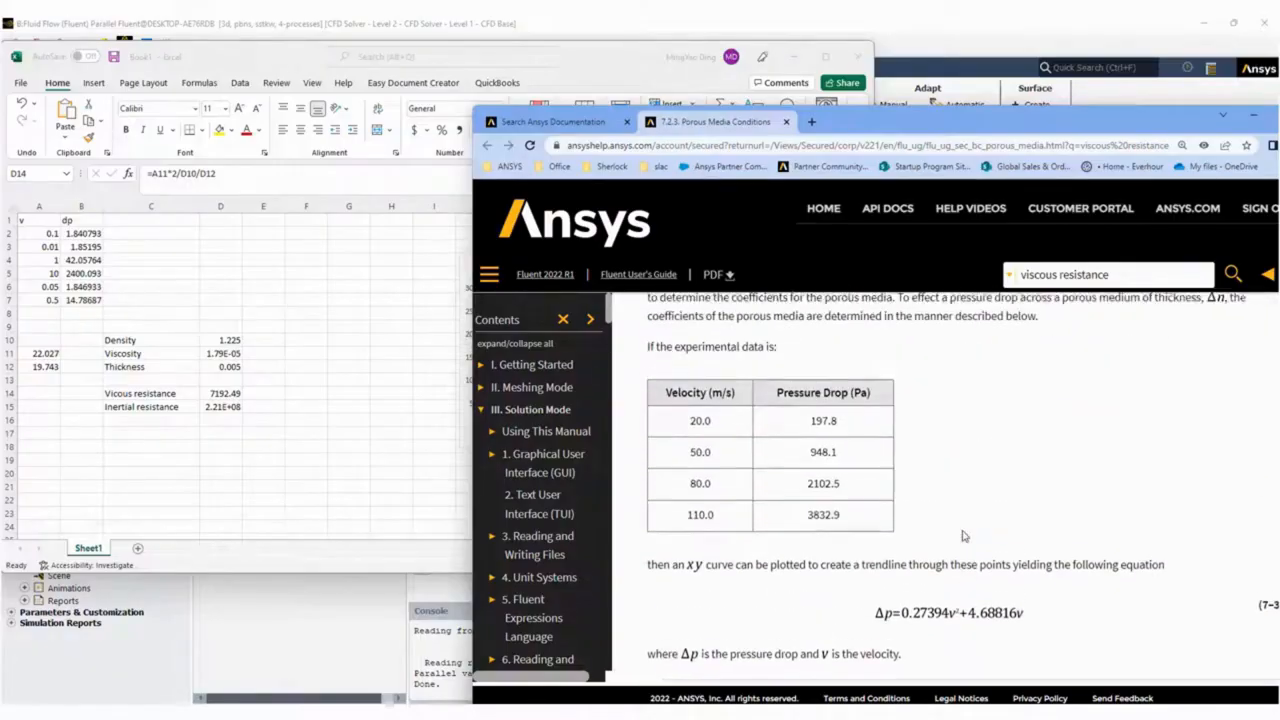
pyautogui.scroll(-5, 963, 536)
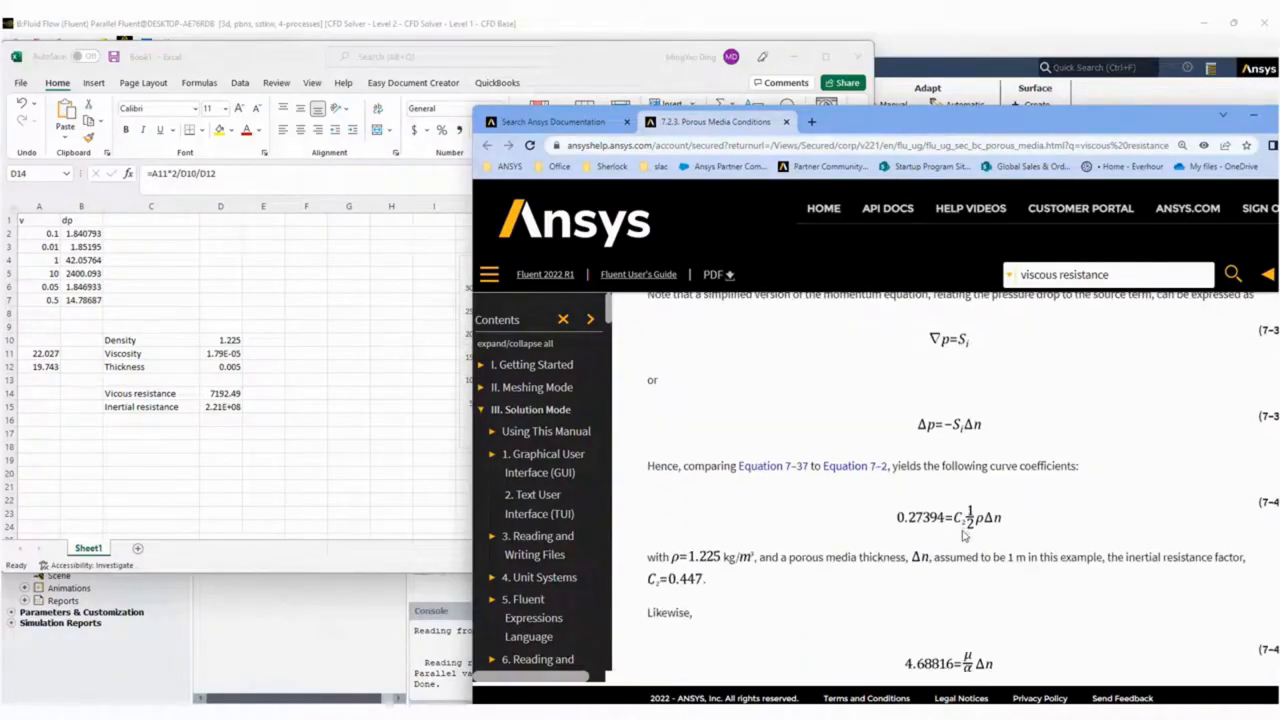
pyautogui.scroll(-3, 963, 536)
pyautogui.scroll(2, 963, 536)
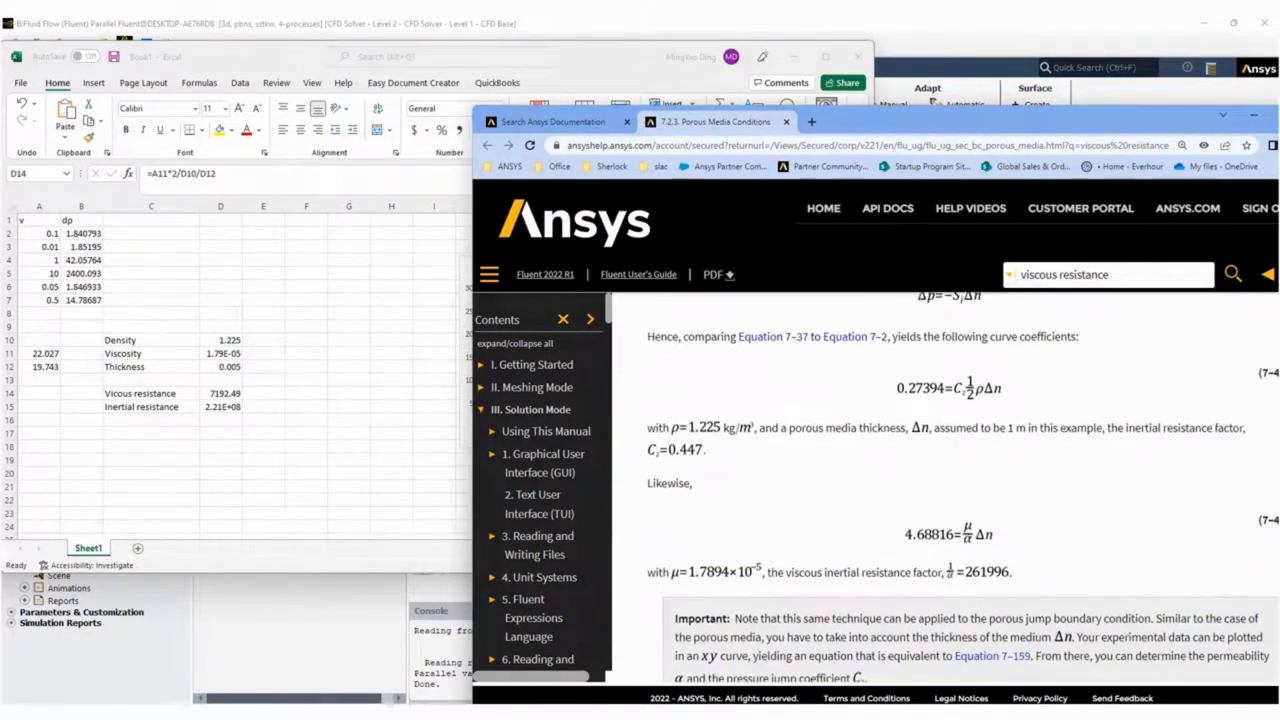
# Try to paste the D15 result into D14, and undo the paste.
pyautogui.doubleClick(220, 407)
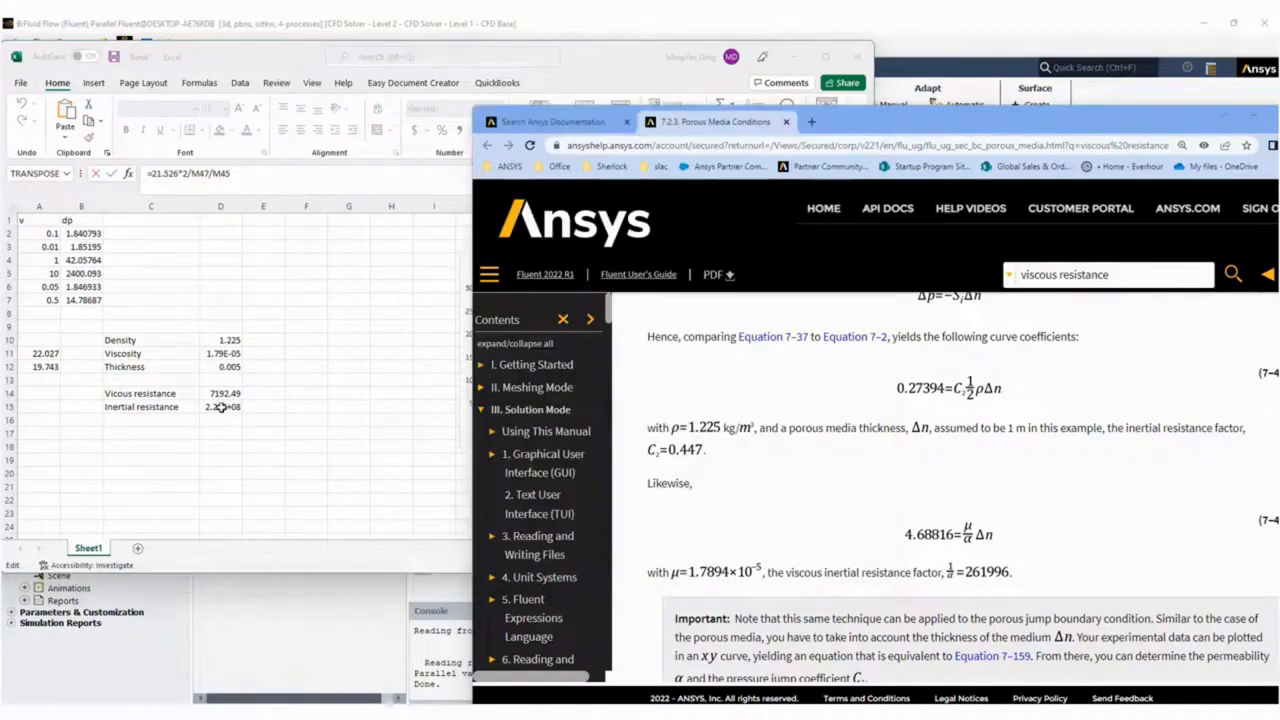
pyautogui.click(222, 407)
pyautogui.click(230, 407)
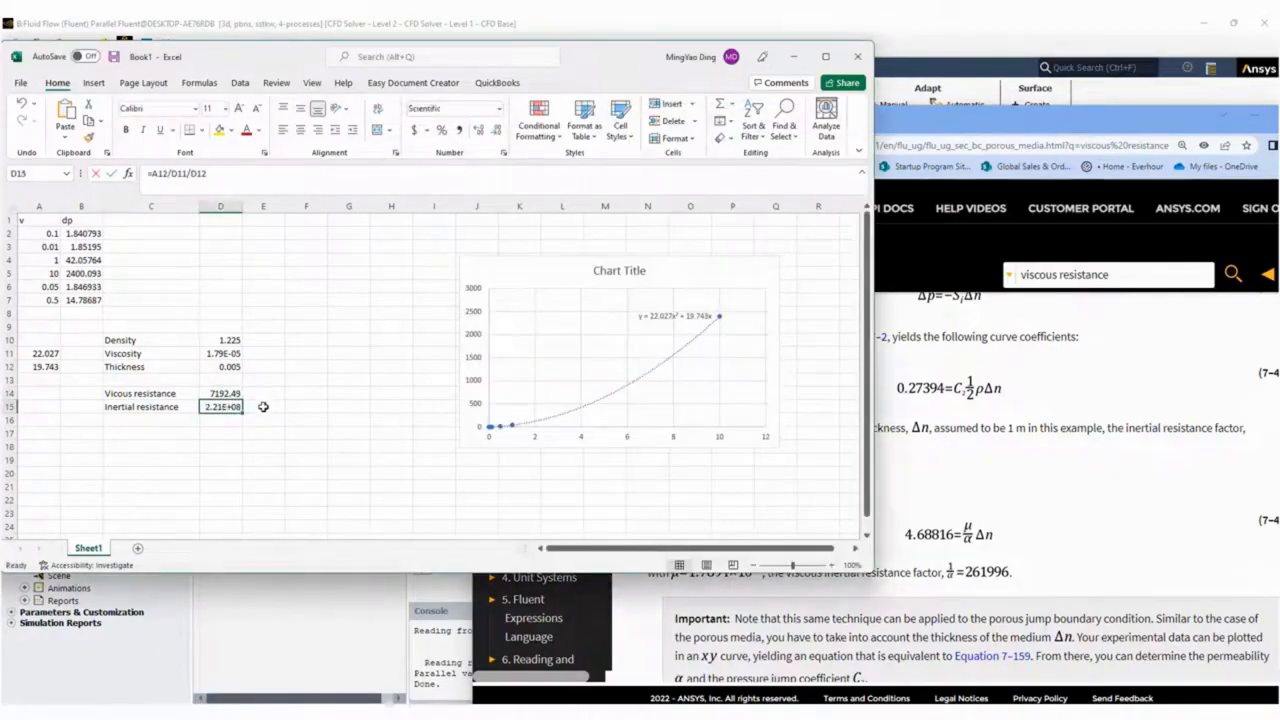
pyautogui.hotkey('ctrl', 'c')
pyautogui.press('Up')
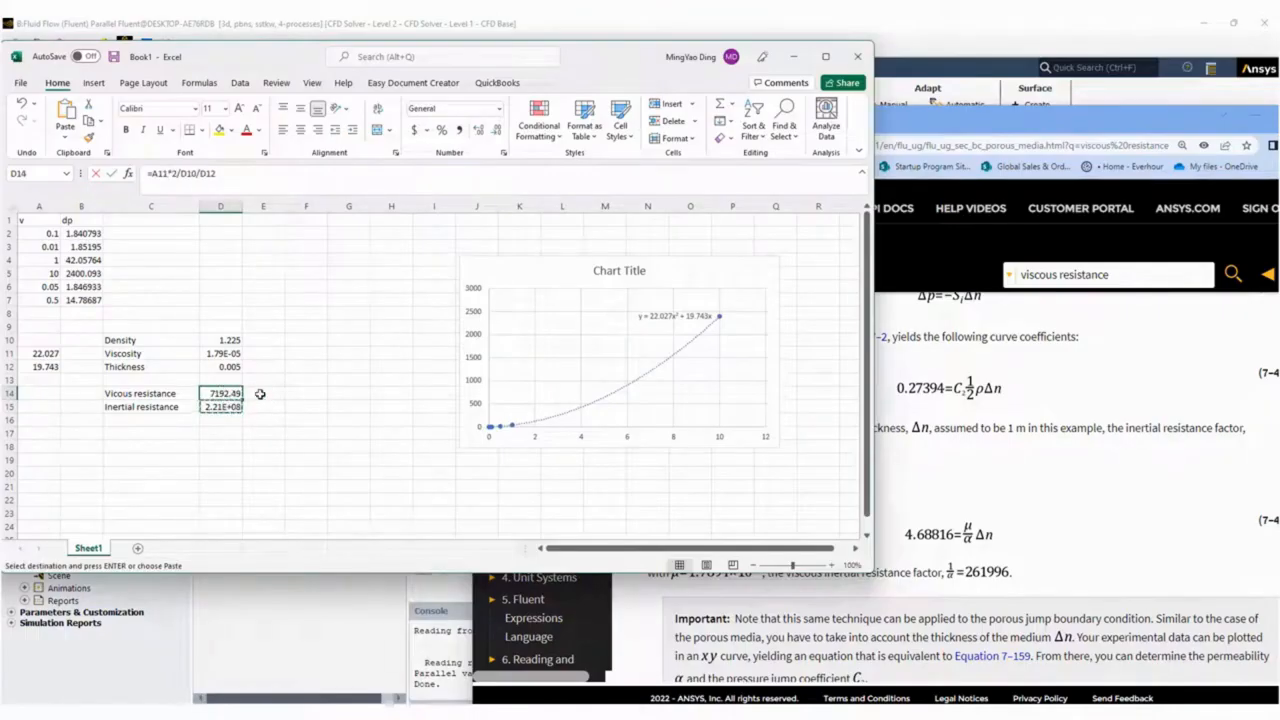
pyautogui.rightClick(229, 397)
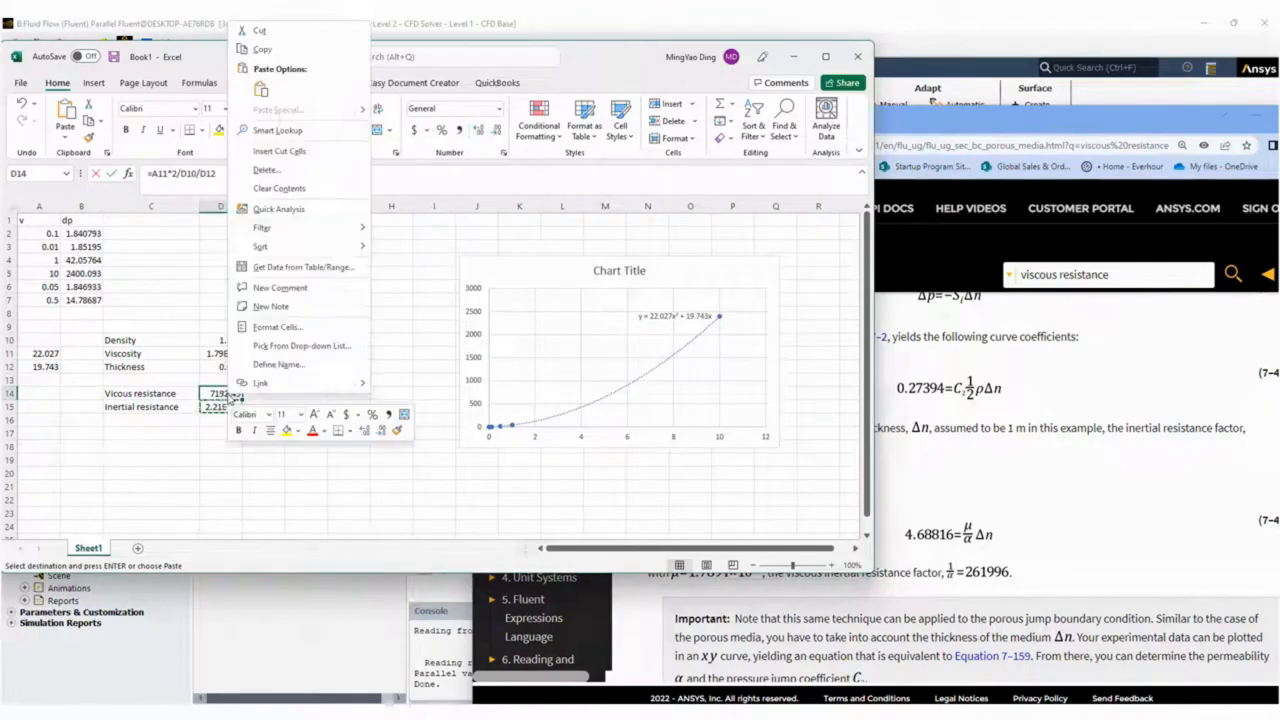
pyautogui.click(261, 89)
pyautogui.hotkey('ctrl', 'z')
pyautogui.click(236, 407)
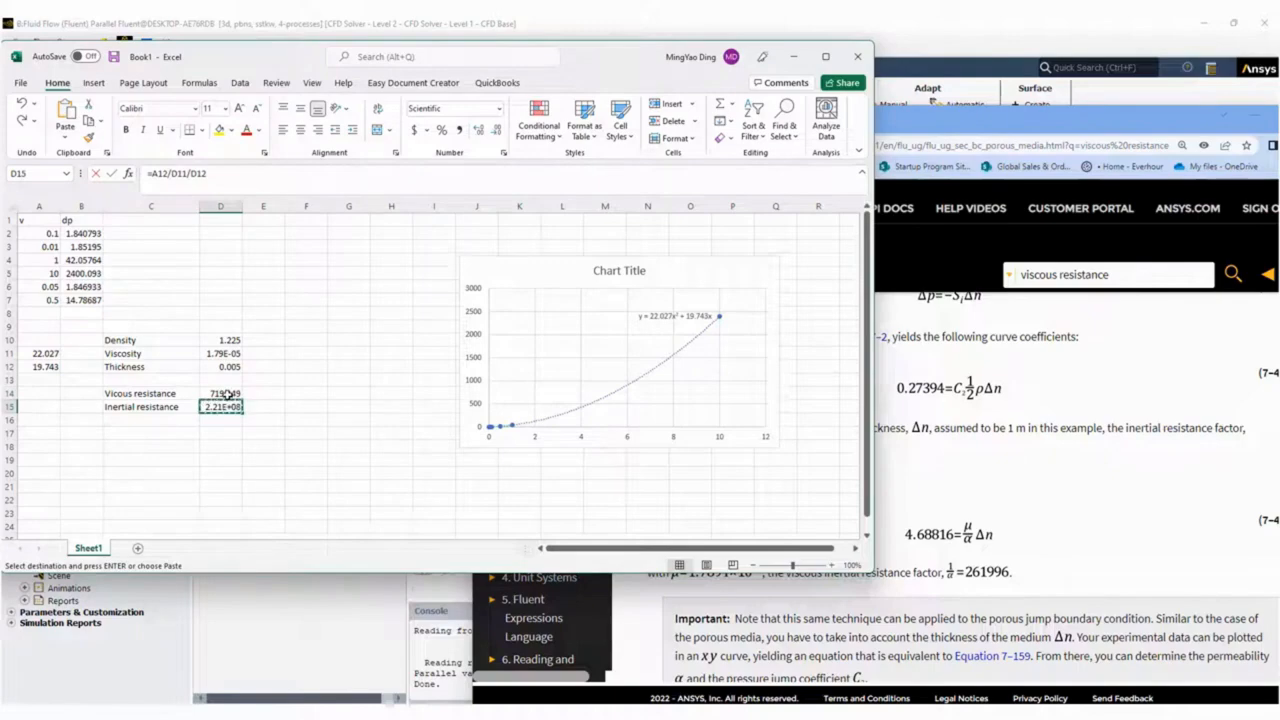
# Swap the two resistance labels so that C14 reads "Inertial resistance" and C15 reads "Vicous resistance".
pyautogui.click(157, 398)
pyautogui.press('Escape')
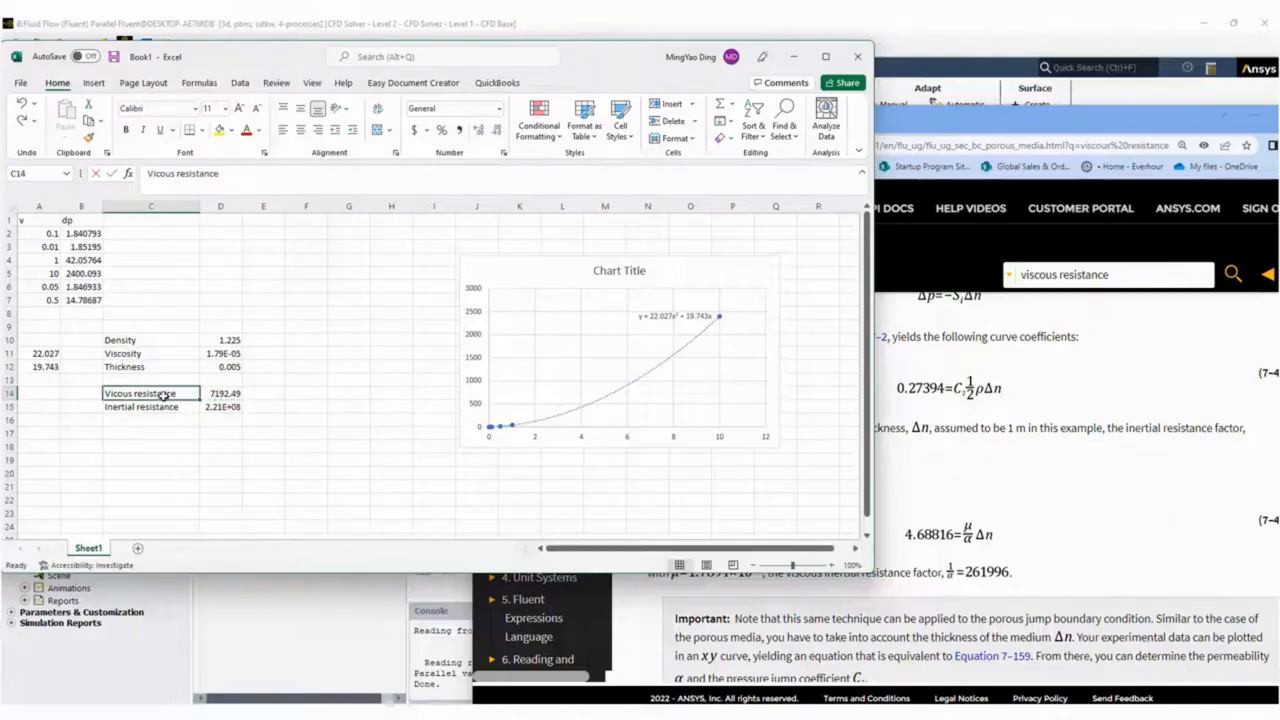
pyautogui.moveTo(165, 390)
pyautogui.mouseDown()
pyautogui.moveTo(166, 422)
pyautogui.moveTo(163, 389)
pyautogui.moveTo(165, 405)
pyautogui.mouseUp()
pyautogui.click(163, 403)
pyautogui.click(163, 418)
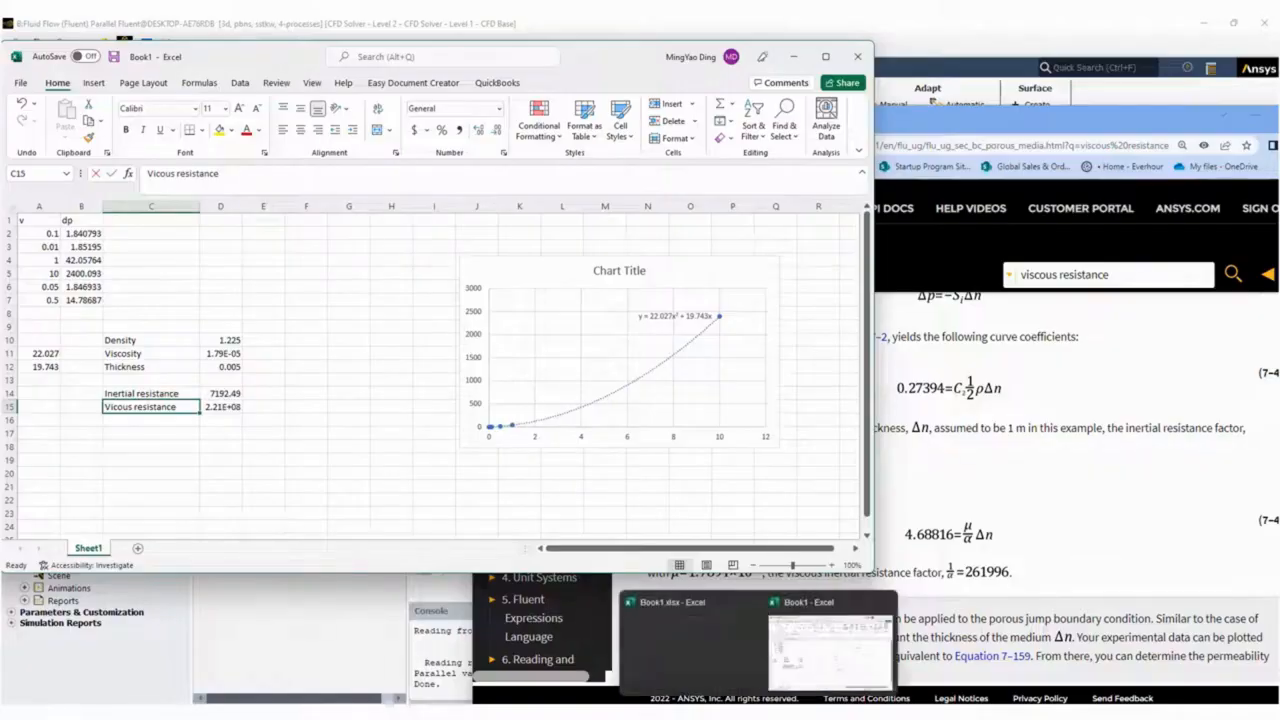
# Switch to the porousMediaDemo Workbench project, duplicate the Fluid Flow (Fluent) system keeping its upstream connections, and place the copy beside system B.
pyautogui.click(792, 712)
pyautogui.rightClick(397, 160)
pyautogui.click(506, 197)
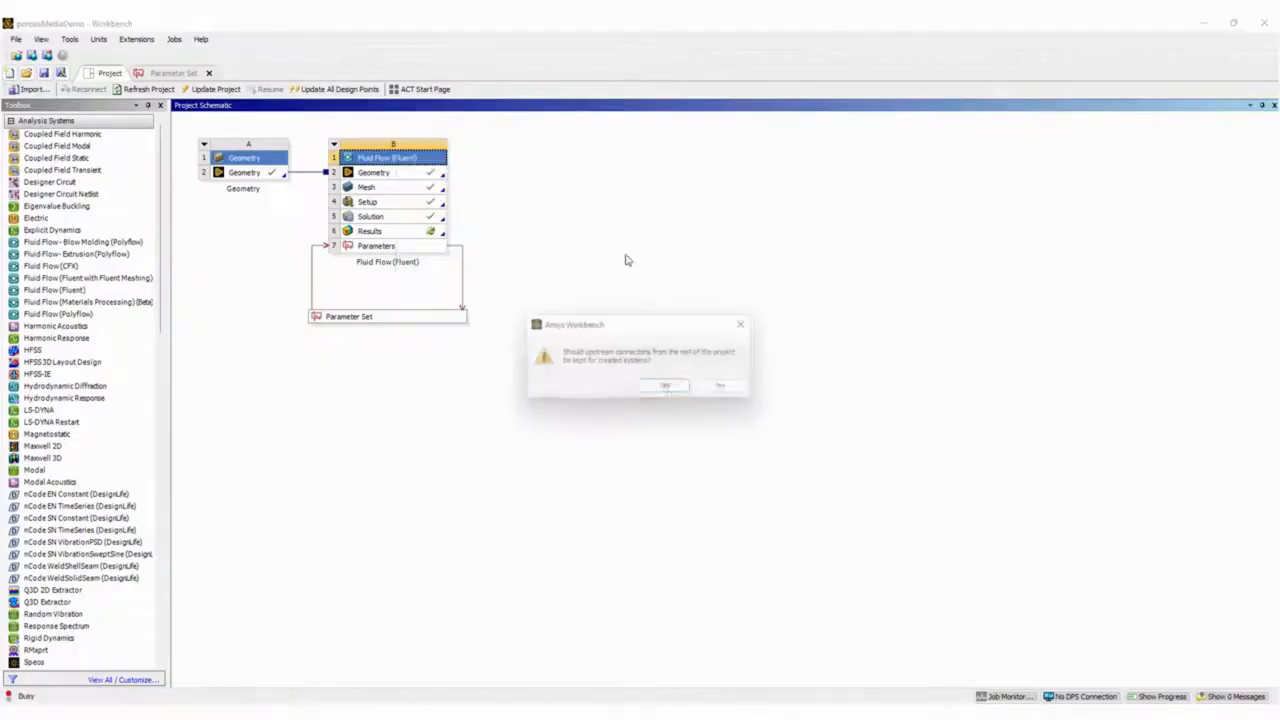
pyautogui.click(668, 388)
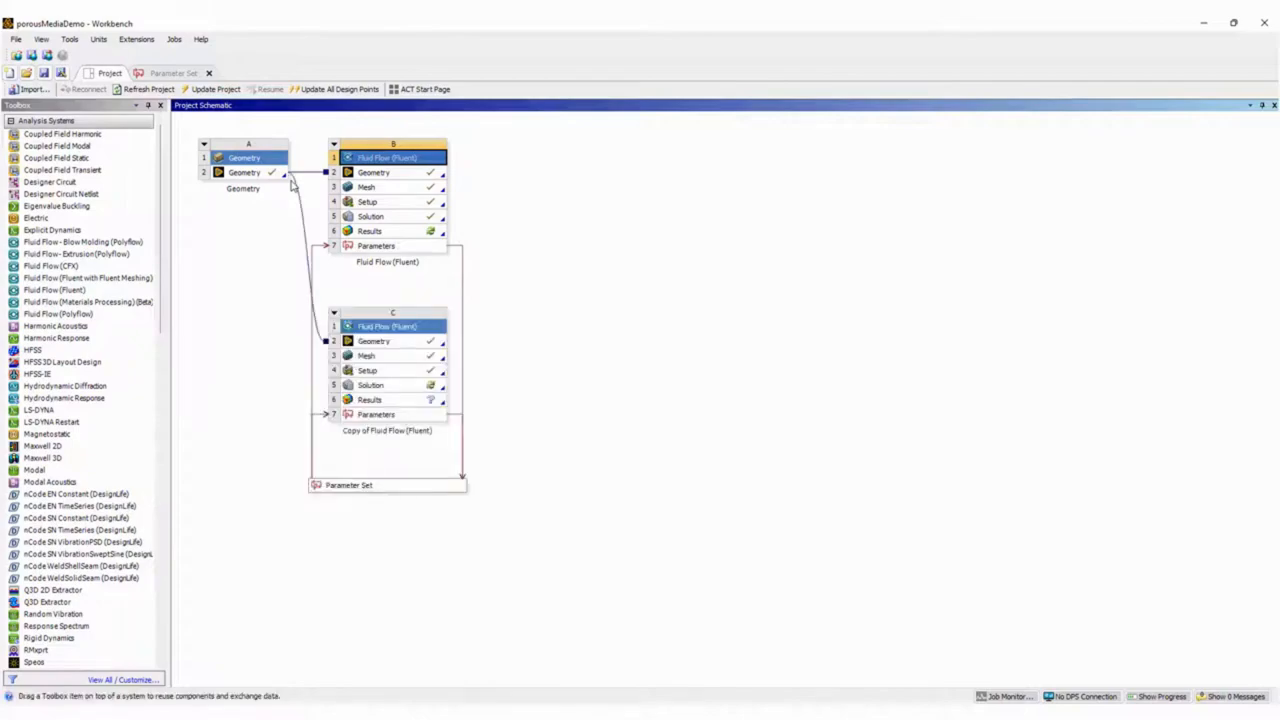
pyautogui.moveTo(410, 328); pyautogui.dragTo(516, 214)
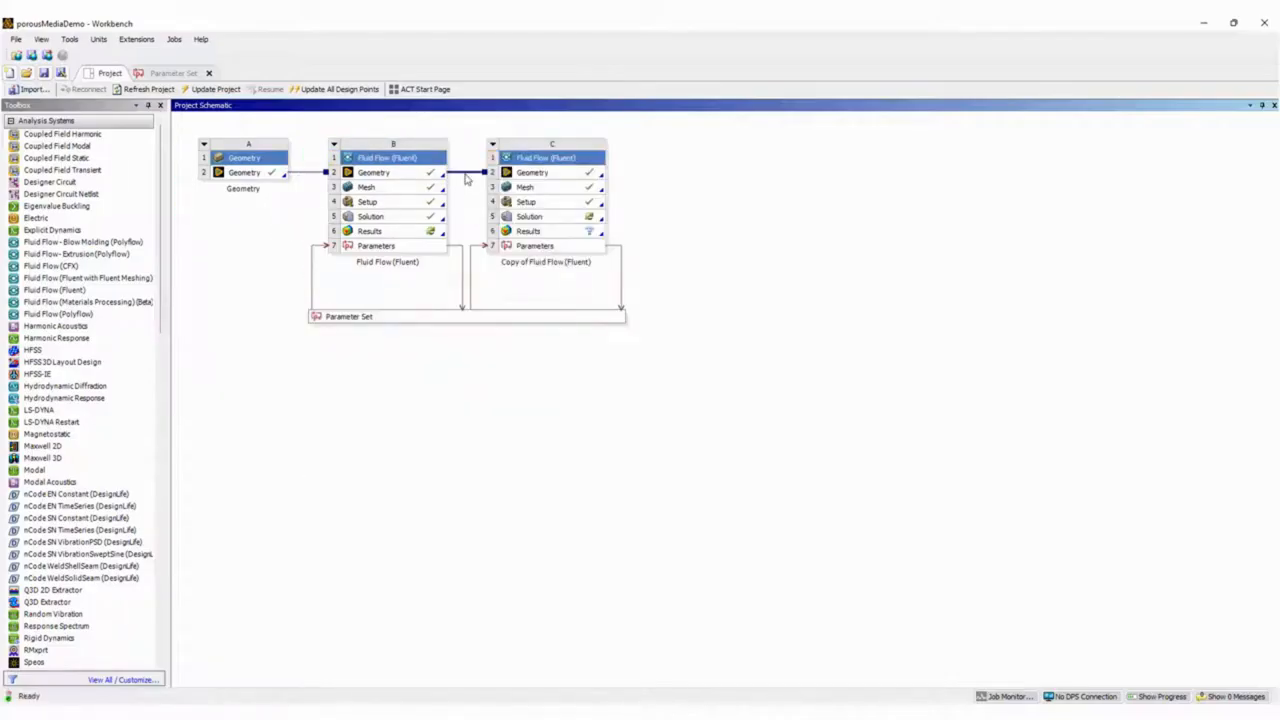
# Delete the geometry link between systems B and C and open the copied system's Geometry in SpaceClaim.
pyautogui.rightClick(465, 178)
pyautogui.click(492, 183)
pyautogui.click(651, 383)
pyautogui.doubleClick(578, 175)
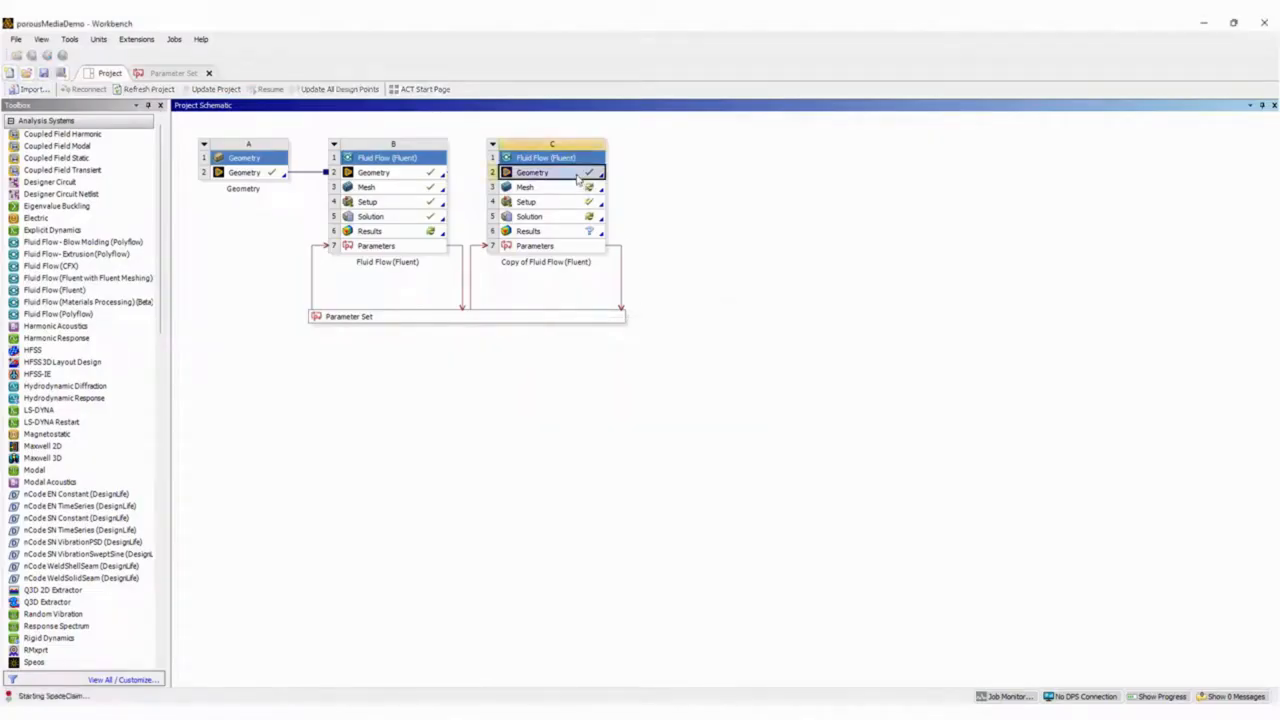
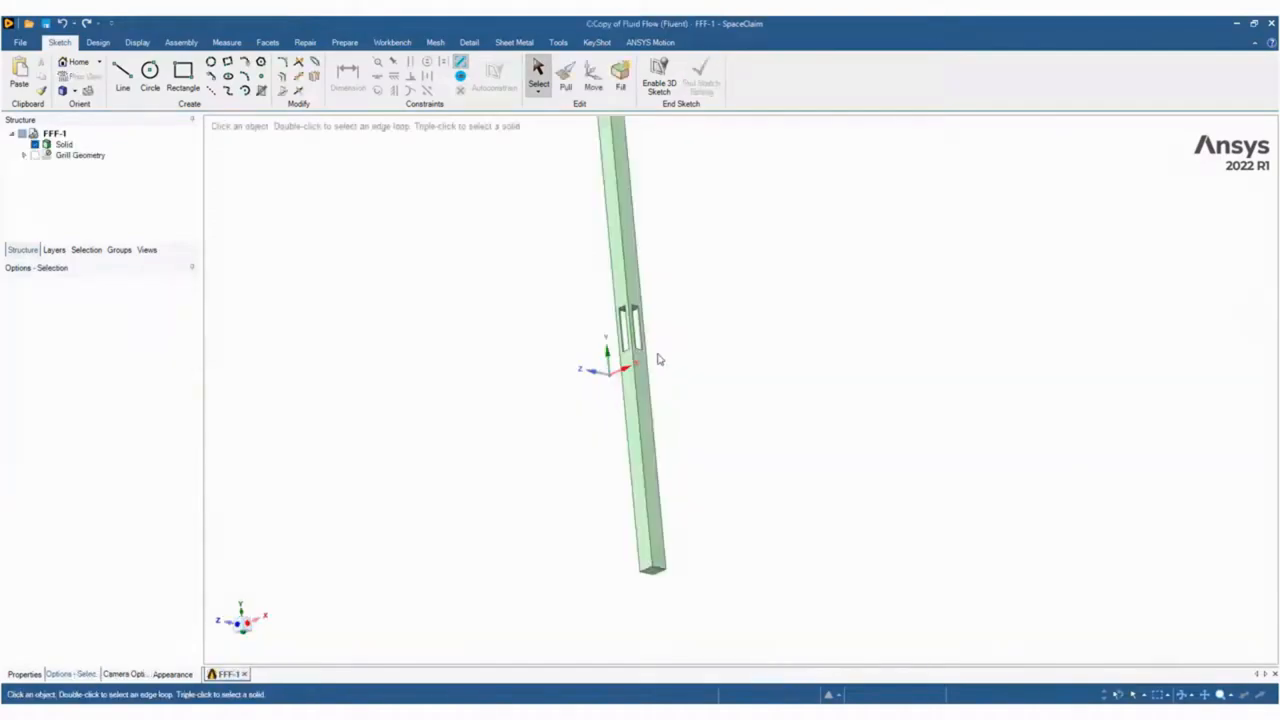
# Split the duct body with the upper face of the grill openings as the cutter.
pyautogui.scroll(3, 551, 238)
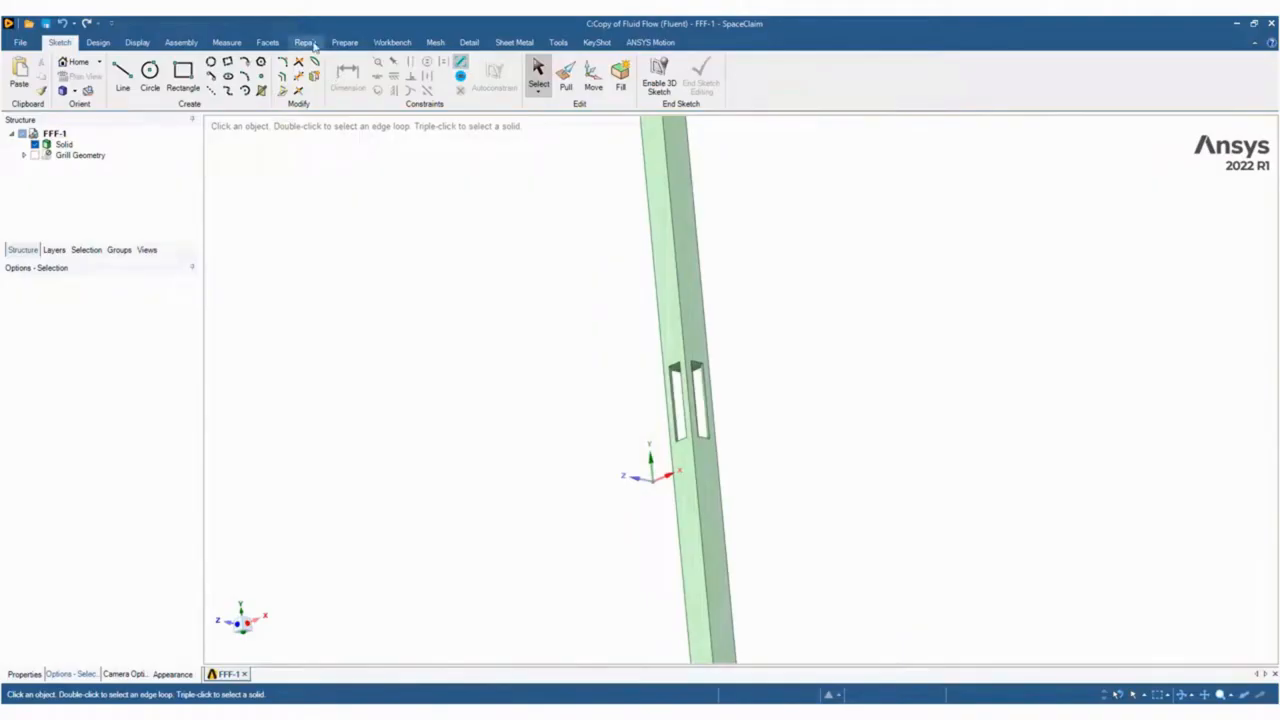
pyautogui.click(344, 42)
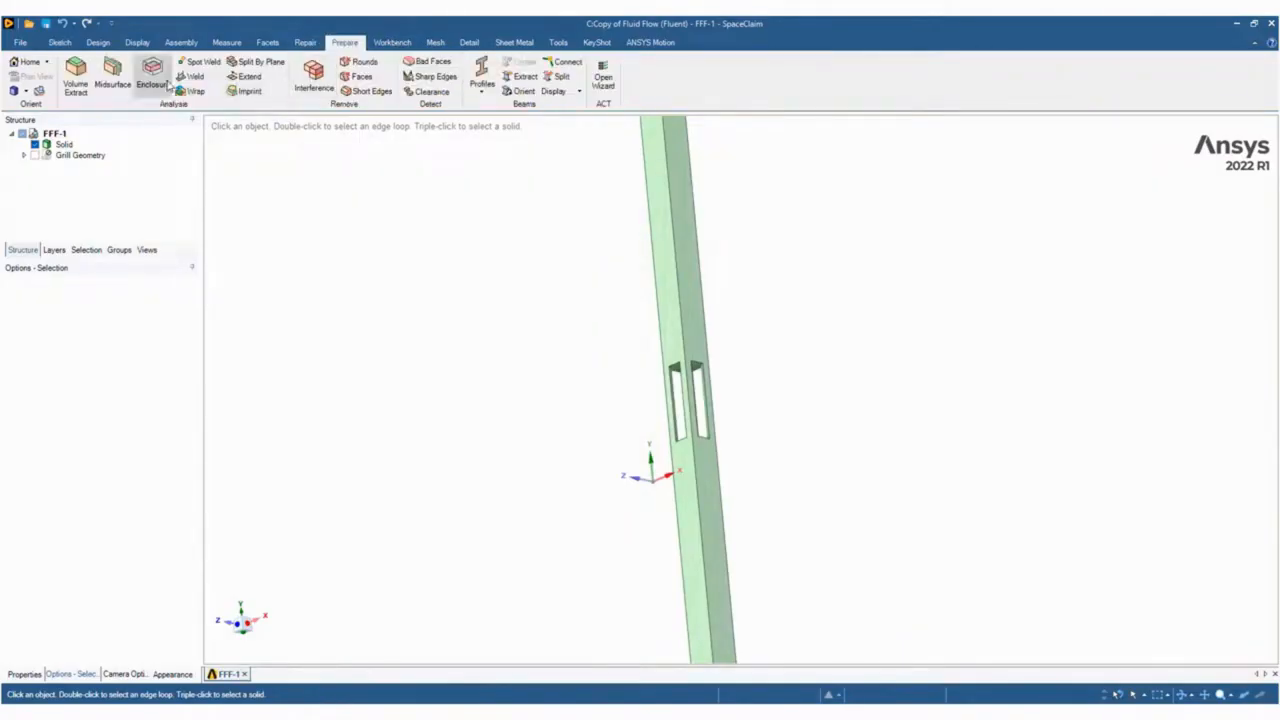
pyautogui.click(97, 42)
pyautogui.click(402, 62)
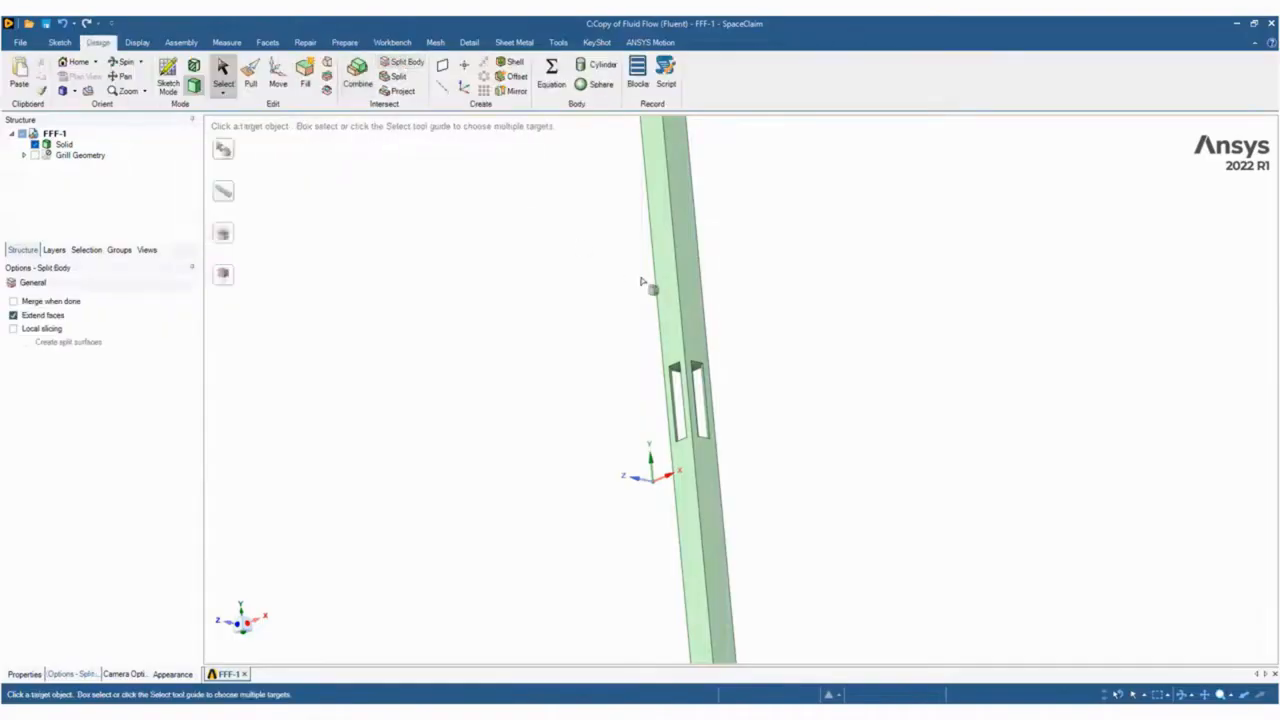
pyautogui.click(650, 282)
pyautogui.scroll(2, 702, 403)
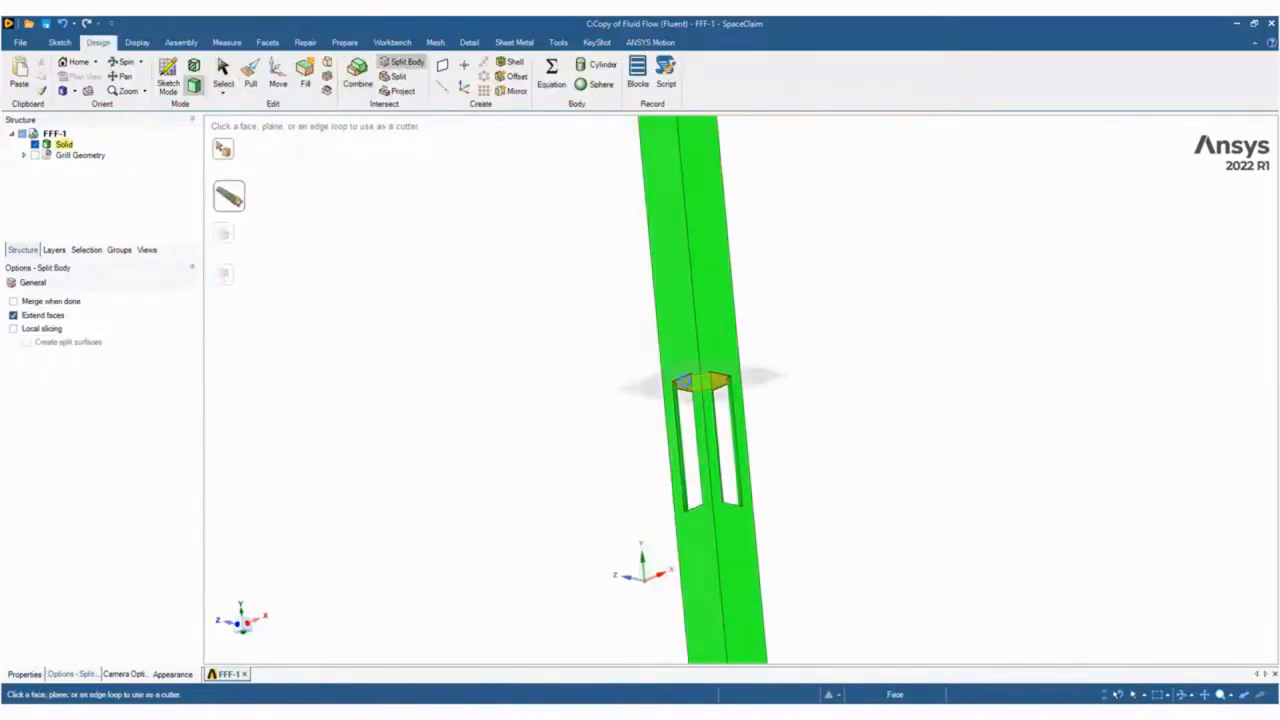
pyautogui.click(698, 382)
pyautogui.press('Escape')
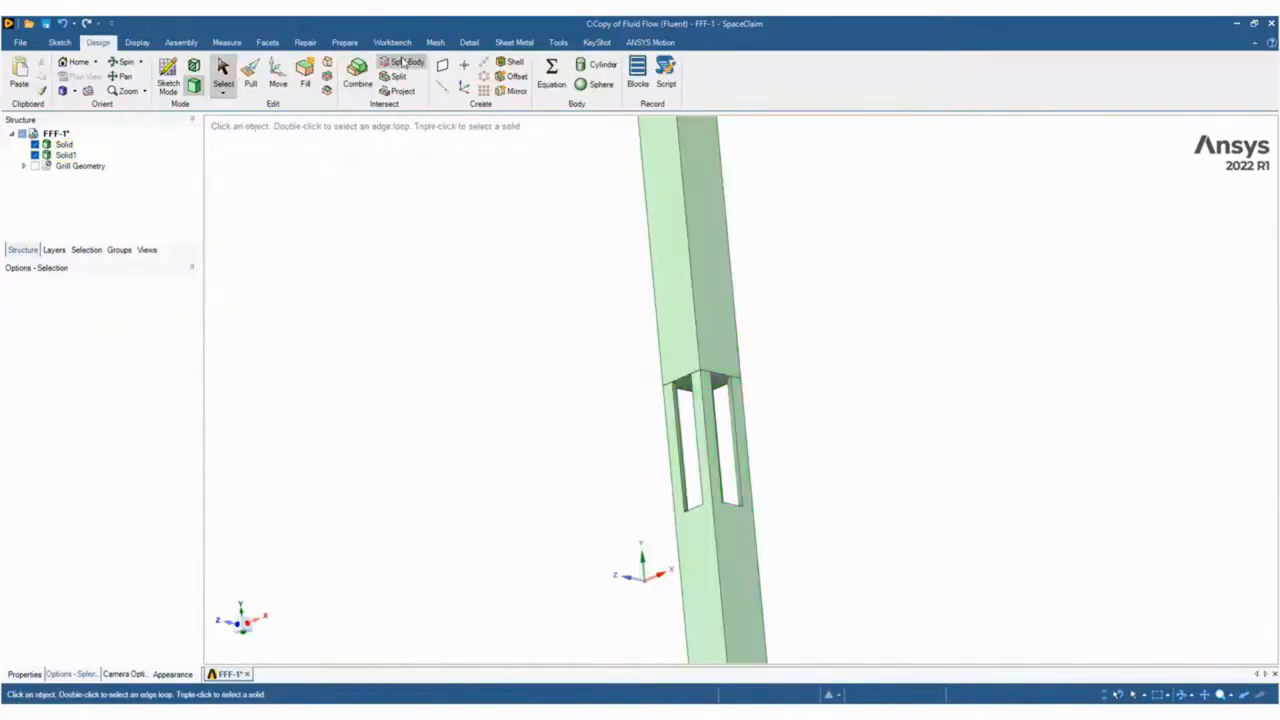
# Split the lower duct body with the bottom face of the grill openings as the cutter.
pyautogui.click(402, 62)
pyautogui.click(701, 529)
pyautogui.moveTo(797, 471); pyautogui.dragTo(701, 517, button='middle')
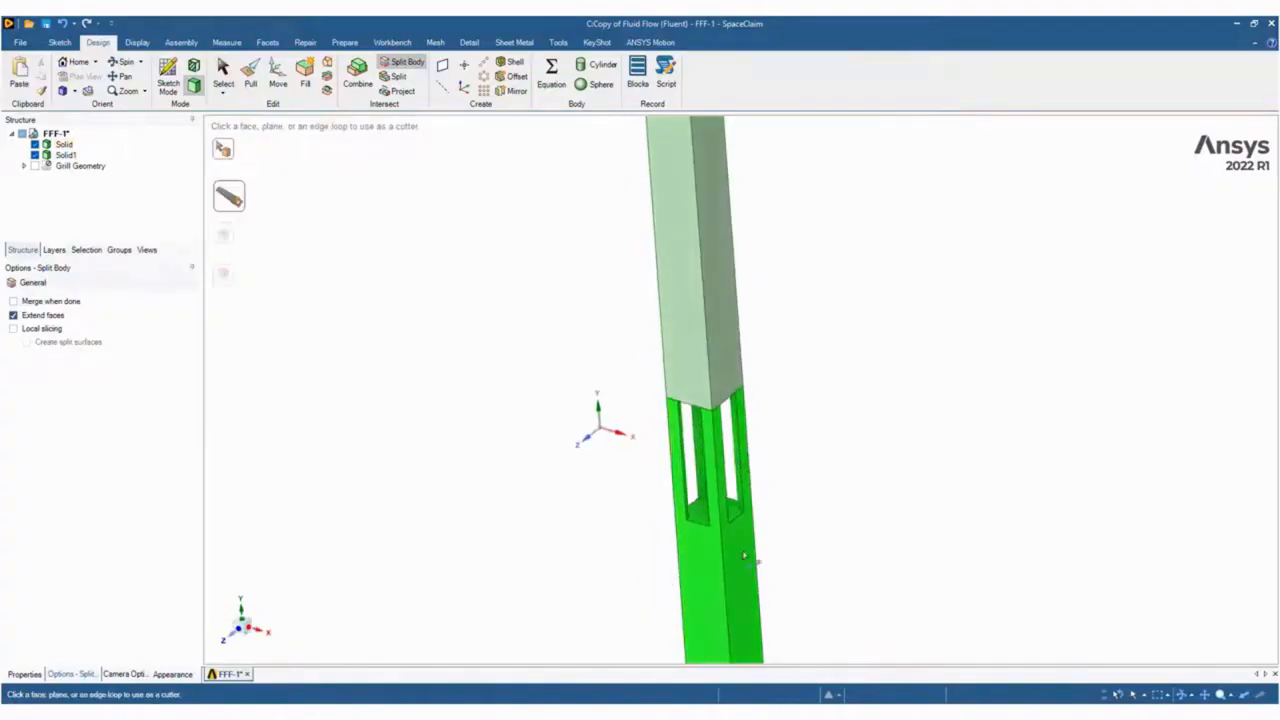
pyautogui.click(701, 517)
# Remove all the perforated grill pieces between the upper and lower duct bodies.
pyautogui.click(741, 475)
pyautogui.click(713, 460)
pyautogui.click(707, 455)
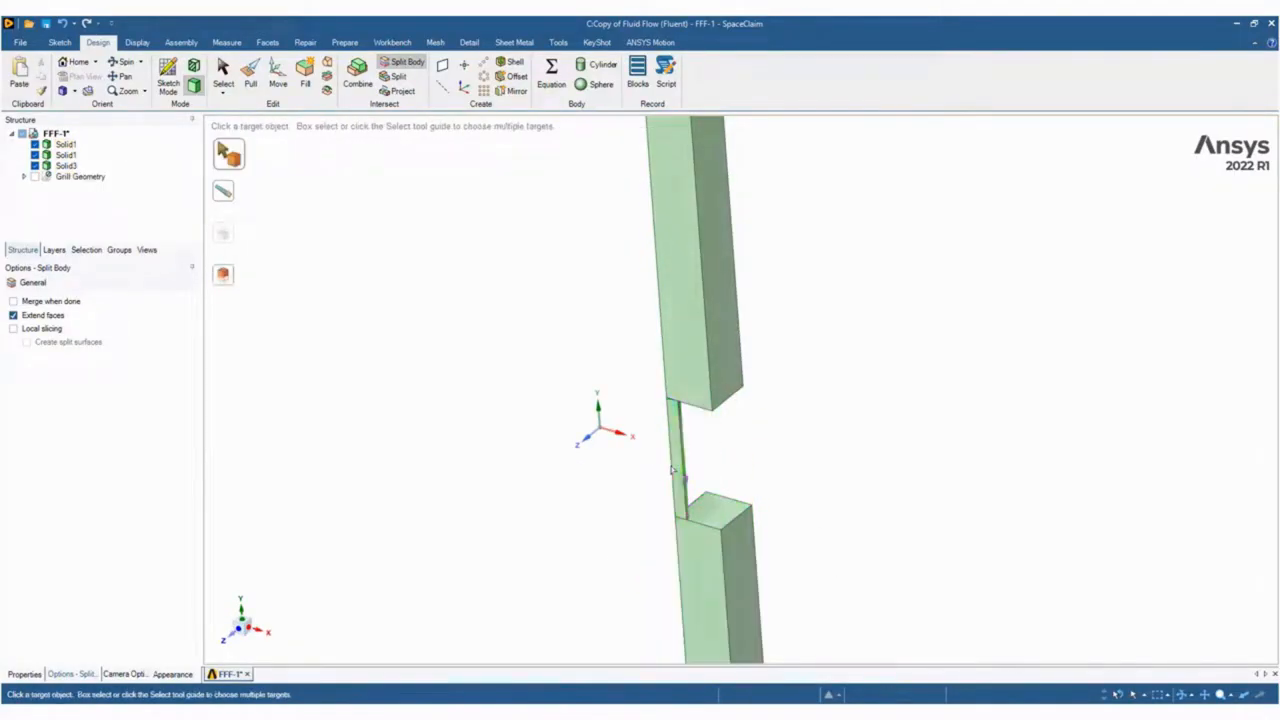
pyautogui.press('Escape')
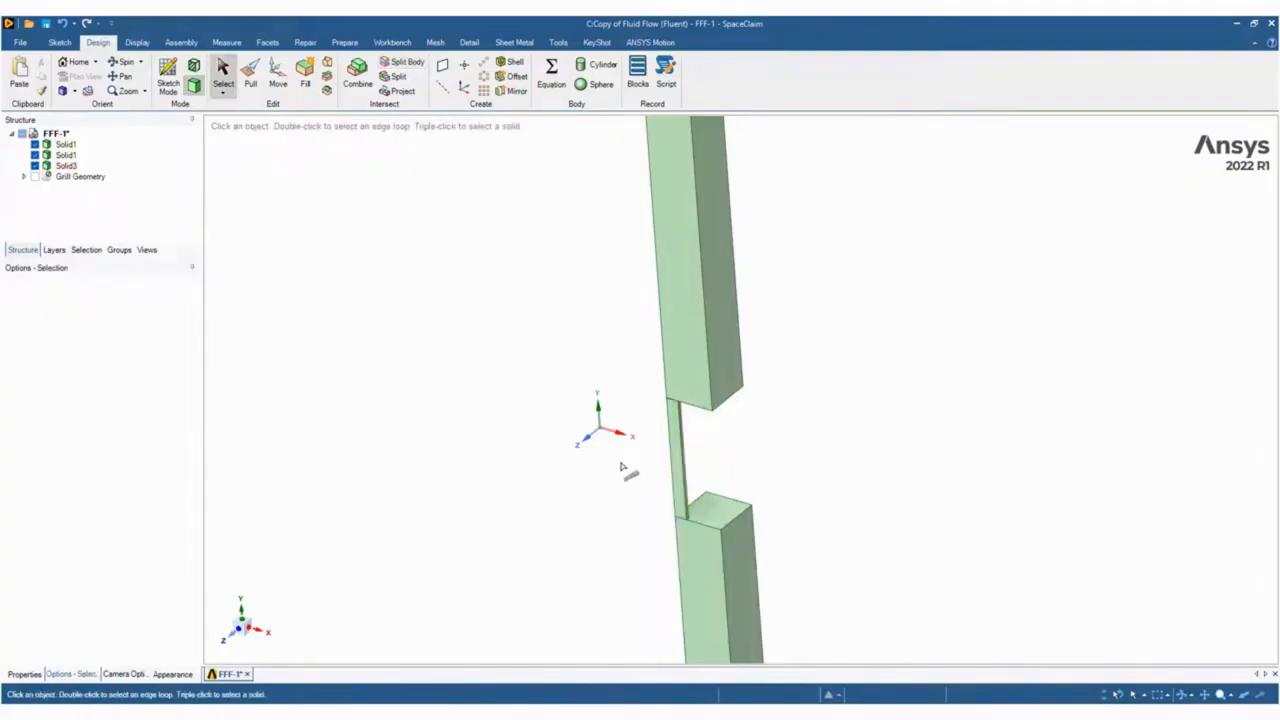
pyautogui.click(679, 472)
pyautogui.press('Delete')
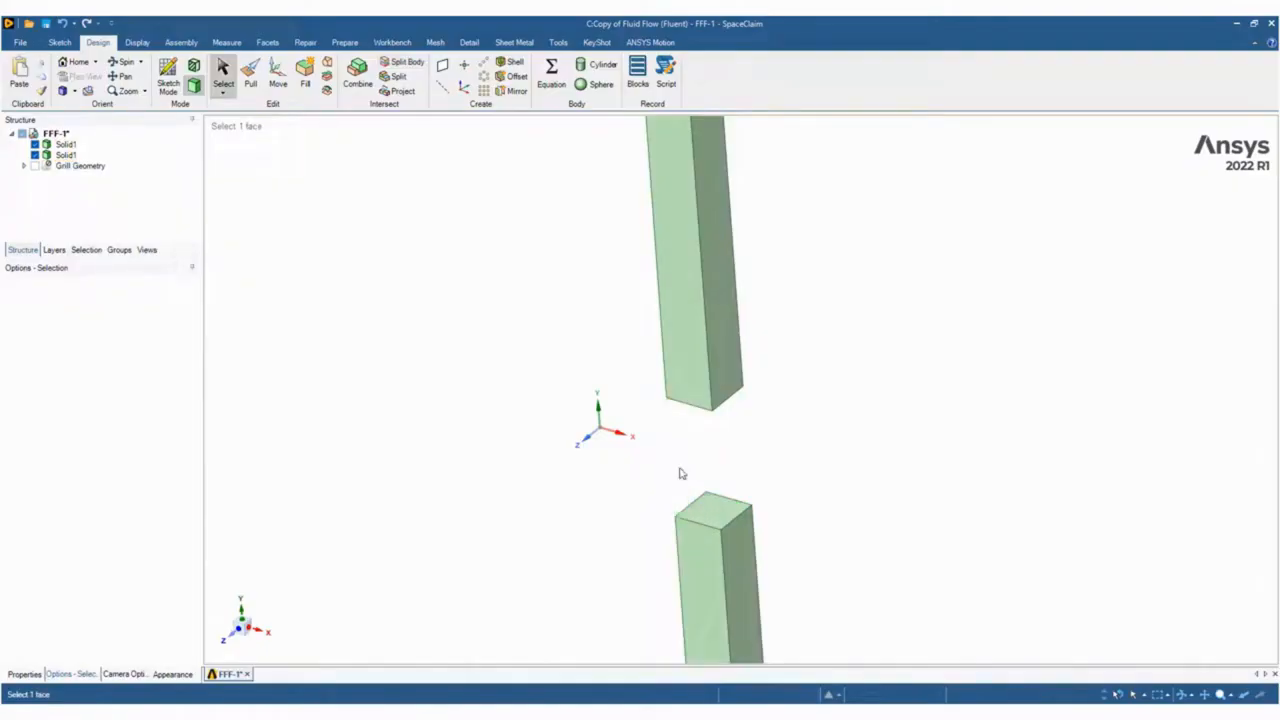
# Copy the bottom end face of the upper duct body and paste it as a separate surface.
pyautogui.moveTo(666, 471); pyautogui.dragTo(634, 306, button='middle')
pyautogui.click(708, 381)
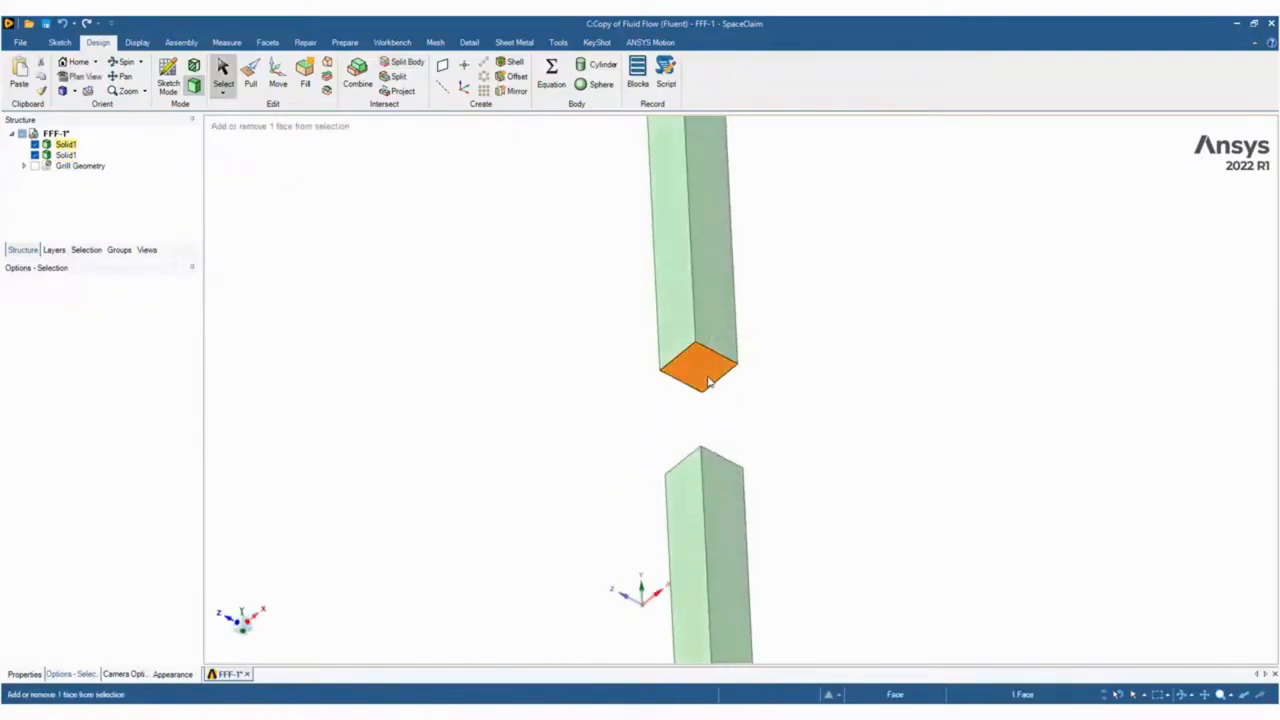
pyautogui.hotkey('ctrl', 'c')
pyautogui.hotkey('ctrl', 'v')
# Move the two duct solids together into a single new component.
pyautogui.click(66, 146)
pyautogui.keyDown('ctrl'); pyautogui.click(64, 155); pyautogui.keyUp('ctrl')
pyautogui.rightClick(63, 156)
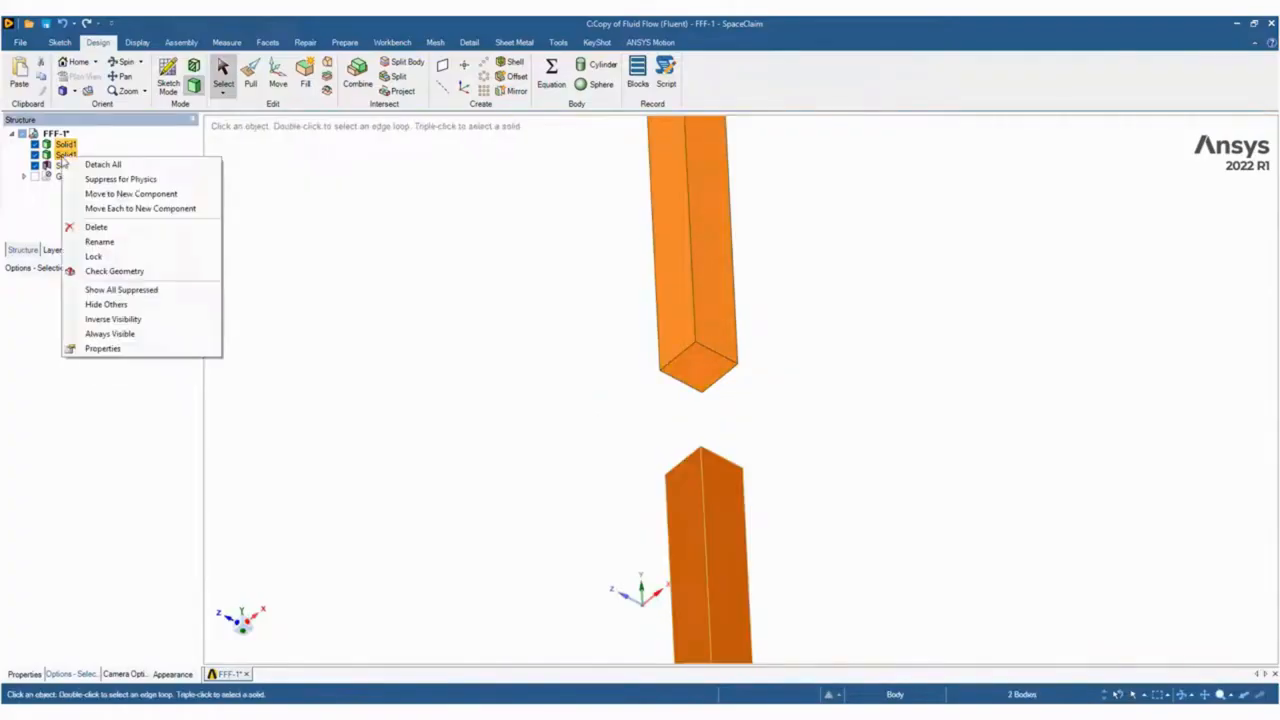
pyautogui.click(150, 194)
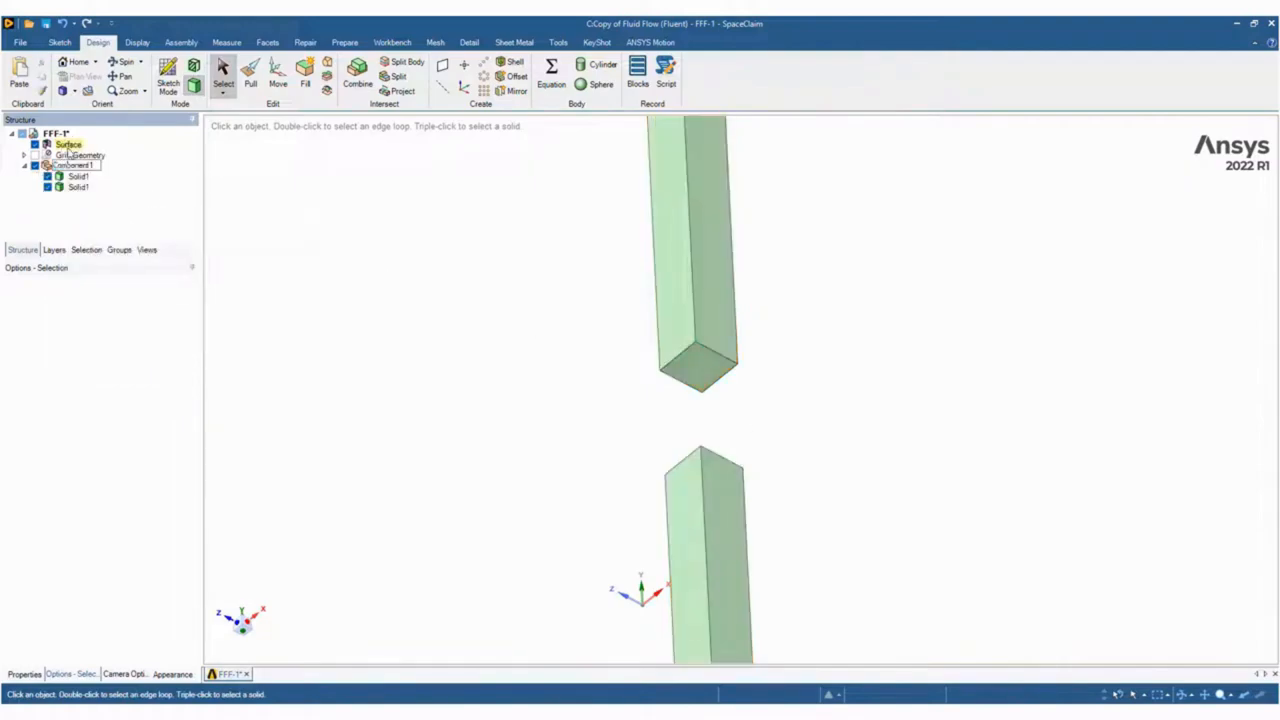
# Pull the copied surface up to the top face of the lower duct body to fill the gap with a solid.
pyautogui.click(68, 144)
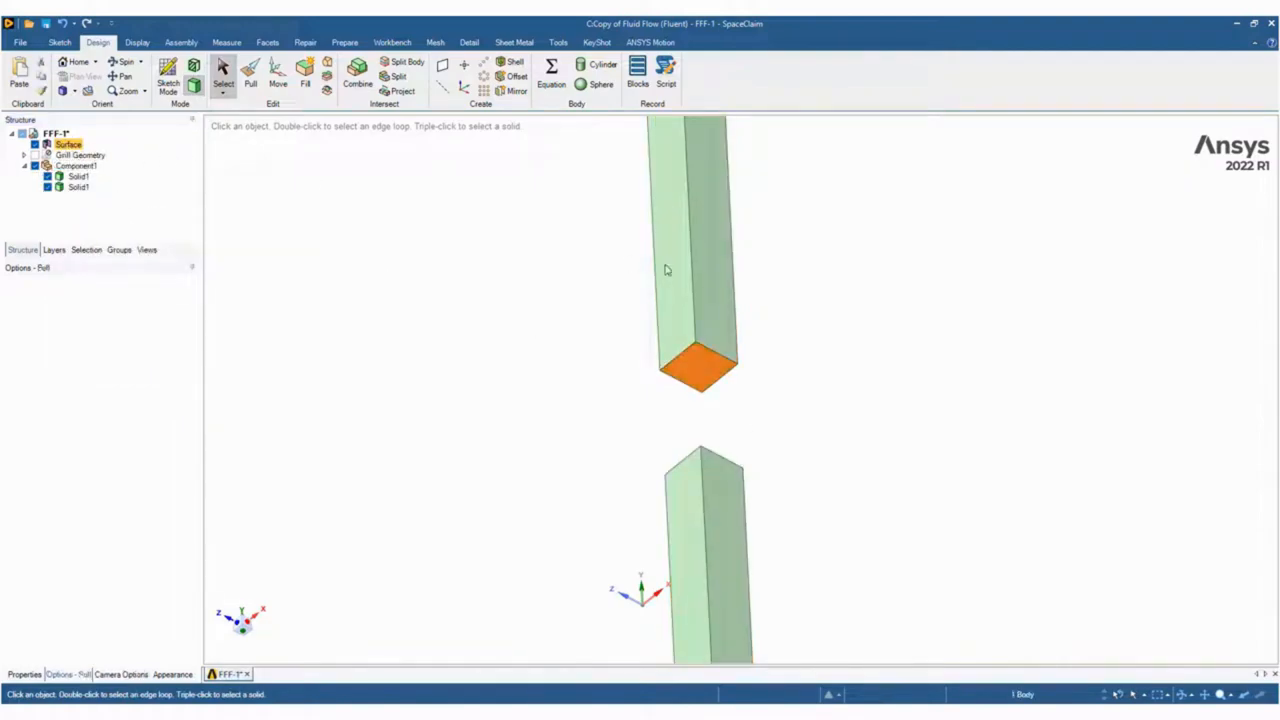
pyautogui.press('p')
pyautogui.moveTo(823, 374); pyautogui.dragTo(814, 492, button='middle')
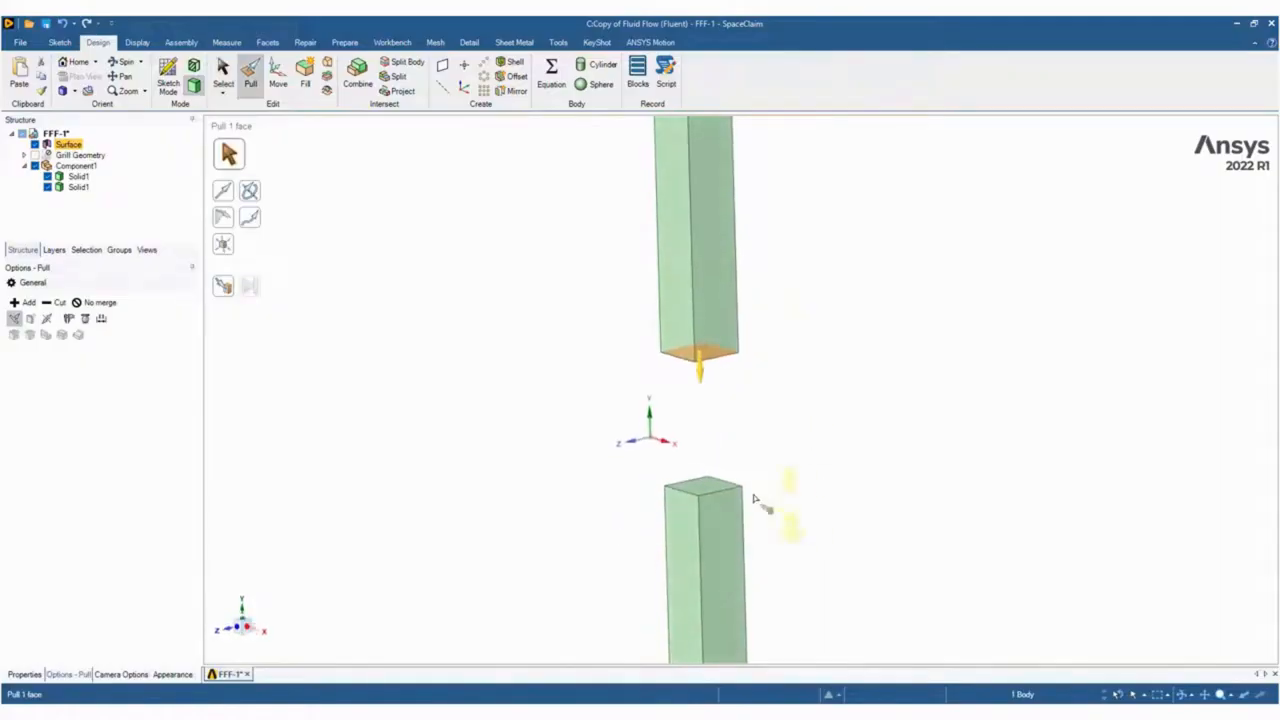
pyautogui.press('u')
pyautogui.click(713, 487)
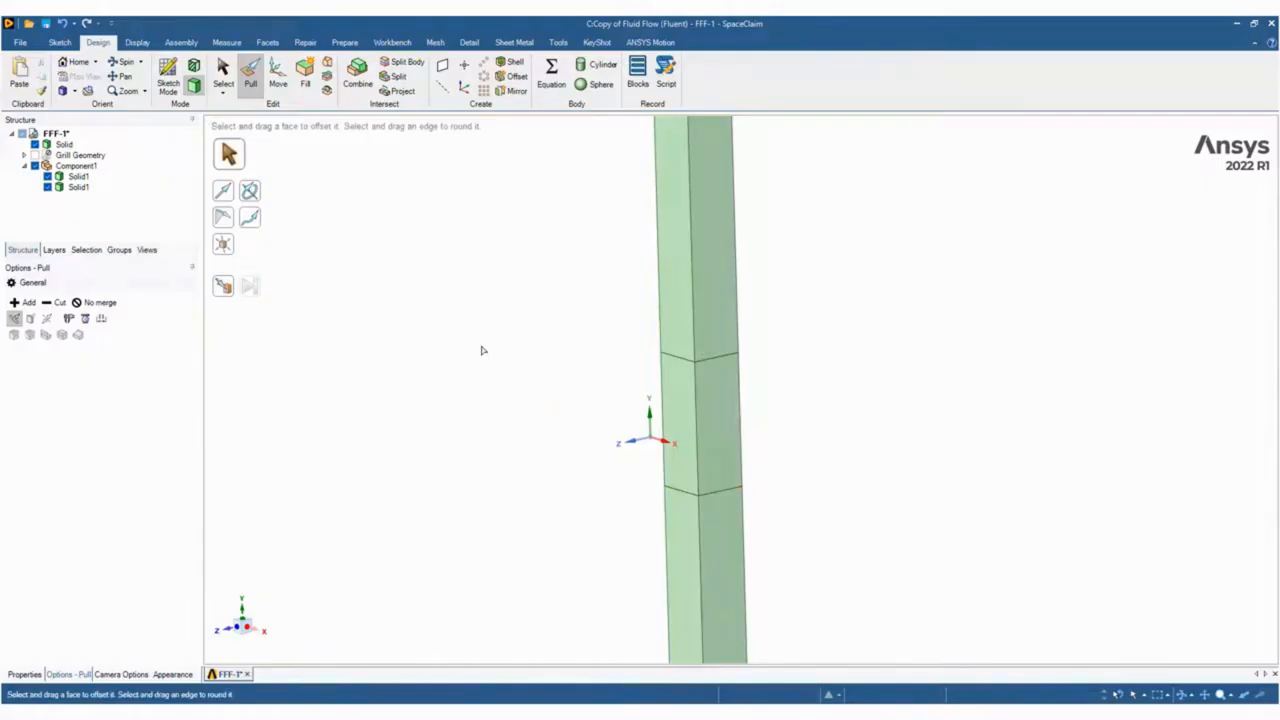
# Set the Share Topology property of the FFF-1 root part to Share.
pyautogui.press('s')
pyautogui.click(56, 133)
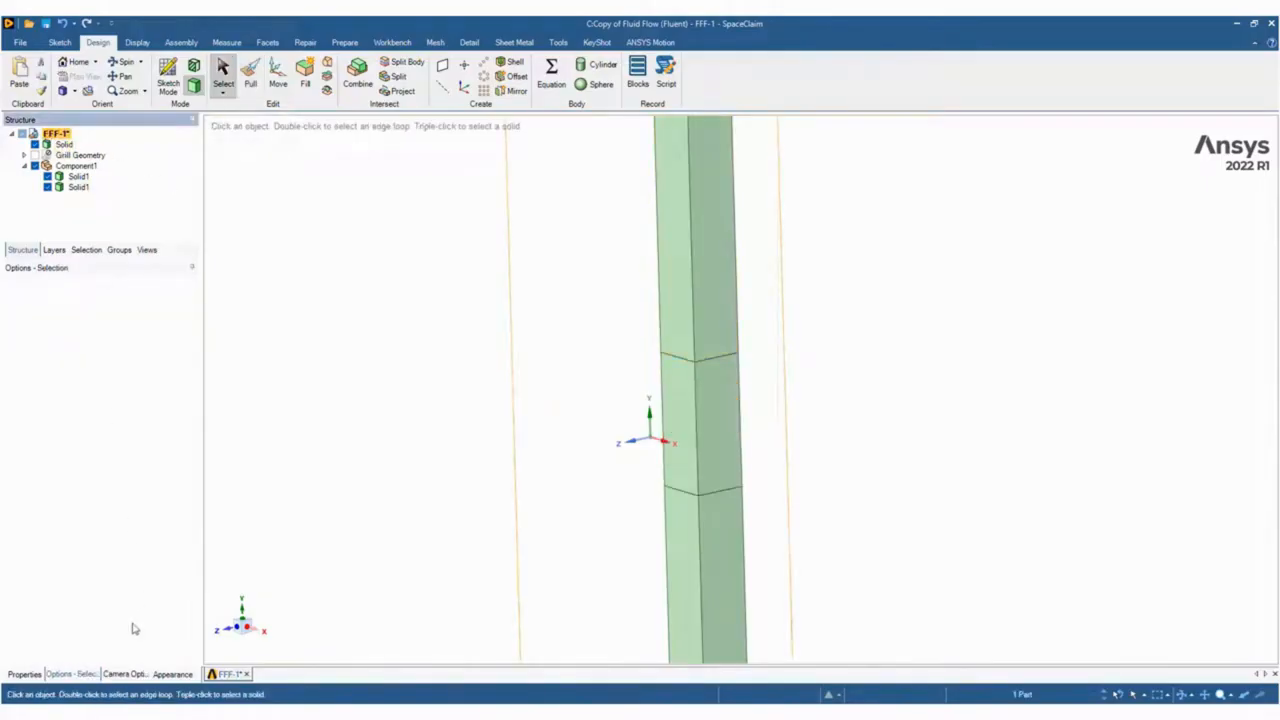
pyautogui.click(26, 674)
pyautogui.click(191, 291)
pyautogui.click(191, 291)
pyautogui.click(130, 324)
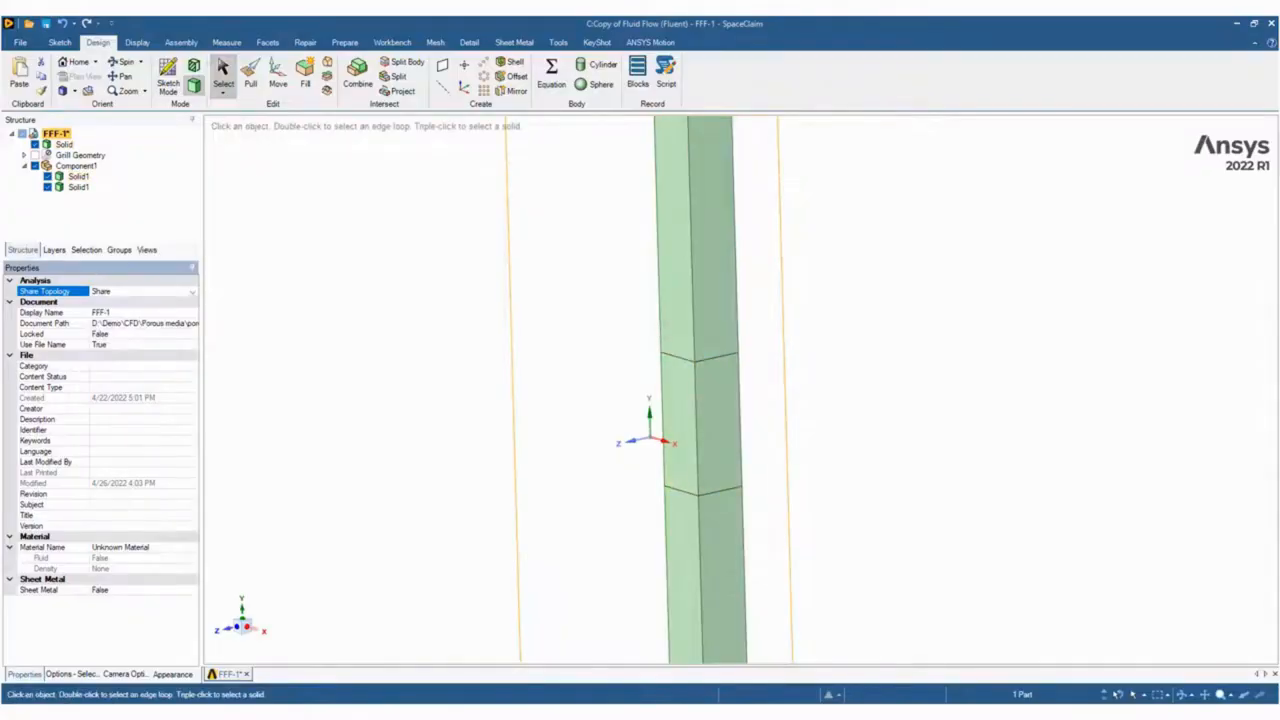
# Switch to Workbench, open system C's mesh in Ansys Meshing, and delete its Inflation control.
pyautogui.click(735, 712)
pyautogui.doubleClick(566, 188)
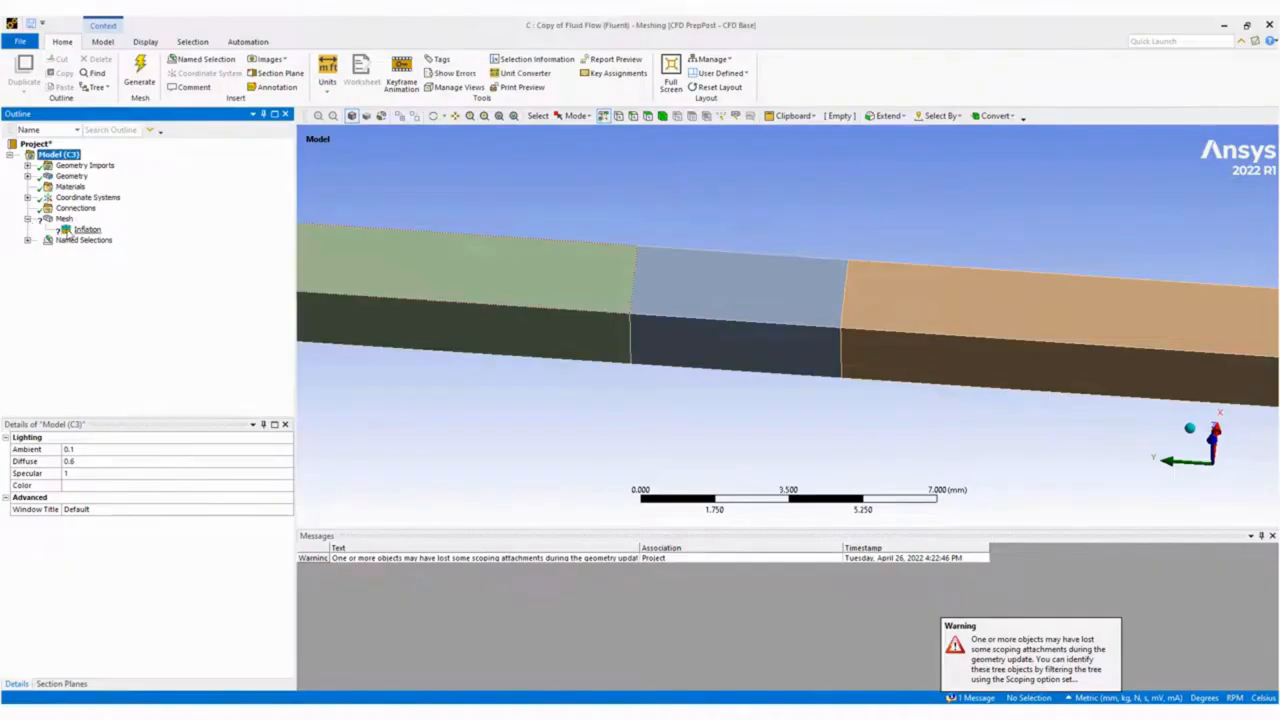
pyautogui.rightClick(65, 229)
pyautogui.click(135, 400)
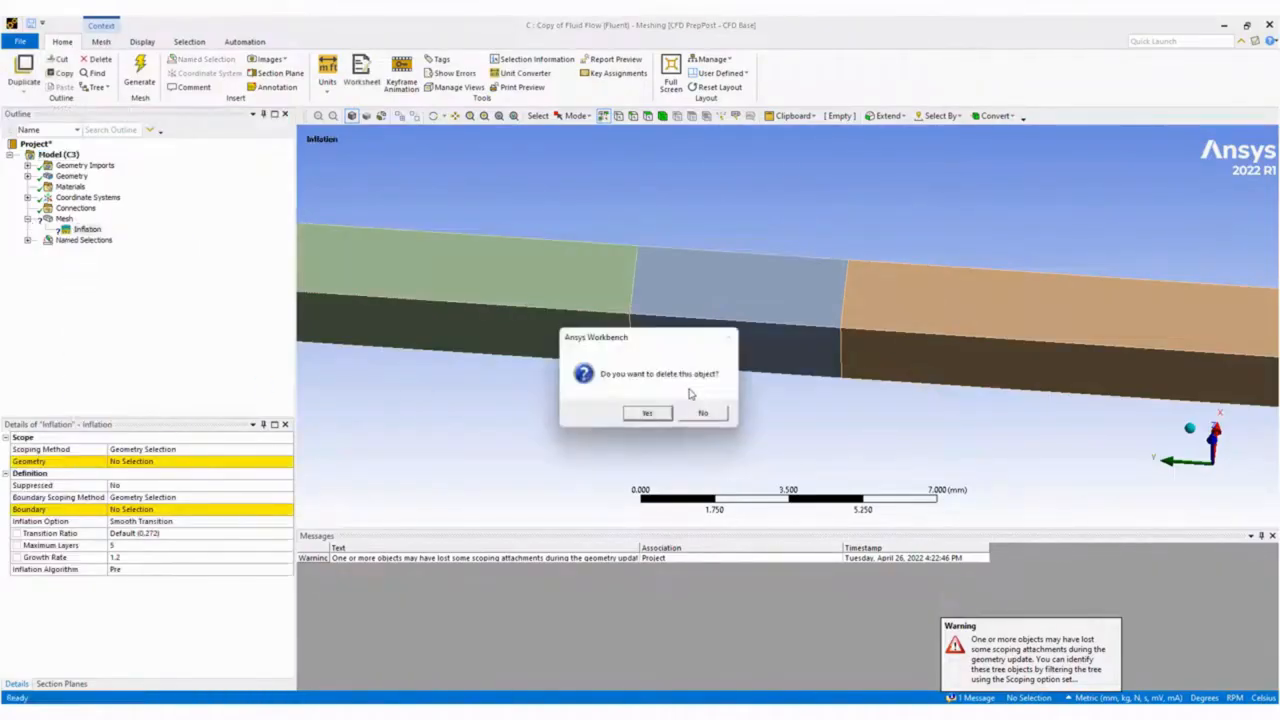
pyautogui.click(648, 413)
# Generate the mesh for the three-body duct with the default element size.
pyautogui.scroll(-3, 651, 294)
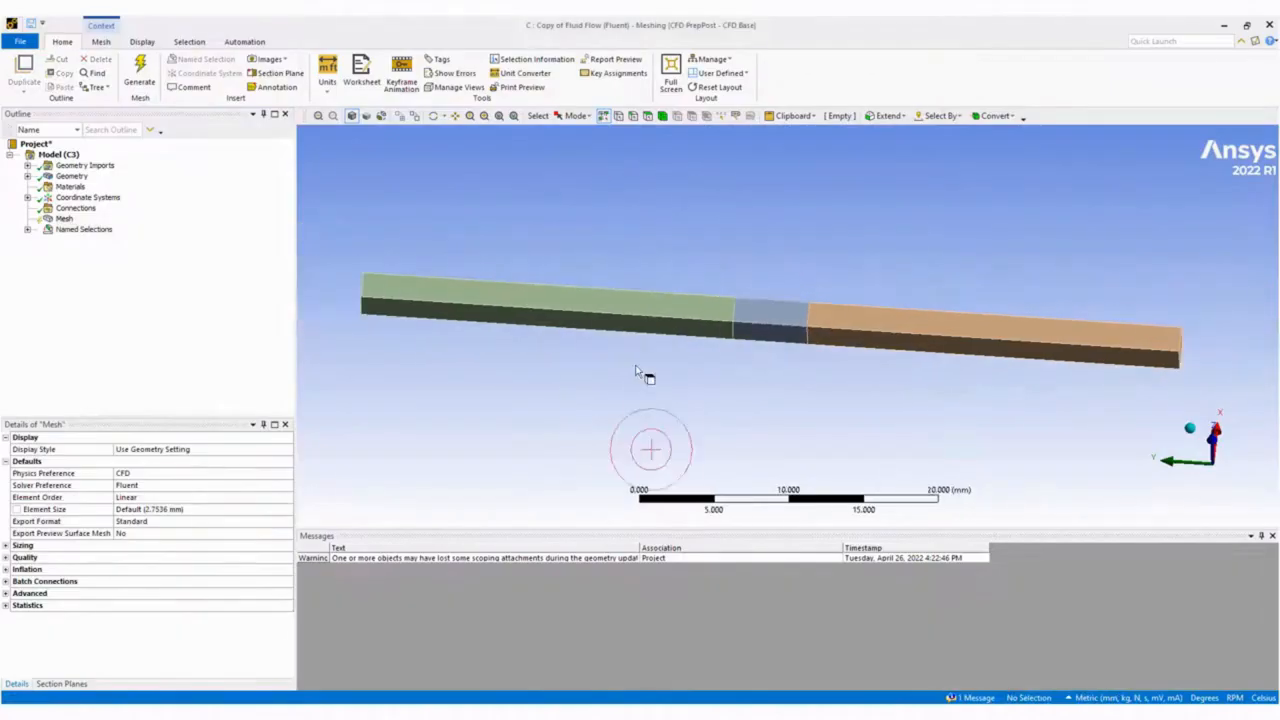
pyautogui.rightClick(65, 219)
pyautogui.click(123, 260)
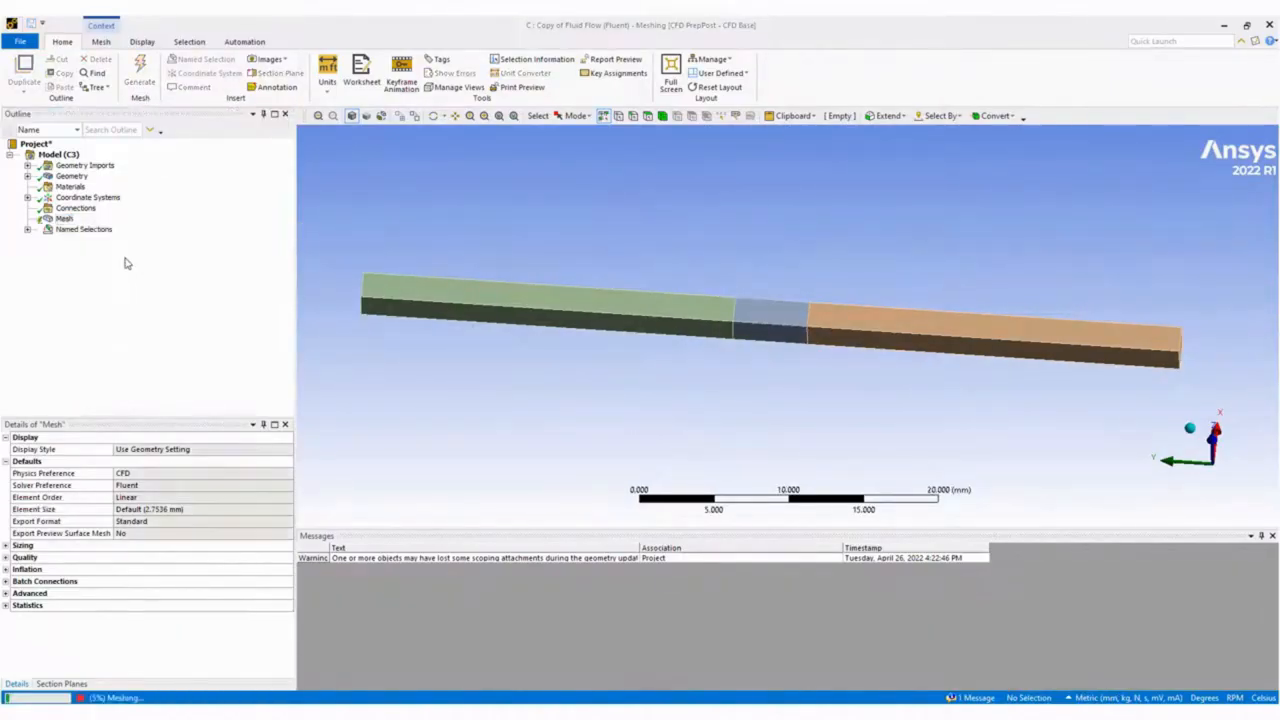
pyautogui.moveTo(860, 390); pyautogui.dragTo(877, 420, button='middle')
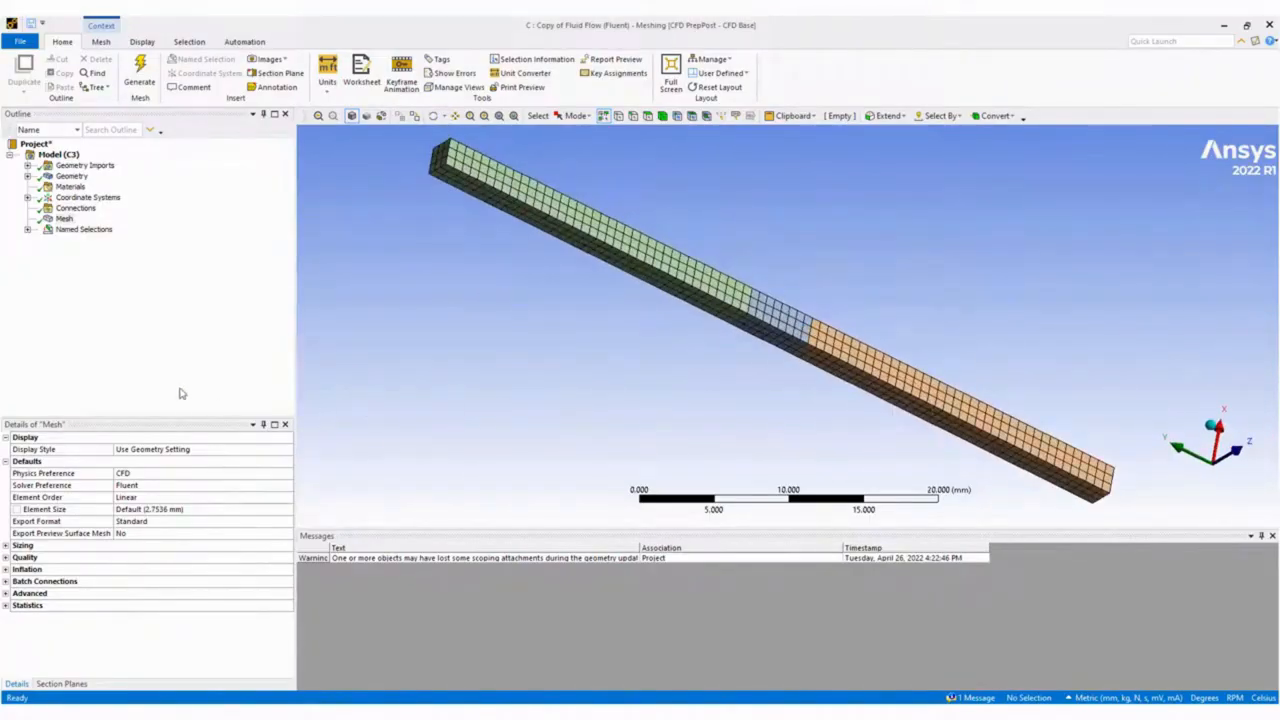
pyautogui.moveTo(540, 350)
pyautogui.mouseDown(button='middle')
pyautogui.moveTo(377, 400)
pyautogui.moveTo(522, 352)
pyautogui.mouseUp(button='middle')
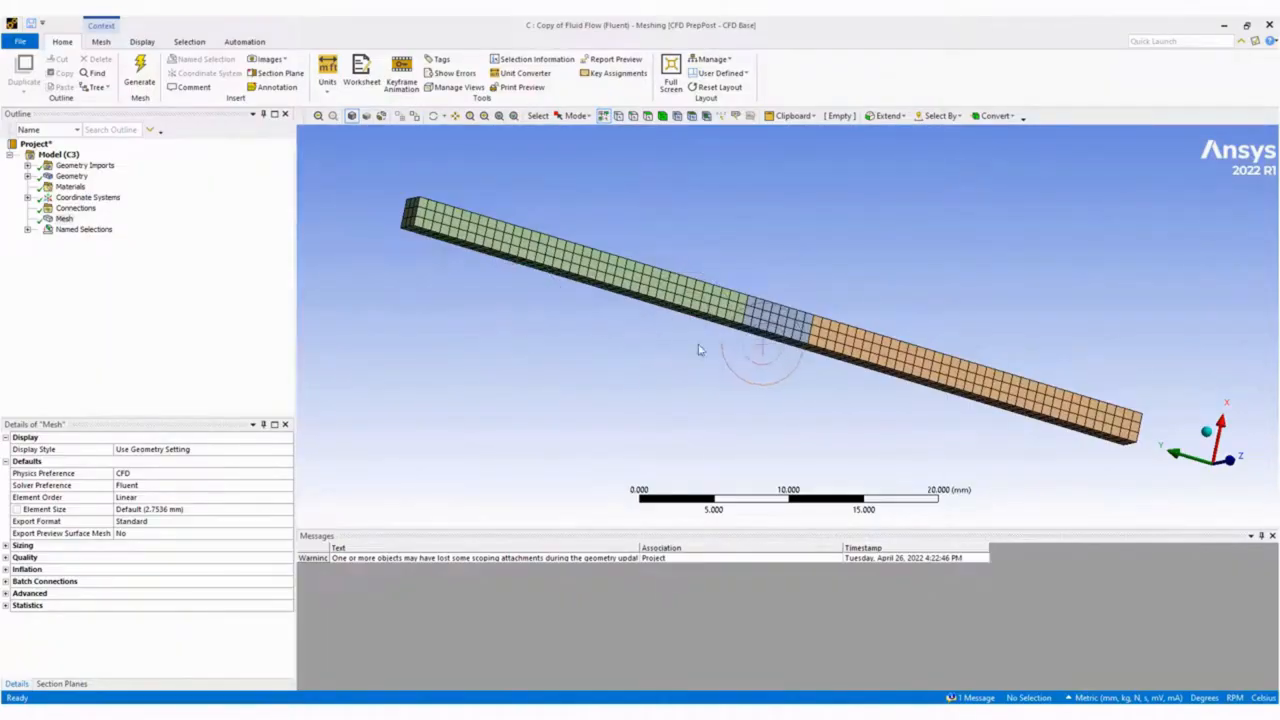
# Examine the mesh's element size and sizing settings, and check the mesh status of system C in Workbench.
pyautogui.click(78, 250)
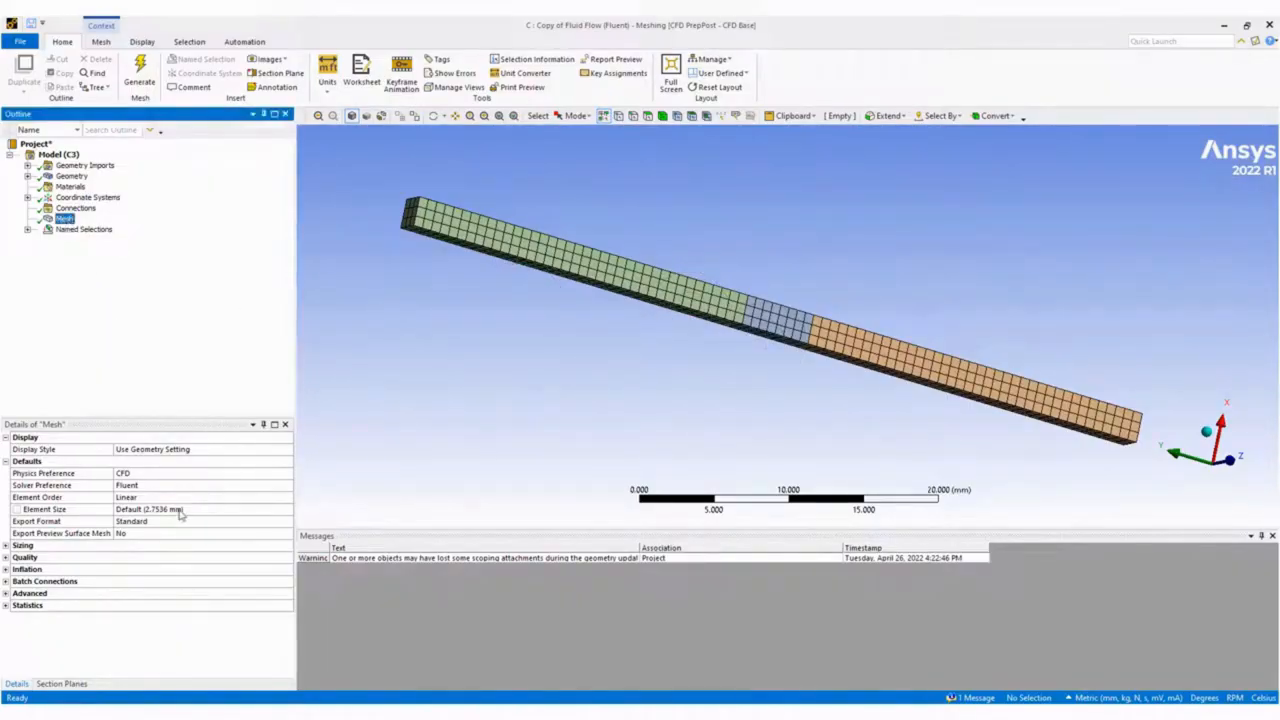
pyautogui.click(180, 510)
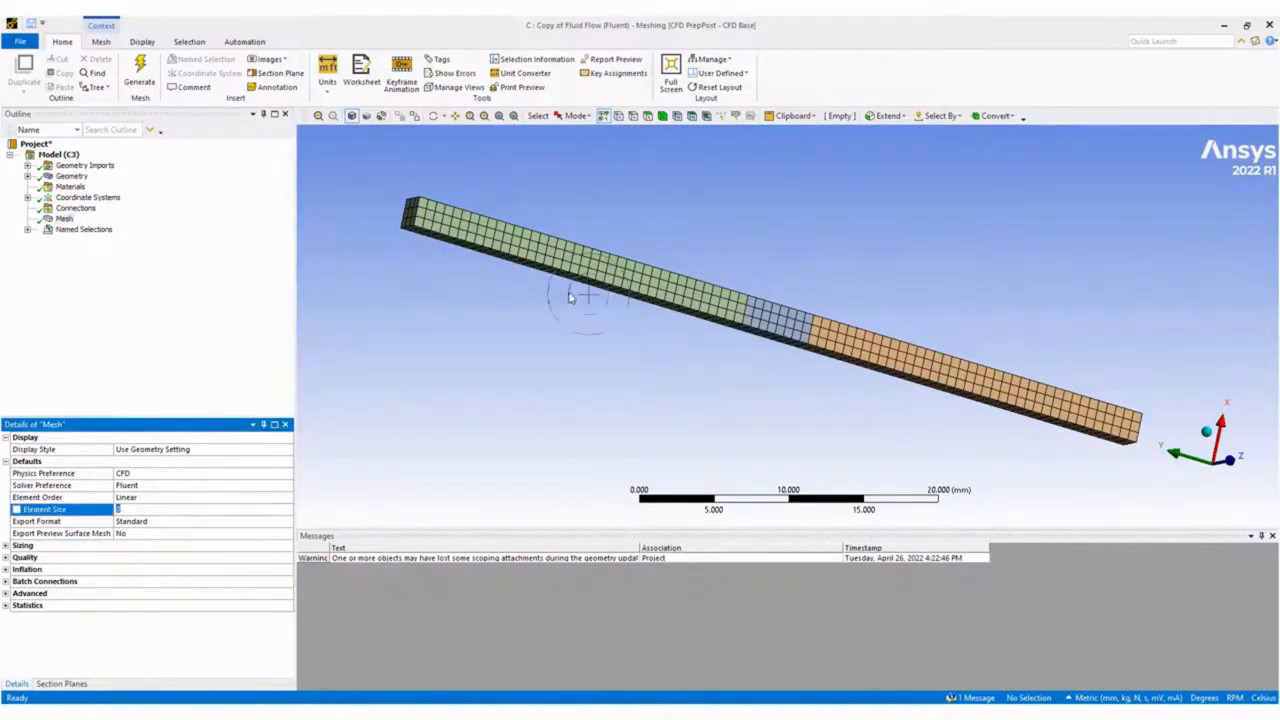
pyautogui.click(6, 545)
pyautogui.scroll(-3, 185, 608)
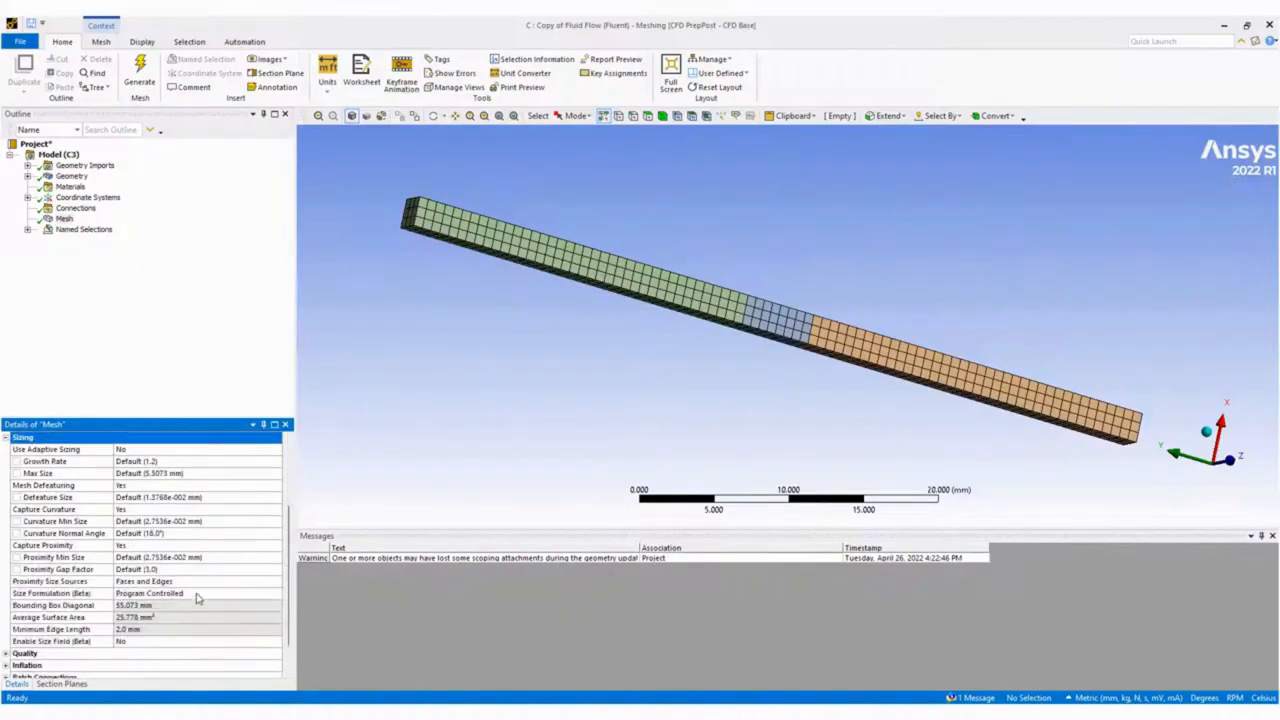
pyautogui.moveTo(690, 365); pyautogui.dragTo(622, 338, button='middle')
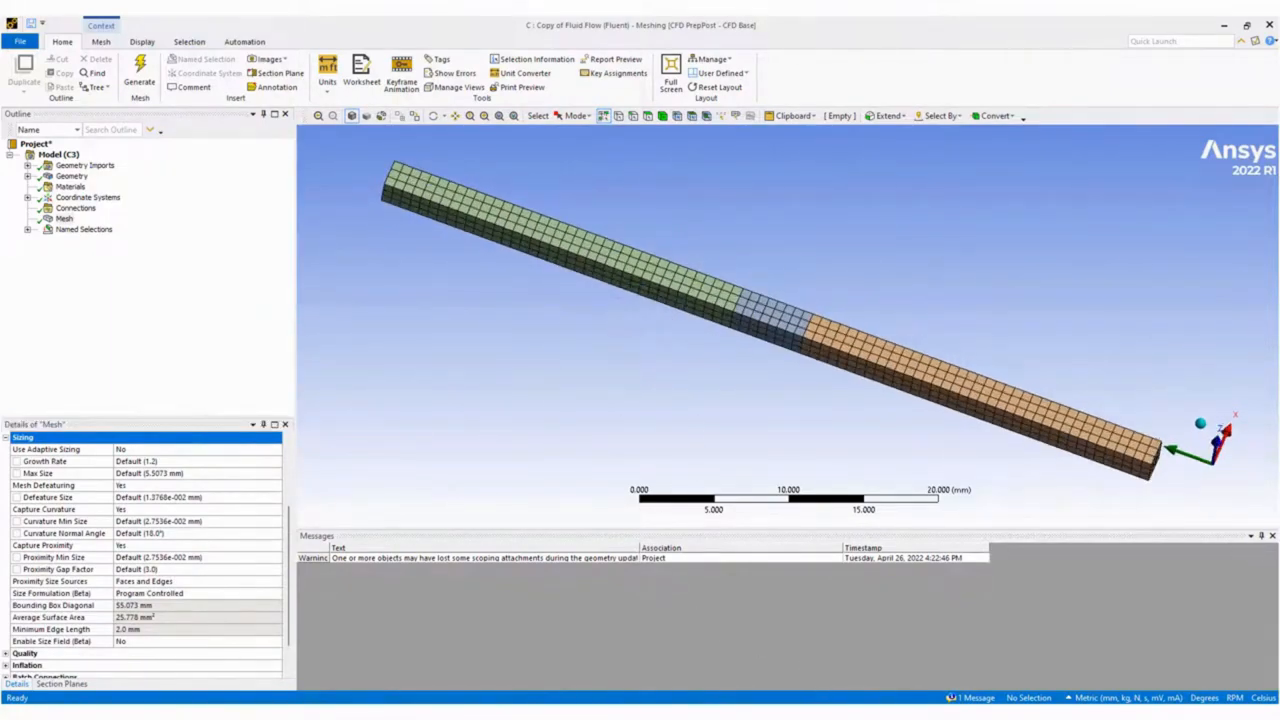
pyautogui.click(722, 703)
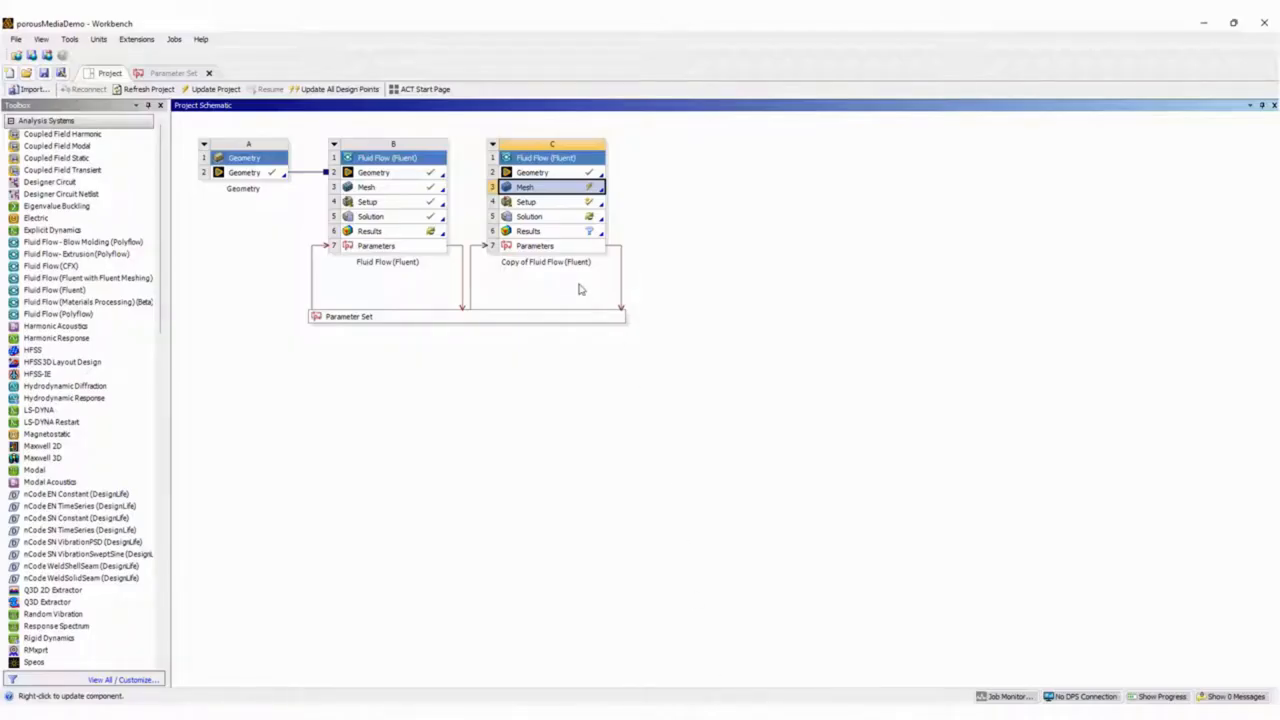
pyautogui.click(718, 706)
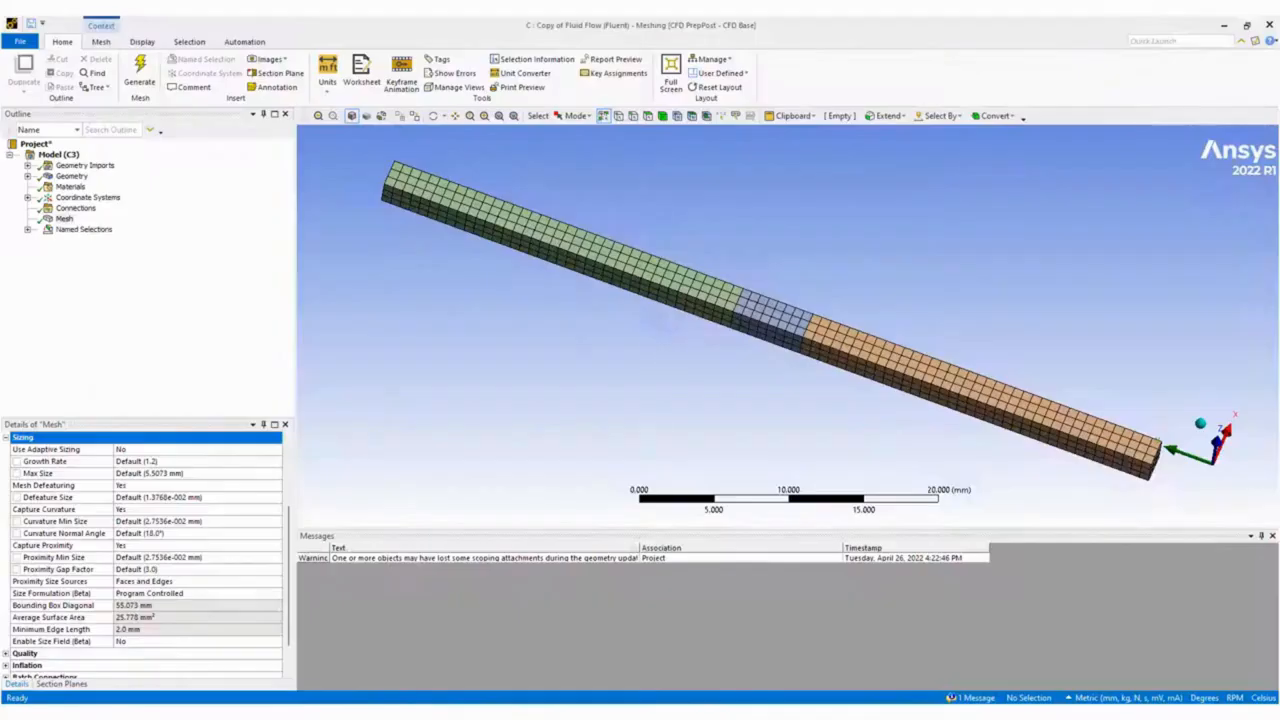
# Reassign the Inlet named selection to the end face of the green duct body.
pyautogui.click(28, 230)
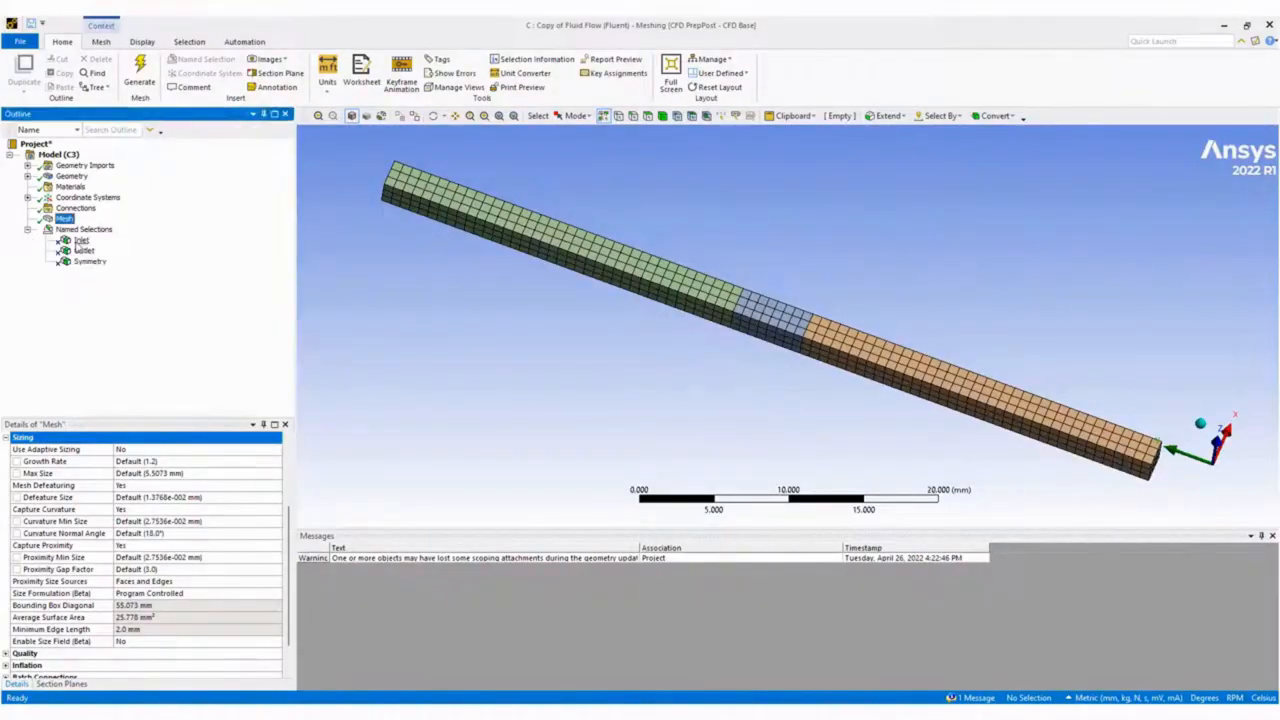
pyautogui.click(81, 240)
pyautogui.click(166, 470)
pyautogui.click(420, 205)
pyautogui.click(153, 428)
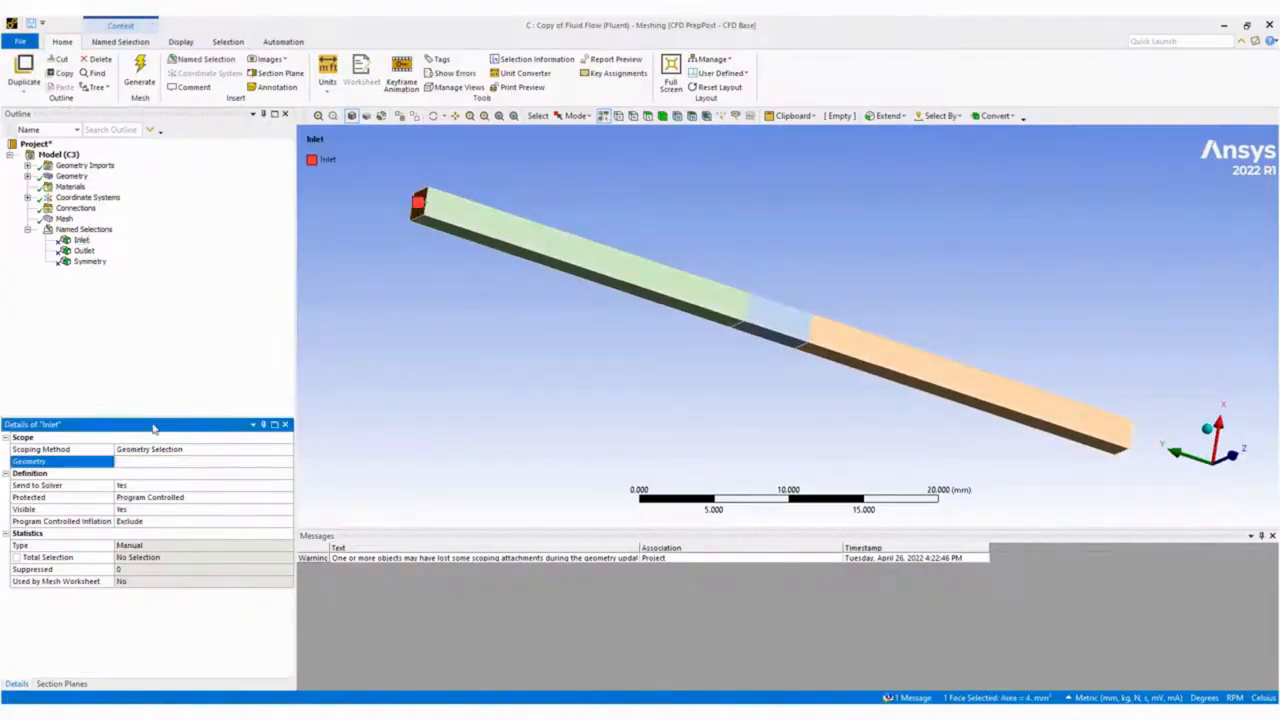
# Reassign the Outlet named selection to the opposite end face, on the orange duct body.
pyautogui.click(84, 251)
pyautogui.moveTo(734, 357); pyautogui.dragTo(742, 349, button='middle')
pyautogui.click(872, 335)
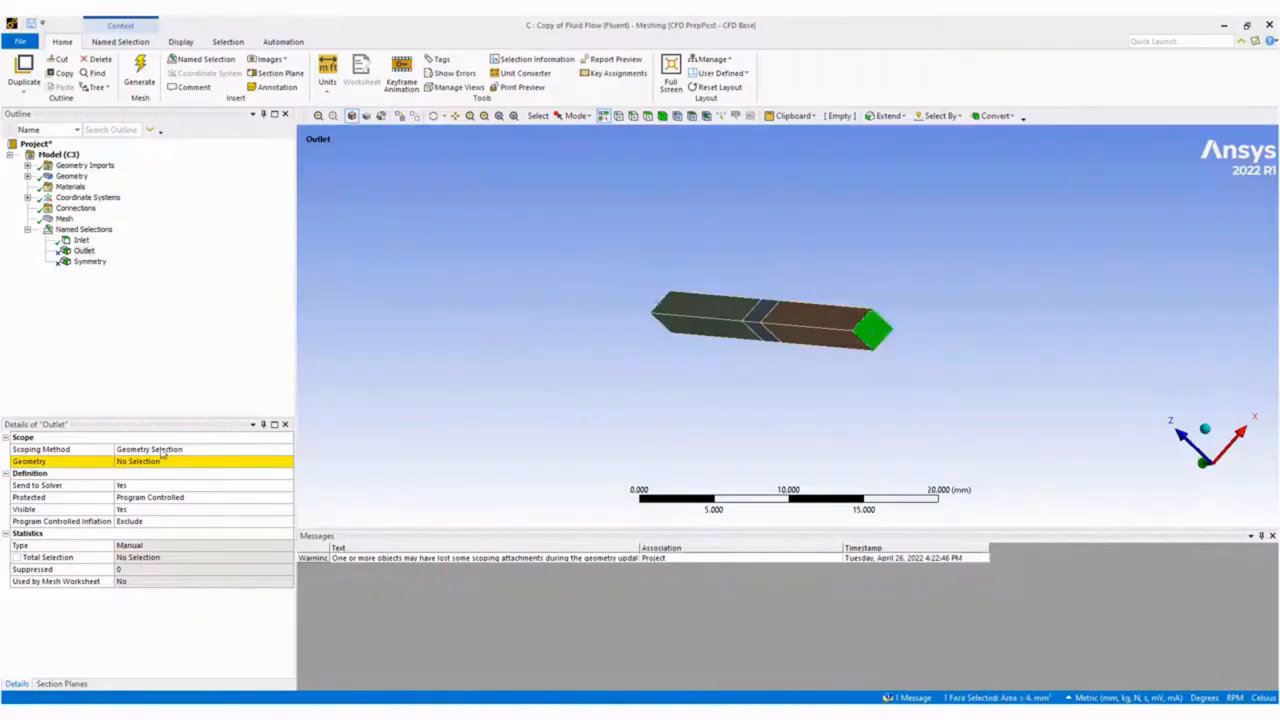
pyautogui.click(200, 461)
pyautogui.click(150, 462)
# Create a named selection called Porous from the middle body of the duct.
pyautogui.moveTo(330, 345); pyautogui.dragTo(445, 310, button='middle')
pyautogui.click(662, 116)
pyautogui.click(771, 320)
pyautogui.rightClick(771, 320)
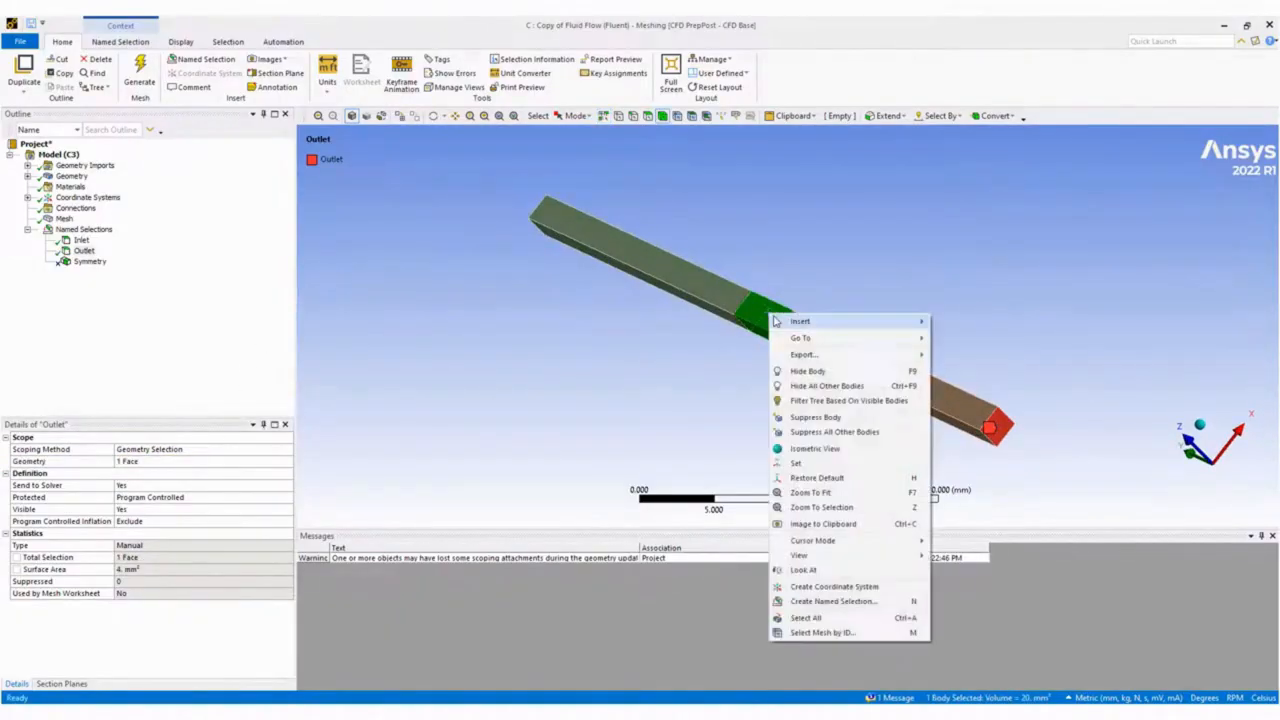
pyautogui.click(831, 601)
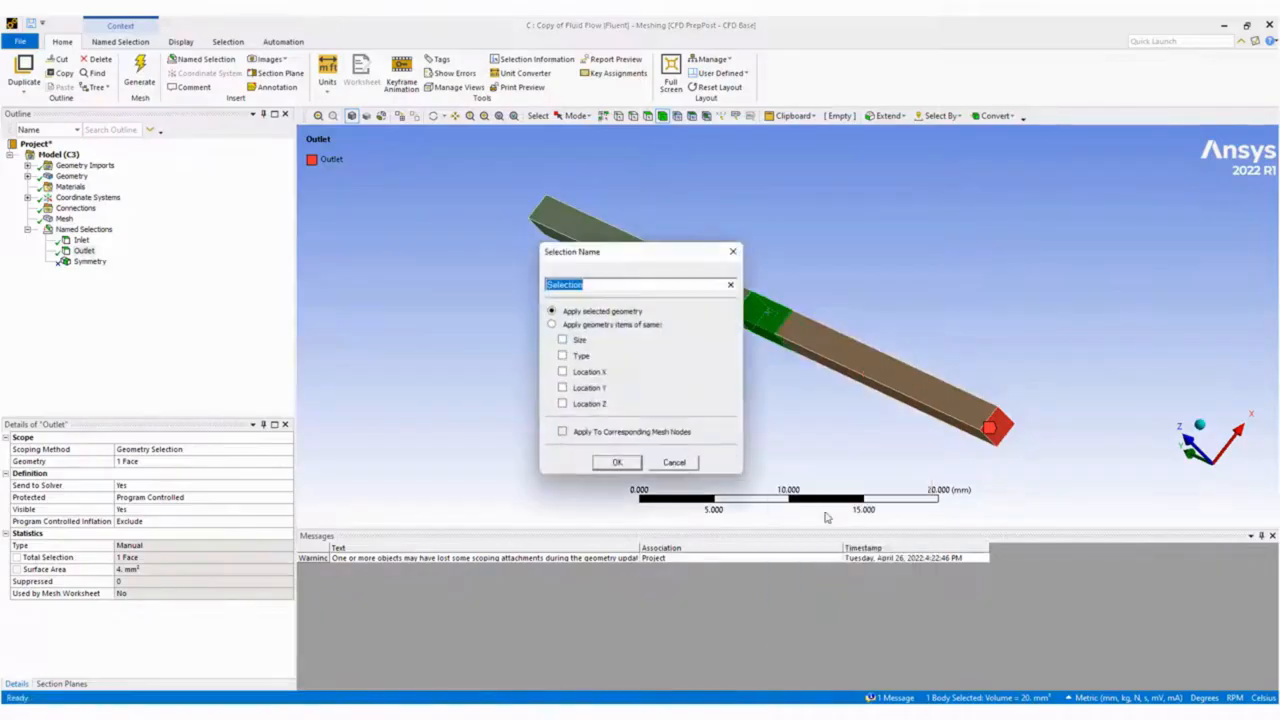
pyautogui.write('Porous')
pyautogui.press('Return')
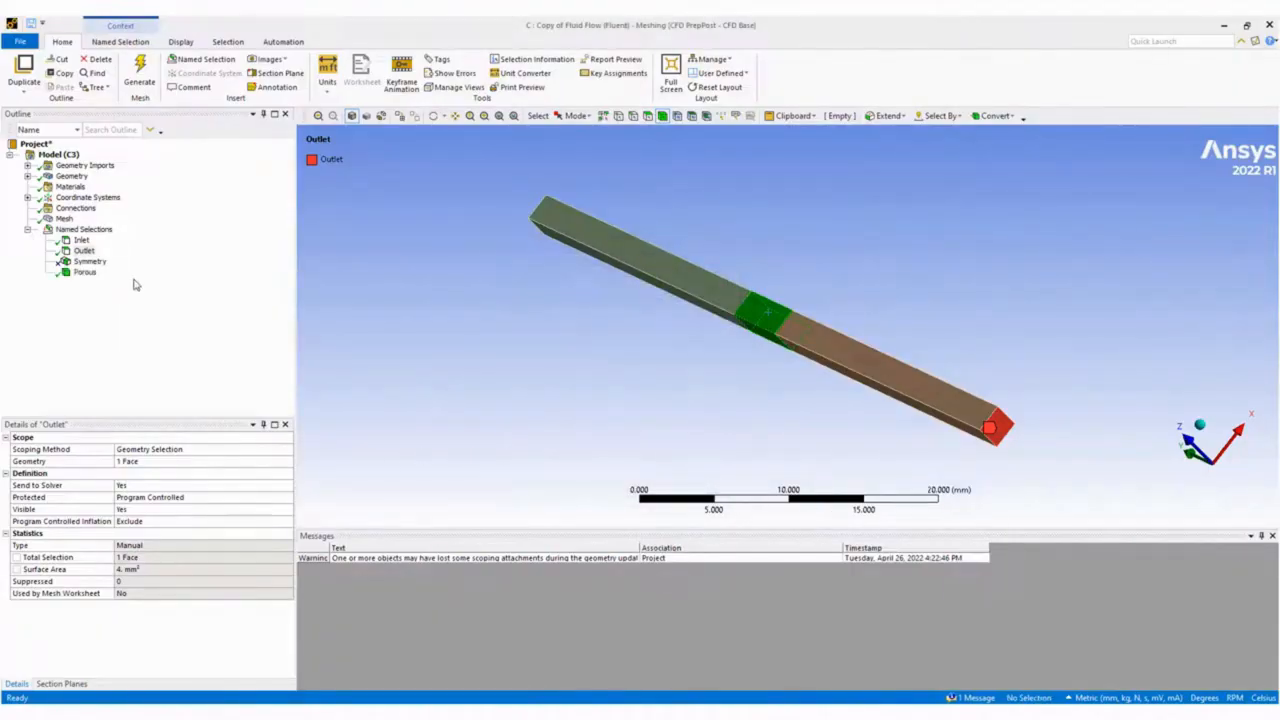
# Create a named selection called Symmetry from the eight side faces of the green and orange duct bodies.
pyautogui.click(89, 262)
pyautogui.click(145, 463)
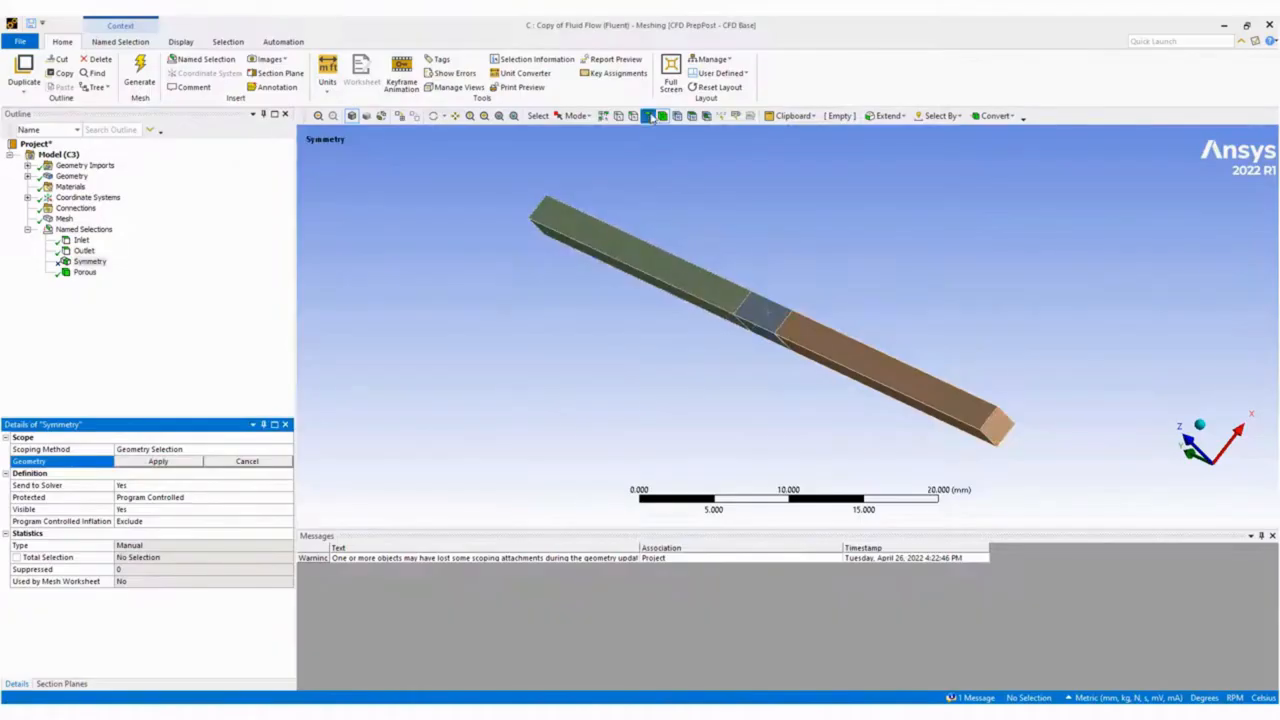
pyautogui.click(657, 271)
pyautogui.keyDown('ctrl'); pyautogui.click(836, 380); pyautogui.keyUp('ctrl')
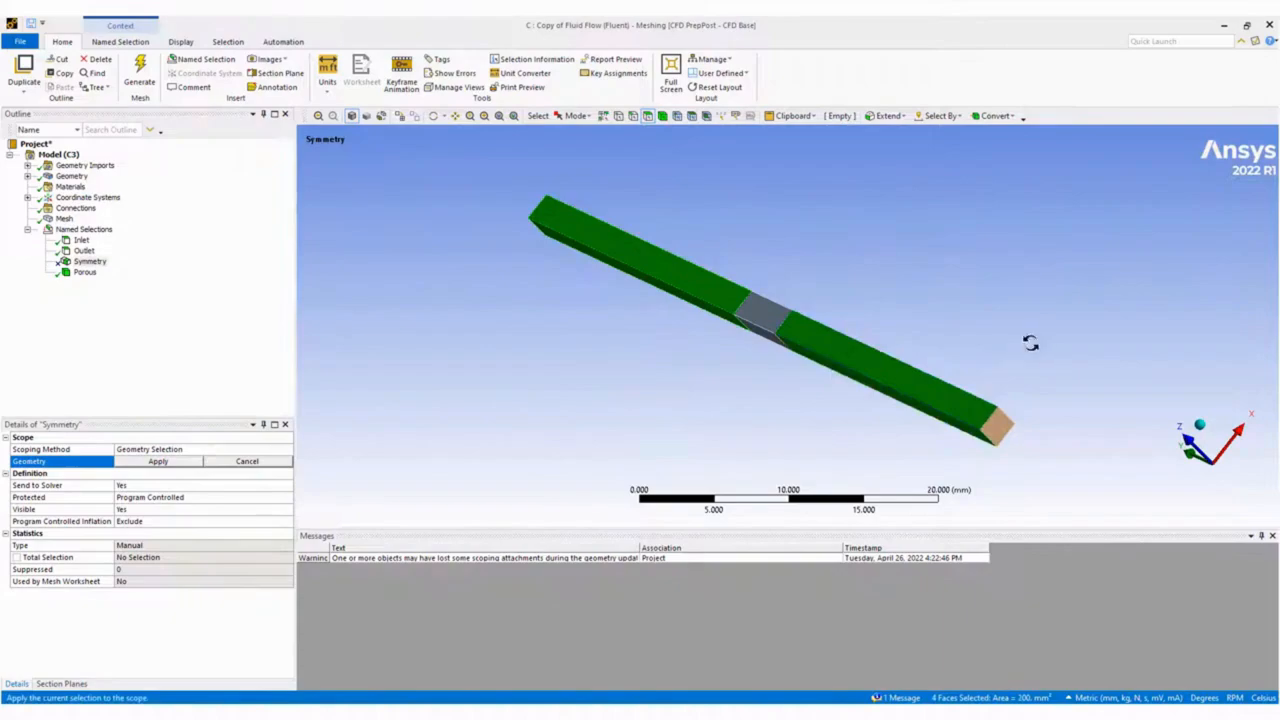
pyautogui.moveTo(1033, 341); pyautogui.dragTo(826, 300, button='middle')
pyautogui.keyDown('ctrl'); pyautogui.moveTo(868, 360); pyautogui.dragTo(857, 387); pyautogui.keyUp('ctrl')
pyautogui.keyDown('ctrl'); pyautogui.click(714, 277); pyautogui.keyUp('ctrl')
pyautogui.write('nS')
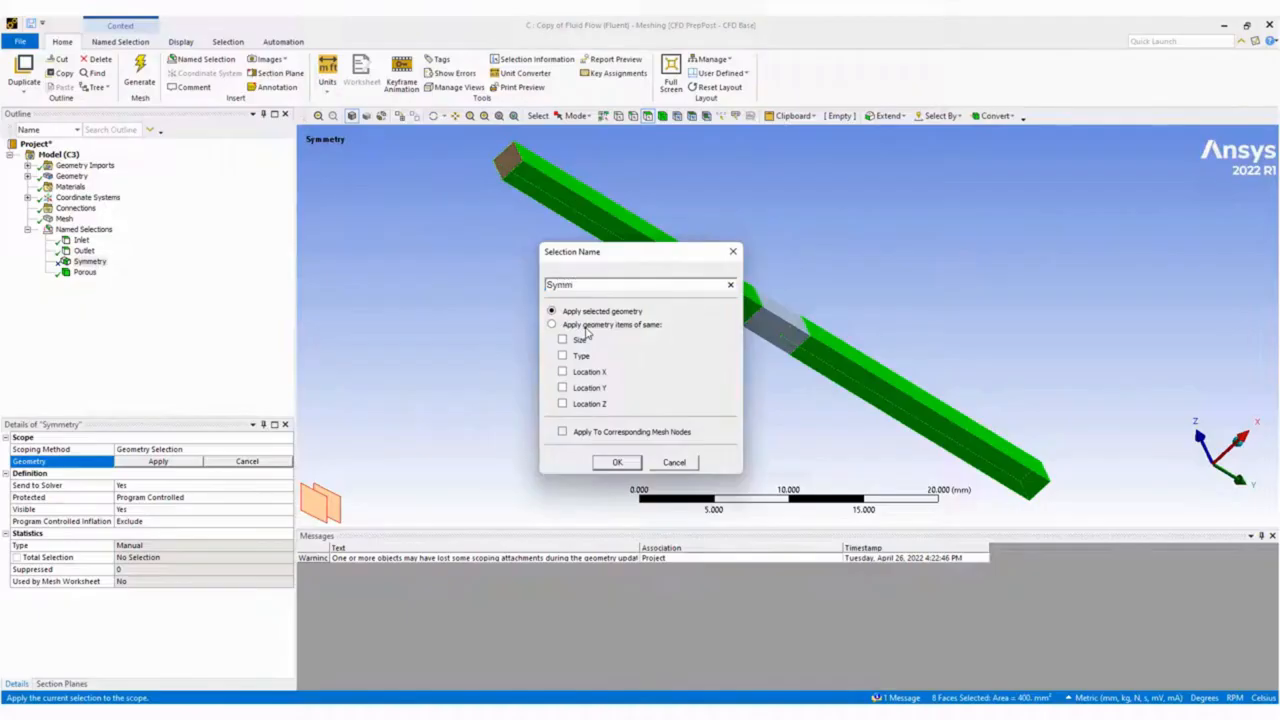
pyautogui.write('ymmetry')
pyautogui.press('Return')
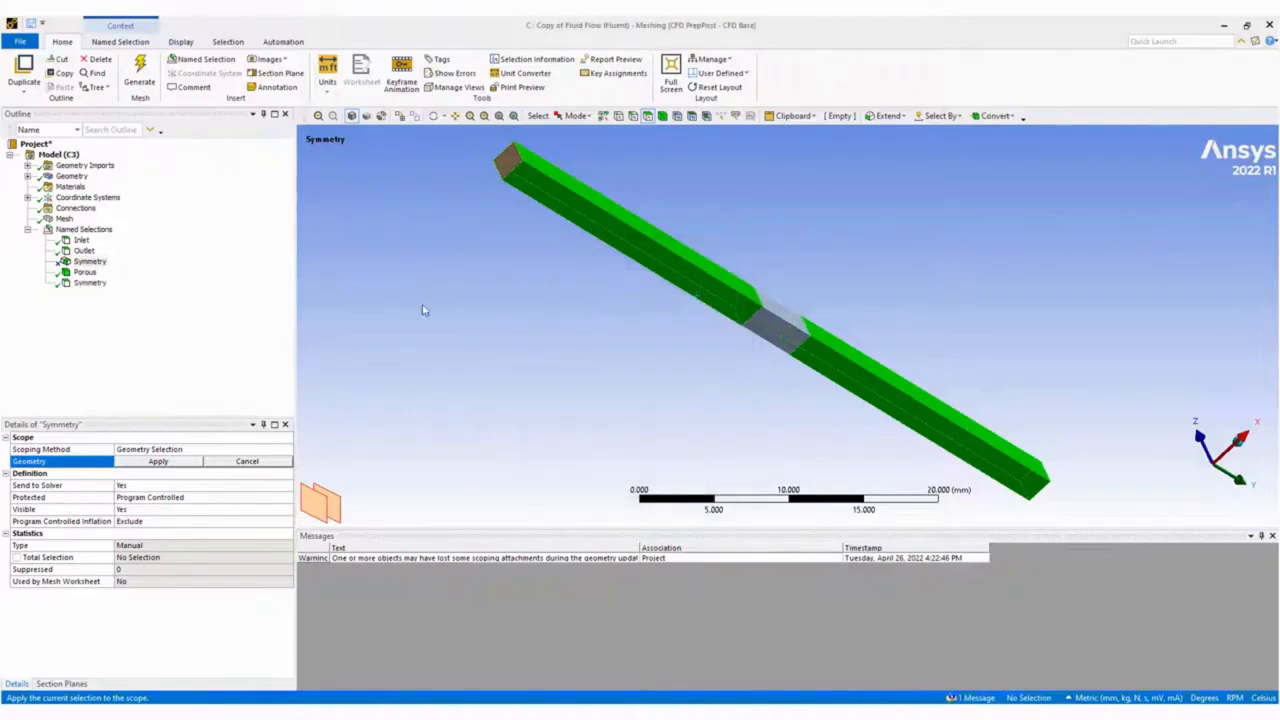
# Reassign the original, unscoped Symmetry named selection to the four side faces of the middle body.
pyautogui.click(92, 262)
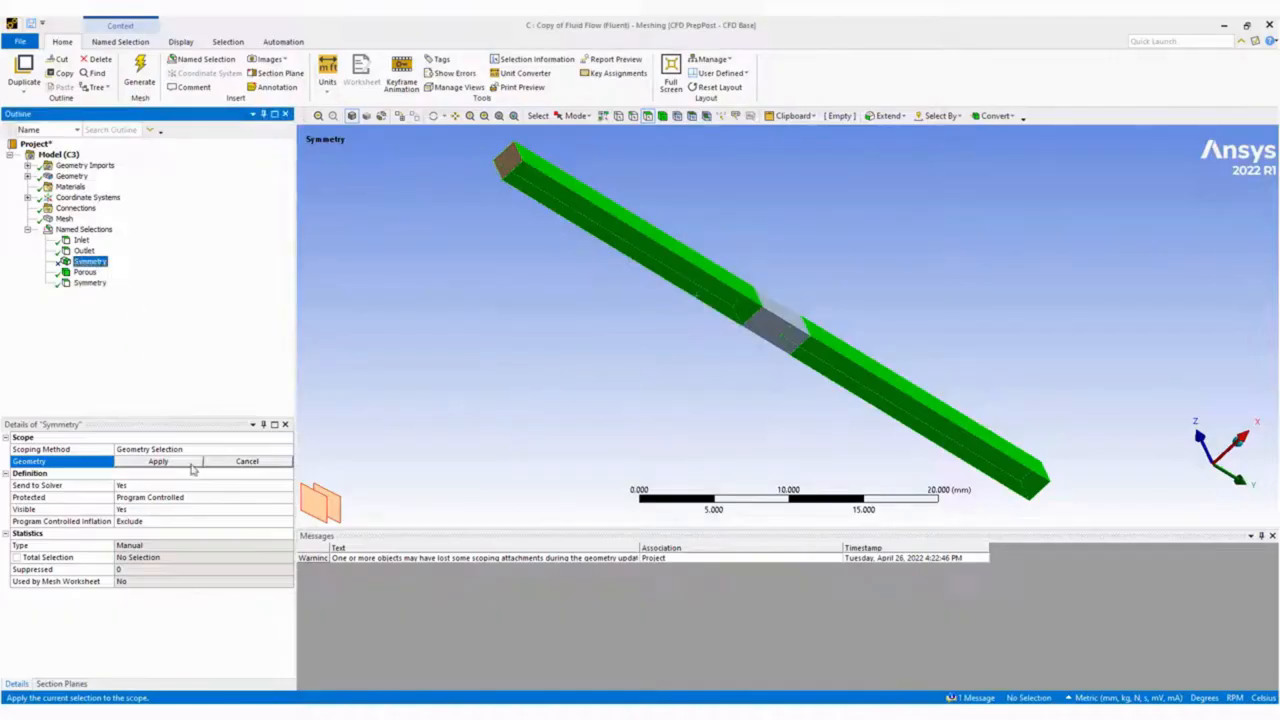
pyautogui.moveTo(785, 316); pyautogui.dragTo(778, 329)
pyautogui.moveTo(782, 325); pyautogui.dragTo(1013, 366, button='middle')
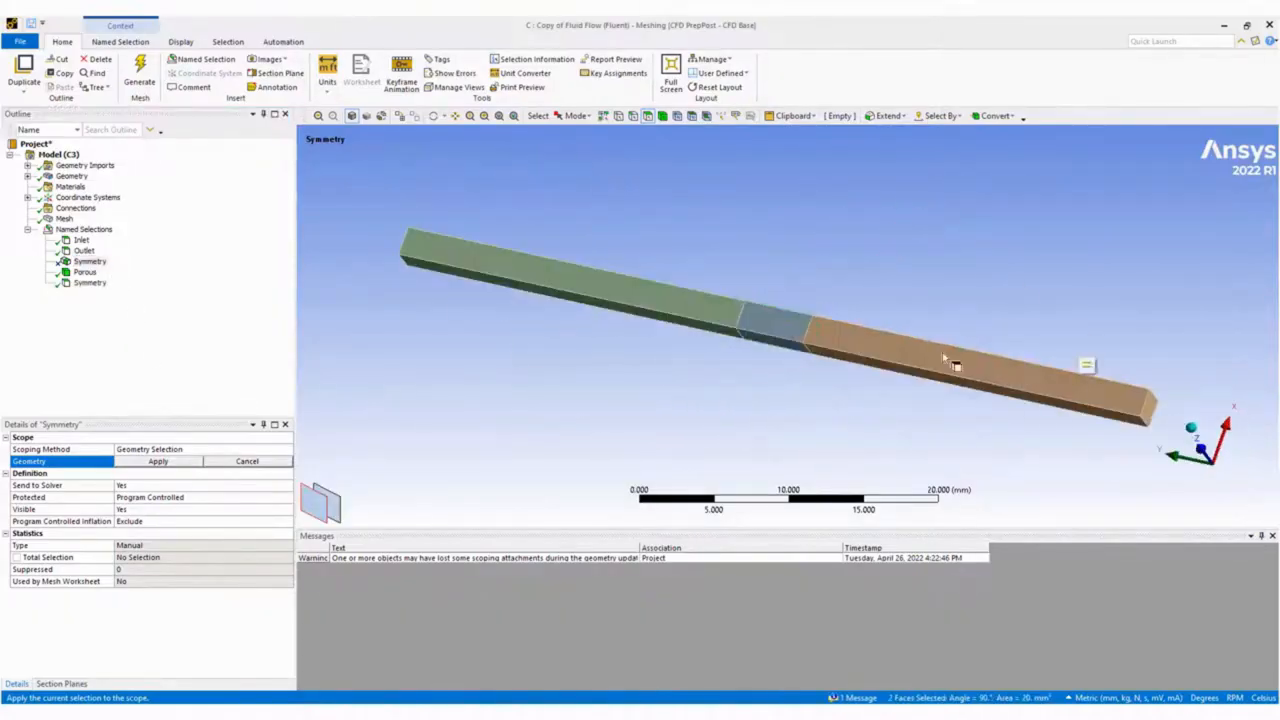
pyautogui.keyDown('ctrl'); pyautogui.moveTo(774, 329); pyautogui.dragTo(771, 342); pyautogui.keyUp('ctrl')
pyautogui.click(158, 462)
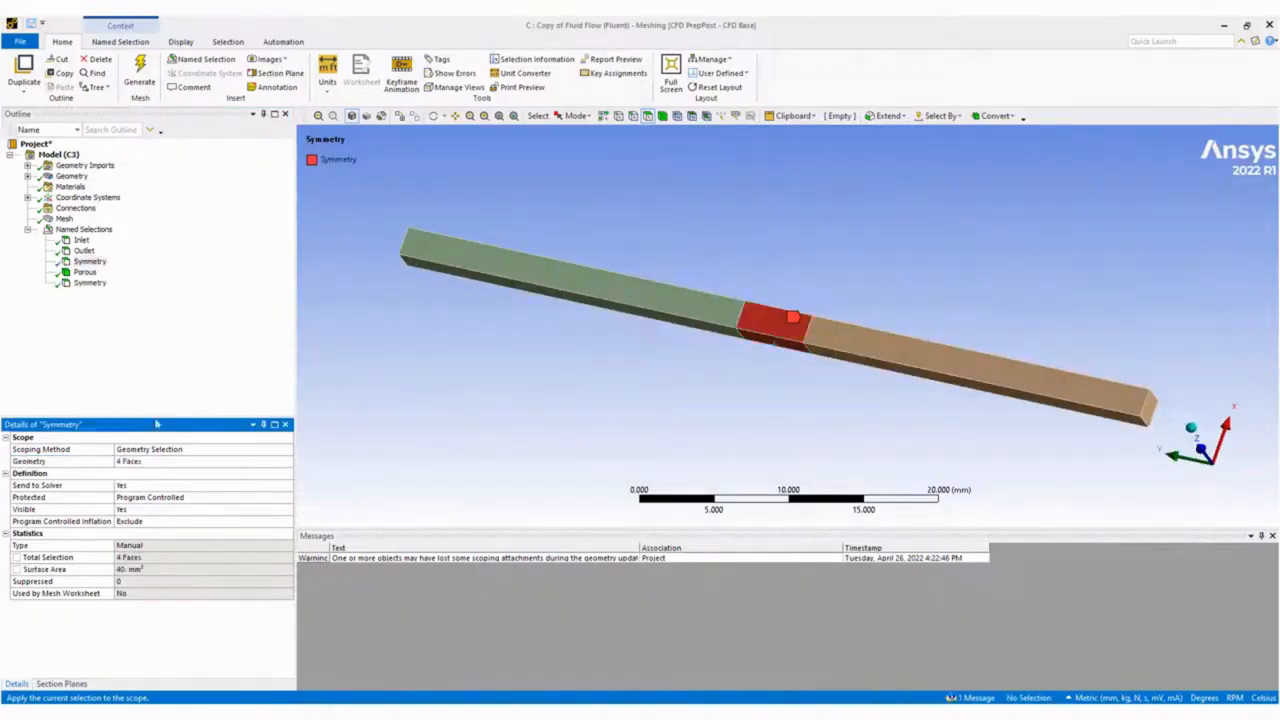
# Rename the middle body's symmetry named selection to PorousSymmetry.
pyautogui.rightClick(90, 261)
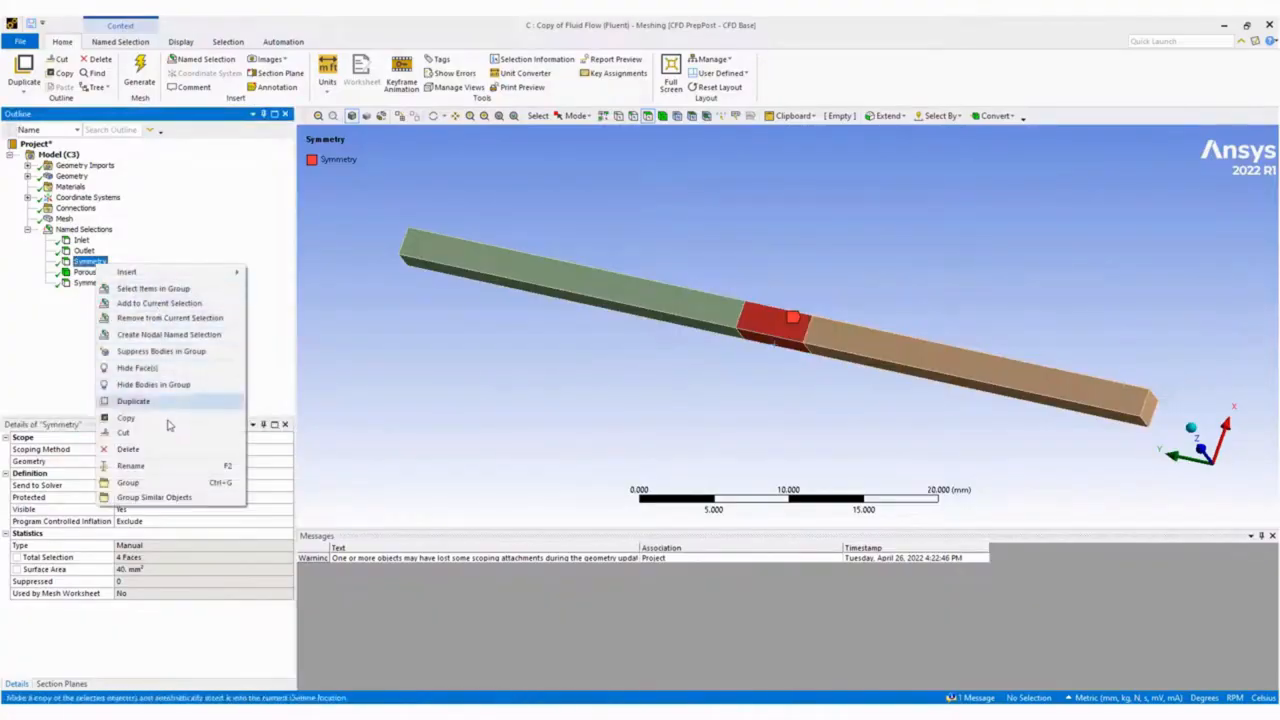
pyautogui.click(158, 466)
pyautogui.press('Home')
pyautogui.write('Porous')
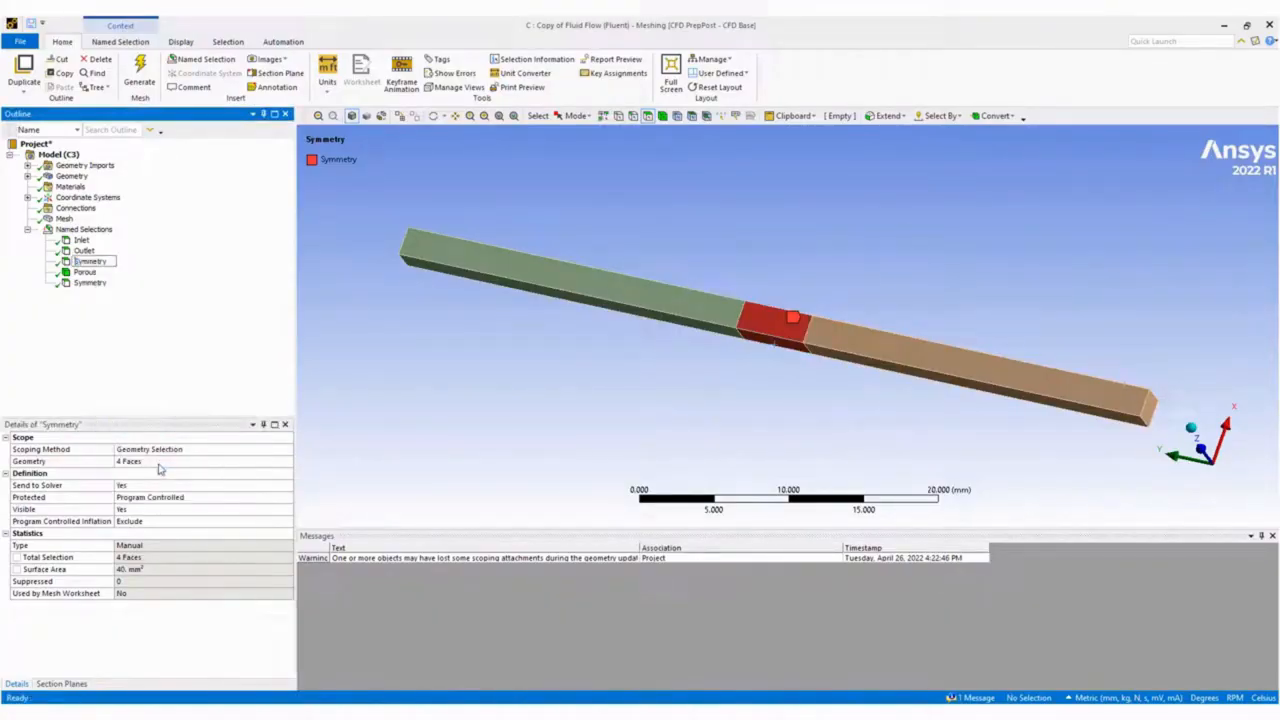
pyautogui.press('Return')
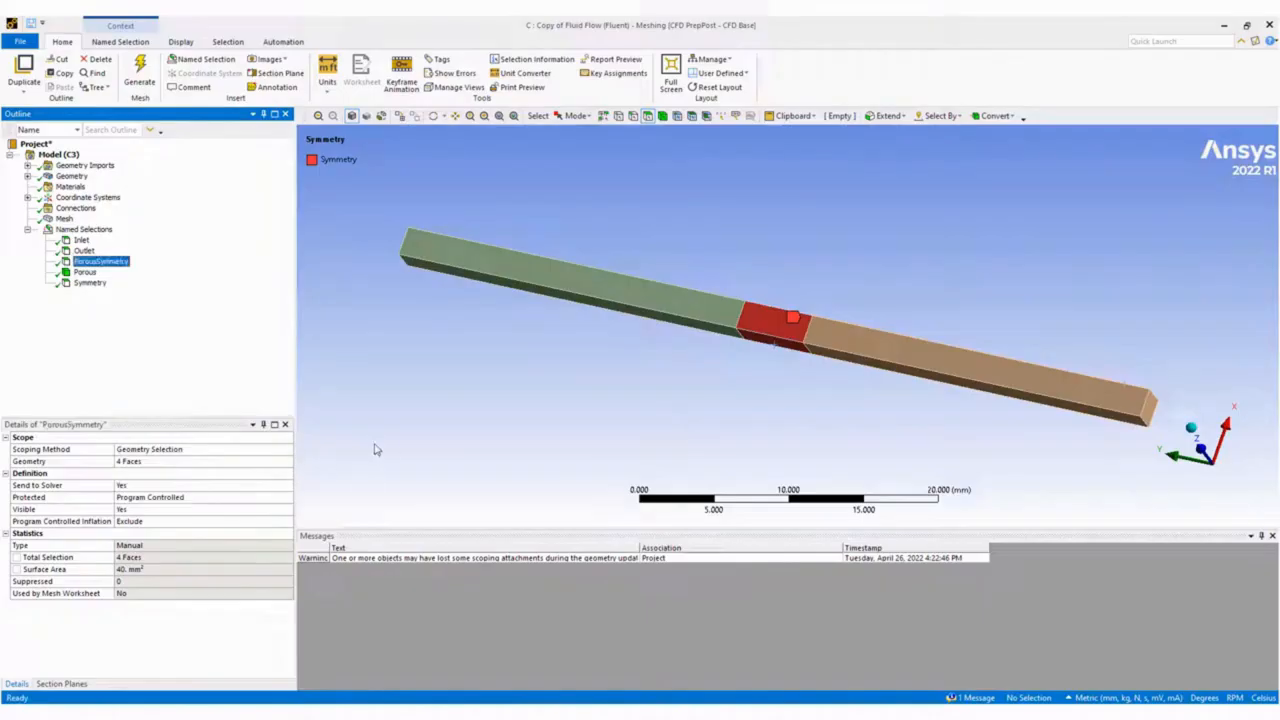
pyautogui.click(406, 422)
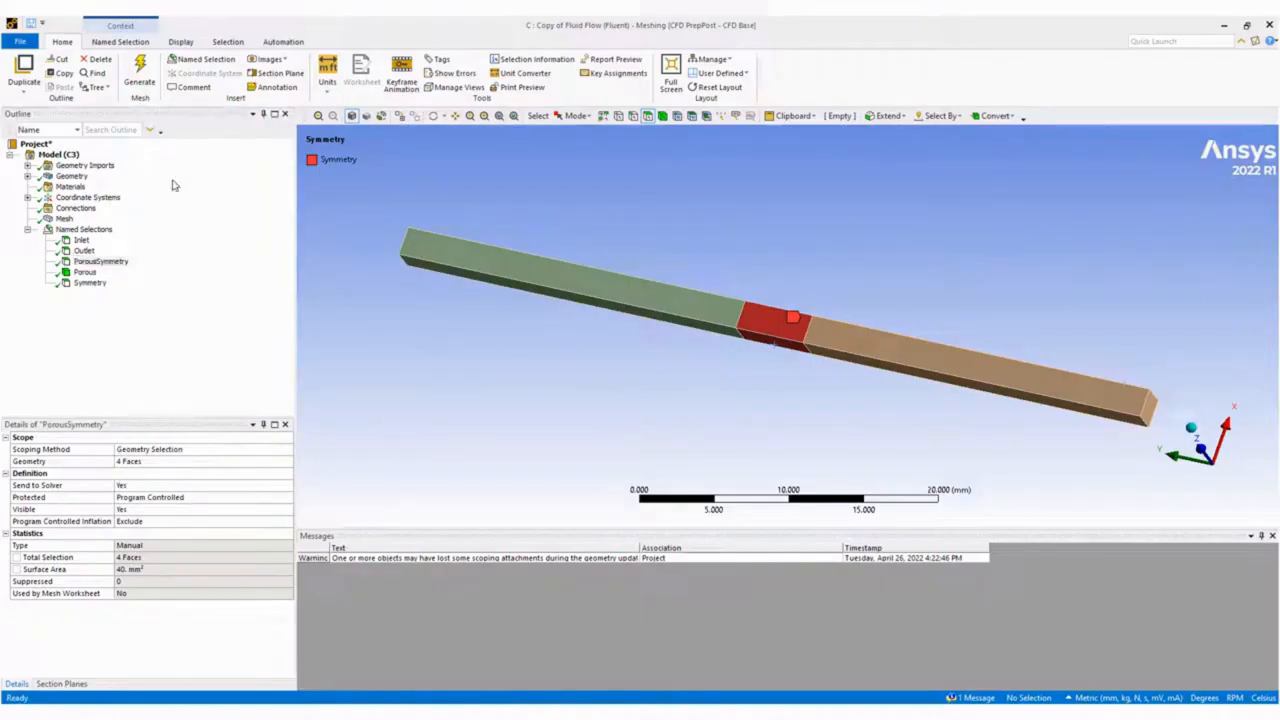
# Set the mesh's Proximity Gap Factor to 5.
pyautogui.click(64, 219)
pyautogui.moveTo(705, 316)
pyautogui.mouseDown(button='middle')
pyautogui.moveTo(860, 337)
pyautogui.moveTo(810, 320)
pyautogui.moveTo(838, 356)
pyautogui.mouseUp(button='middle')
pyautogui.scroll(1, 601, 331)
pyautogui.scroll(1, 601, 331)
pyautogui.keyDown('ctrl'); pyautogui.moveTo(601, 331); pyautogui.dragTo(678, 389, button='middle'); pyautogui.keyUp('ctrl')
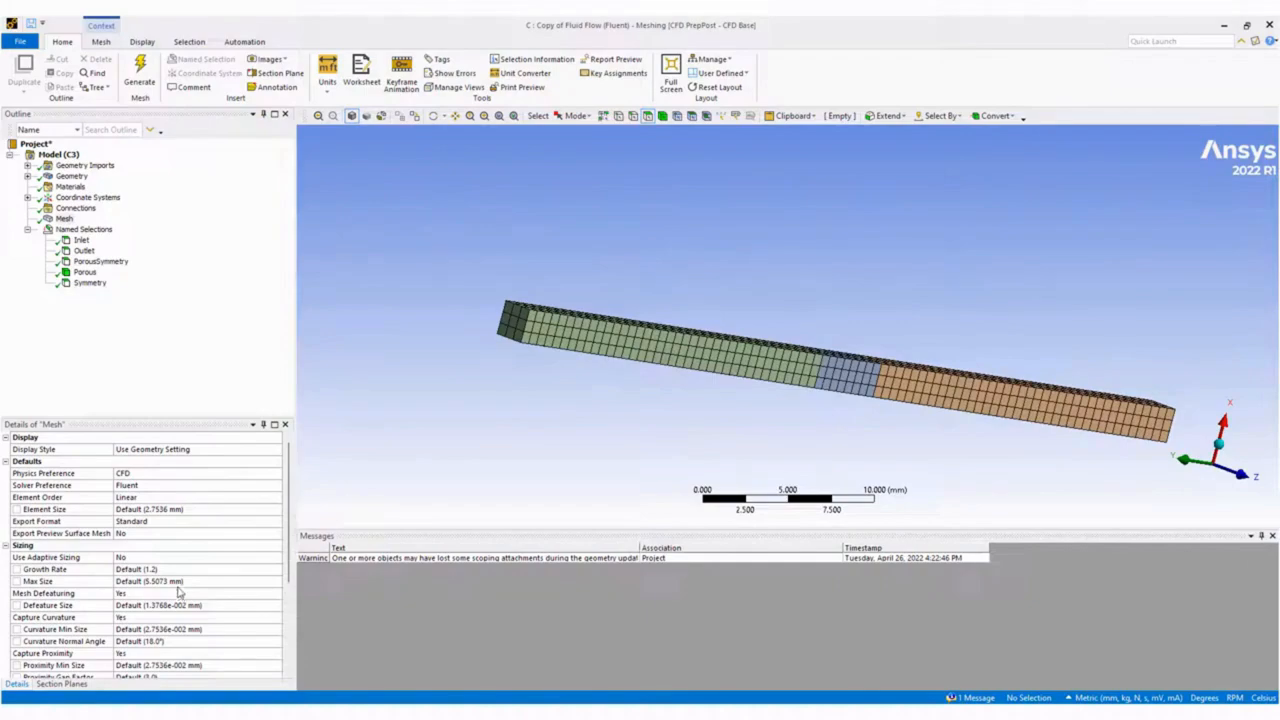
pyautogui.scroll(-2, 179, 593)
pyautogui.click(248, 604)
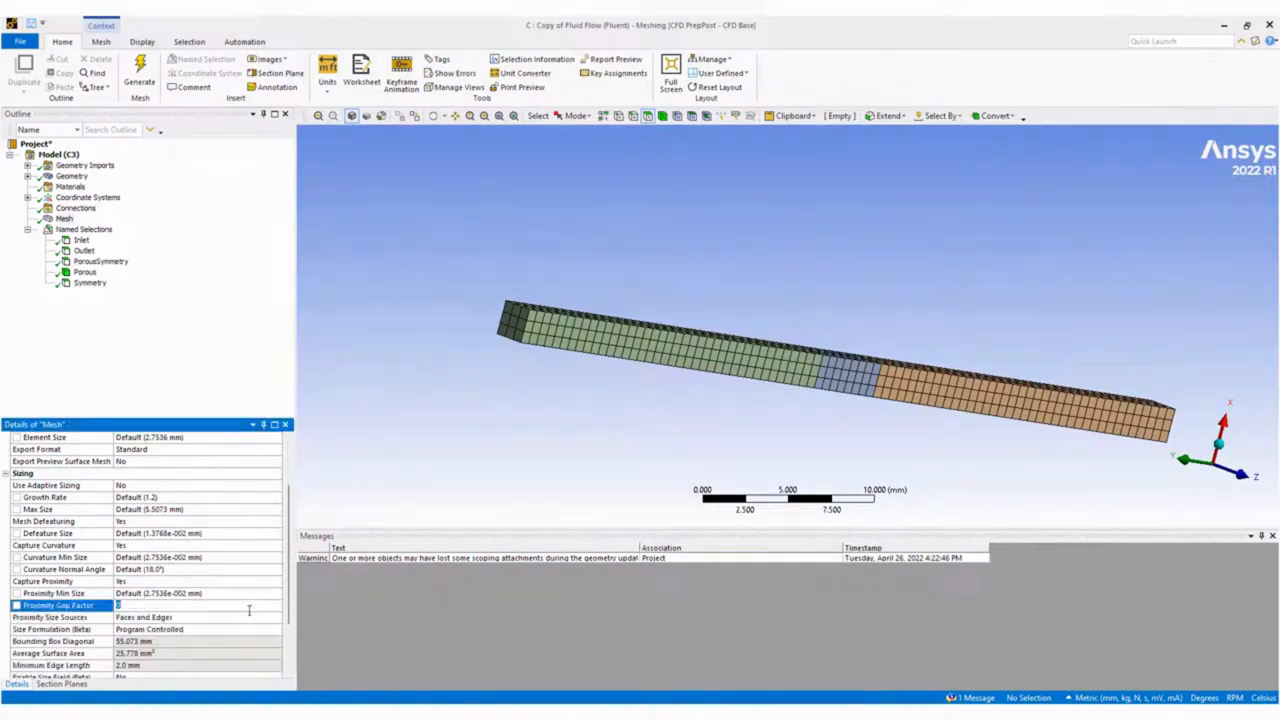
pyautogui.press('Return')
pyautogui.scroll(-1, 243, 623)
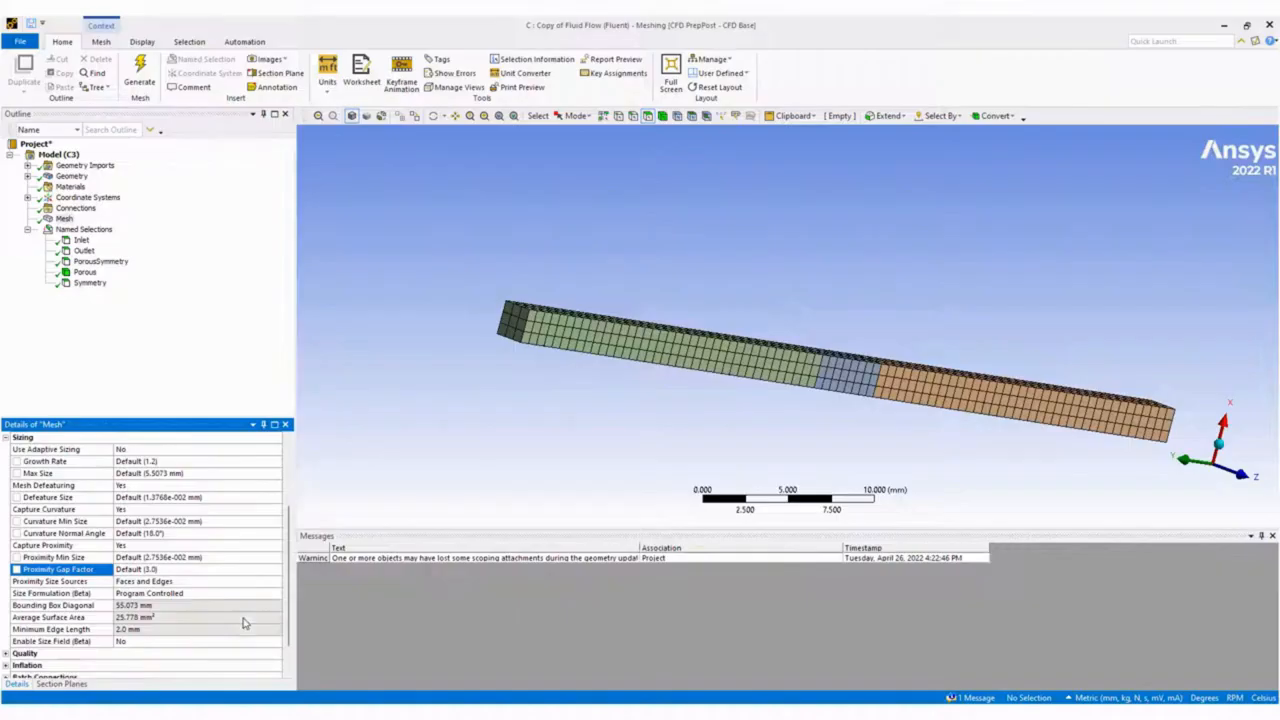
pyautogui.click(202, 571)
pyautogui.write('5')
pyautogui.press('Return')
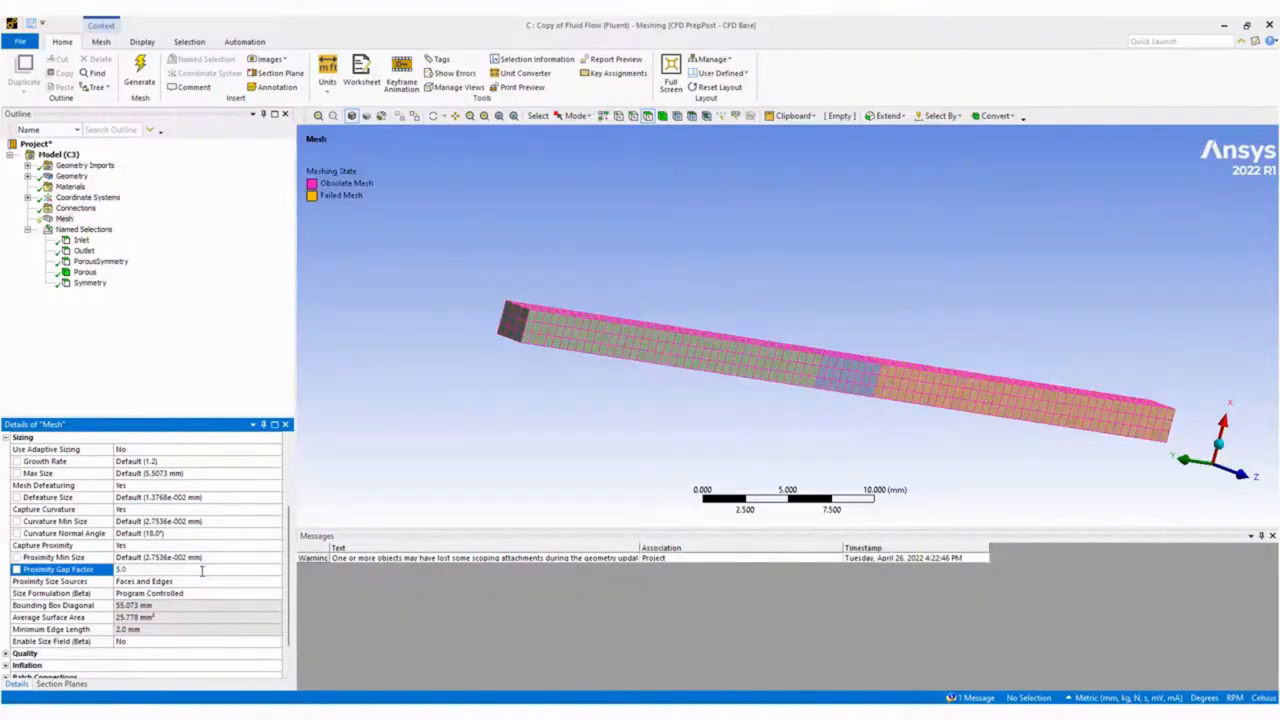
# Regenerate the mesh and look through its remaining detail settings.
pyautogui.rightClick(64, 219)
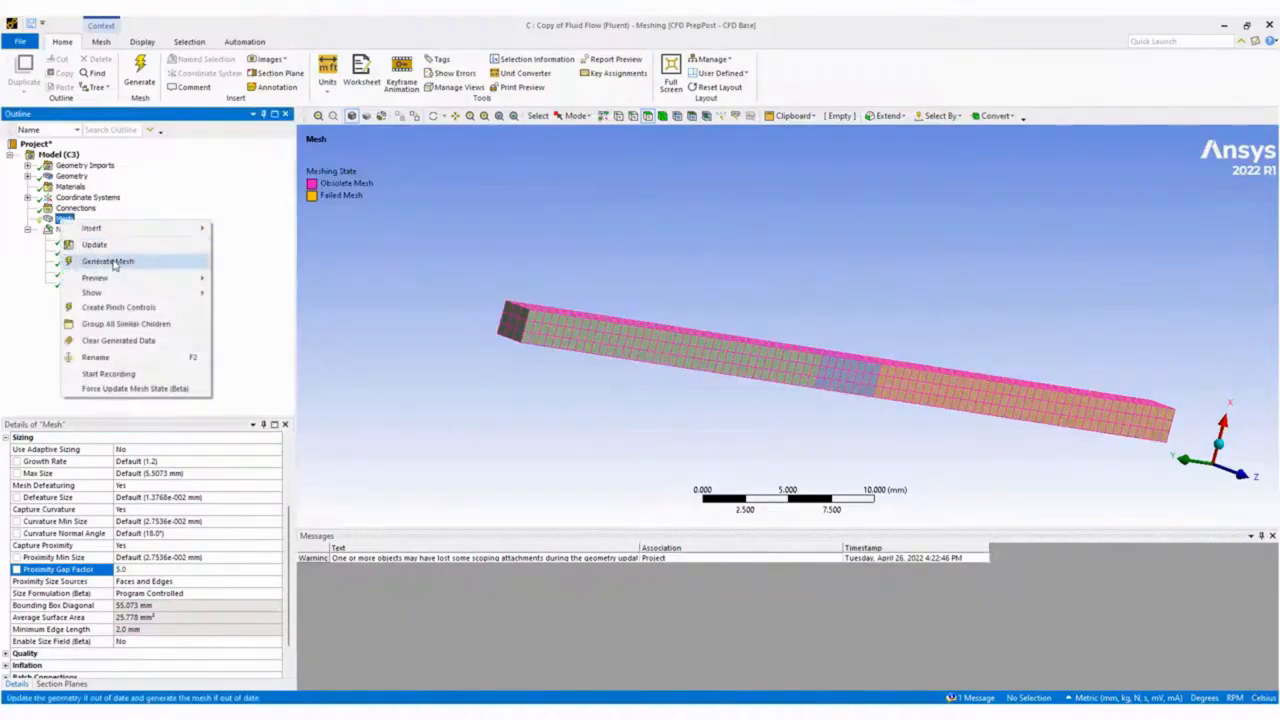
pyautogui.click(104, 260)
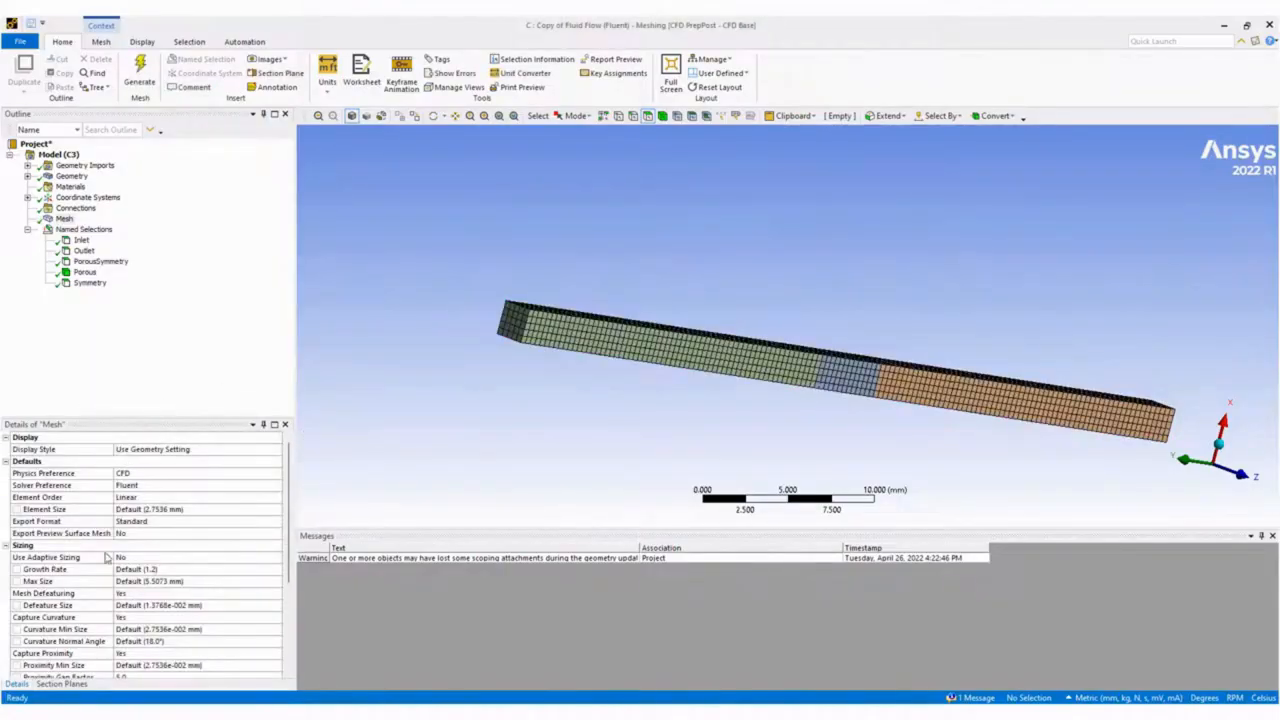
pyautogui.scroll(-4, 103, 523)
pyautogui.click(5, 666)
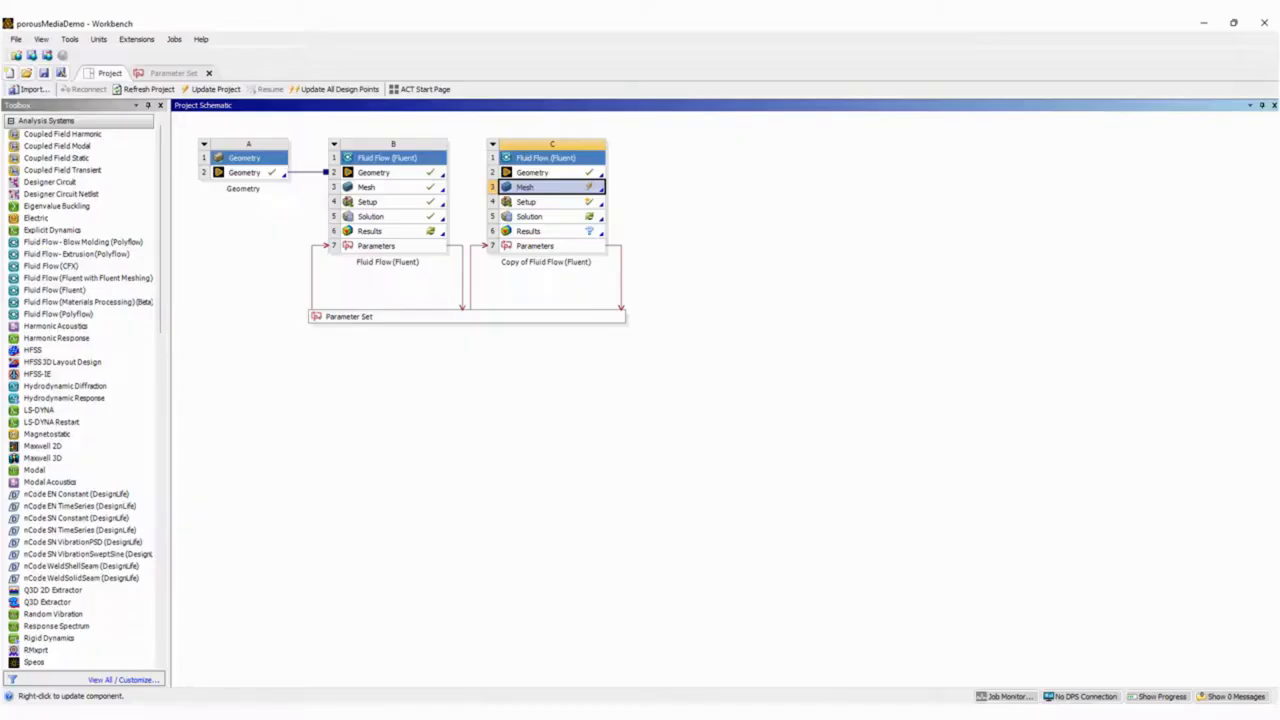
# In Workbench, update system C's mesh, and launch its Fluent setup with the new mesh on a single solver process.
pyautogui.rightClick(548, 195)
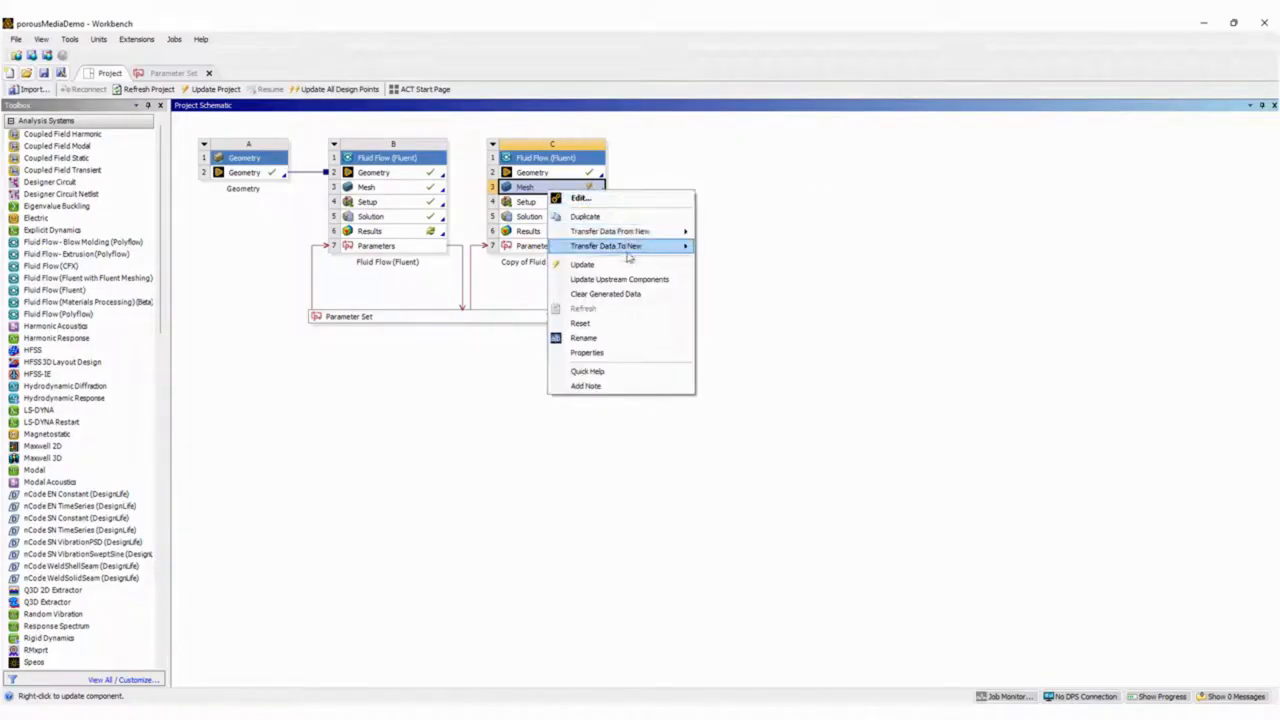
pyautogui.click(619, 266)
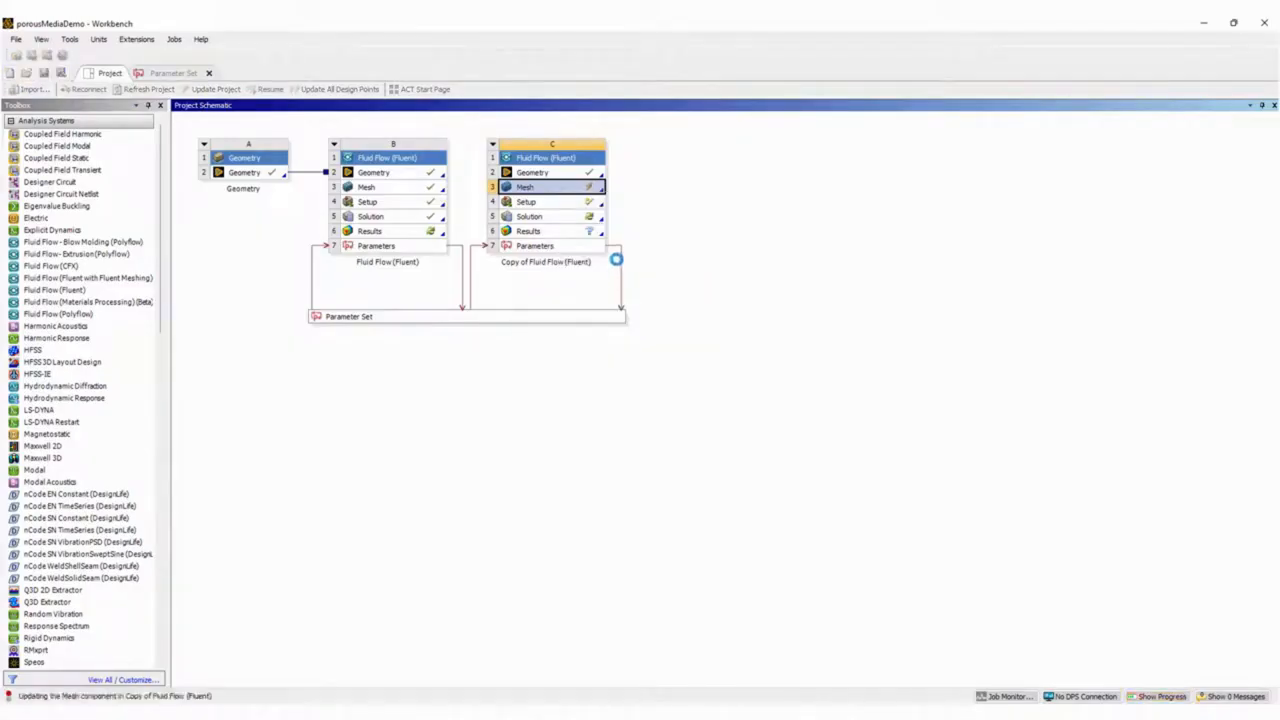
pyautogui.doubleClick(557, 206)
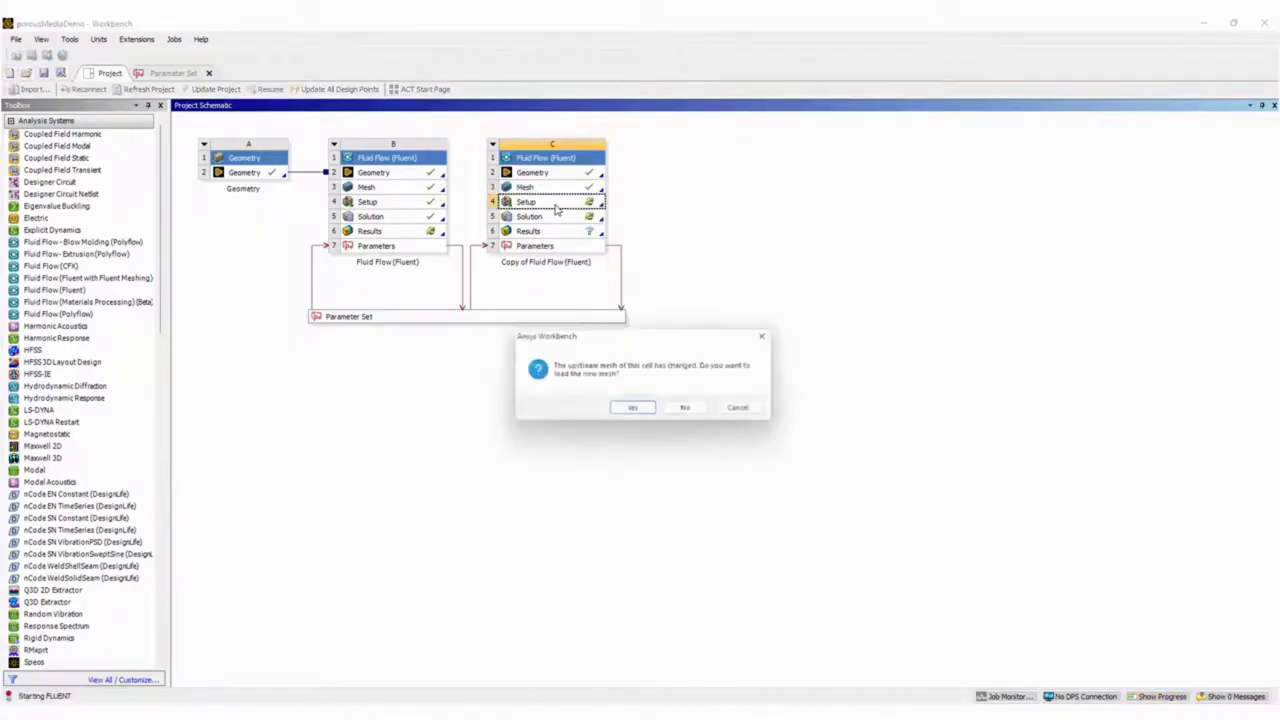
pyautogui.click(634, 410)
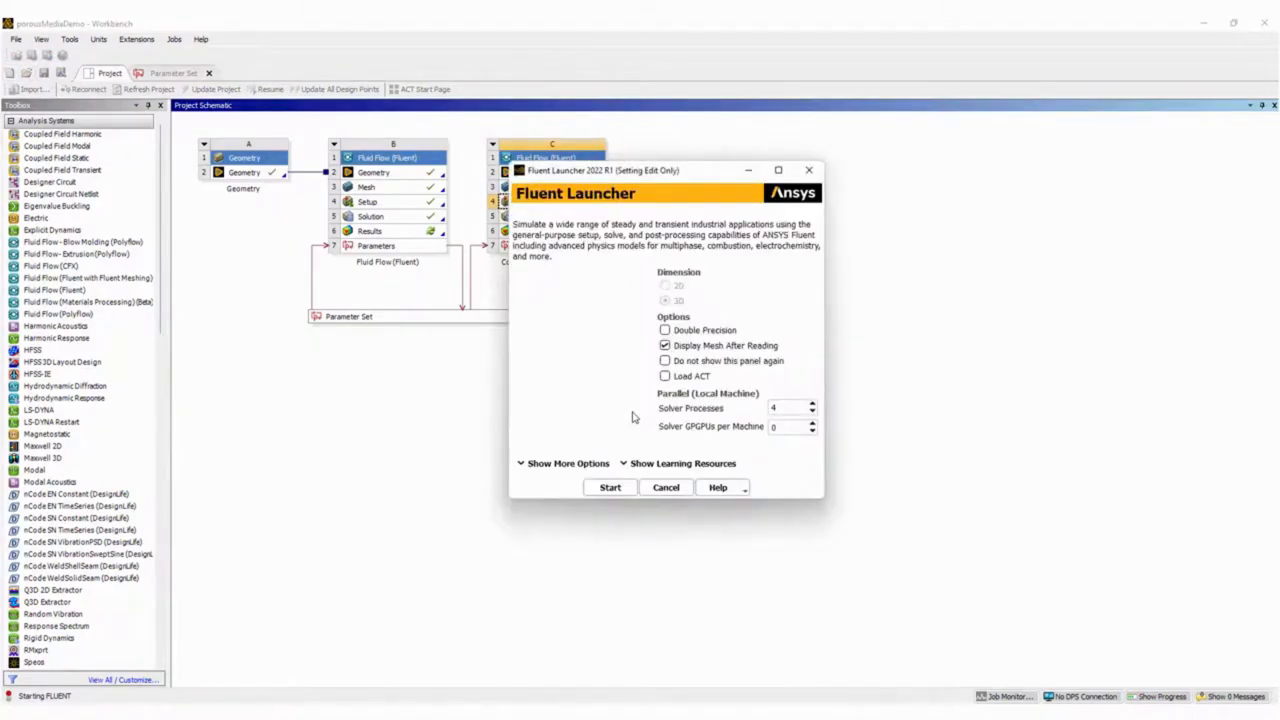
pyautogui.click(814, 412)
pyautogui.click(814, 412)
pyautogui.click(814, 412)
pyautogui.click(609, 488)
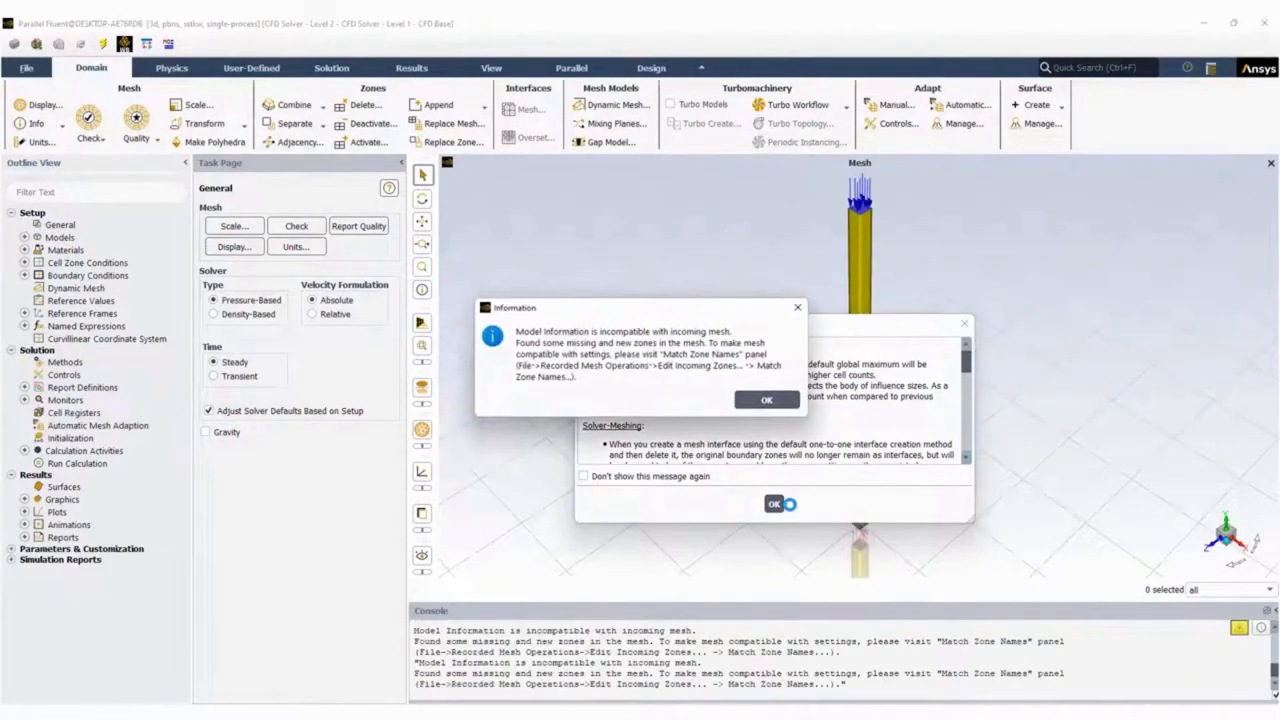
# Match the incoming mesh zones by discarding the unmatched missing zones and accepting the new ones, with the setup reloaded.
pyautogui.click(765, 401)
pyautogui.click(773, 503)
pyautogui.click(29, 68)
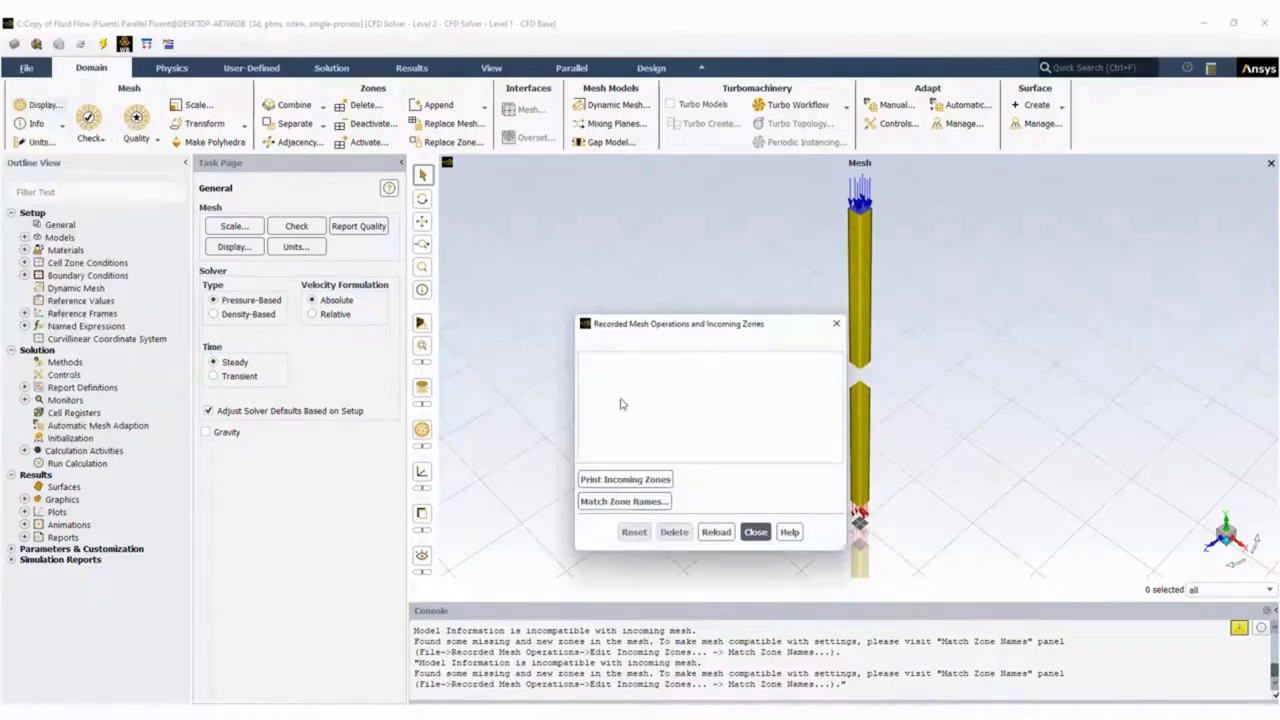
pyautogui.click(625, 502)
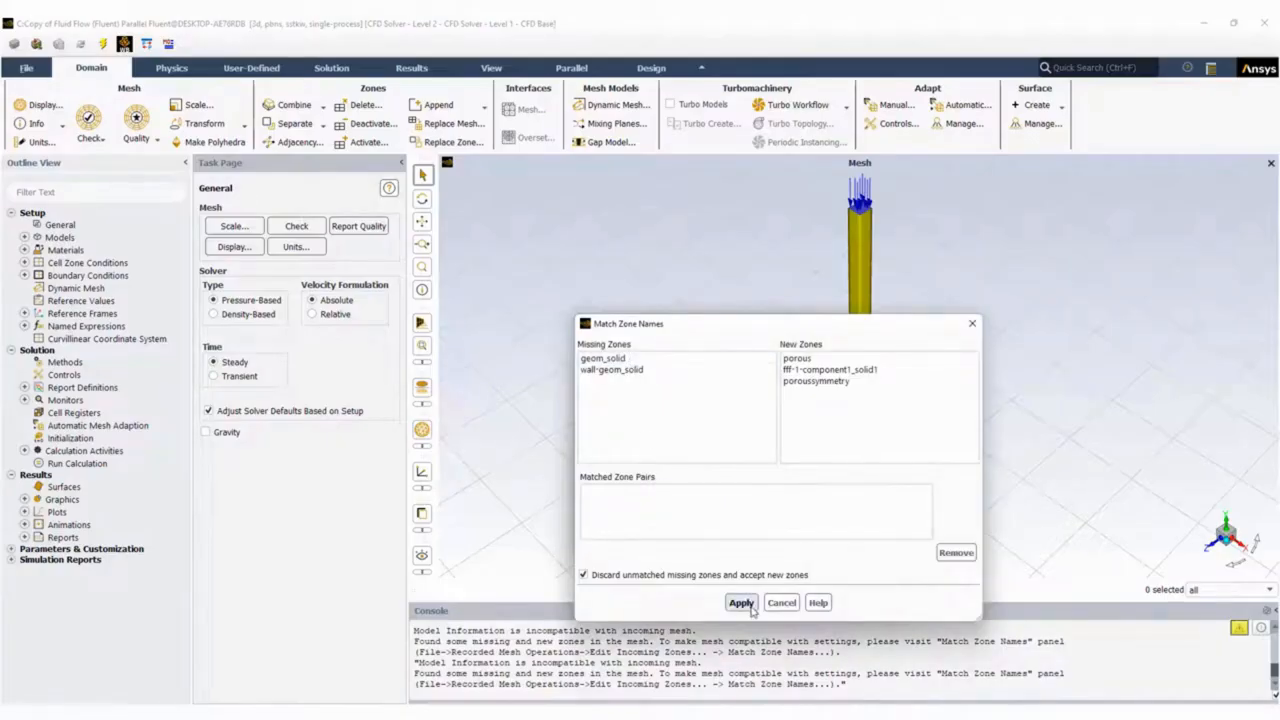
pyautogui.click(741, 603)
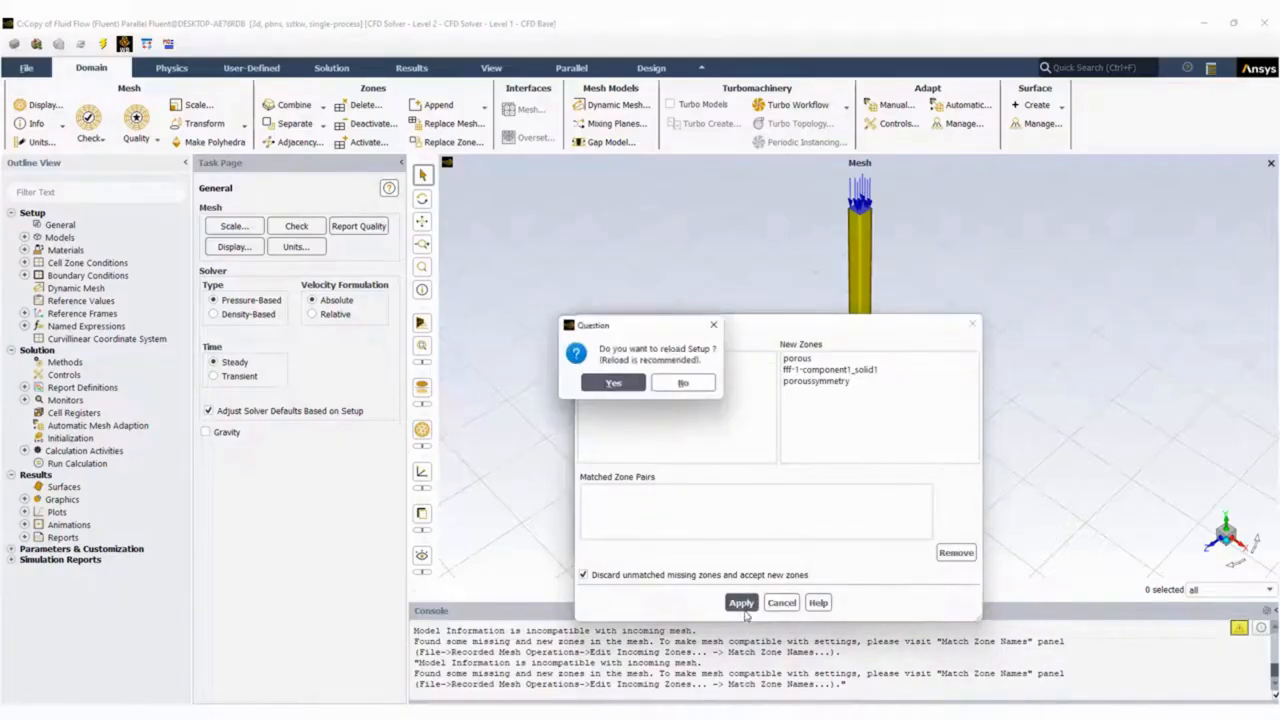
pyautogui.click(620, 387)
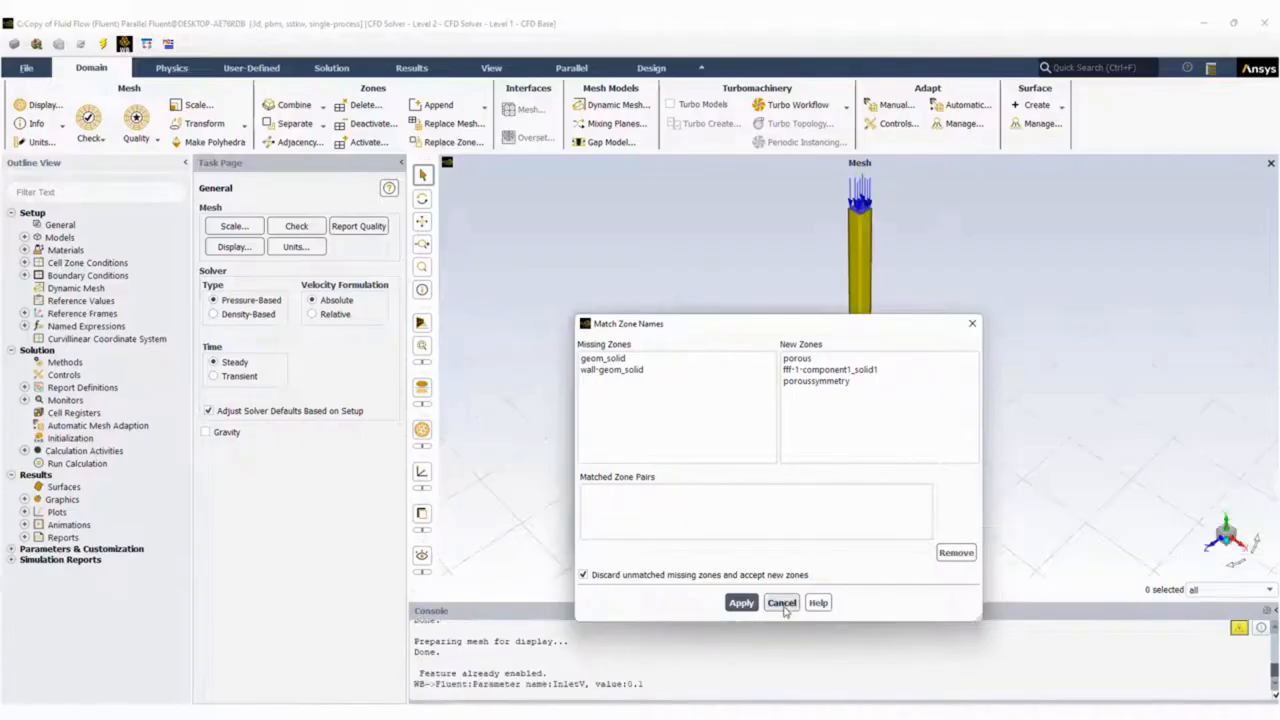
pyautogui.click(783, 605)
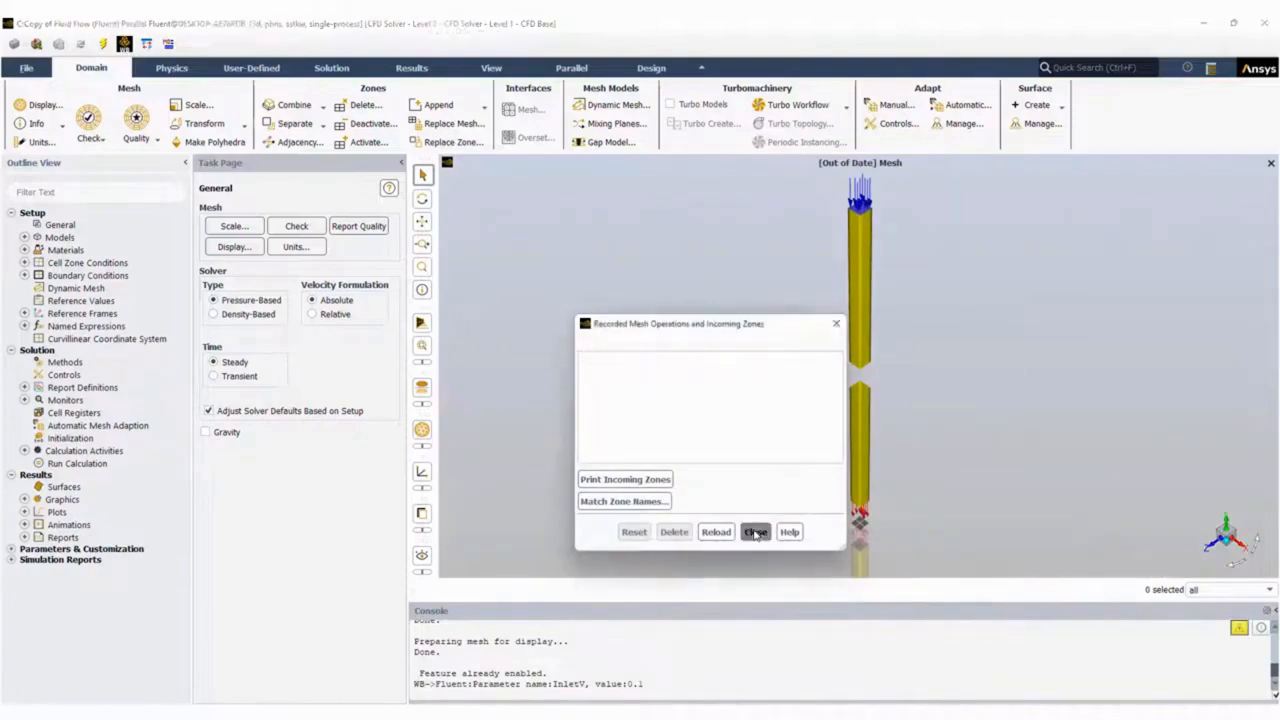
pyautogui.click(755, 531)
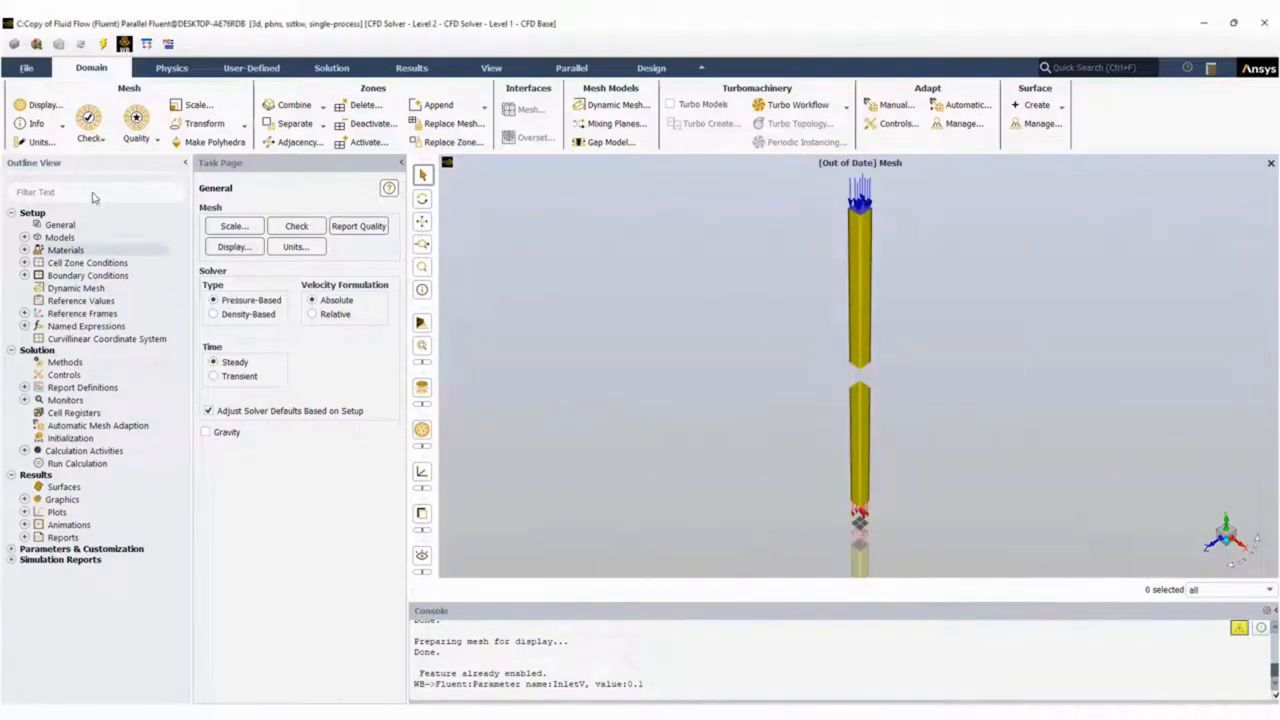
# Redisplay the mesh with the inlet, outlet, poroussymmetry, symmetry and wall-geom_solid surfaces, and inspect the duct.
pyautogui.click(40, 104)
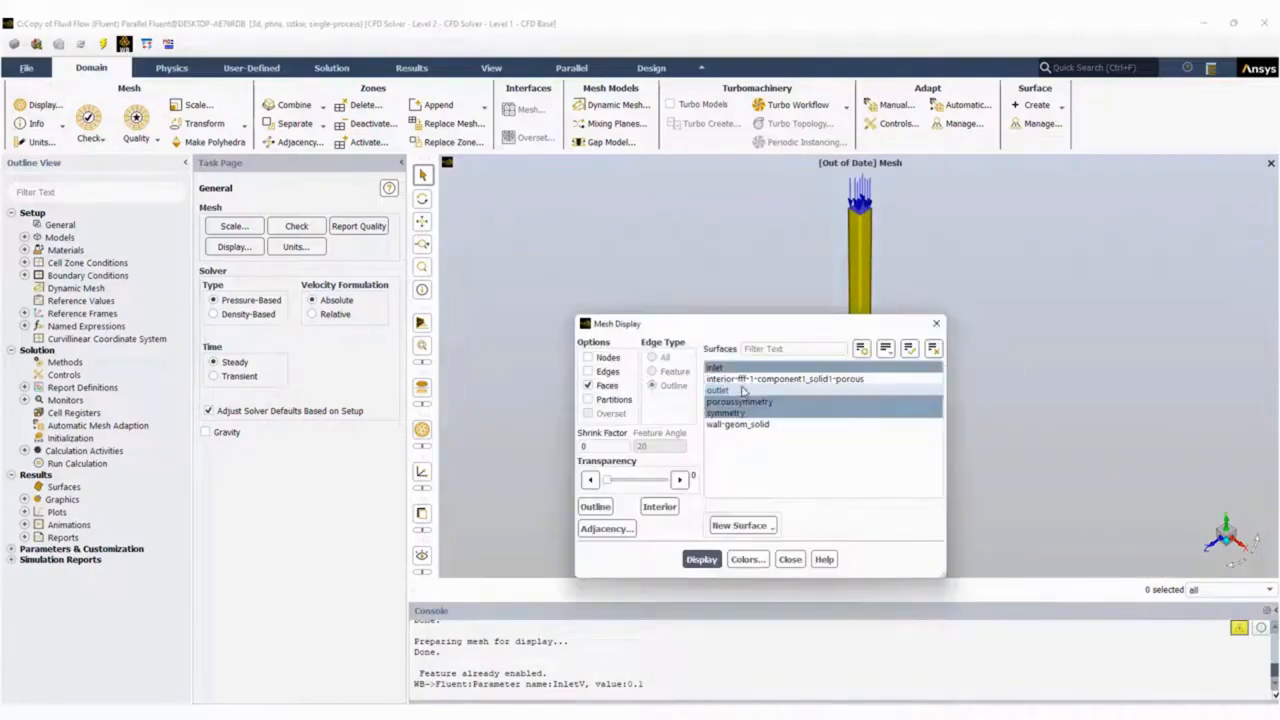
pyautogui.click(745, 424)
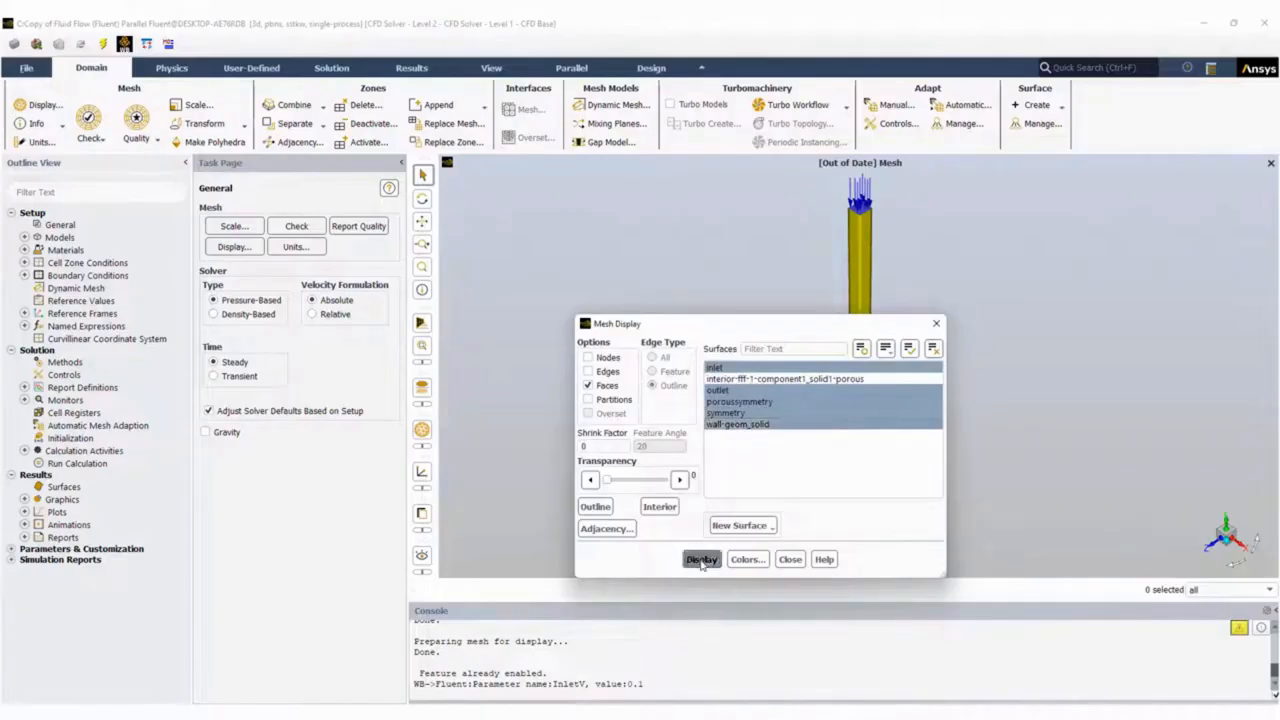
pyautogui.click(701, 559)
pyautogui.click(790, 559)
pyautogui.moveTo(852, 432); pyautogui.dragTo(700, 317)
# Enable the Porous Zone option in the fluid conditions of the porous cell zone.
pyautogui.click(25, 238)
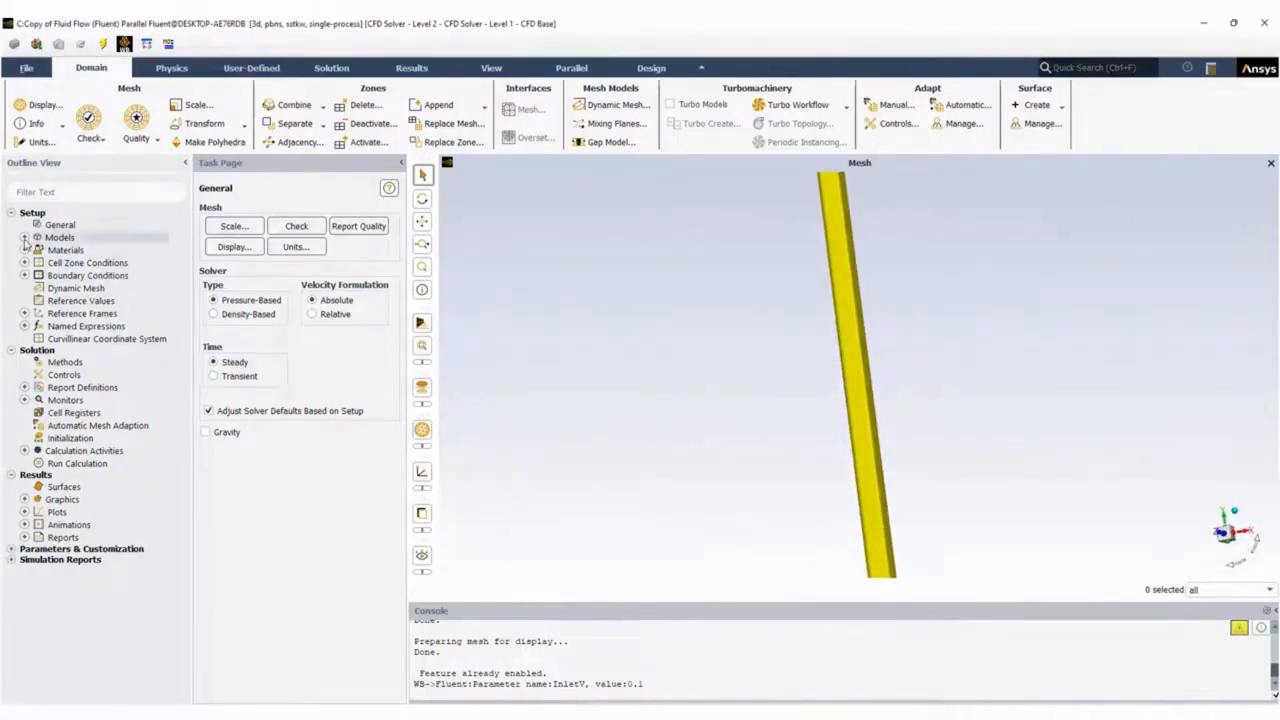
pyautogui.click(25, 237)
pyautogui.click(25, 262)
pyautogui.click(38, 275)
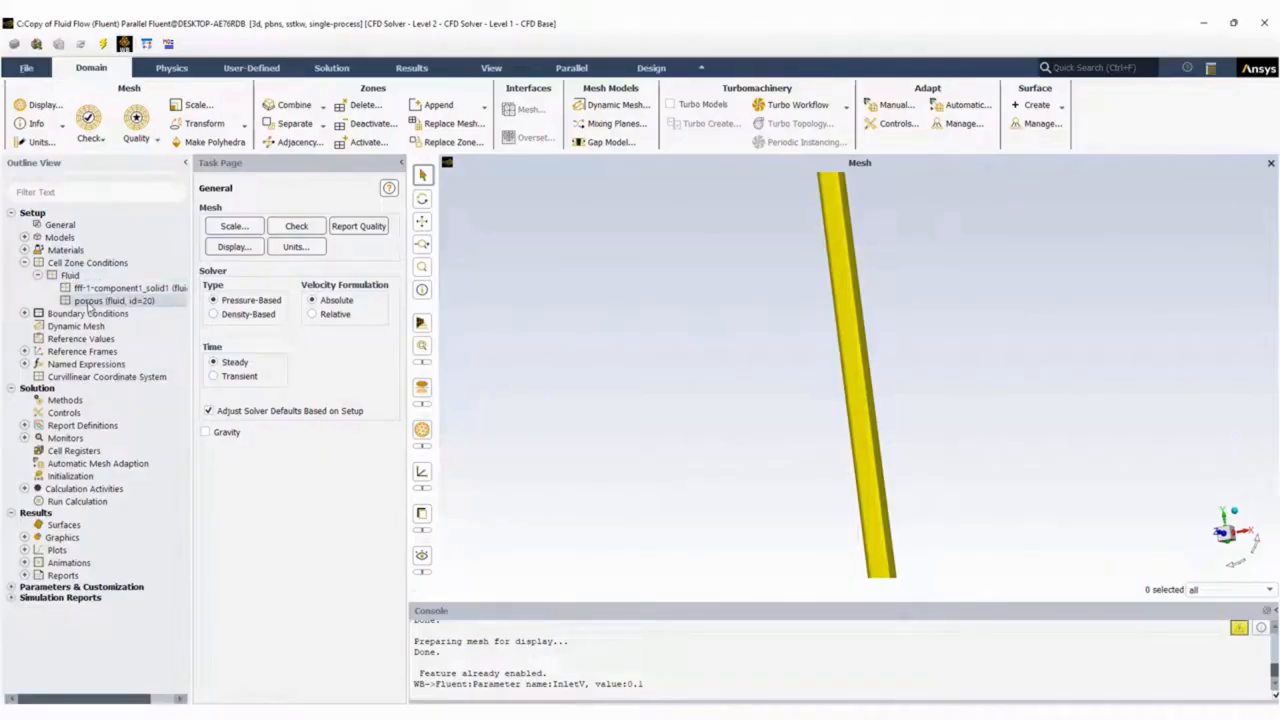
pyautogui.doubleClick(90, 302)
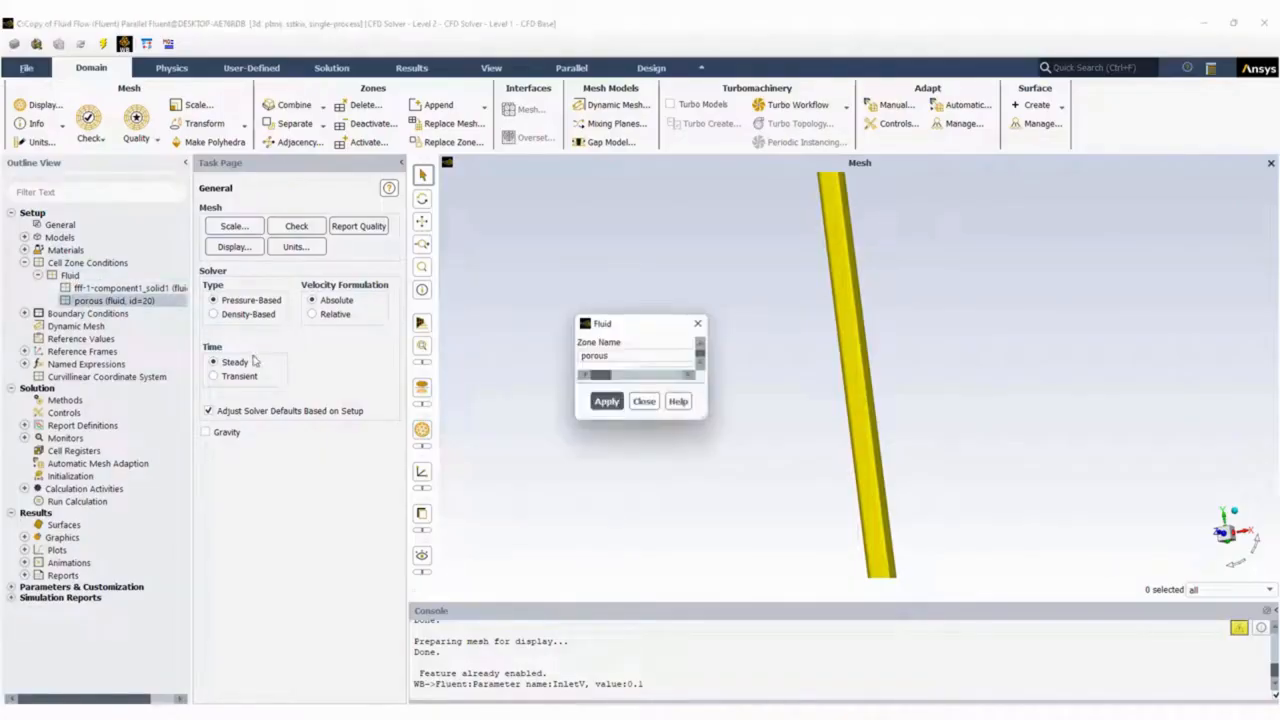
pyautogui.click(590, 431)
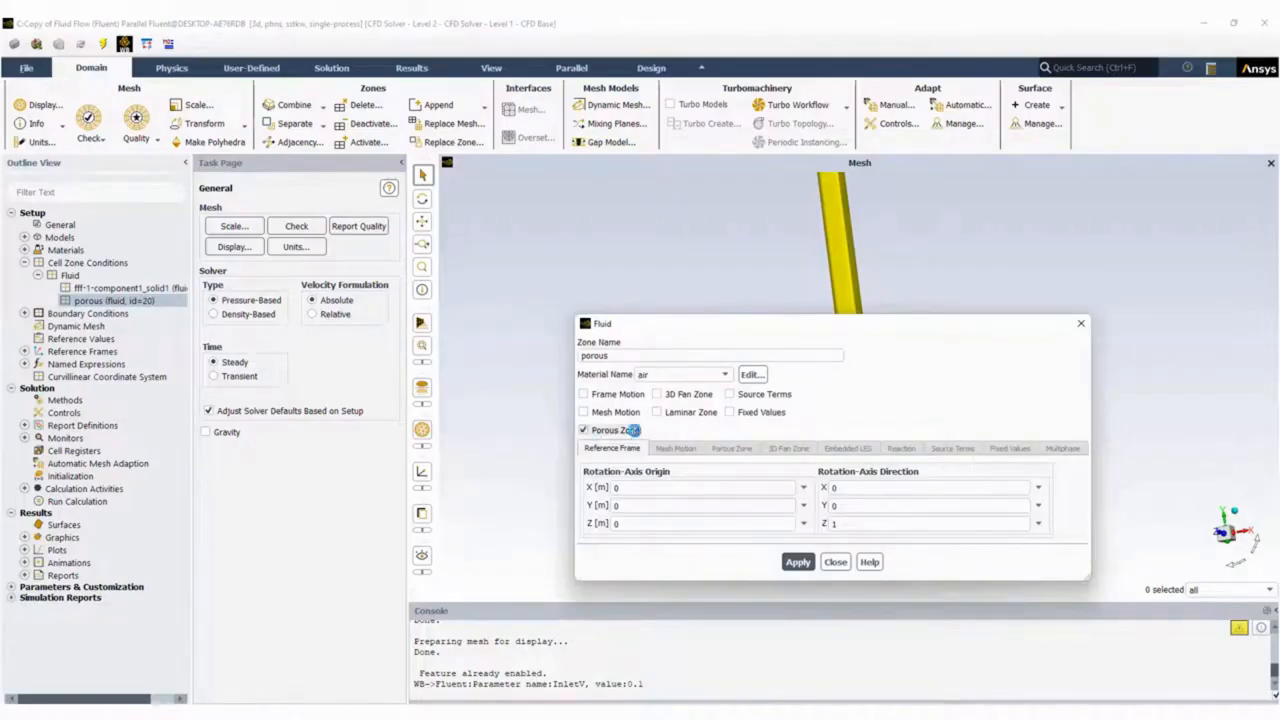
# Open the porous zone's resistance settings and enlarge and reposition the Fluid dialog so the viscous resistance values are accessible.
pyautogui.click(726, 452)
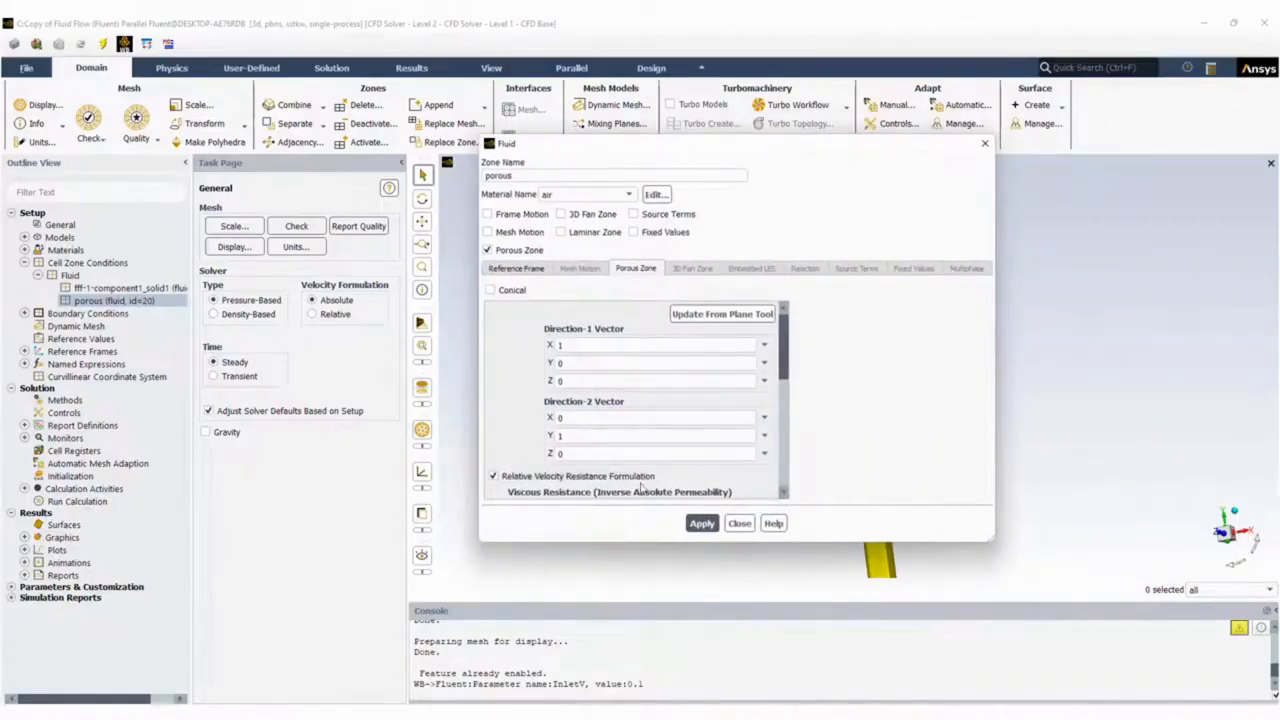
pyautogui.moveTo(816, 543); pyautogui.dragTo(814, 621)
pyautogui.scroll(-2, 645, 481)
pyautogui.scroll(2, 645, 481)
pyautogui.click(610, 526)
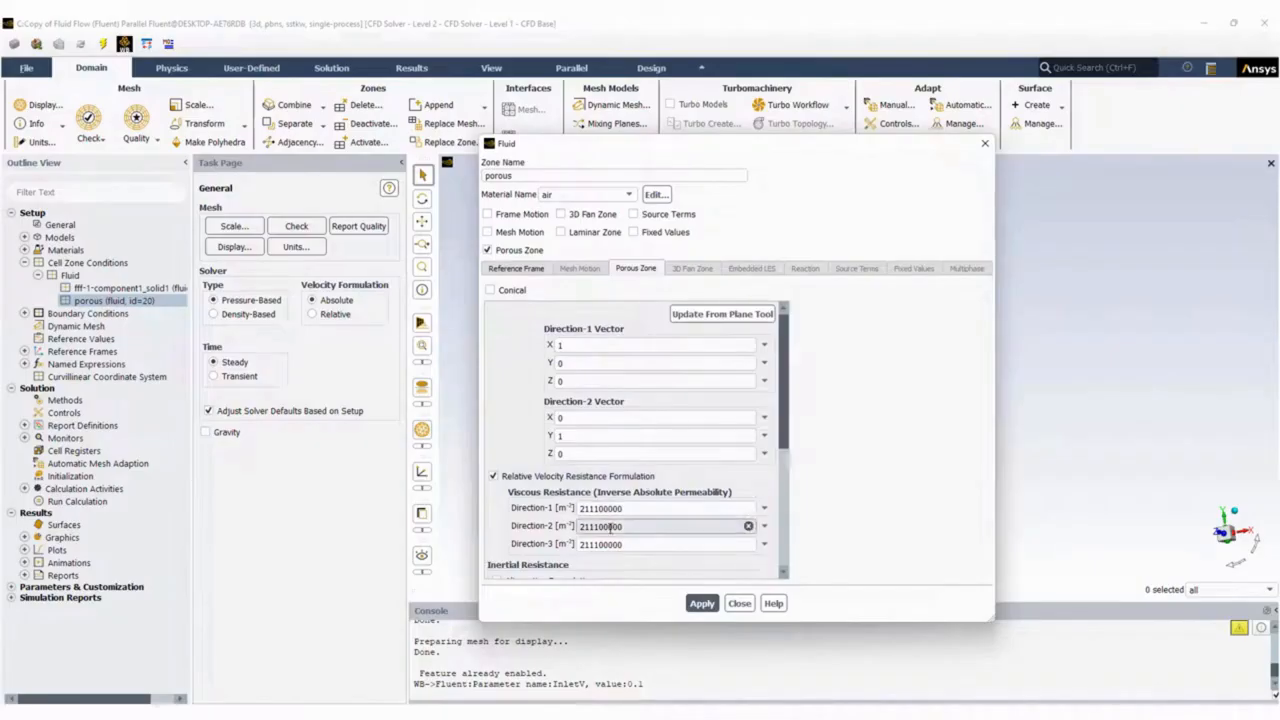
pyautogui.moveTo(827, 146); pyautogui.dragTo(443, 131)
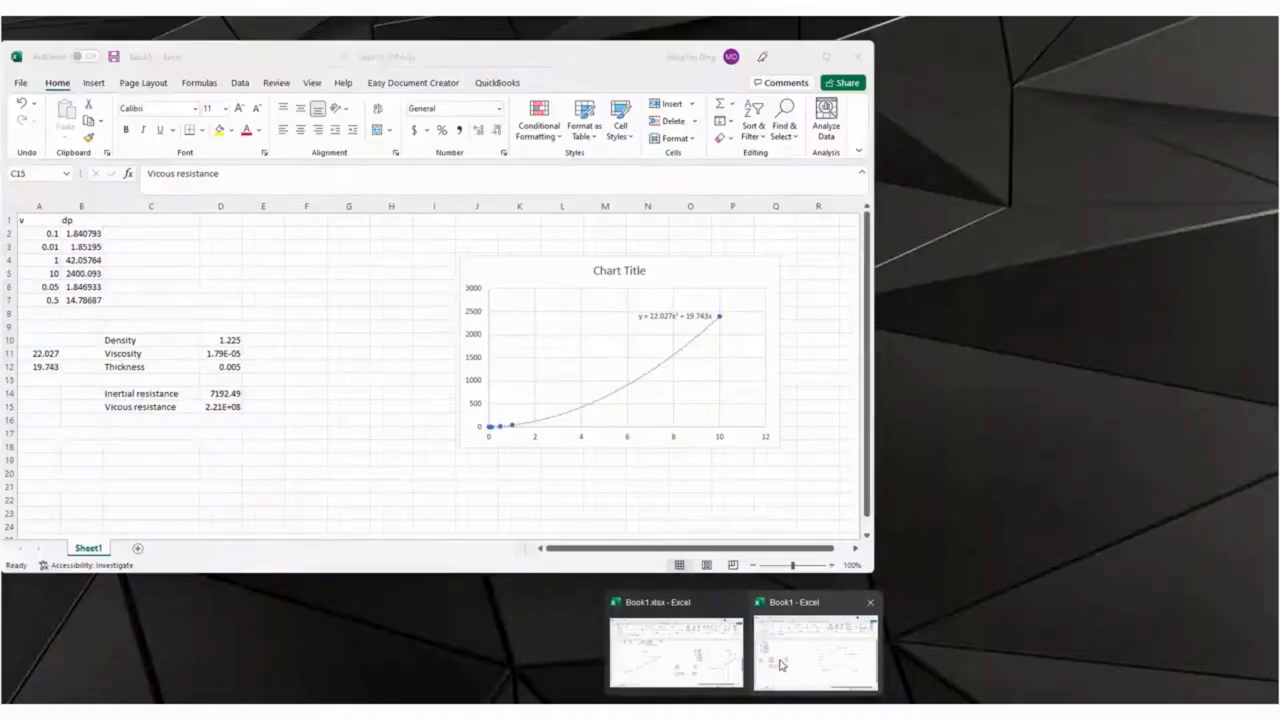
# Copy the calculated viscous resistance from the Book1 workbook in Excel and set Fluent's Direction-2 viscous resistance to 2.21E+08.
pyautogui.click(785, 629)
pyautogui.click(236, 407)
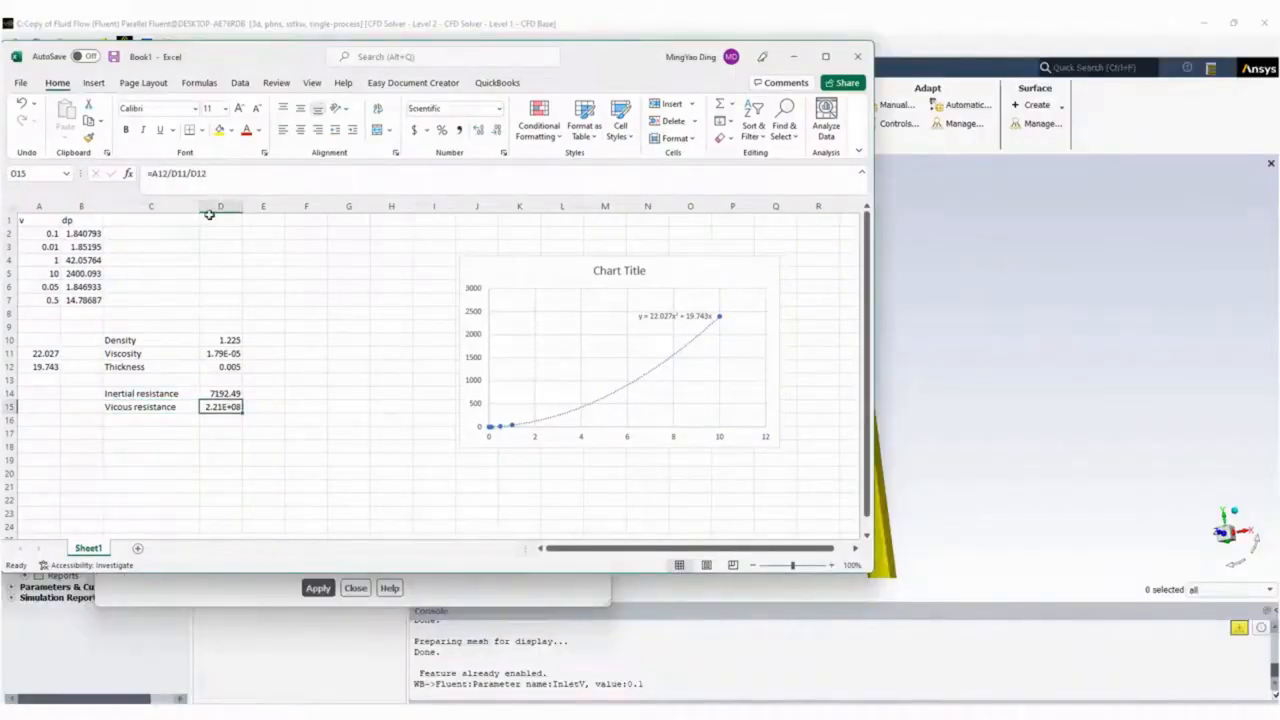
pyautogui.hotkey('ctrl', 'c')
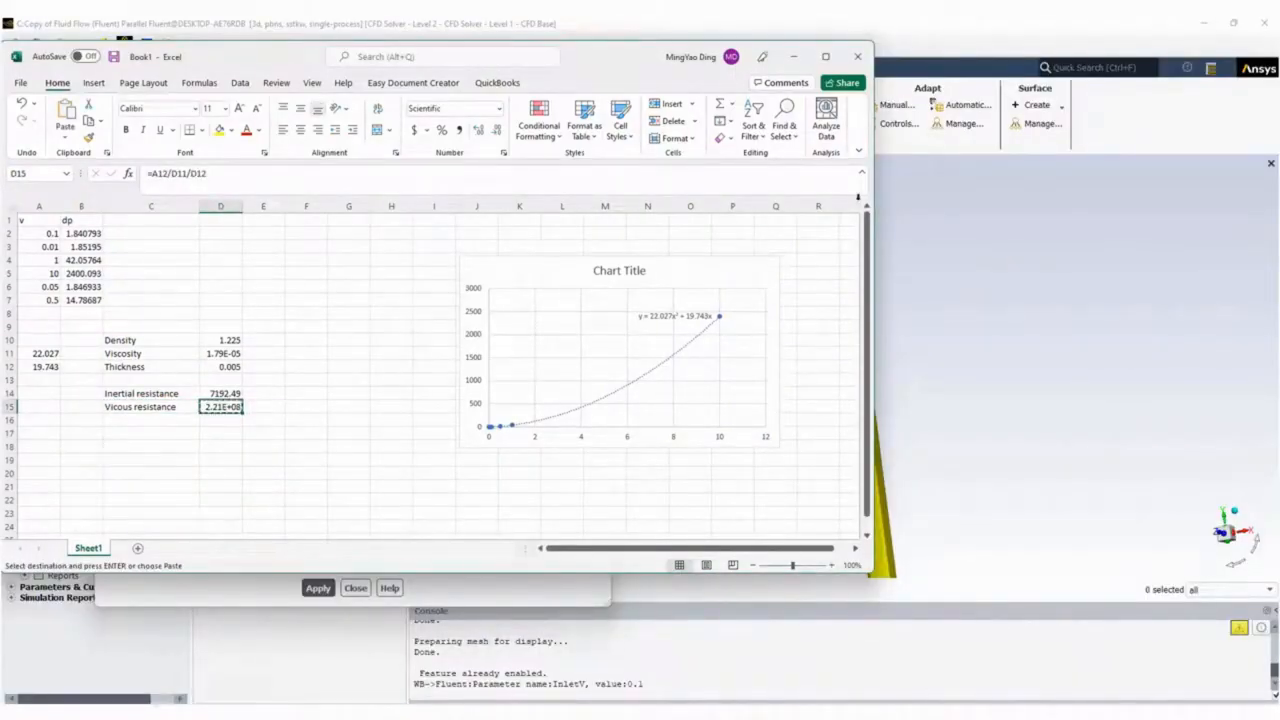
pyautogui.click(960, 38)
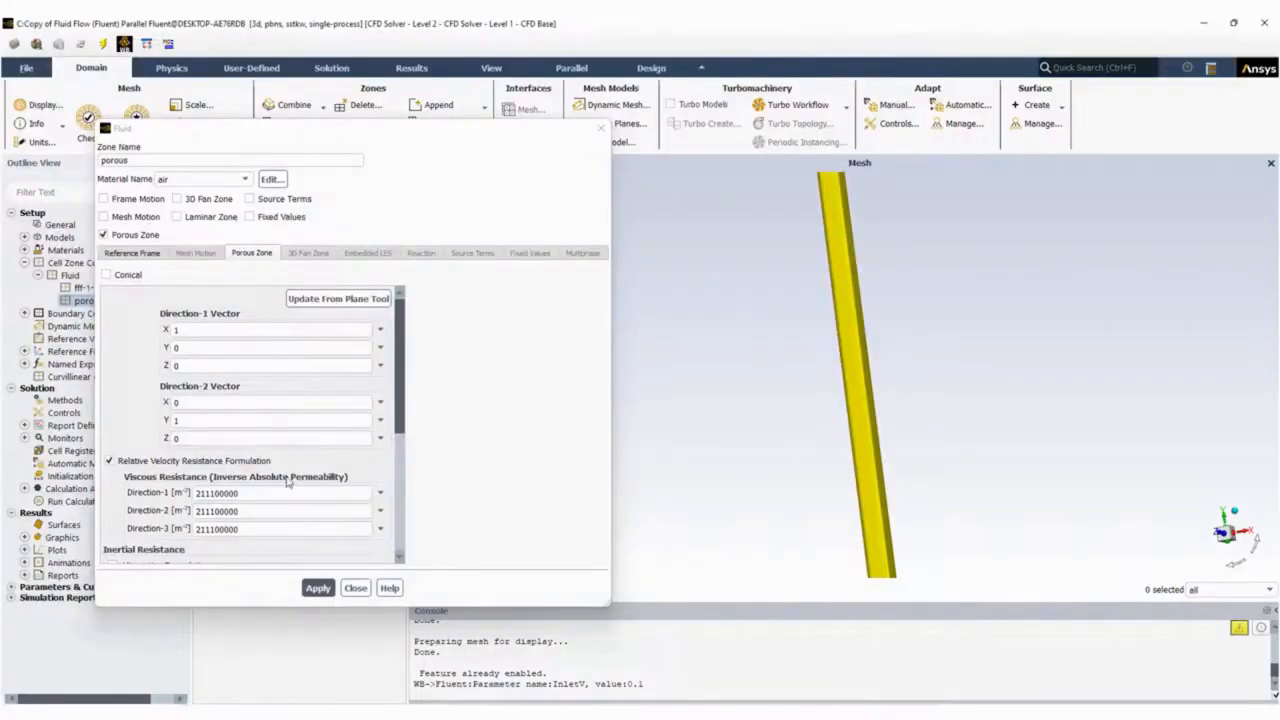
pyautogui.doubleClick(256, 512)
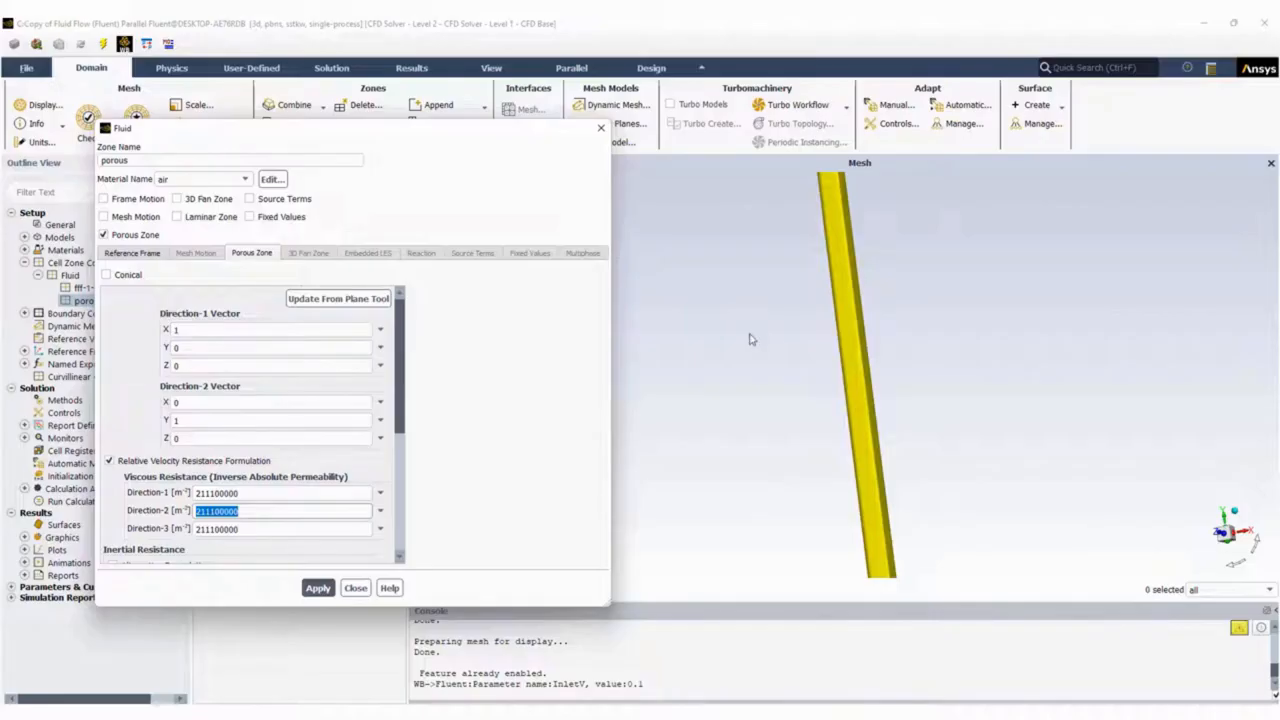
pyautogui.hotkey('ctrl', 'v')
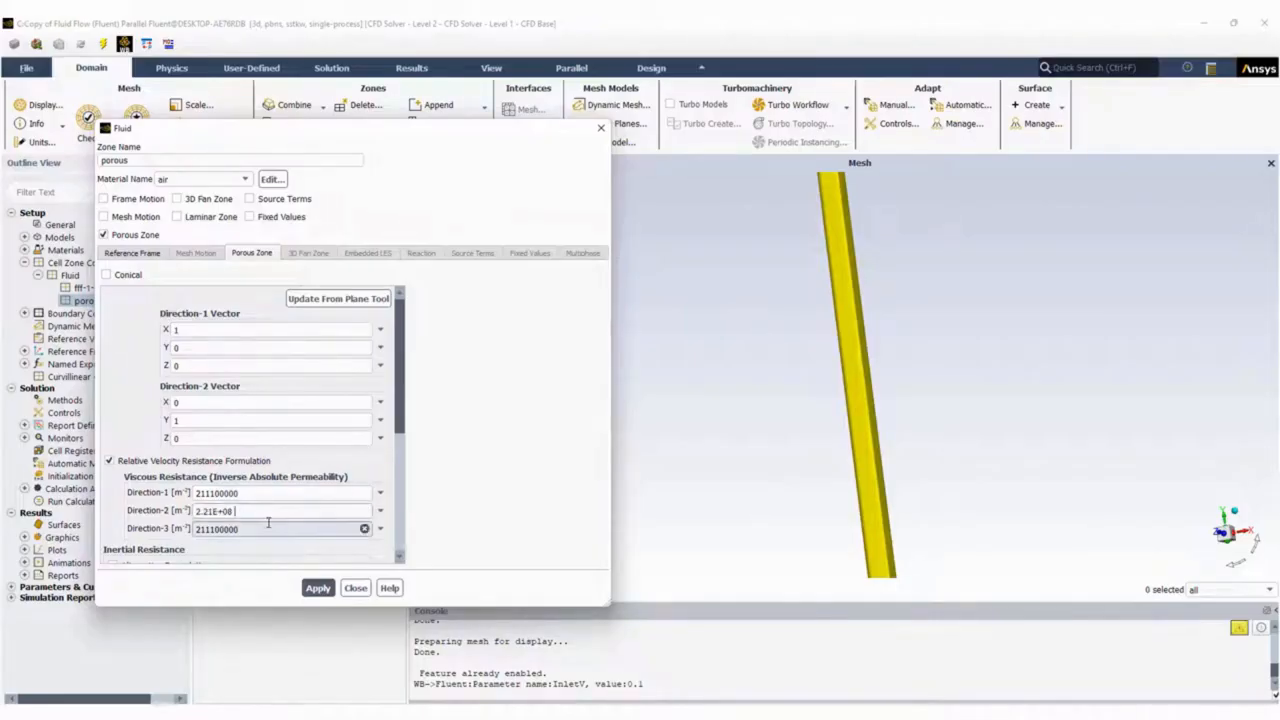
# Set the Direction-1 and Direction-3 viscous resistances of the porous zone to 2.21E+10.
pyautogui.click(252, 495)
pyautogui.moveTo(252, 495); pyautogui.dragTo(164, 495)
pyautogui.hotkey('ctrl', 'v')
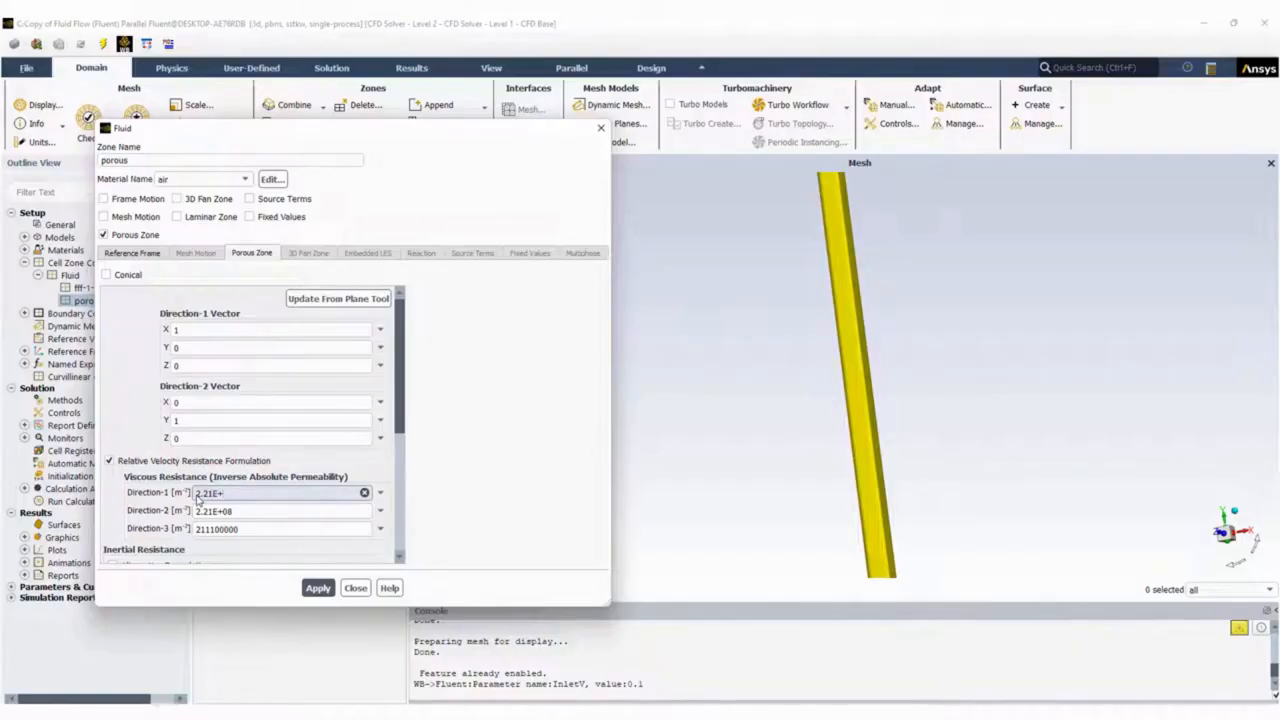
pyautogui.click(257, 529)
pyautogui.doubleClick(257, 529)
pyautogui.hotkey('ctrl', 'v')
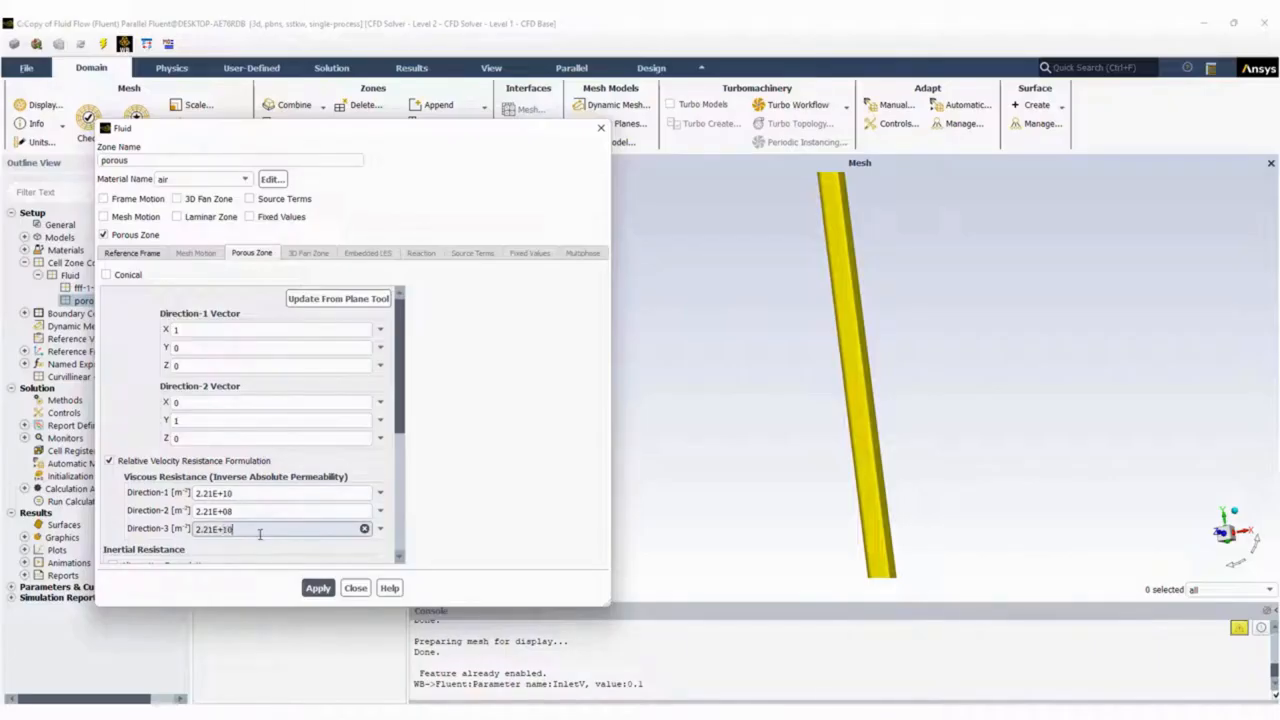
# Copy the calculated inertial resistance from the Excel workbook and set the porous zone's Direction-2 inertial resistance to 7192.489796.
pyautogui.moveTo(398, 420); pyautogui.dragTo(398, 509)
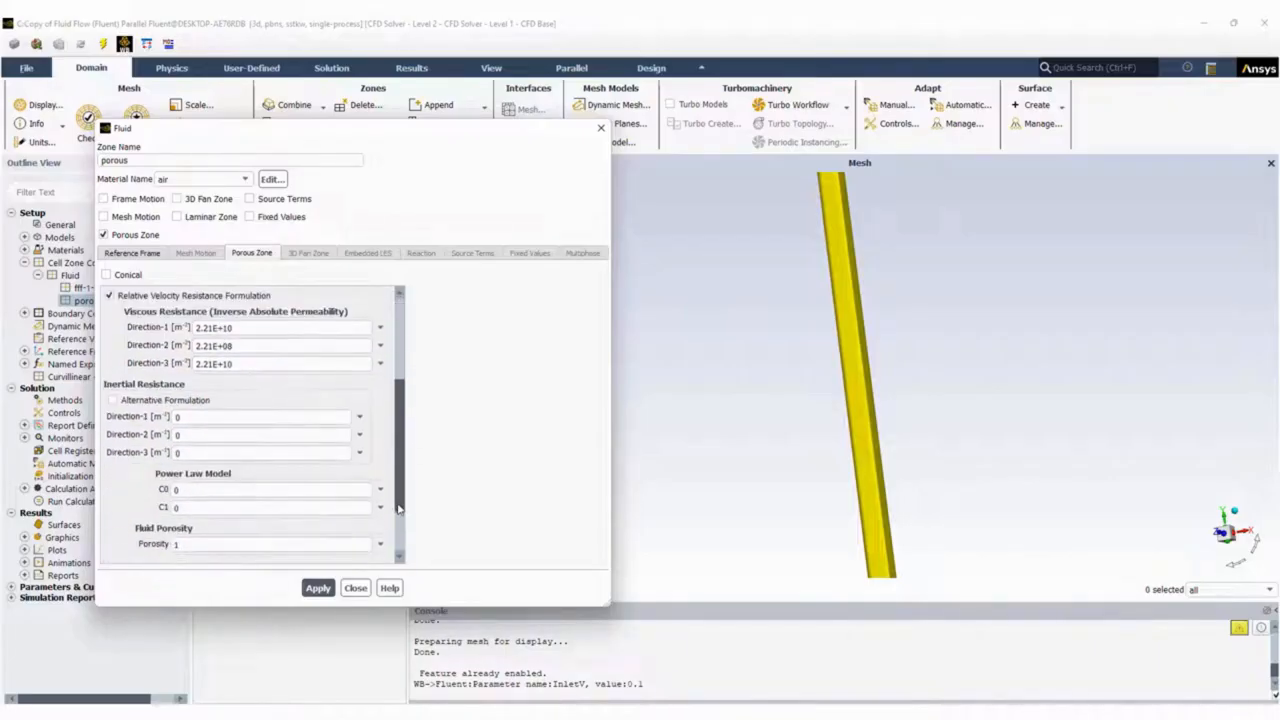
pyautogui.hotkey('alt', 'Tab')
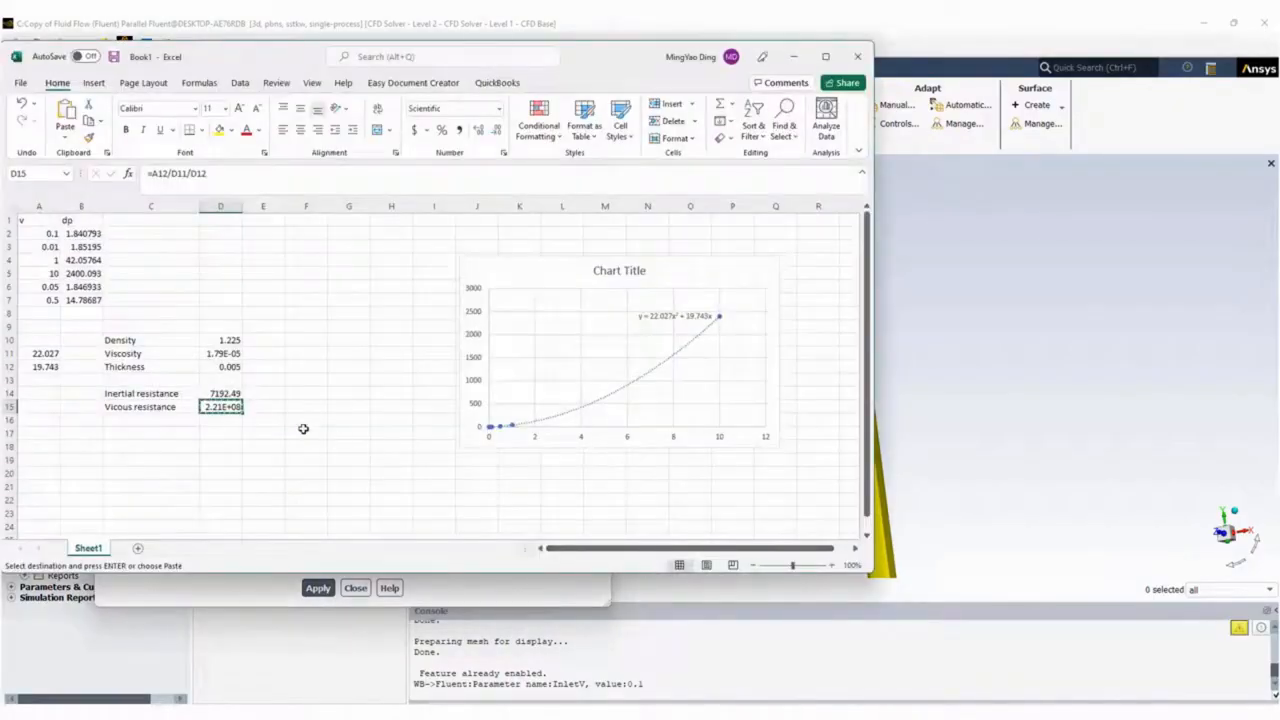
pyautogui.hotkey('alt', 'Tab')
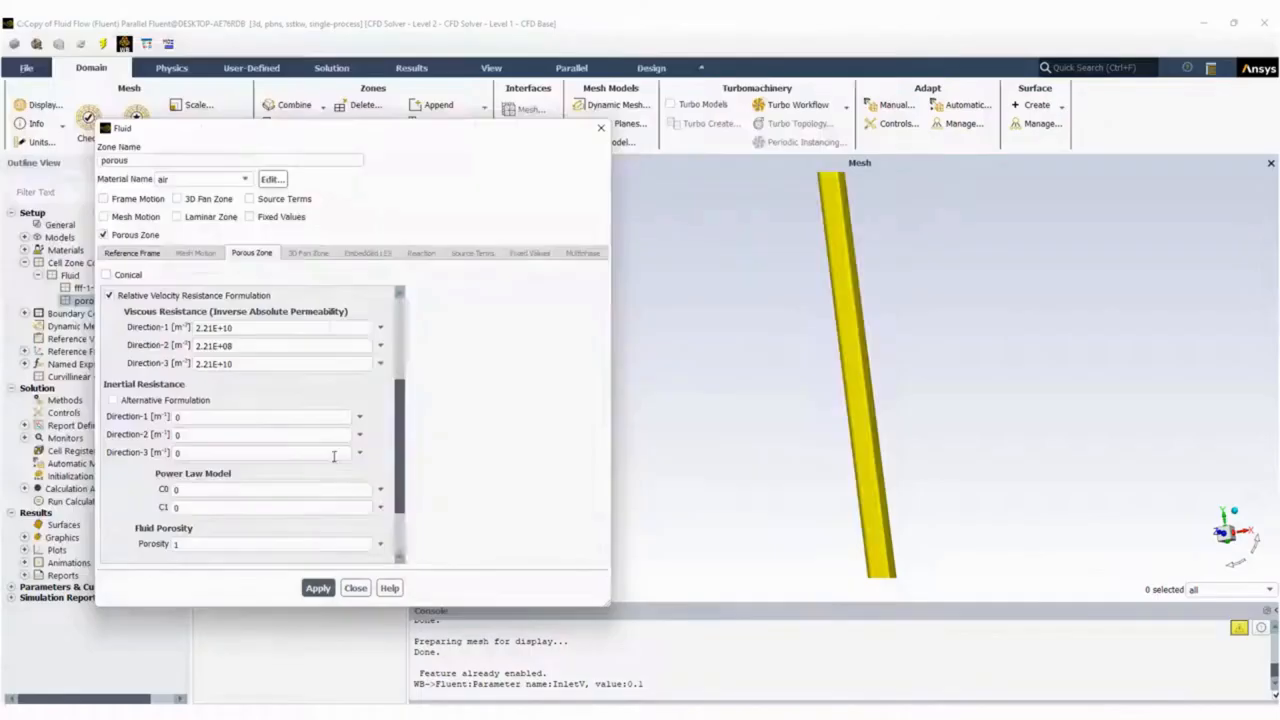
pyautogui.click(212, 418)
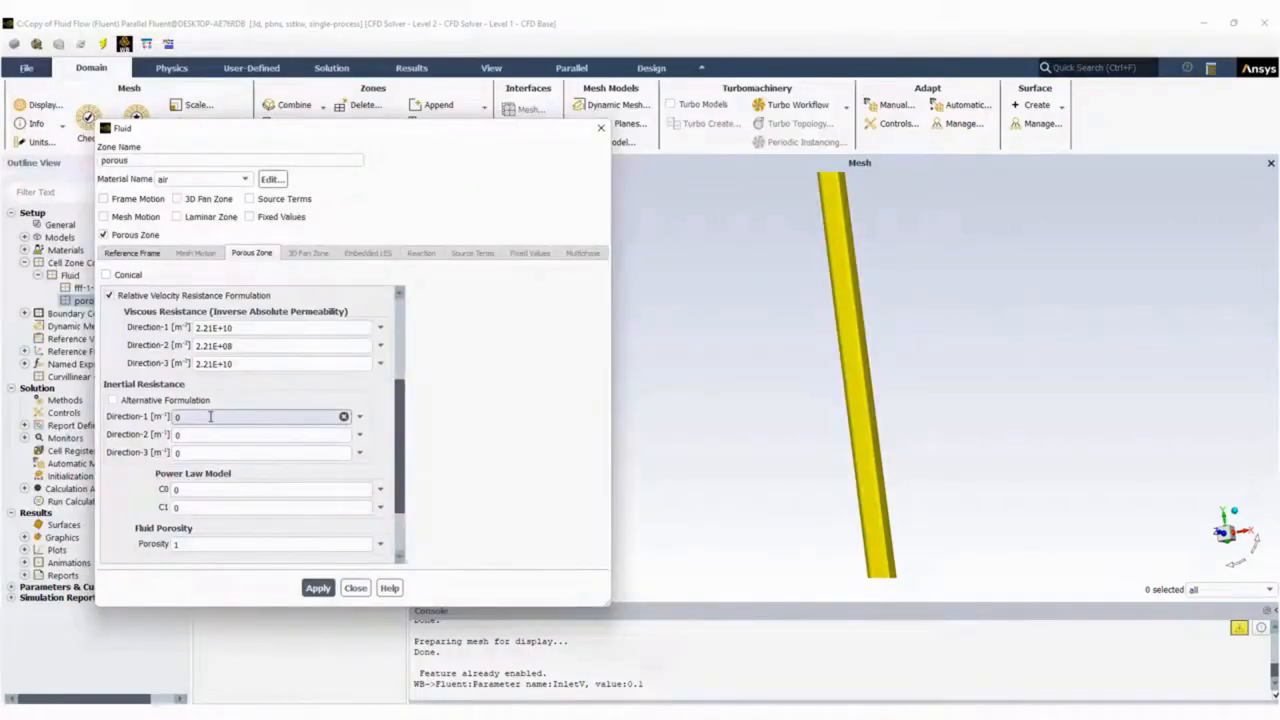
pyautogui.click(203, 432)
pyautogui.hotkey('ctrl', 'v')
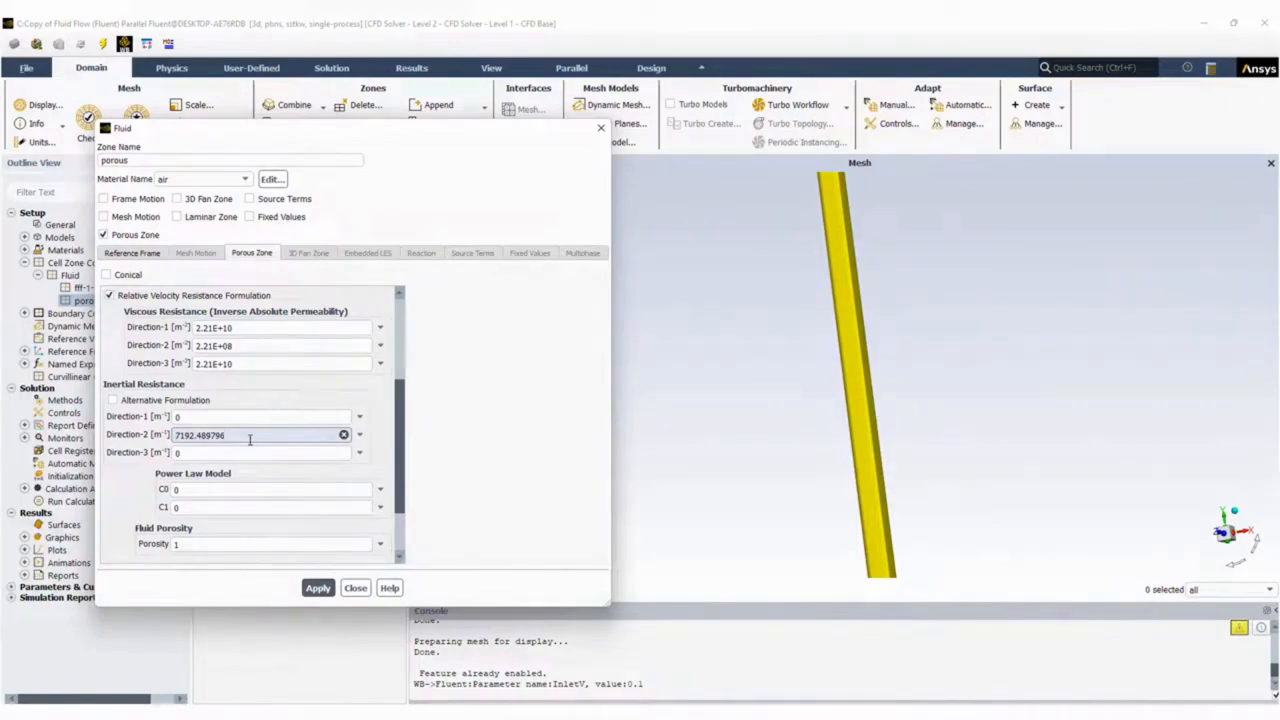
# Set the Direction-1 and Direction-3 inertial resistances of the porous zone to 719200.
pyautogui.click(236, 417)
pyautogui.hotkey('ctrl', 'v')
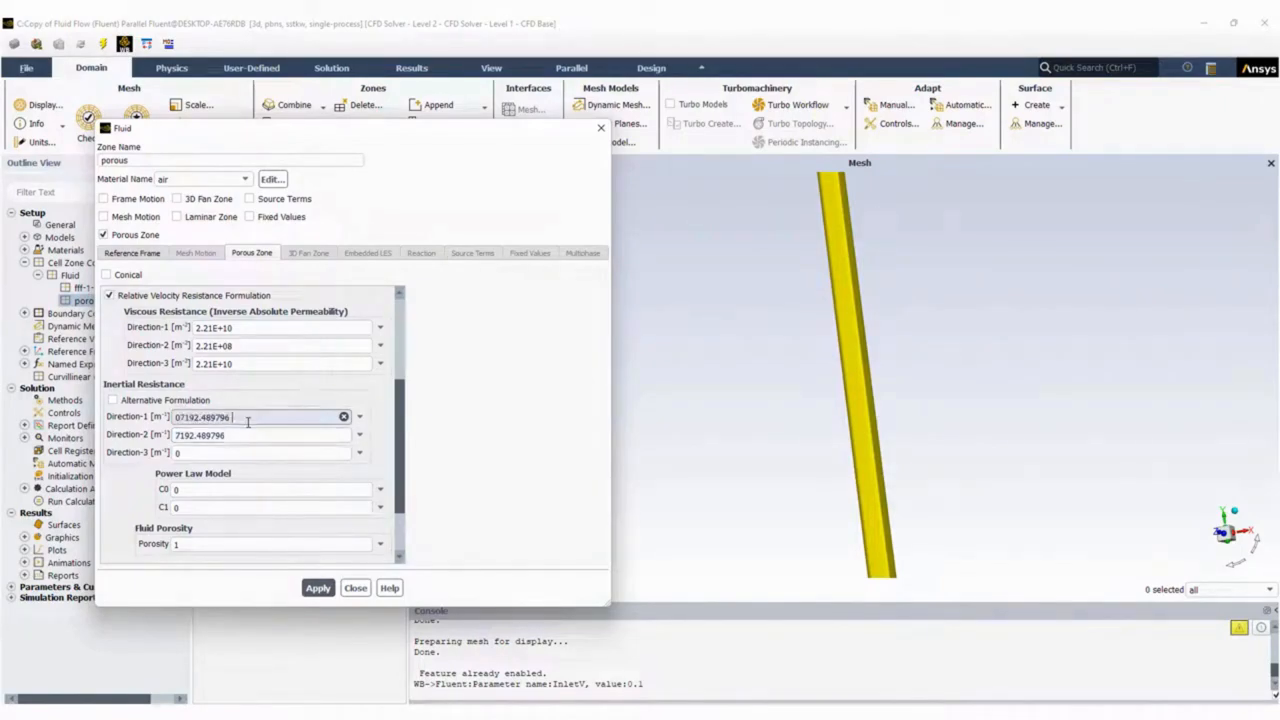
pyautogui.click(225, 452)
pyautogui.hotkey('ctrl', 'v')
pyautogui.moveTo(236, 417); pyautogui.dragTo(203, 417)
pyautogui.write('00')
pyautogui.click(222, 453)
pyautogui.moveTo(244, 455); pyautogui.dragTo(200, 455)
pyautogui.write('0')
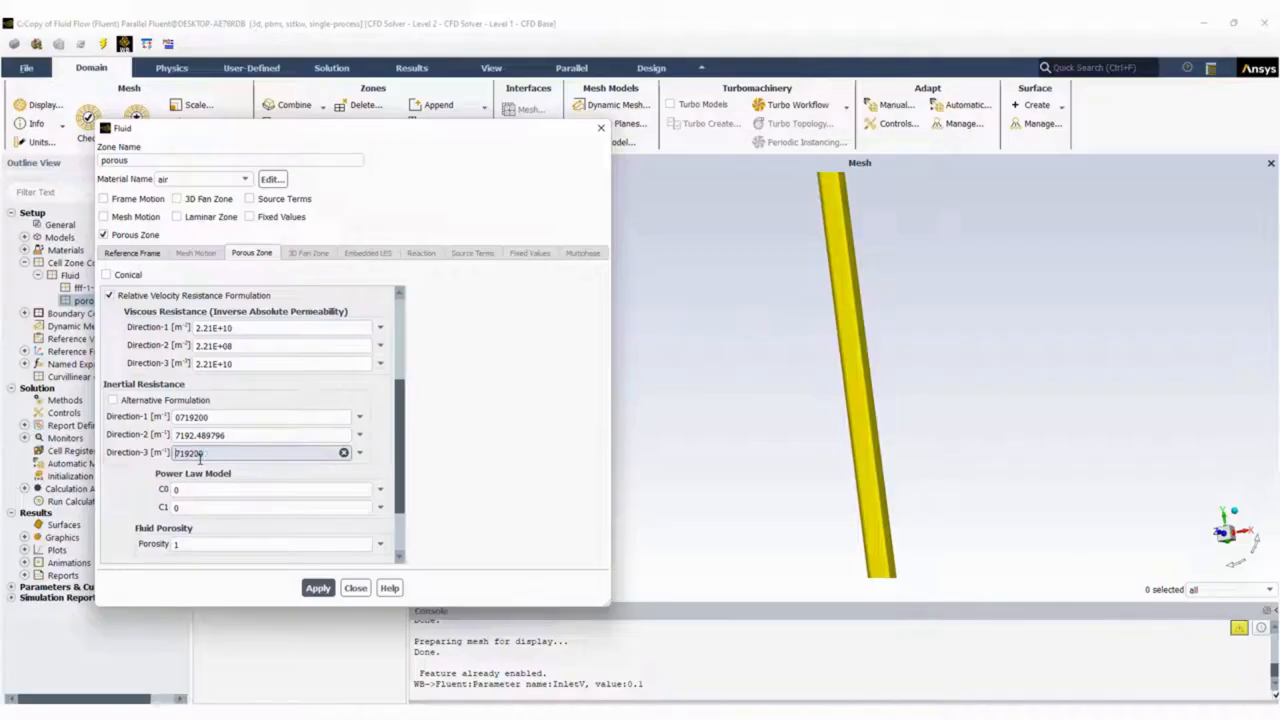
pyautogui.click(221, 417)
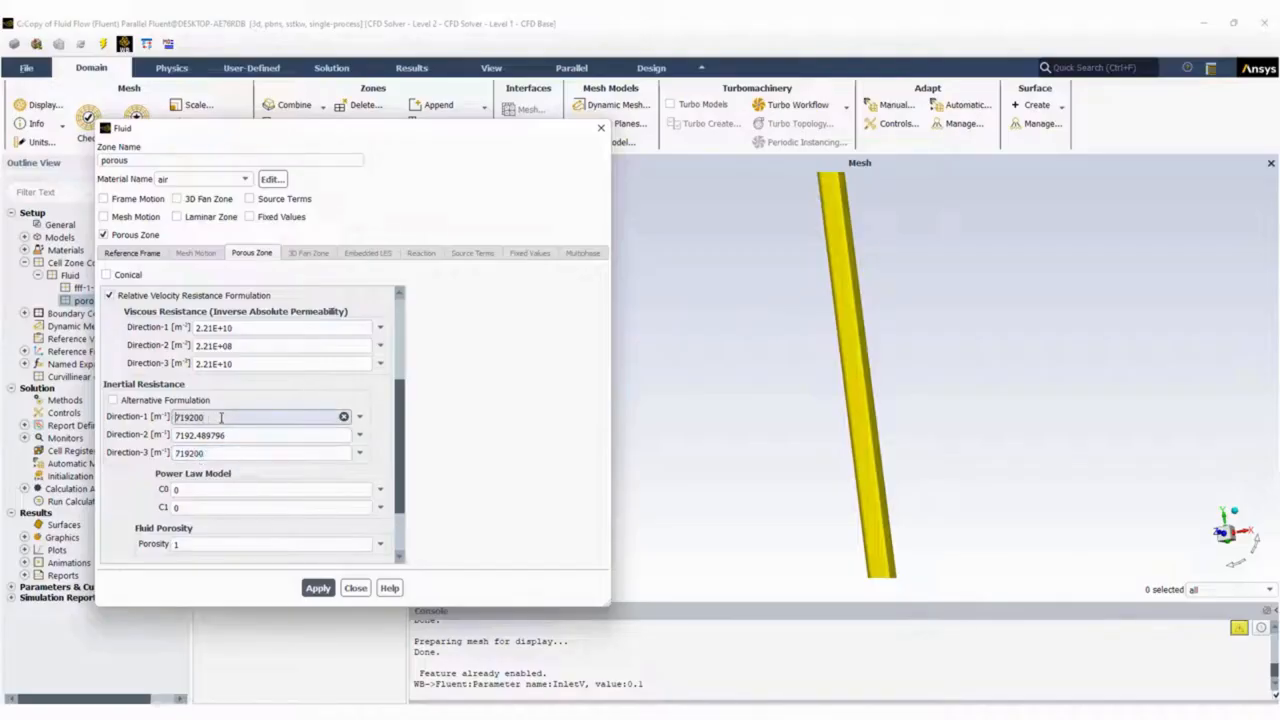
# Switch to the porous duct geometry in SpaceClaim and hide the upper duct solid to expose the end face of the porous block.
pyautogui.moveTo(861, 713)
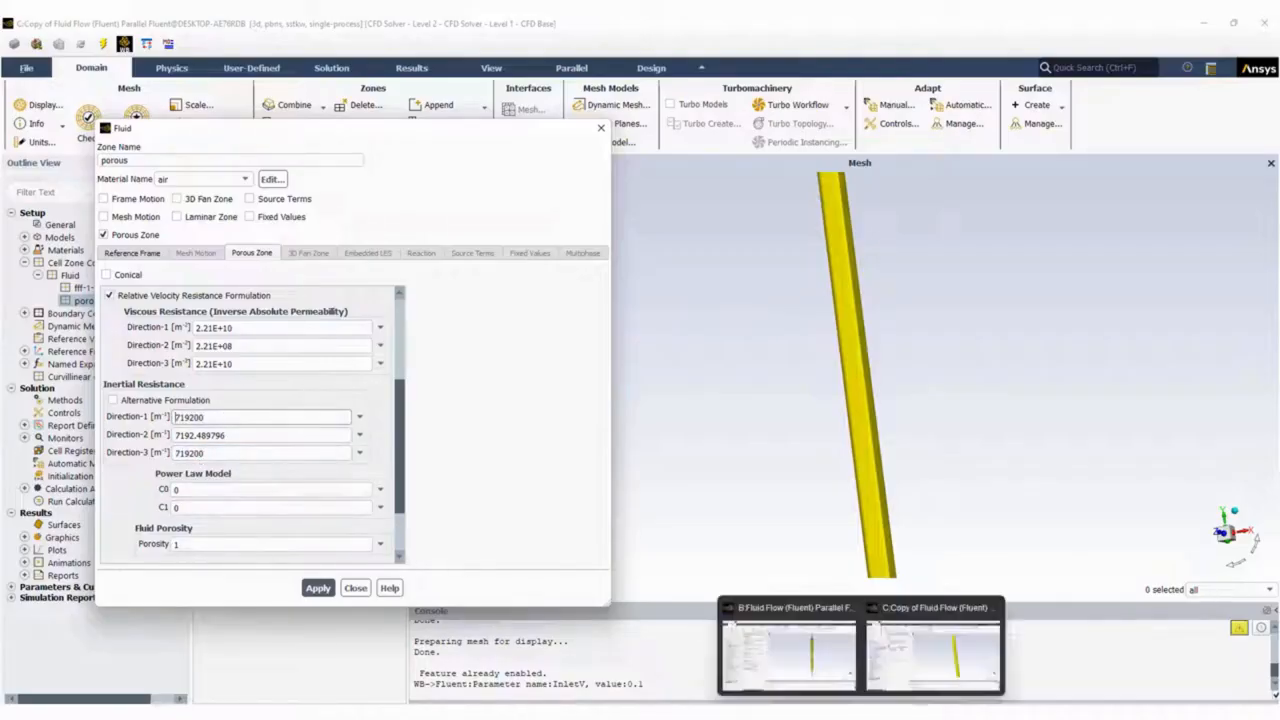
pyautogui.click(880, 664)
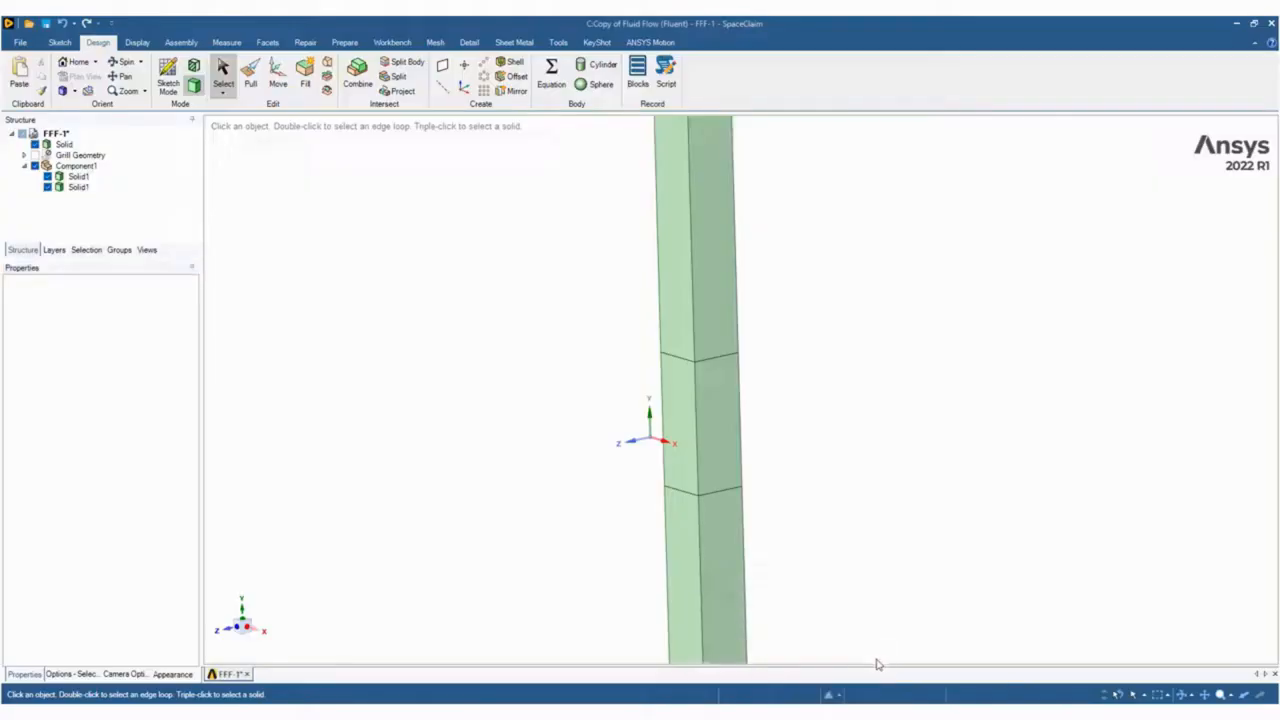
pyautogui.click(709, 308)
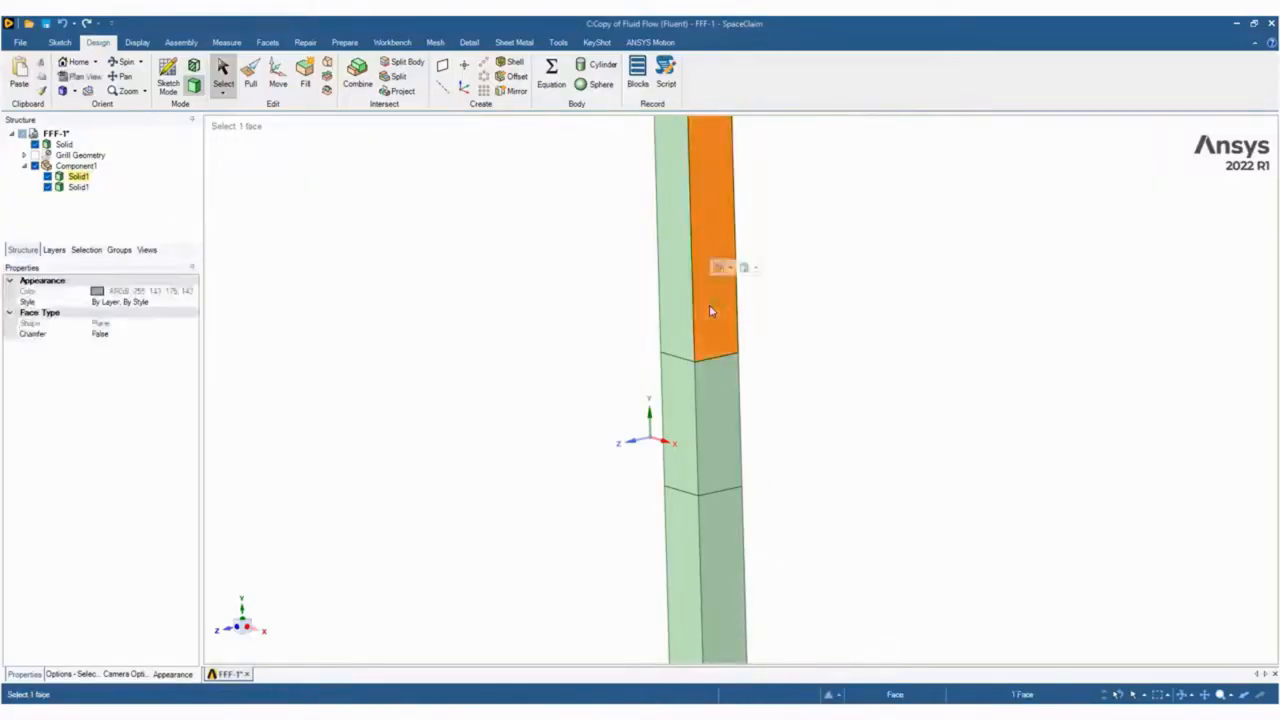
pyautogui.rightClick(710, 311)
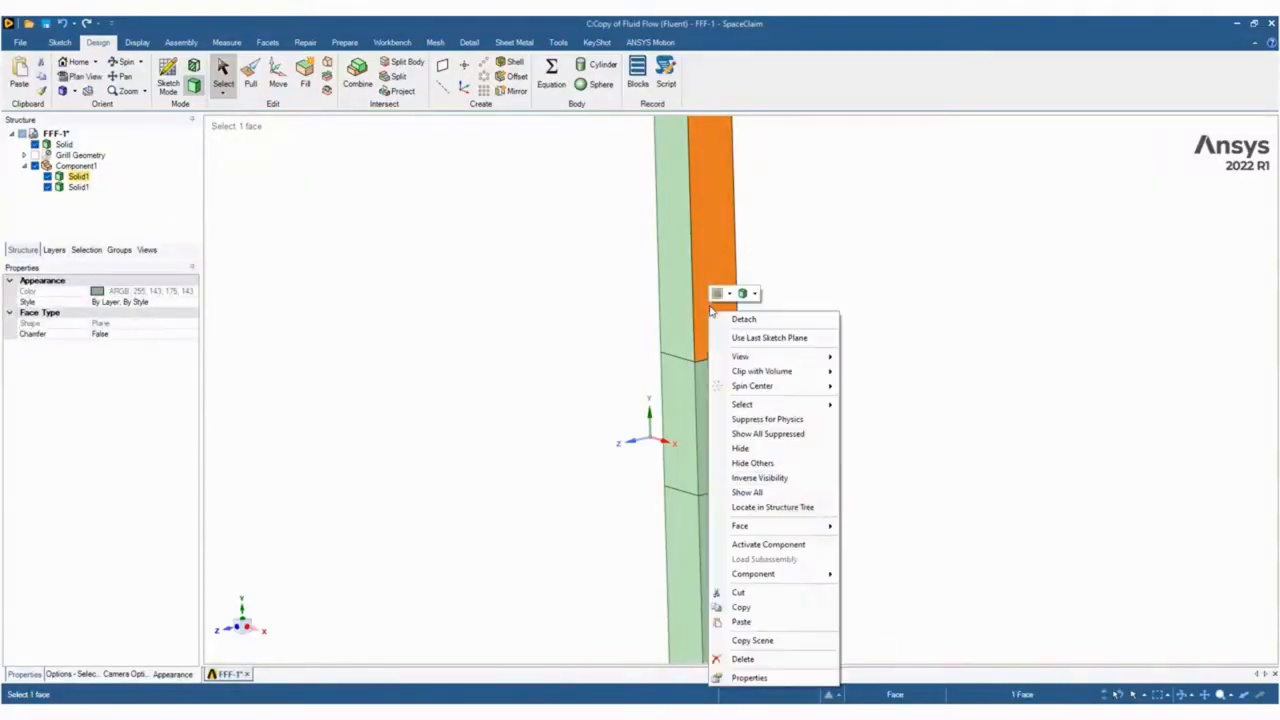
pyautogui.click(760, 450)
pyautogui.click(783, 283)
pyautogui.moveTo(863, 305); pyautogui.dragTo(836, 382, button='middle')
# Measure the area of the porous block's exposed top face.
pyautogui.click(711, 351)
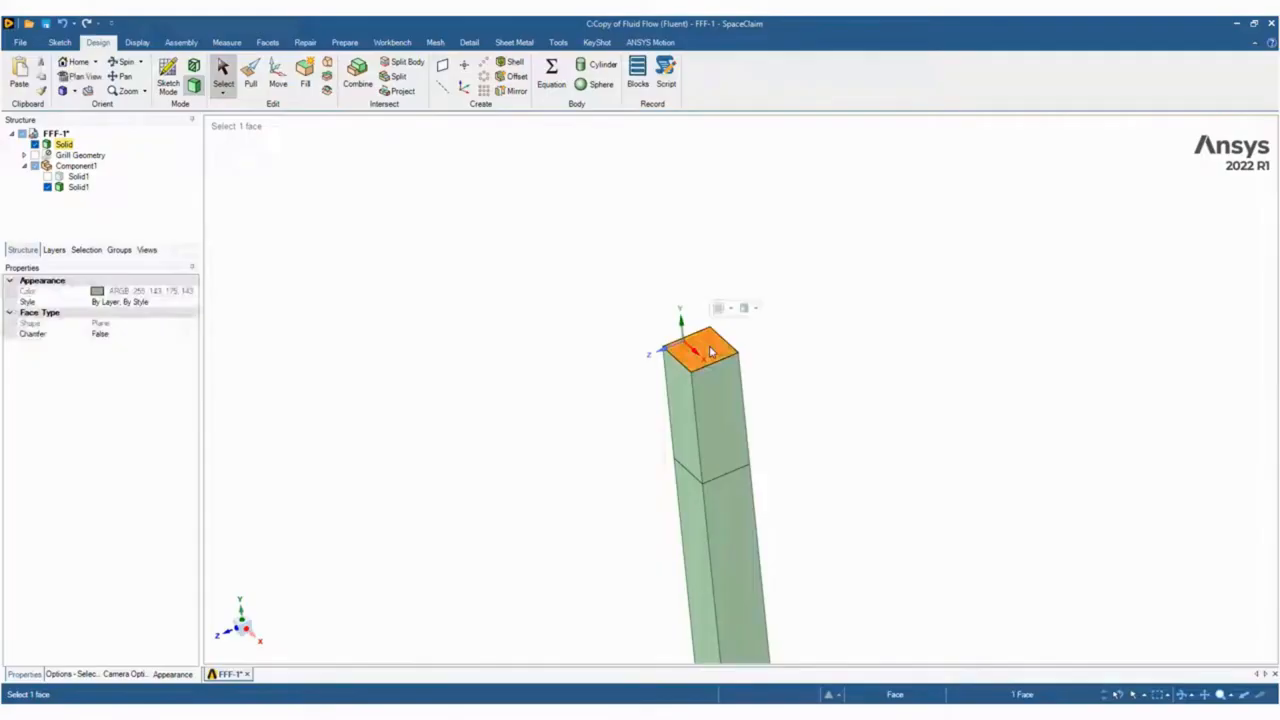
pyautogui.click(138, 43)
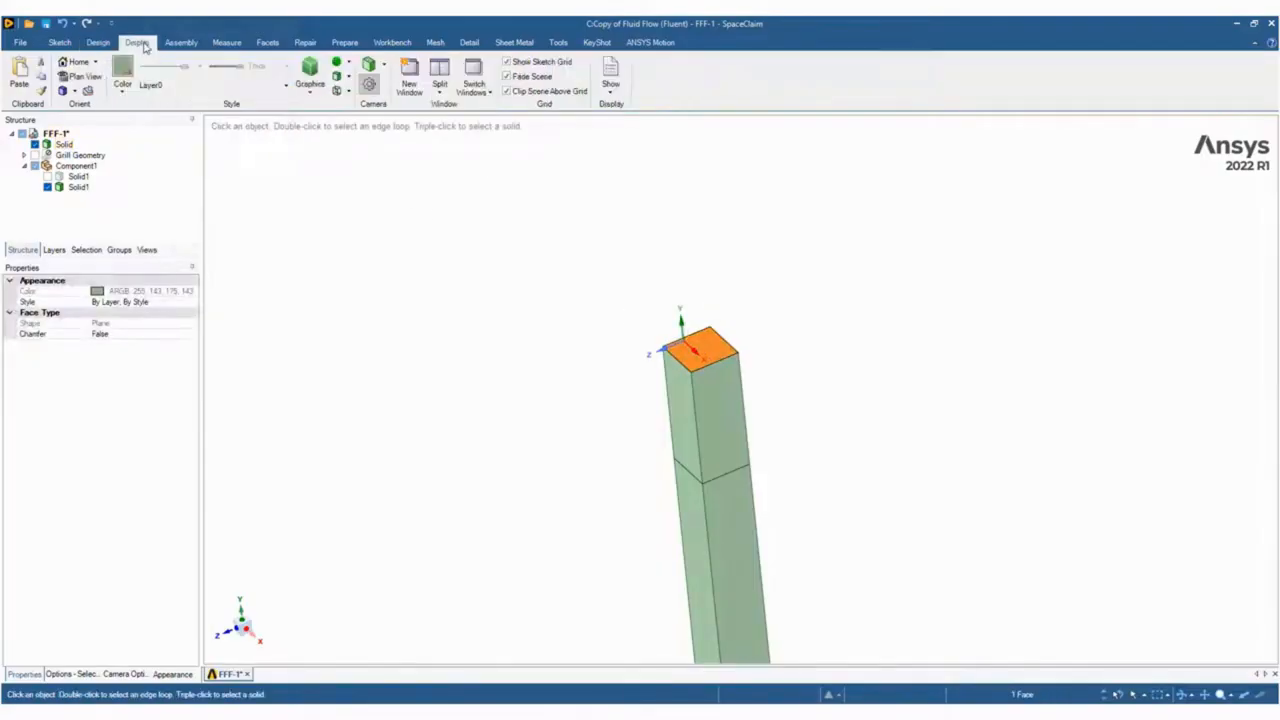
pyautogui.click(226, 43)
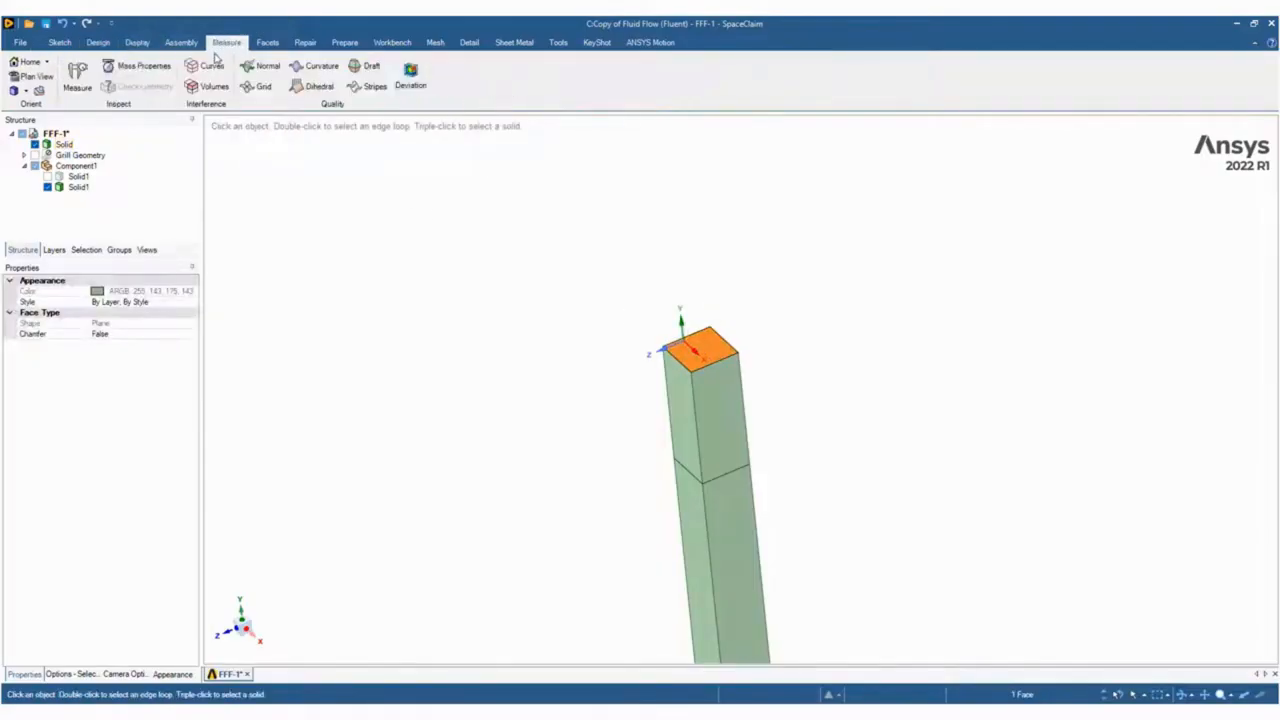
pyautogui.click(77, 75)
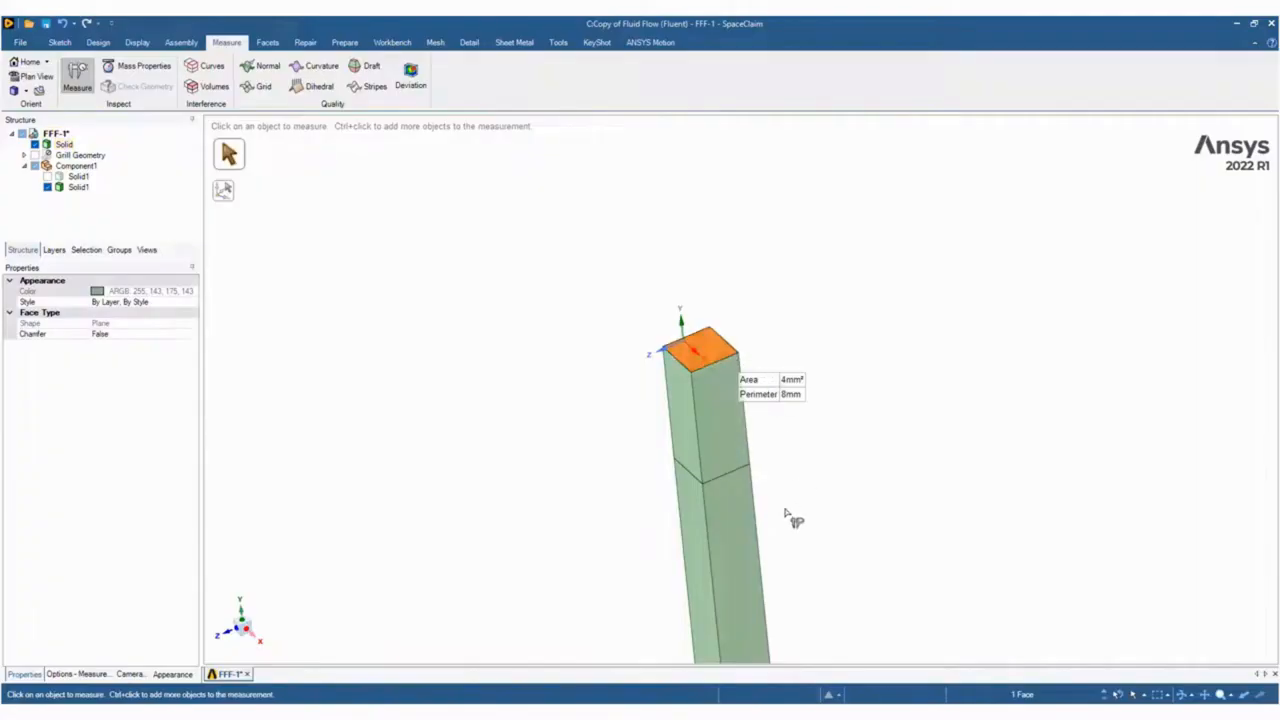
# Switch to the original Geom model in SpaceClaim and measure the area of the horizontal solid-wall face at the grill cutouts.
pyautogui.moveTo(890, 712)
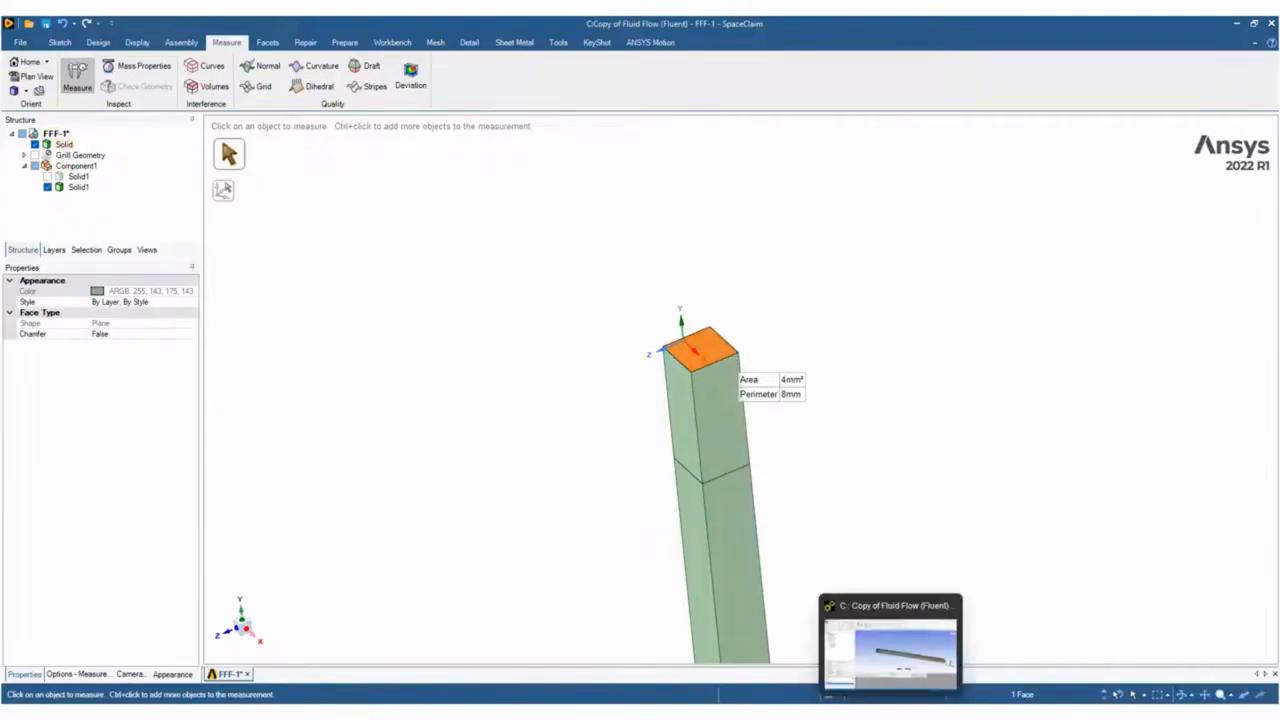
pyautogui.click(760, 652)
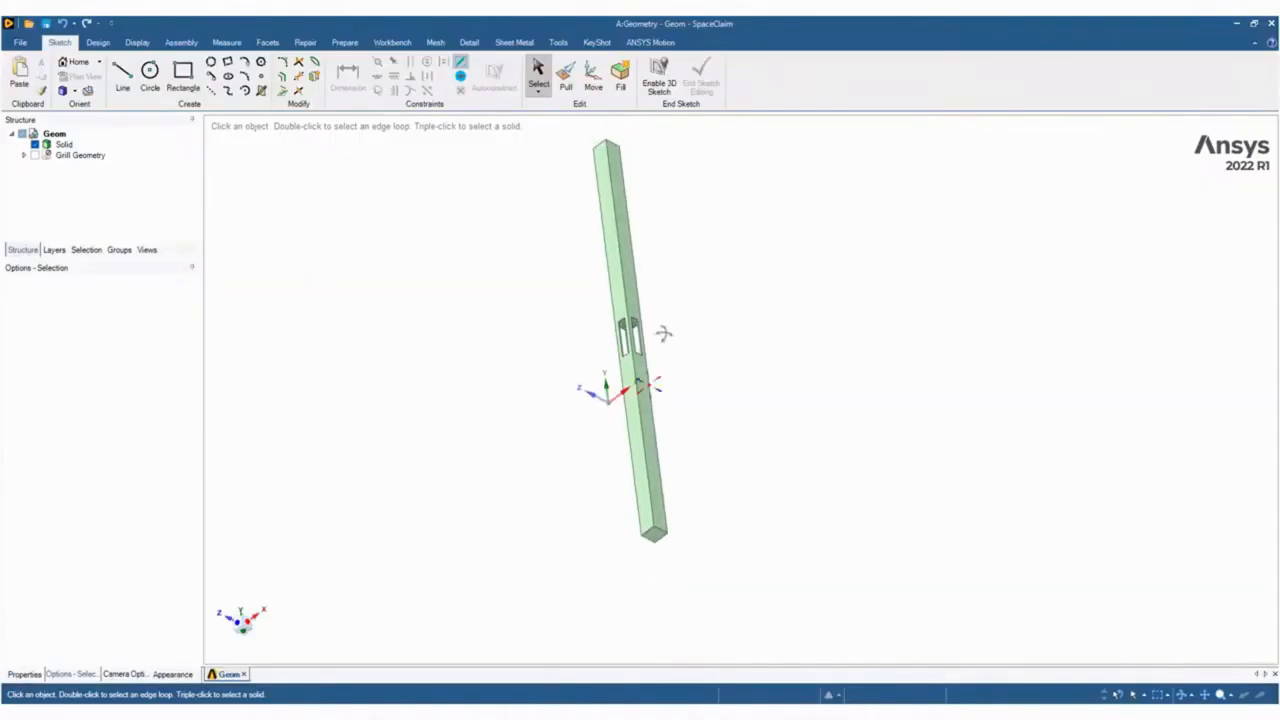
pyautogui.scroll(5, 663, 333)
pyautogui.click(597, 325)
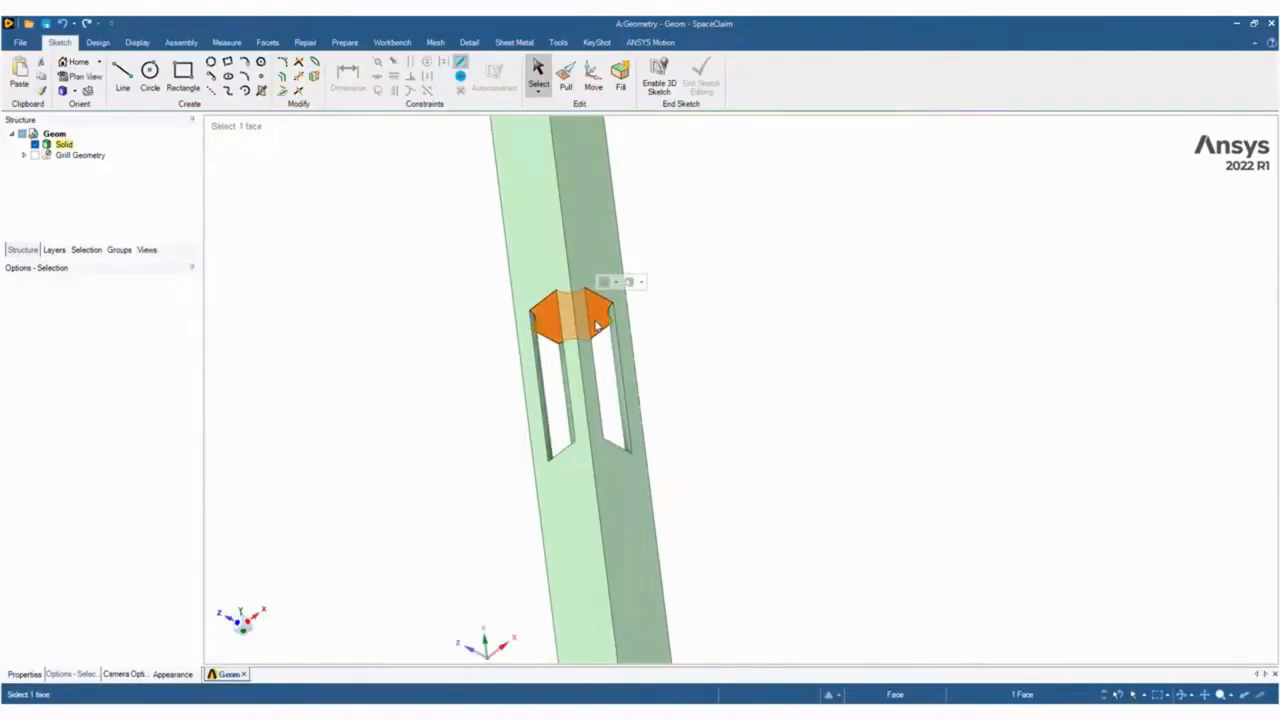
pyautogui.click(226, 42)
pyautogui.click(77, 76)
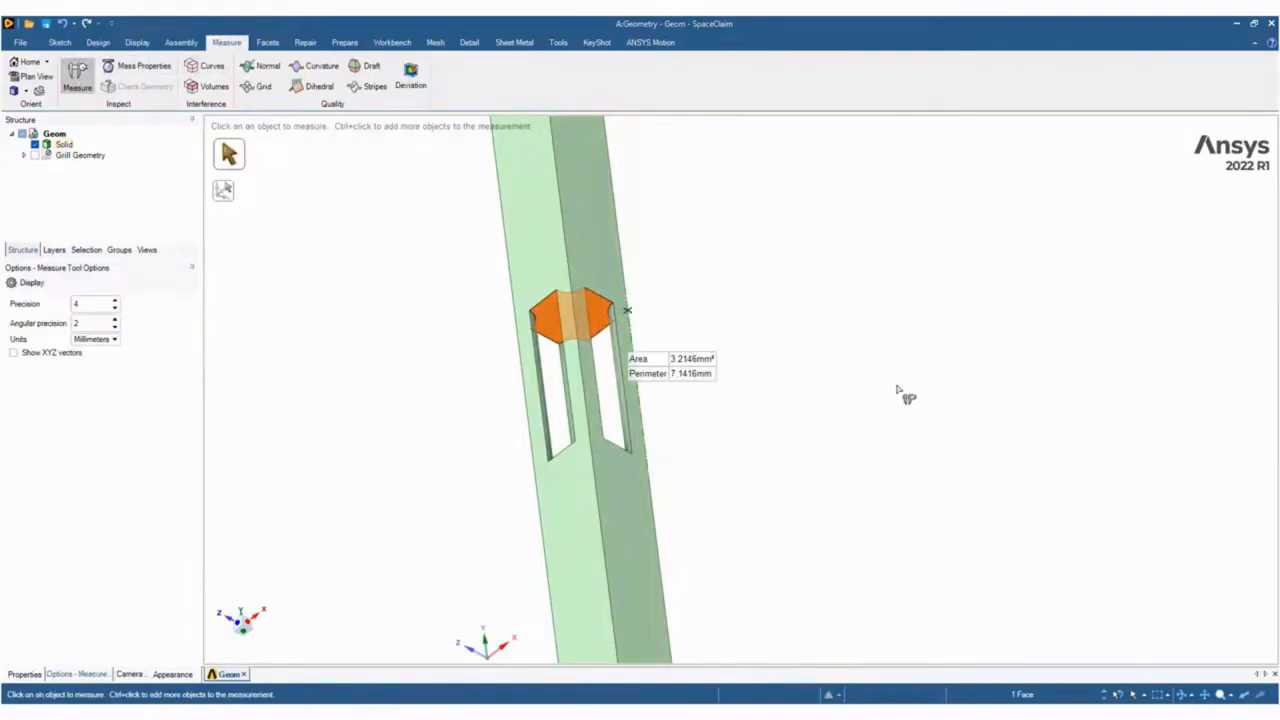
# Open the calculator in scientific mode for working out the porosity.
pyautogui.press('XF86Calculator')
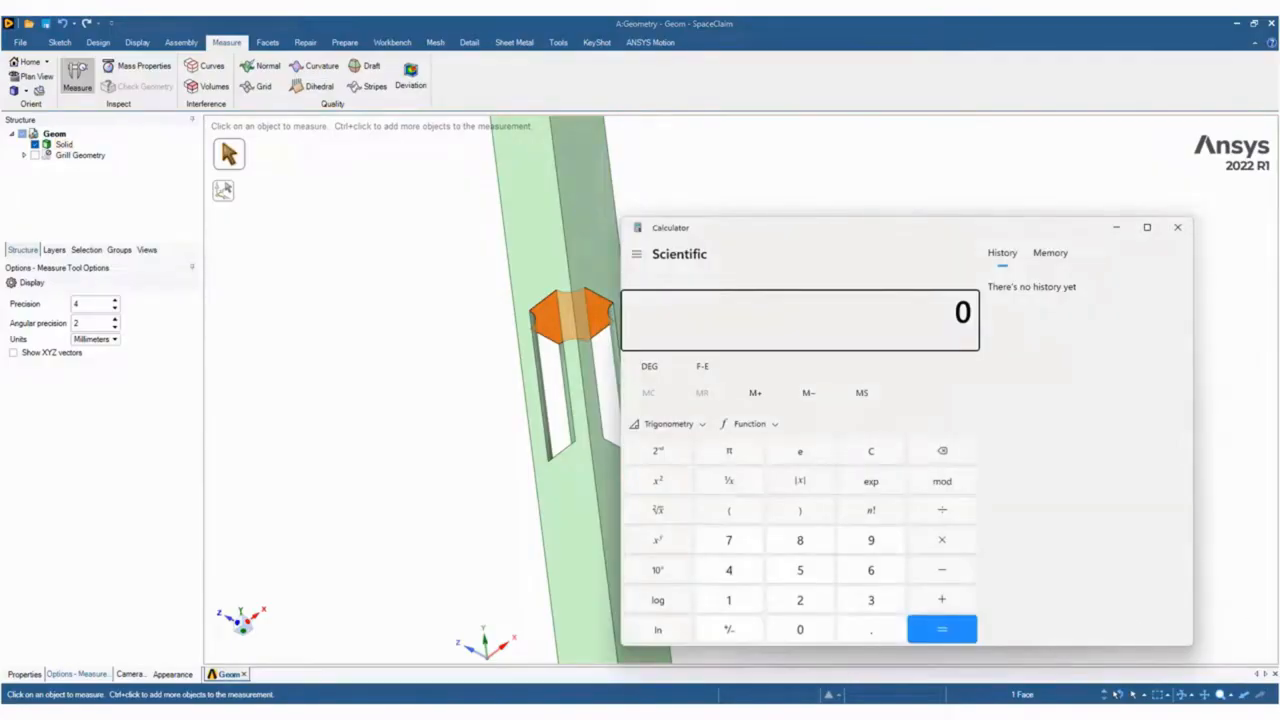
pyautogui.click(850, 712)
pyautogui.moveTo(886, 680)
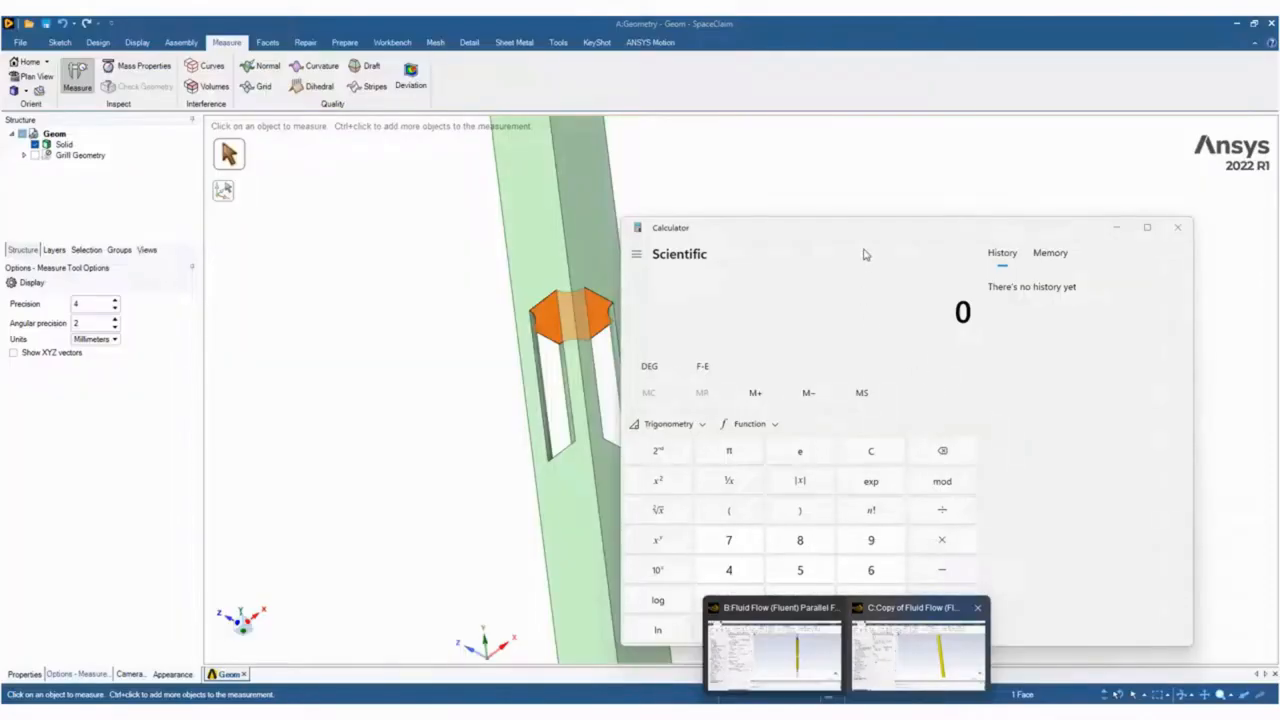
pyautogui.click(862, 235)
# Subtract the rounded solid-wall face area of 3.214 from the full area of 4.
pyautogui.write('4')
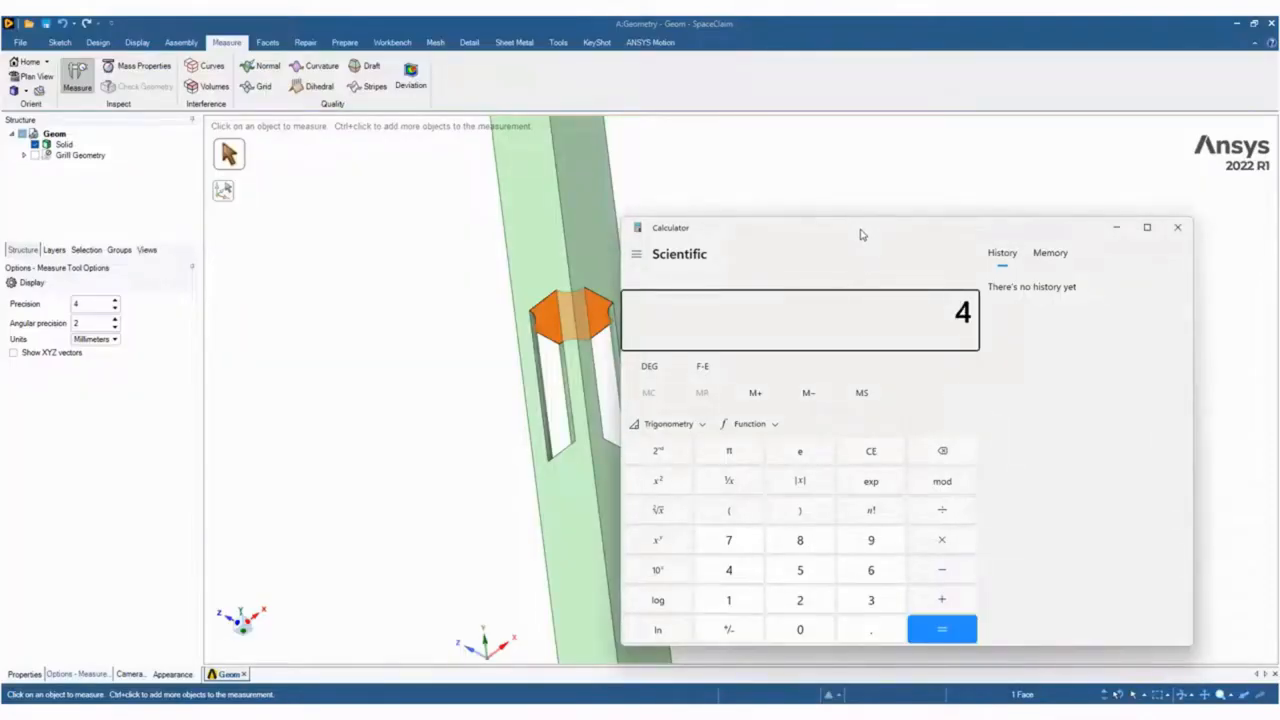
pyautogui.hotkey('ctrl', 'v')
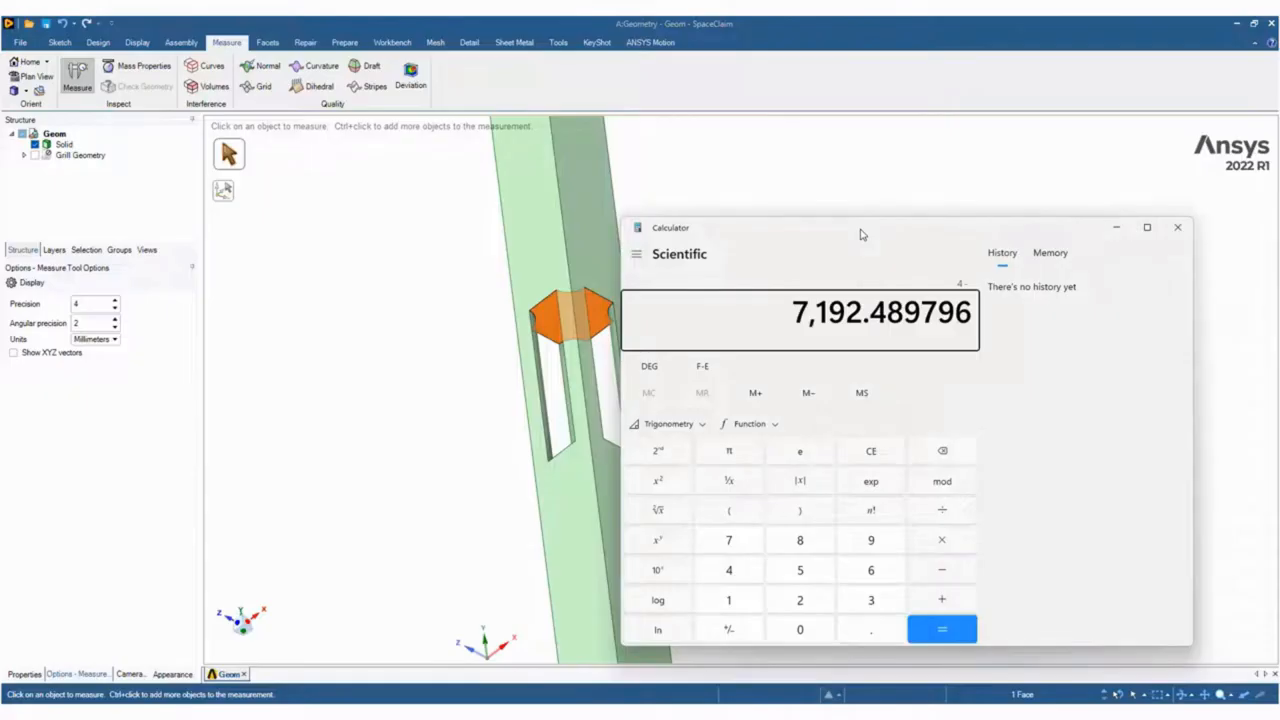
pyautogui.press('Escape')
pyautogui.write('4 ')
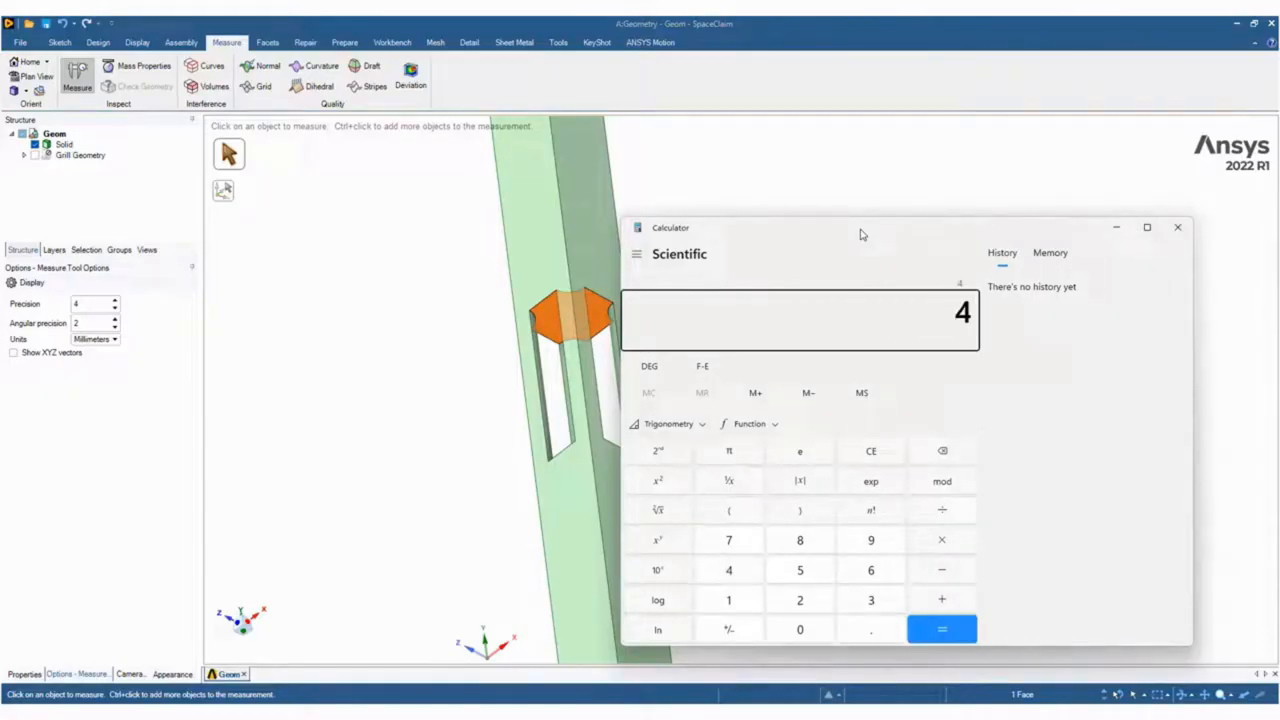
pyautogui.write('- 3.214')
pyautogui.press('Return')
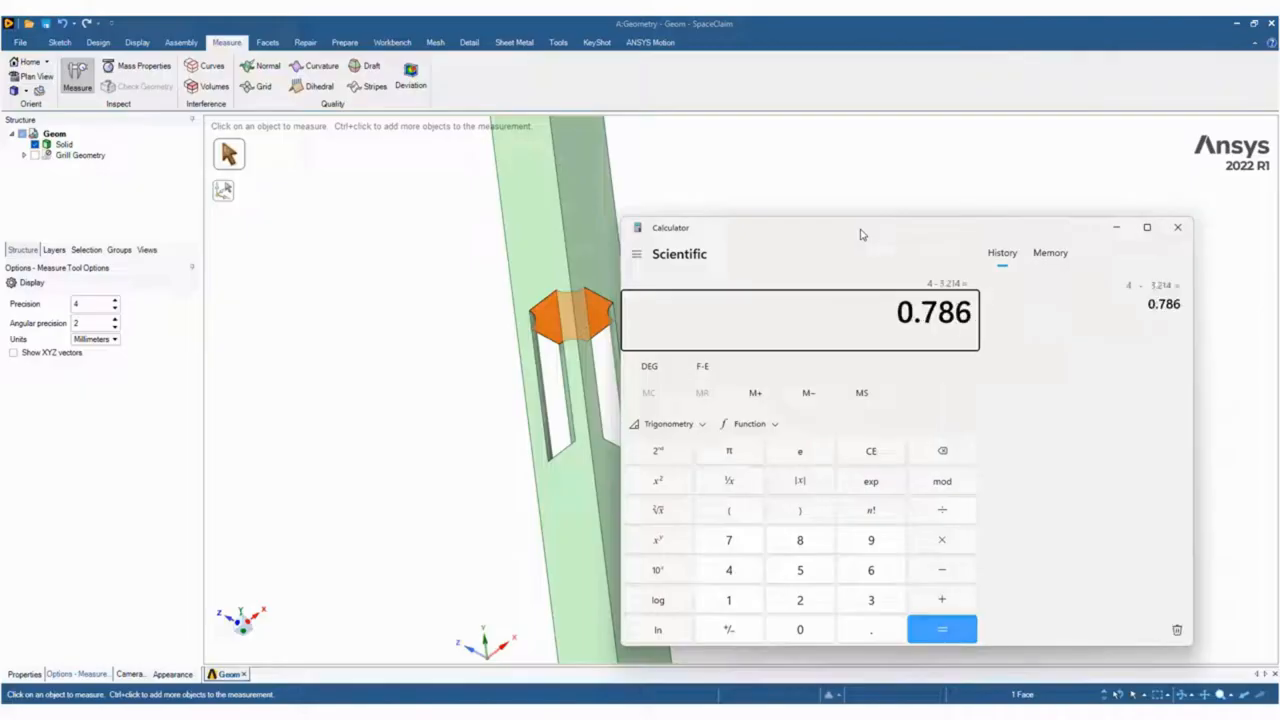
# Calculate the porosity by subtracting the measured solid-wall area 3.2146 from 4 and dividing by 4, then copy the result.
pyautogui.moveTo(931, 229); pyautogui.dragTo(1214, 229)
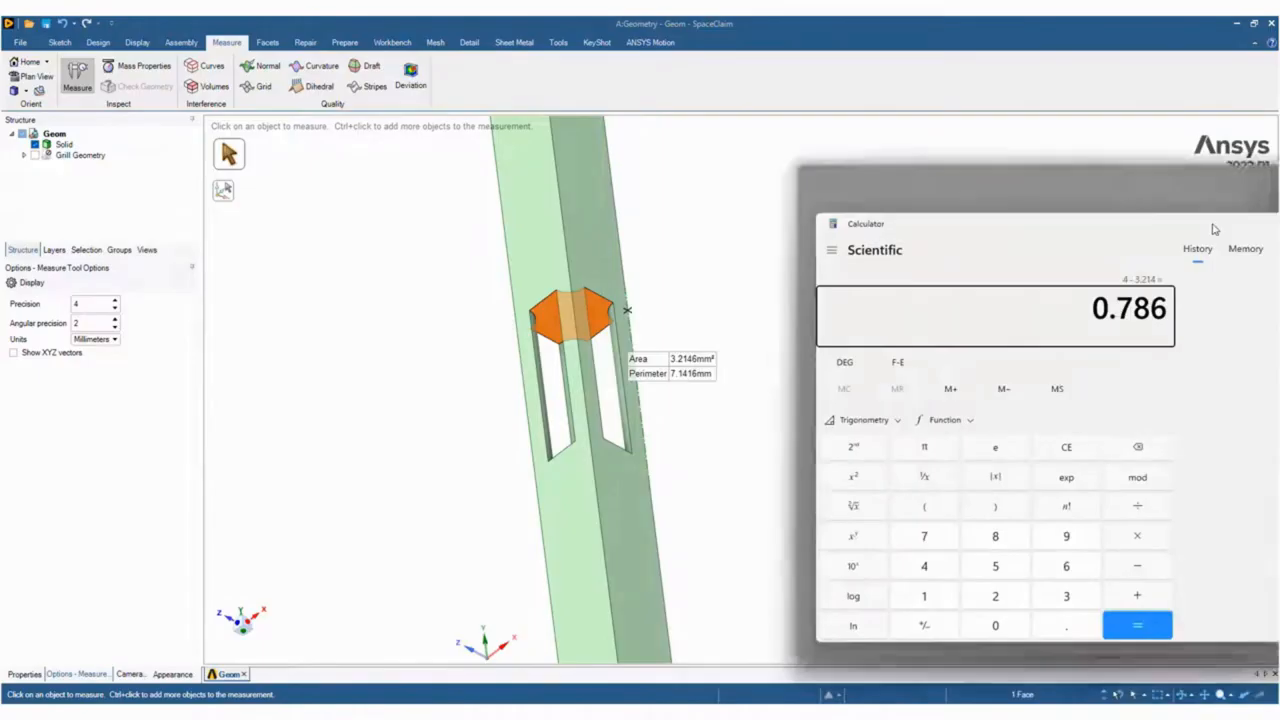
pyautogui.write('4')
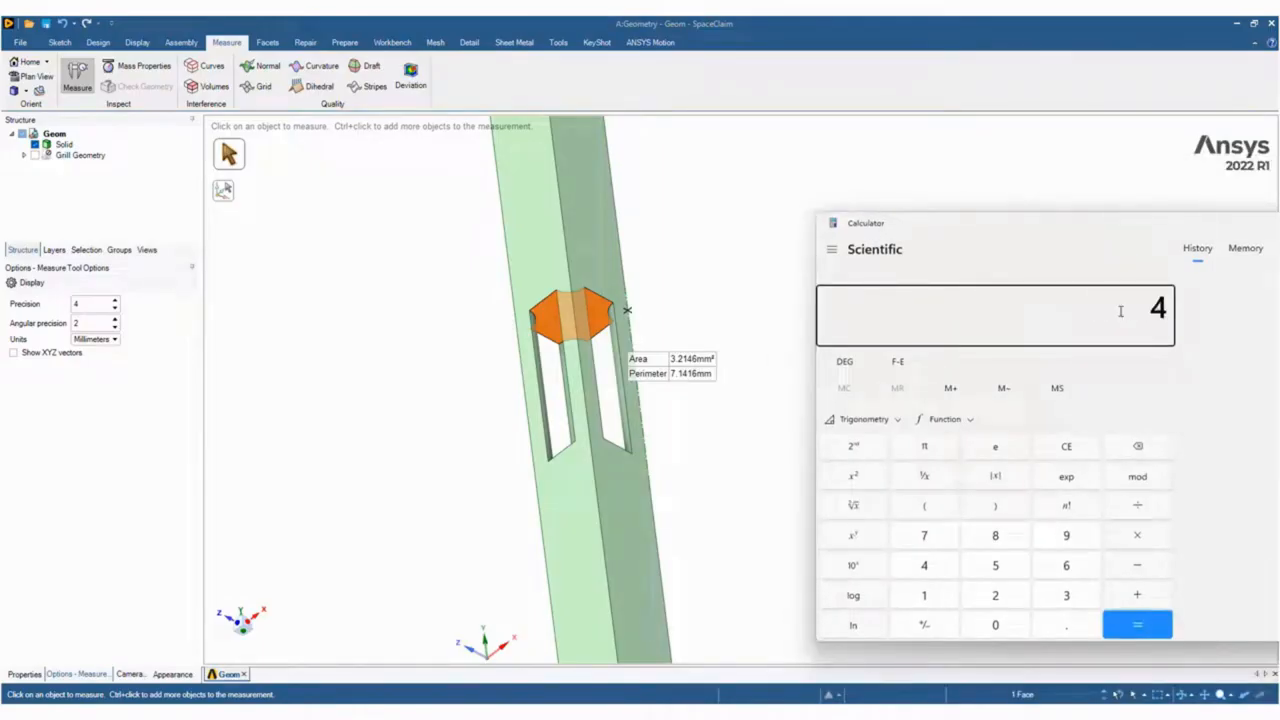
pyautogui.write(' - 3.2146')
pyautogui.press('Return')
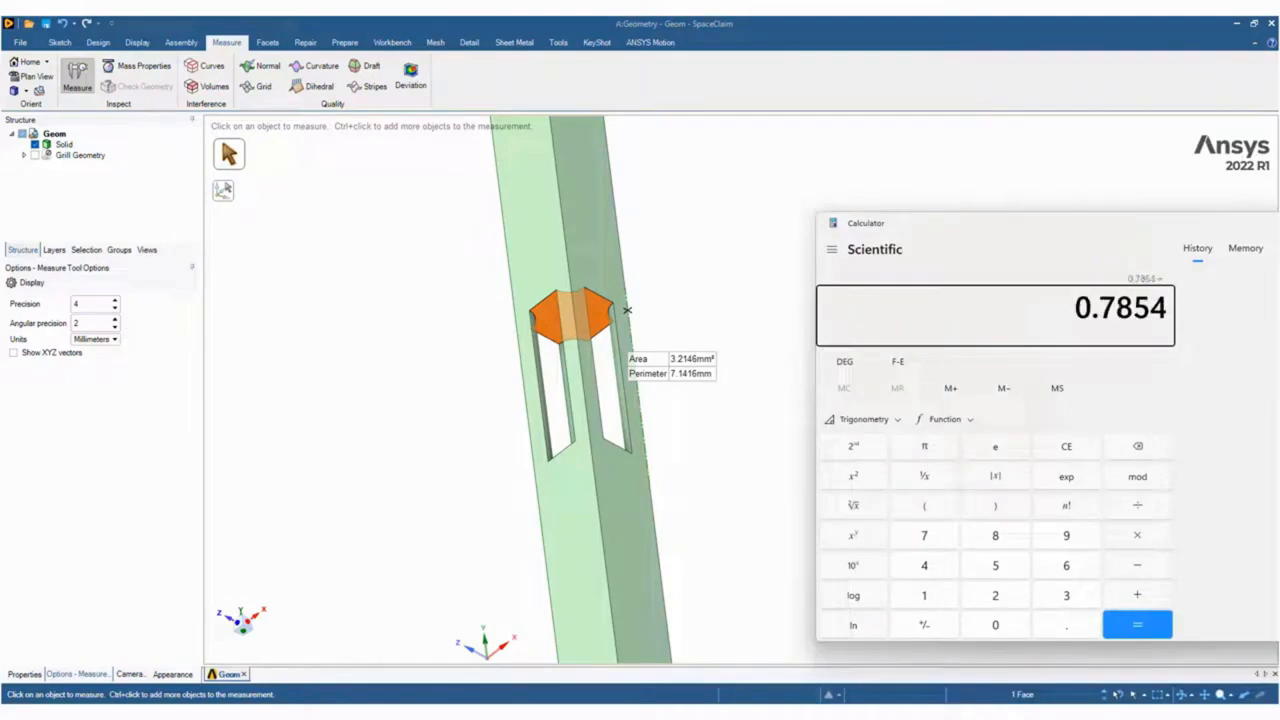
pyautogui.write('/4')
pyautogui.press('Return')
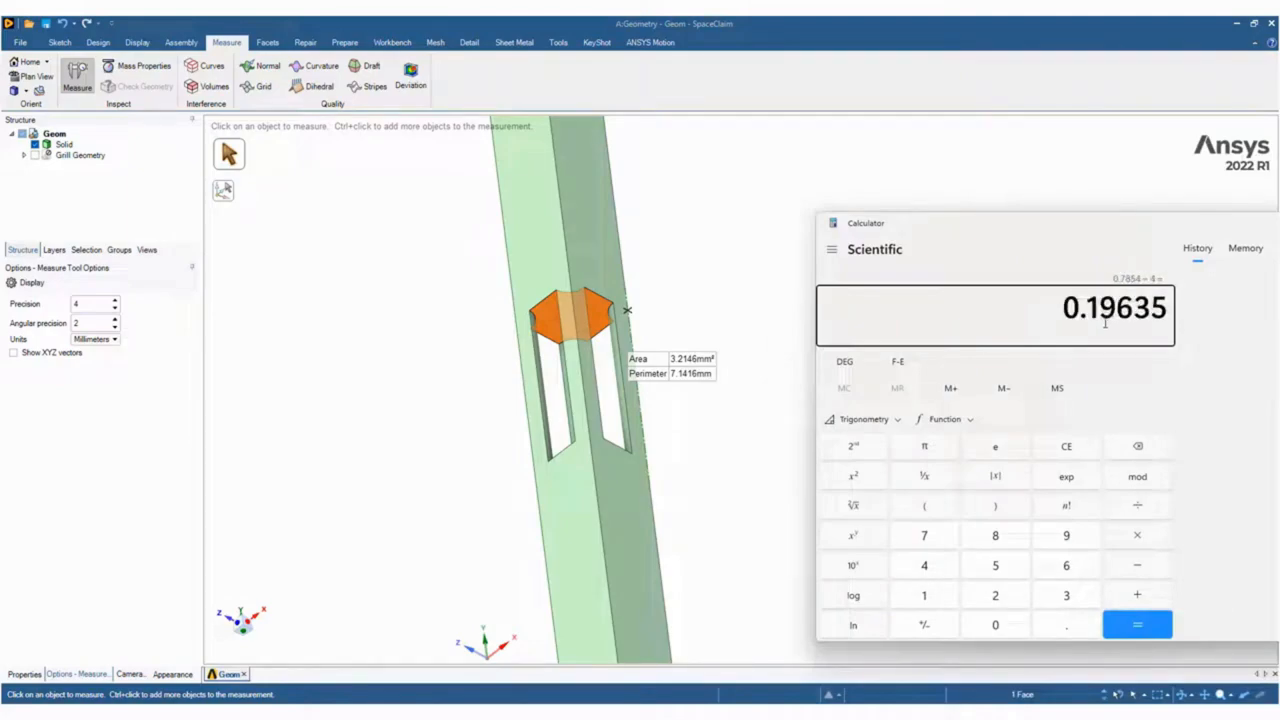
pyautogui.doubleClick(1170, 311)
pyautogui.hotkey('ctrl', 'c')
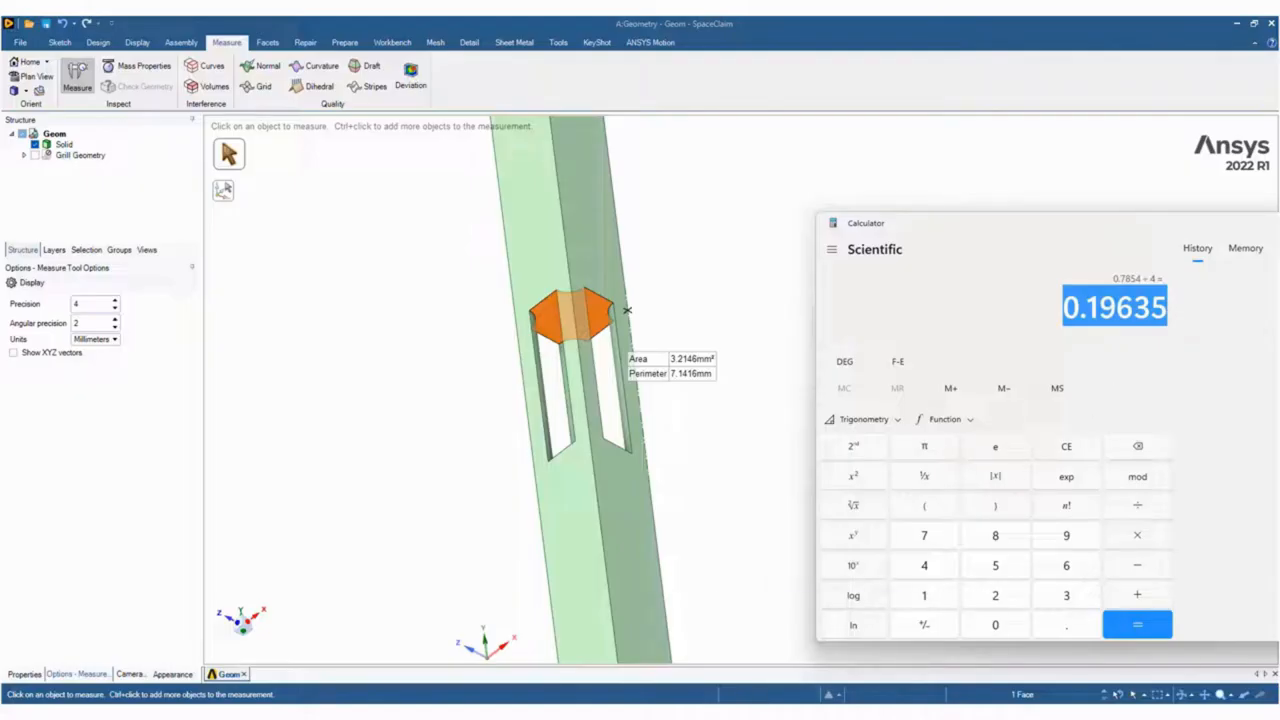
# Switch to the porous-duct Fluent session, set the porous zone's fluid porosity to 0.19635, apply it and close the zone settings.
pyautogui.click(918, 650)
pyautogui.click(256, 543)
pyautogui.hotkey('ctrl', 'a')
pyautogui.hotkey('ctrl', 'v')
pyautogui.click(316, 588)
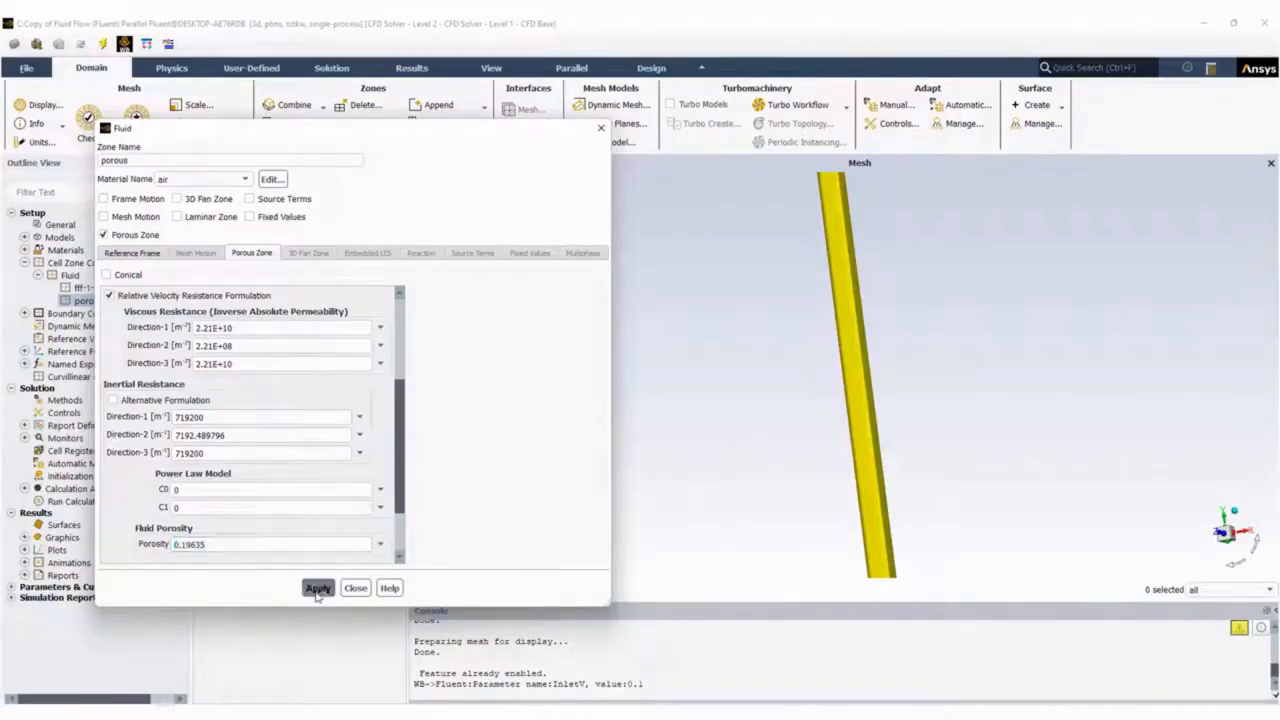
pyautogui.scroll(-3, 395, 424)
pyautogui.scroll(-1, 395, 424)
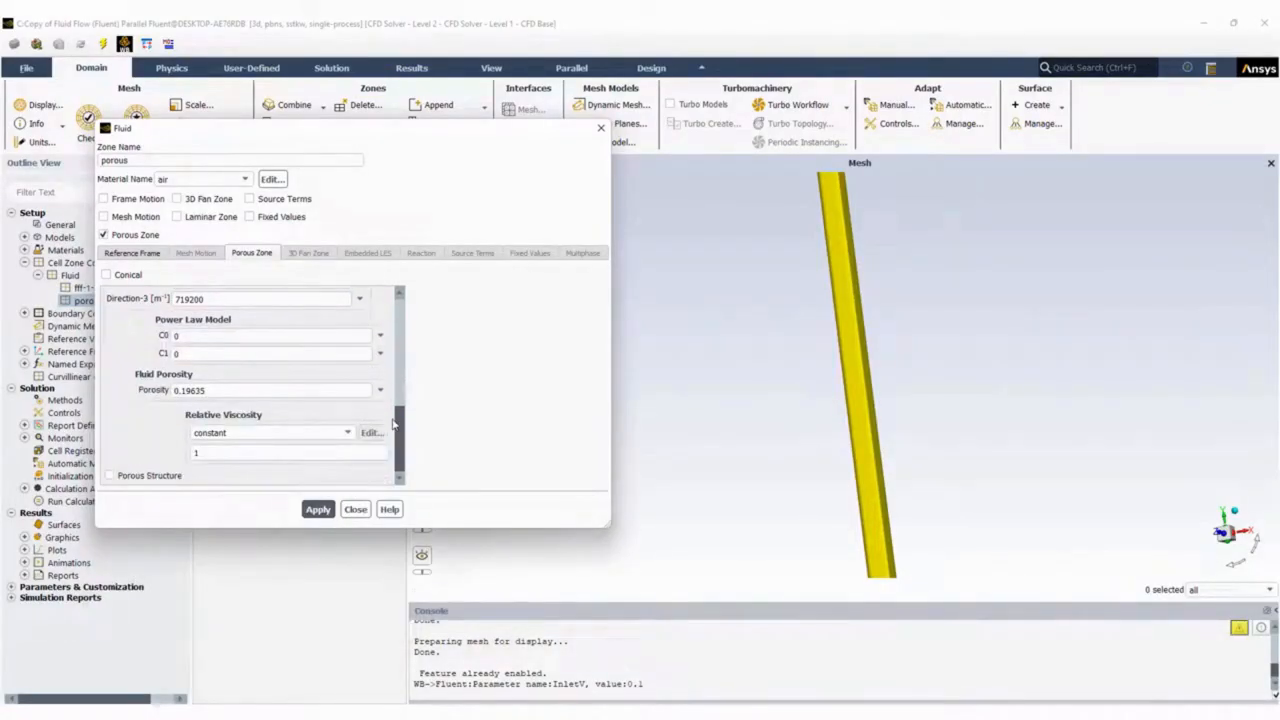
pyautogui.click(355, 509)
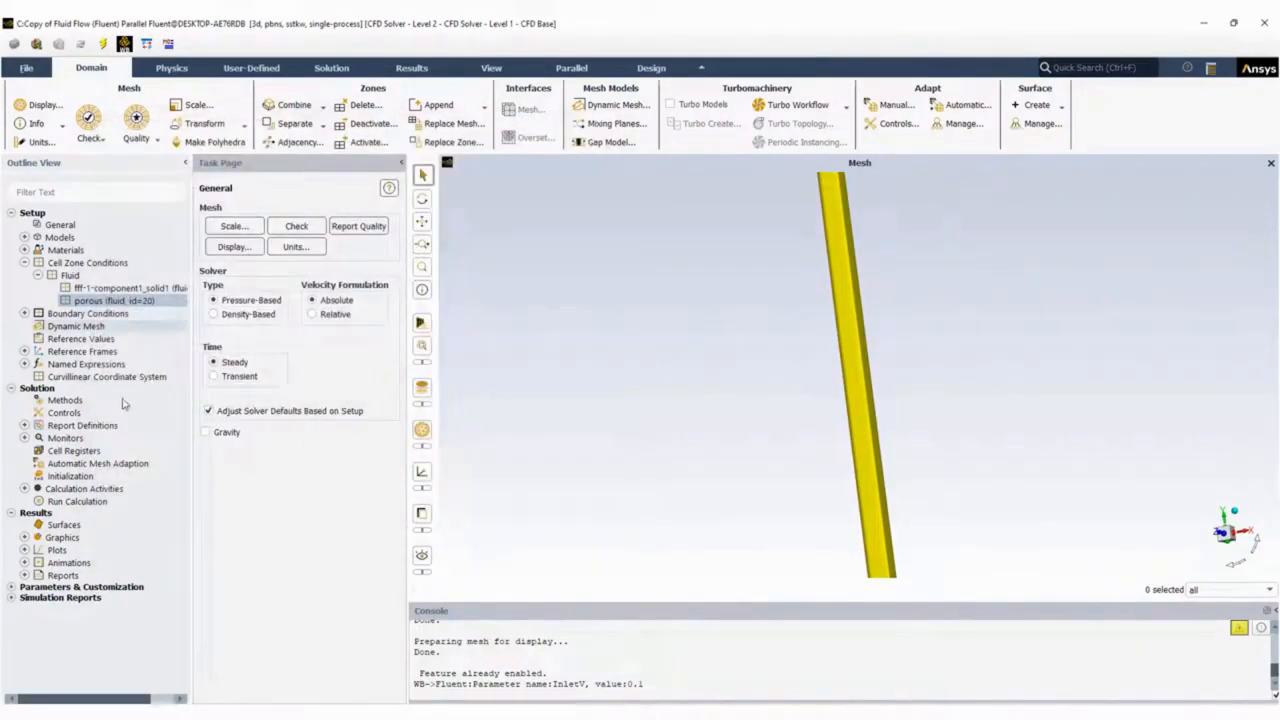
# Switch to Workbench, open the Parameter Set and update all design points, allowing open editors to close.
pyautogui.moveTo(849, 711)
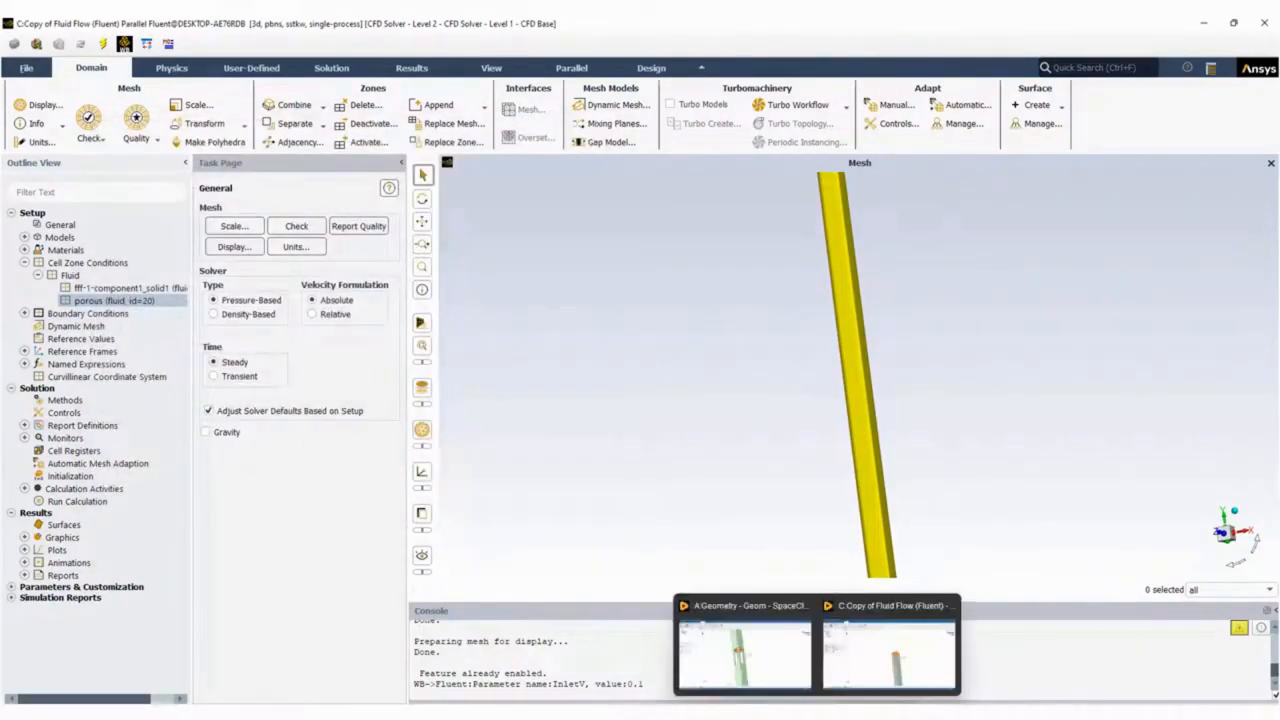
pyautogui.click(660, 711)
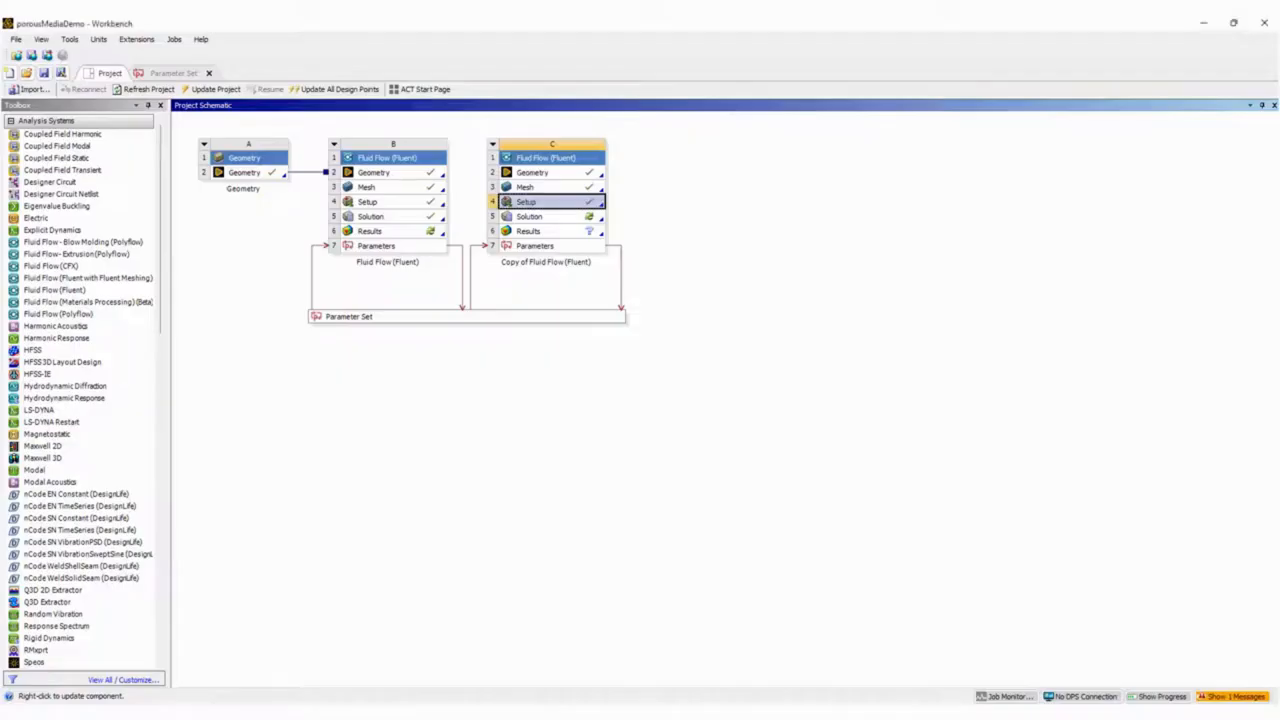
pyautogui.doubleClick(542, 322)
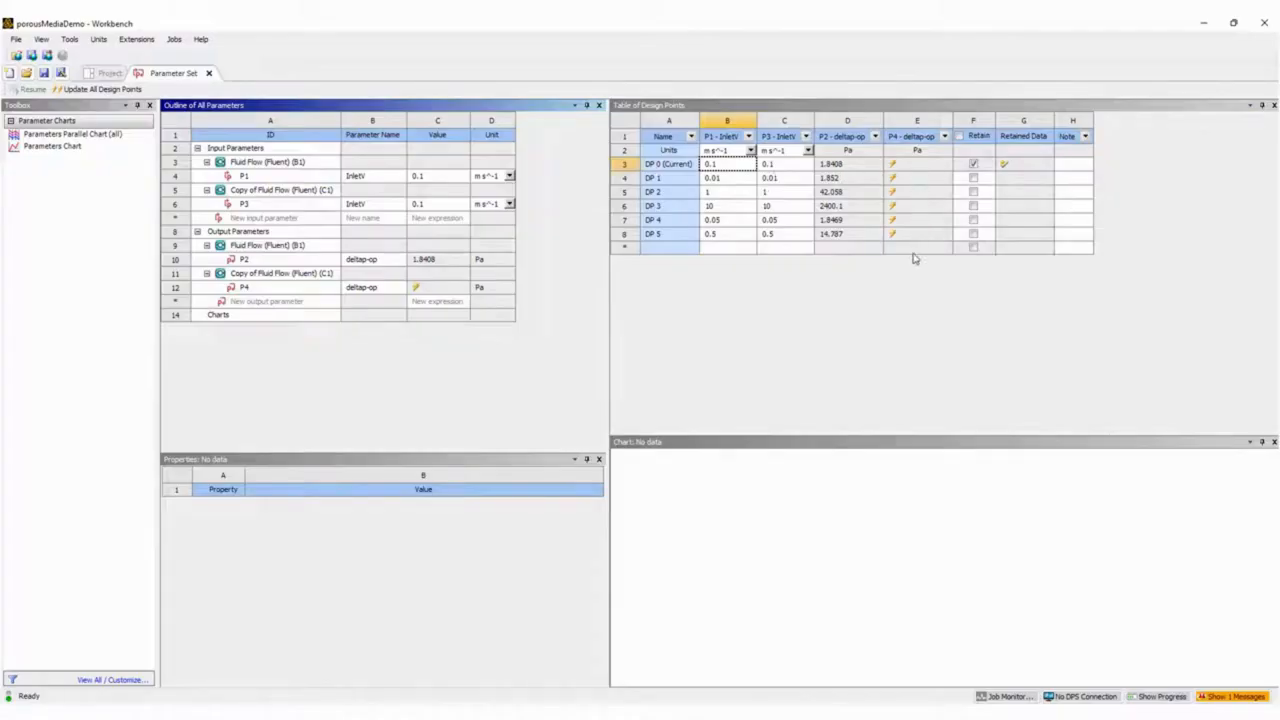
pyautogui.click(117, 89)
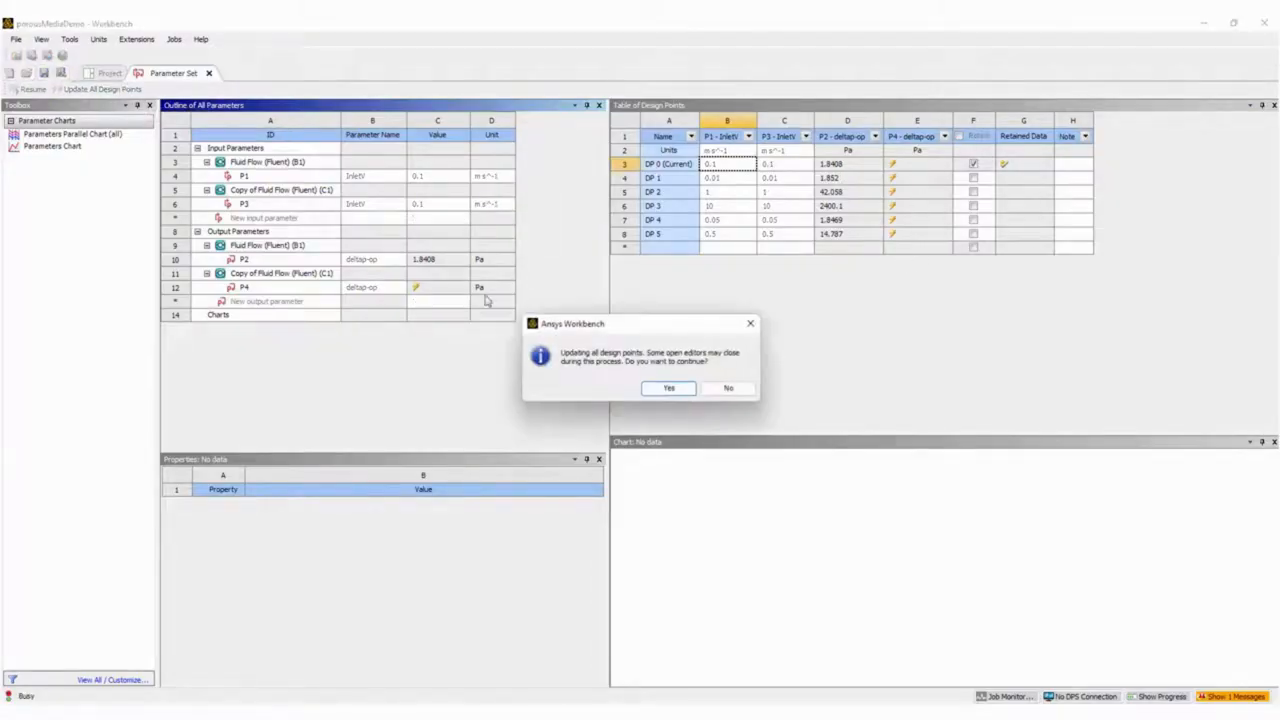
pyautogui.click(664, 394)
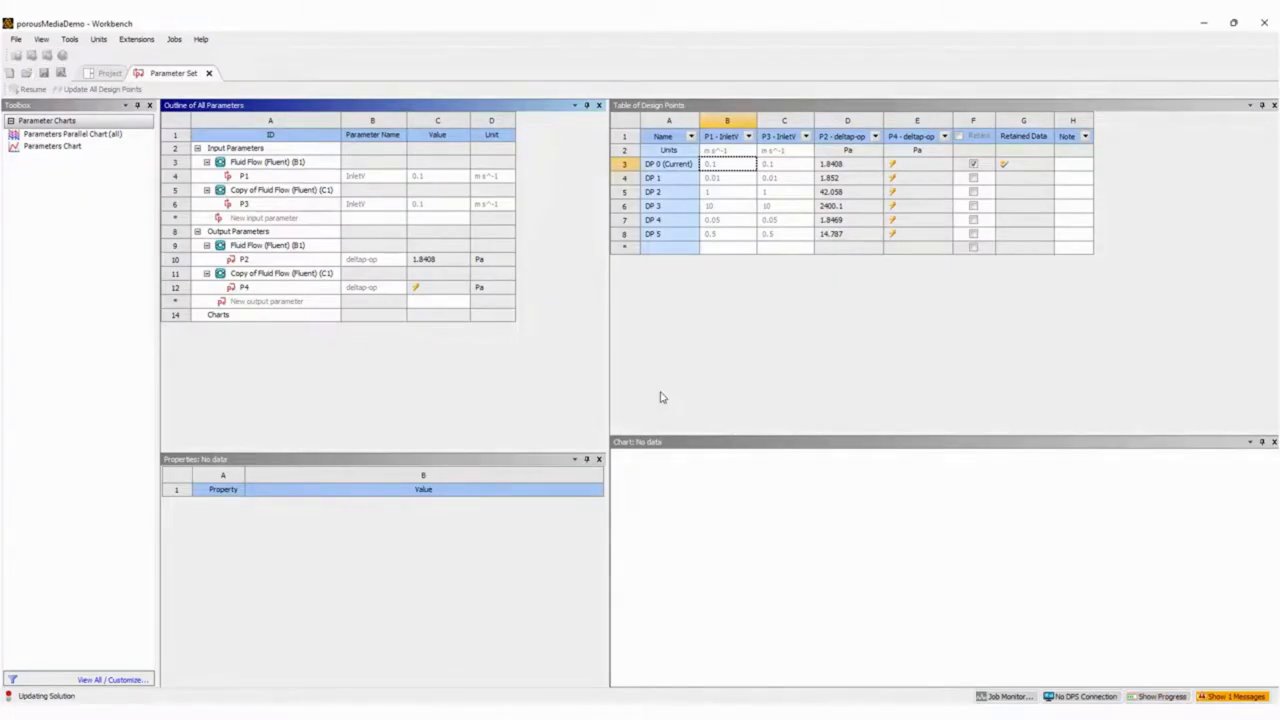
pyautogui.moveTo(888, 672)
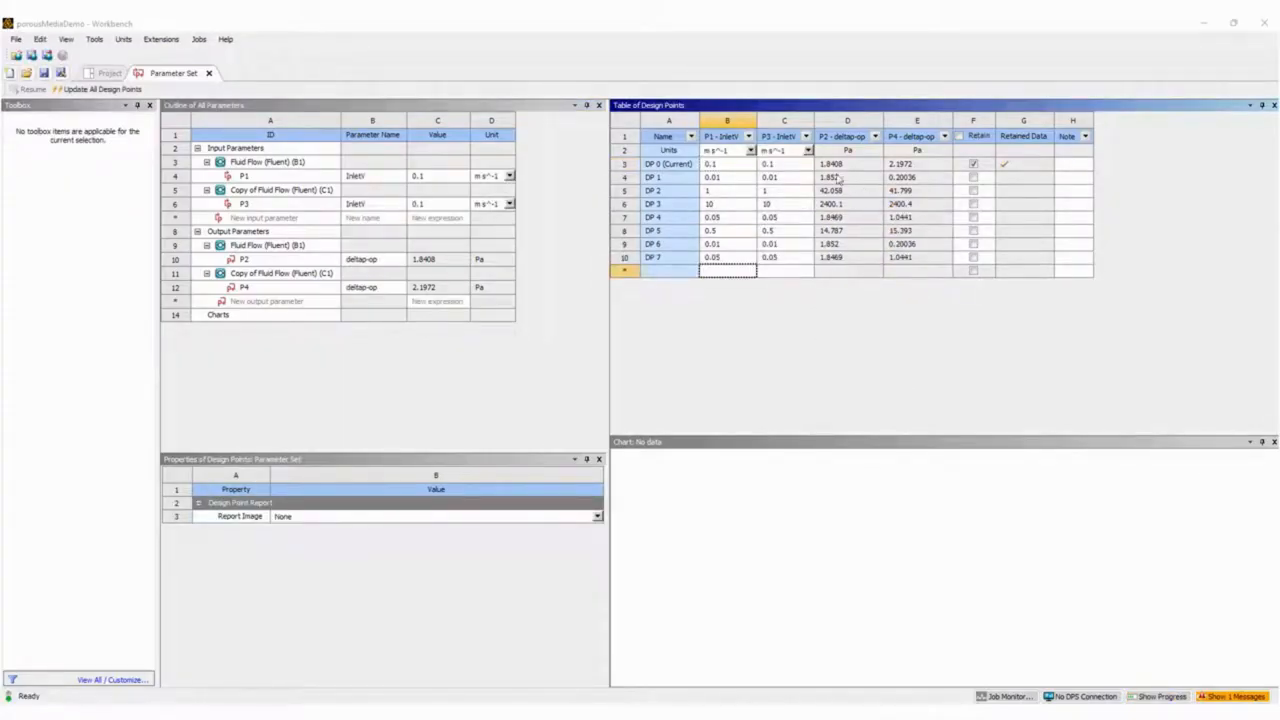
# Compare the P2 and P4 pressure drops of the detailed and porous models across the low- and high-velocity design points.
pyautogui.click(724, 245)
pyautogui.click(826, 245)
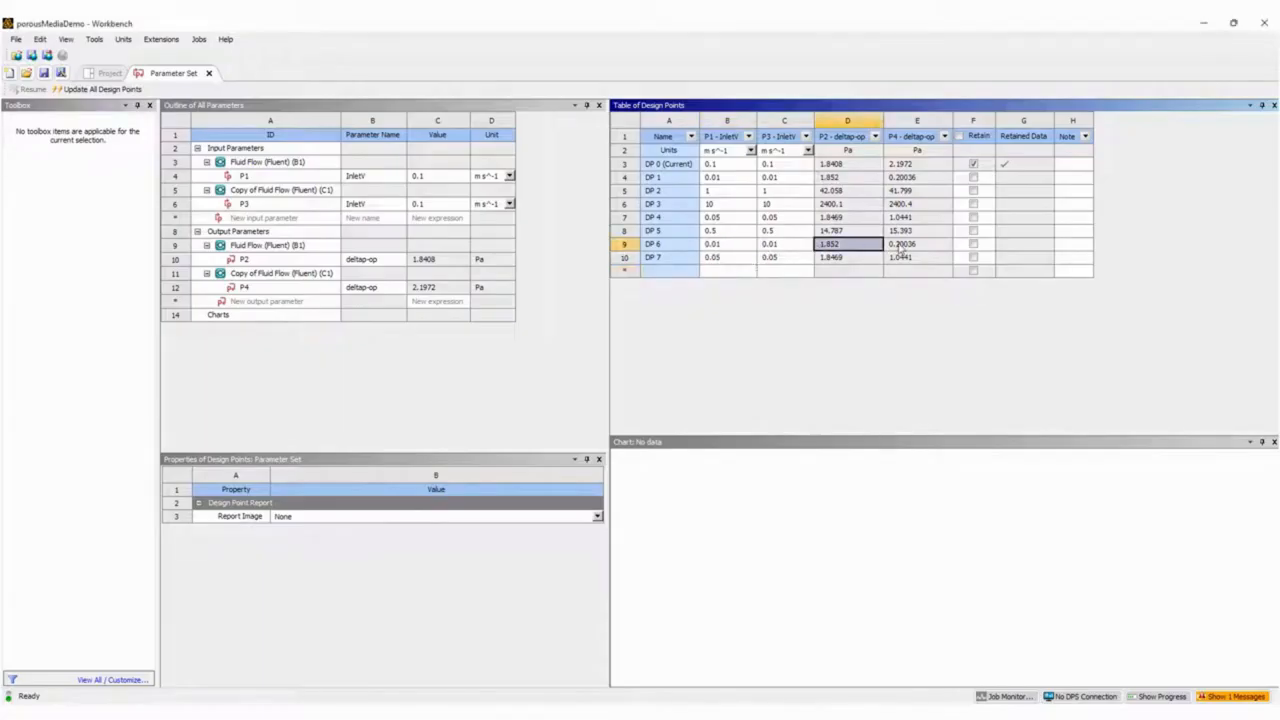
pyautogui.click(897, 245)
pyautogui.click(829, 191)
pyautogui.click(829, 205)
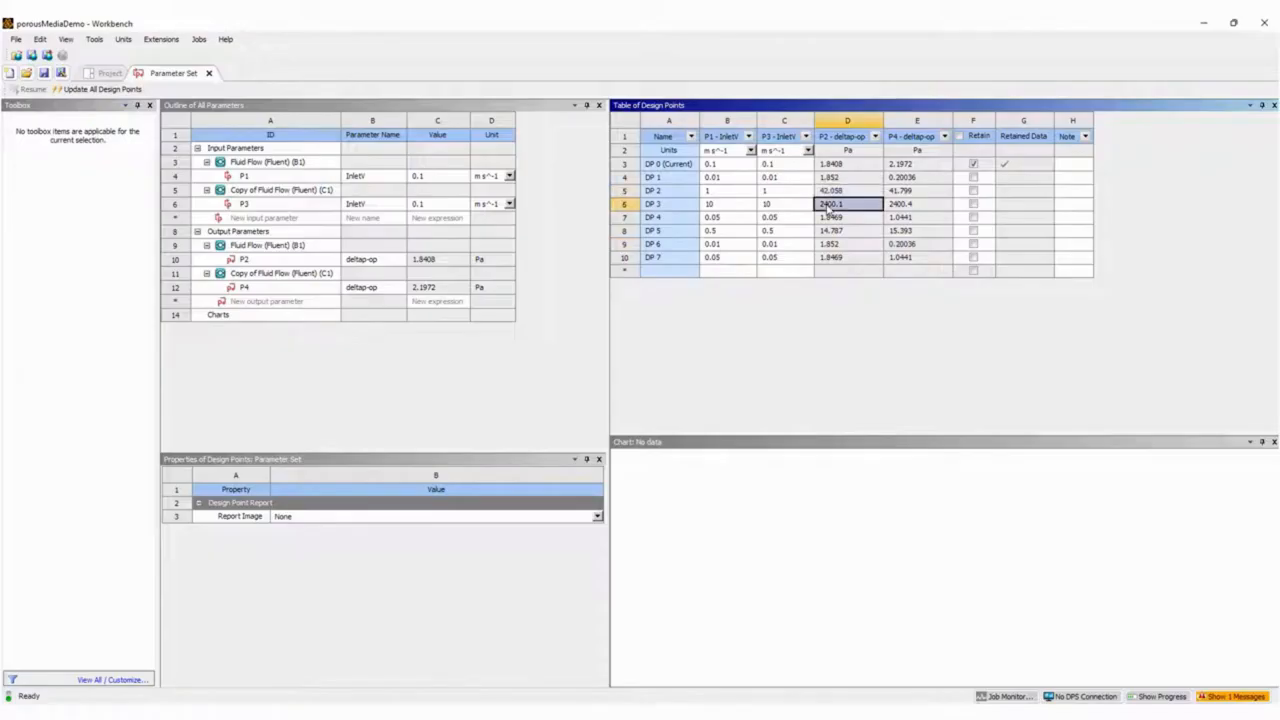
pyautogui.click(832, 191)
pyautogui.click(900, 191)
pyautogui.click(902, 205)
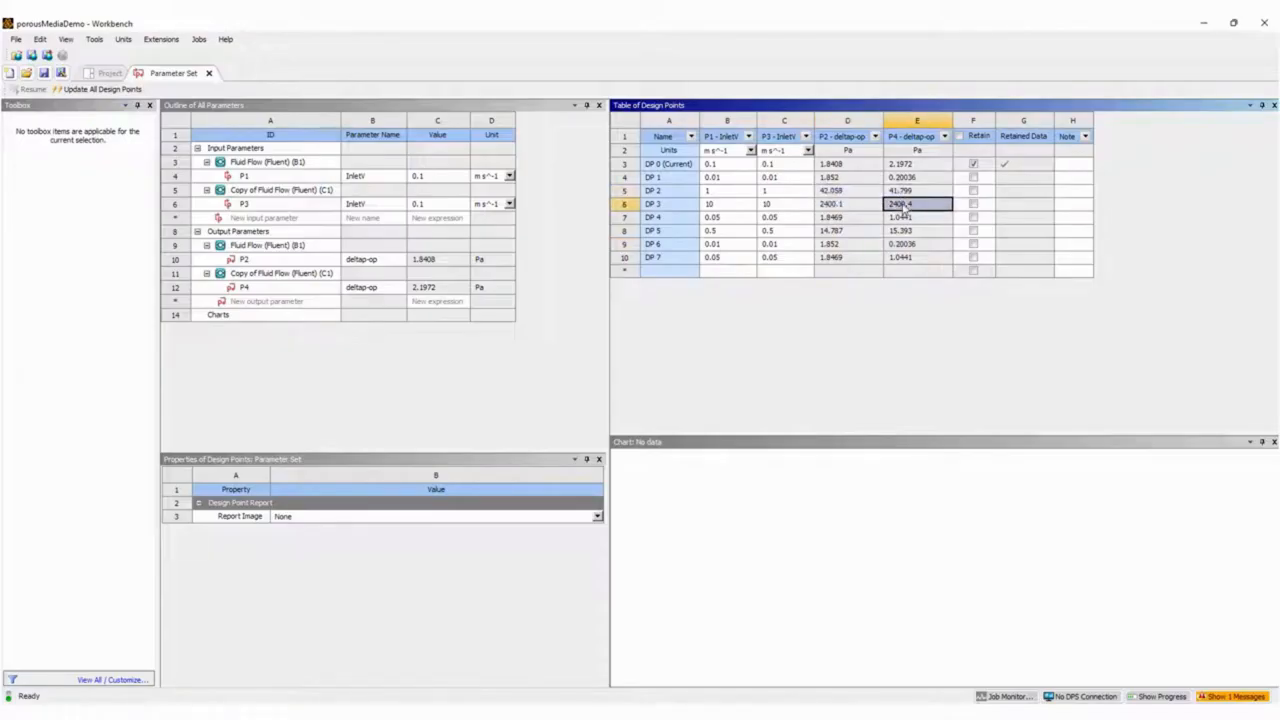
pyautogui.click(848, 203)
pyautogui.click(847, 193)
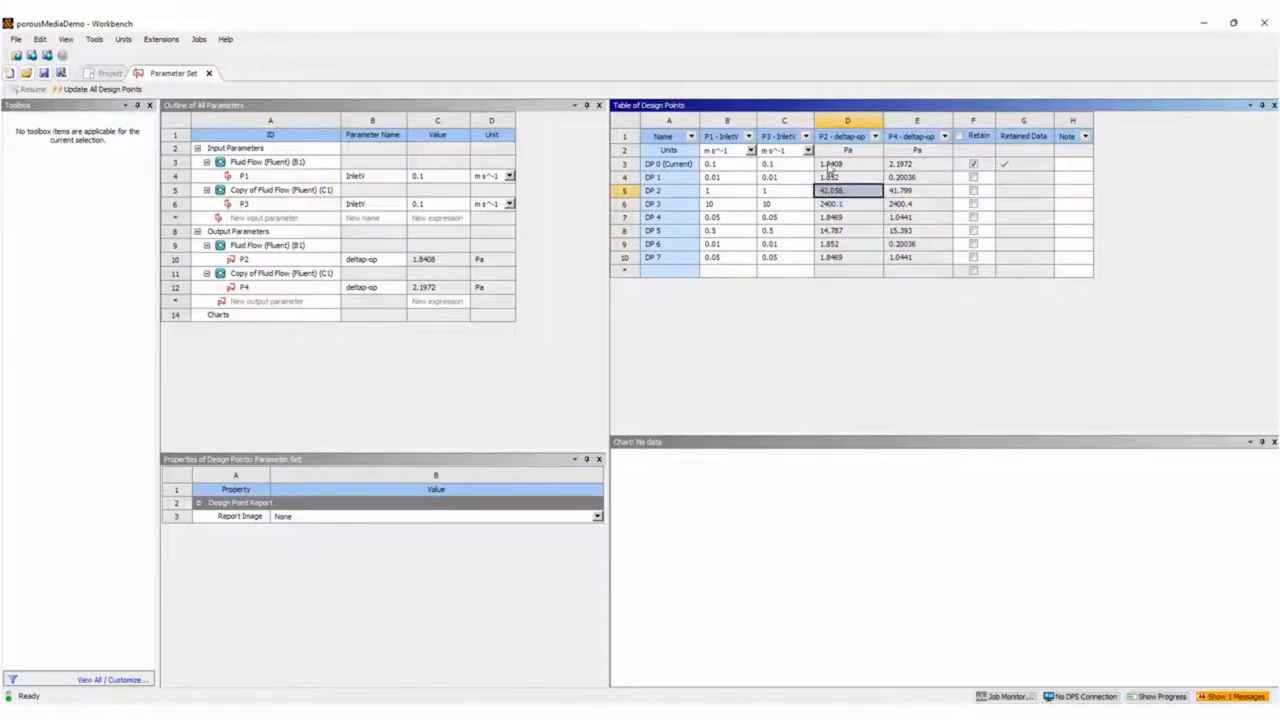
pyautogui.click(829, 165)
pyautogui.click(829, 177)
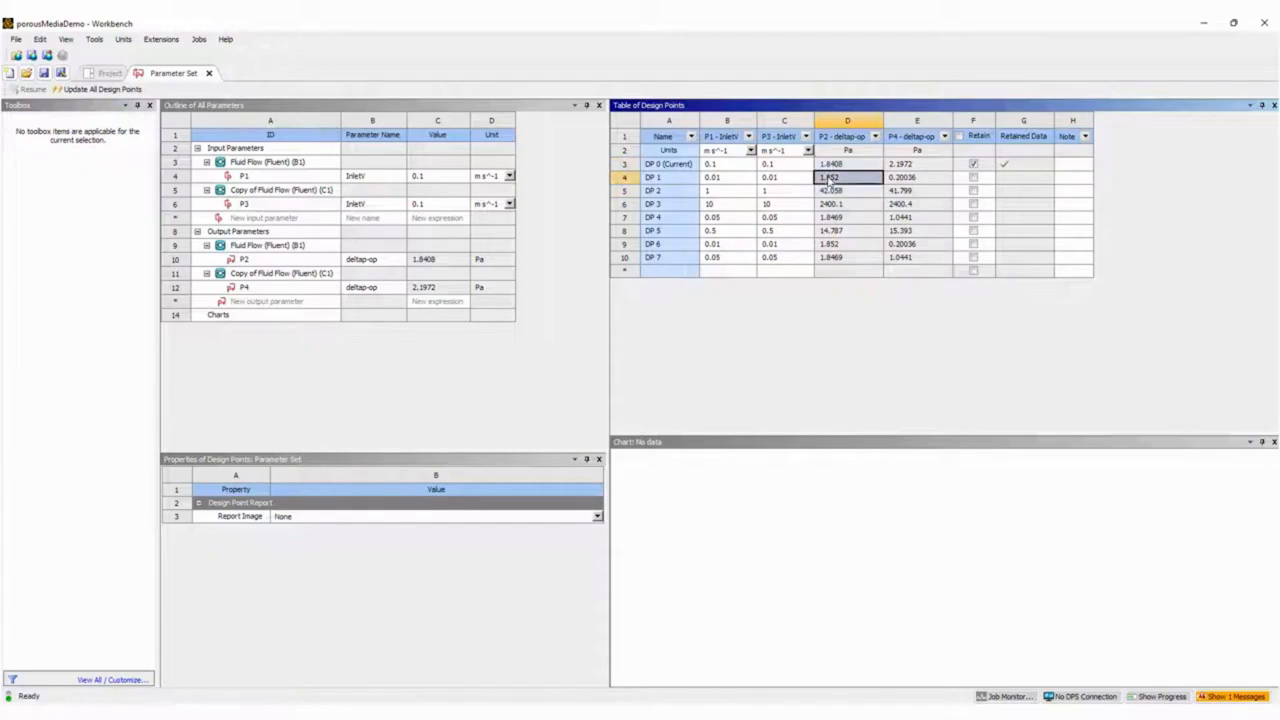
pyautogui.click(906, 165)
pyautogui.click(908, 178)
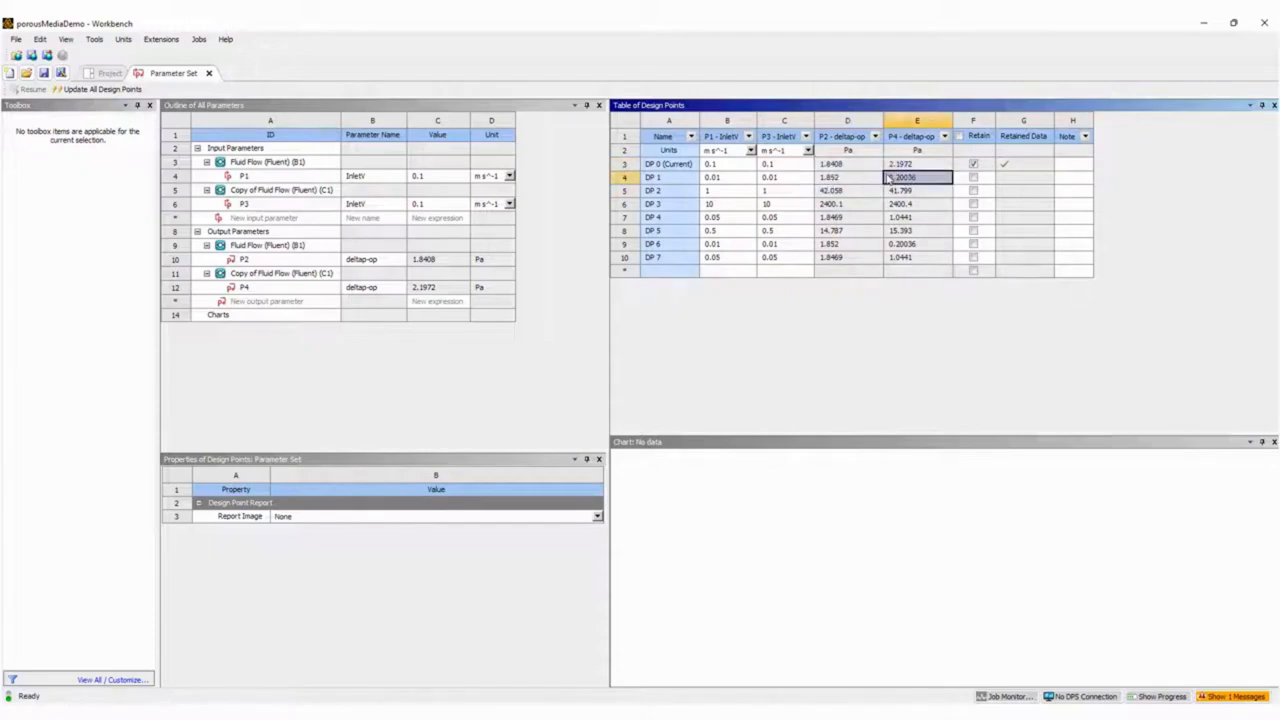
pyautogui.click(856, 177)
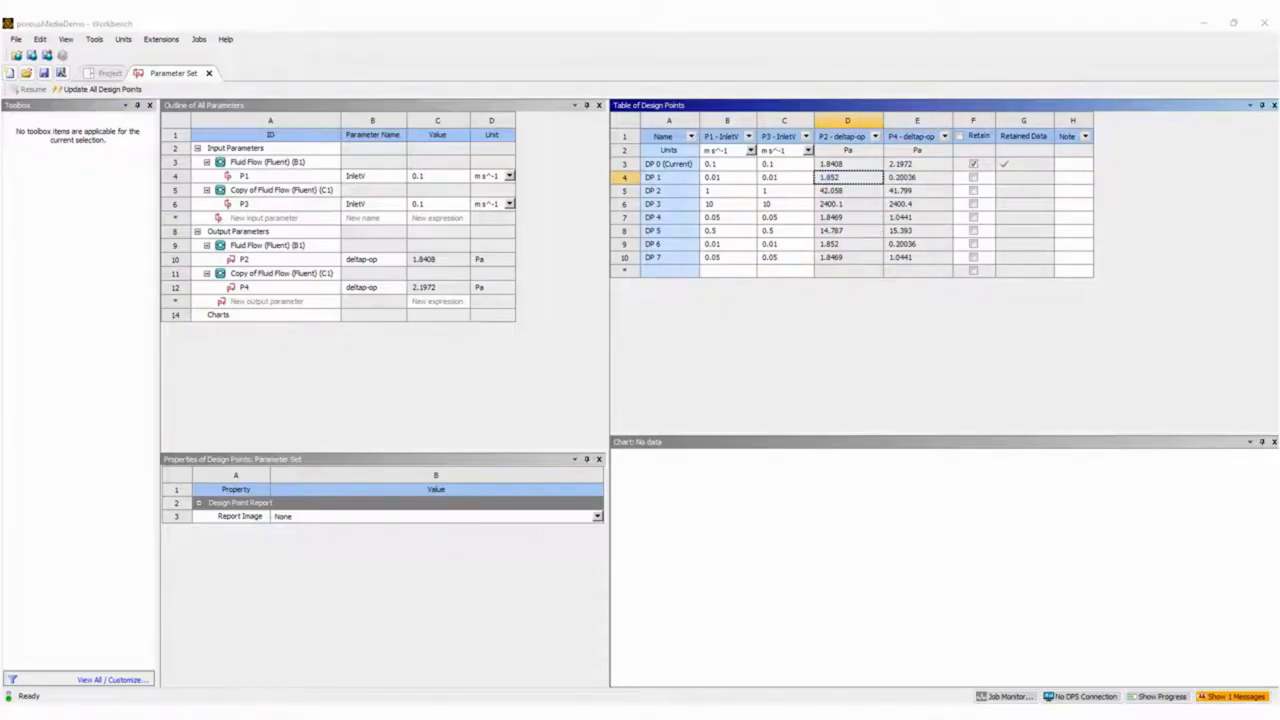
# Examine the low-velocity points on the Excel pressure-drop curve, then review the 0.1 and 10 m/s design points in Workbench.
pyautogui.hotkey('alt', 'Tab')
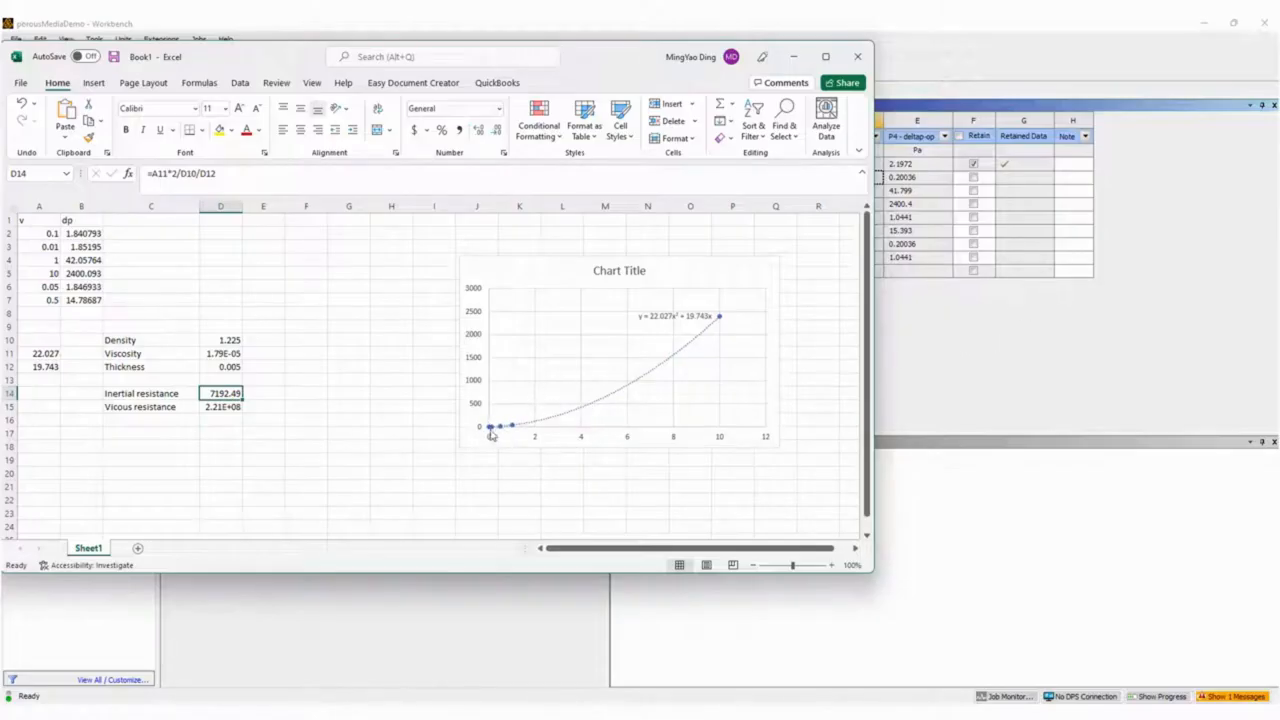
pyautogui.click(985, 344)
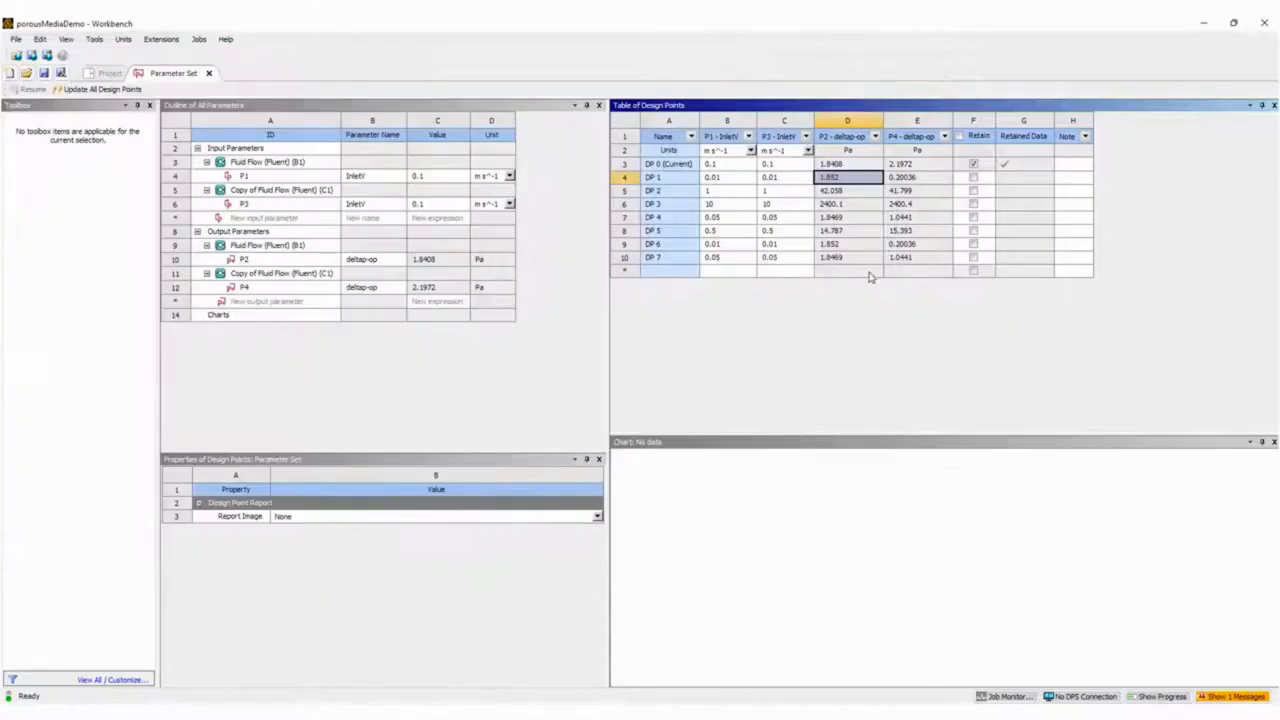
pyautogui.click(798, 205)
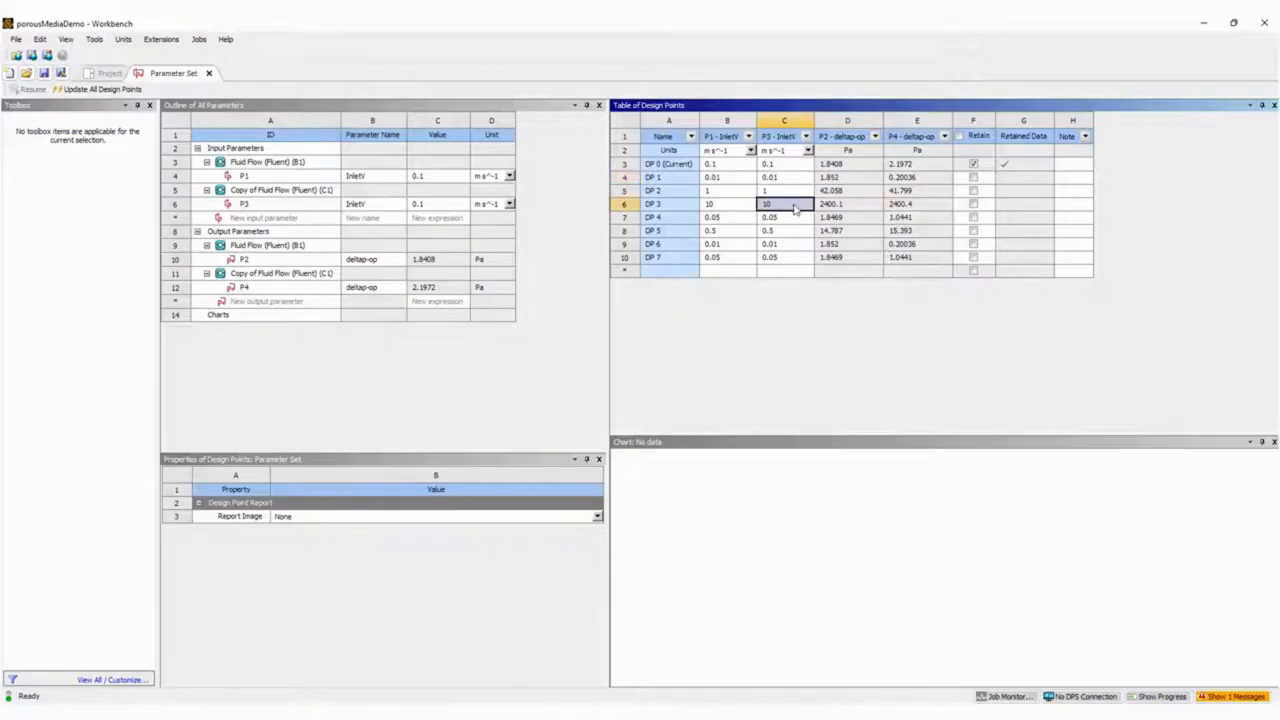
pyautogui.click(703, 207)
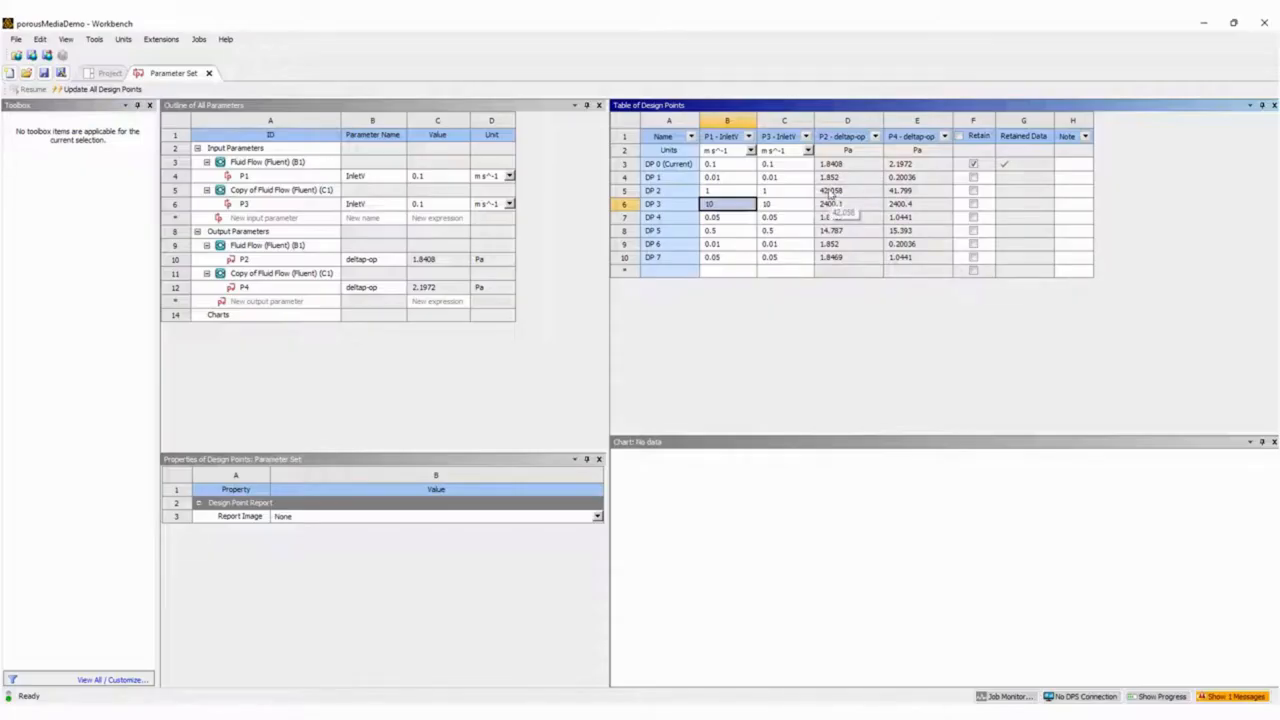
pyautogui.click(835, 165)
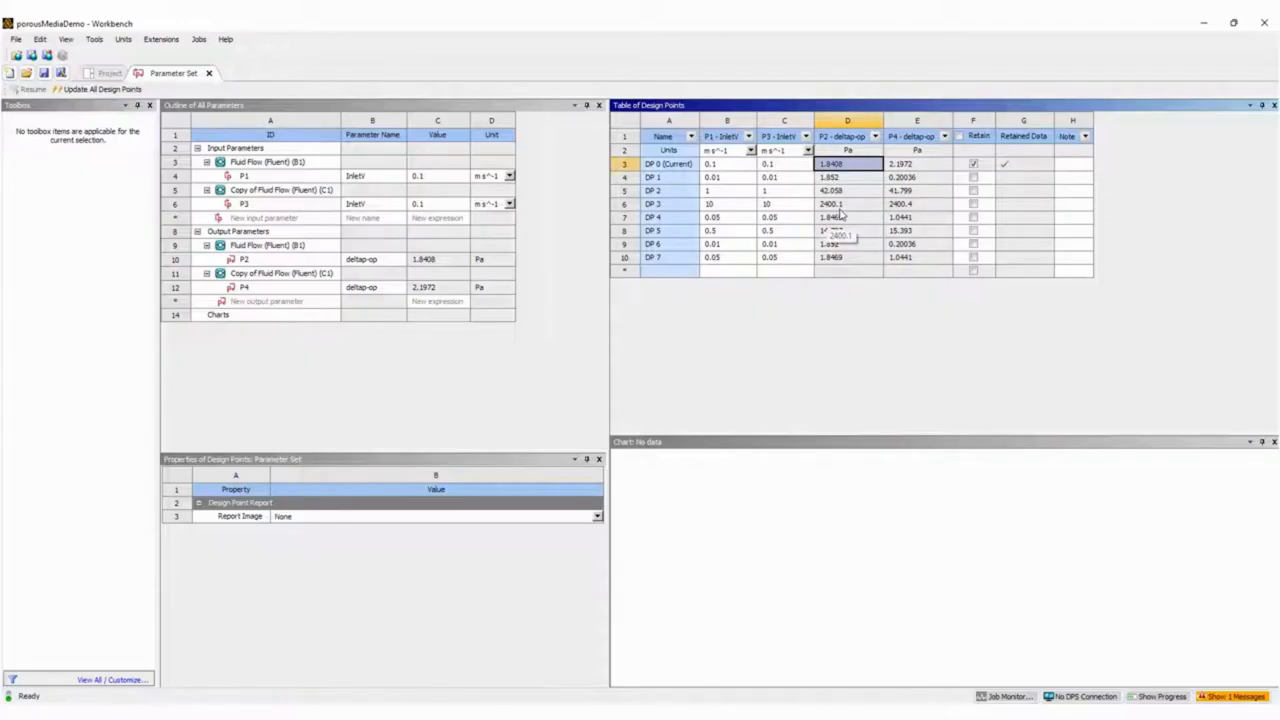
pyautogui.click(838, 205)
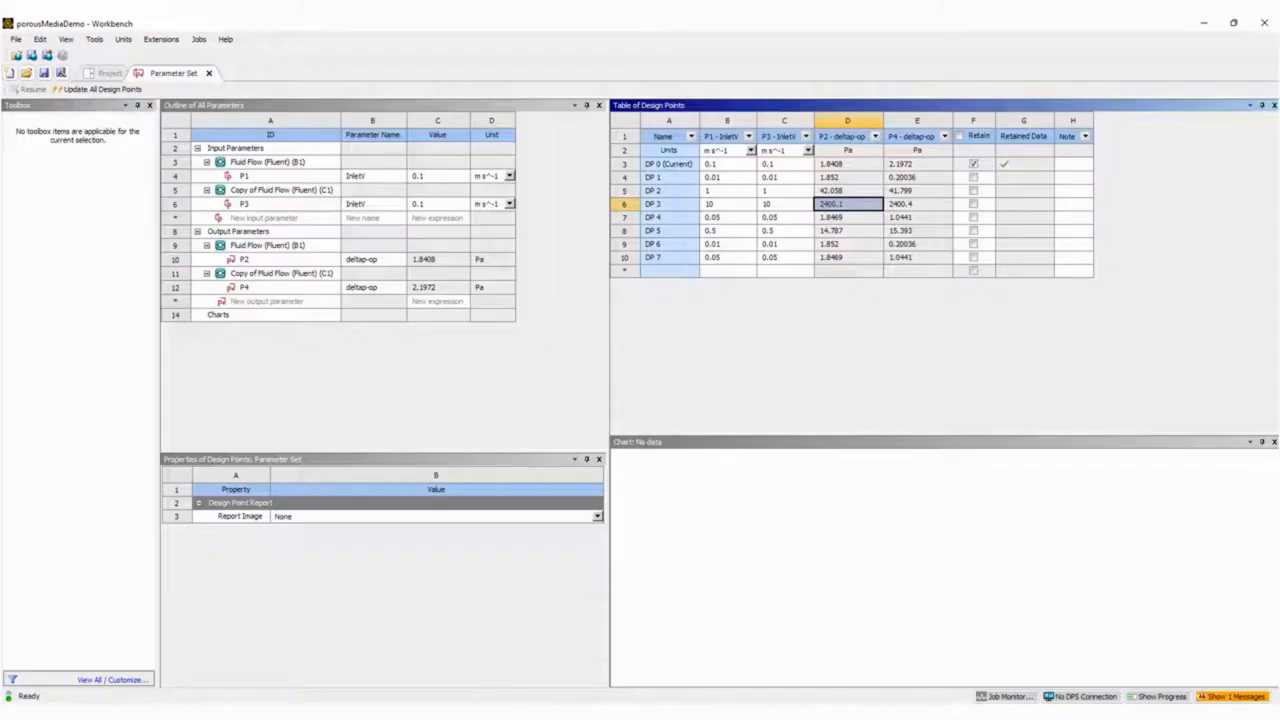
# Return to the project schematic and open the Solution of the Copy of Fluid Flow (Fluent) system.
pyautogui.click(108, 74)
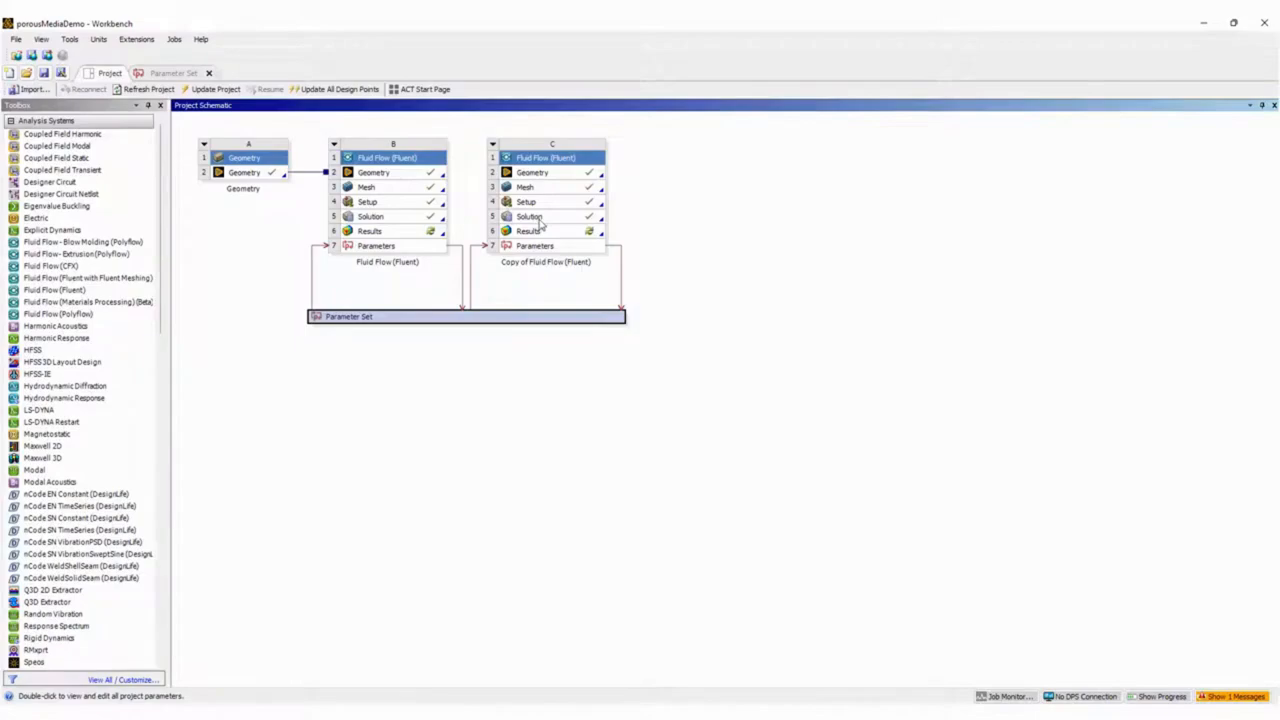
pyautogui.doubleClick(530, 217)
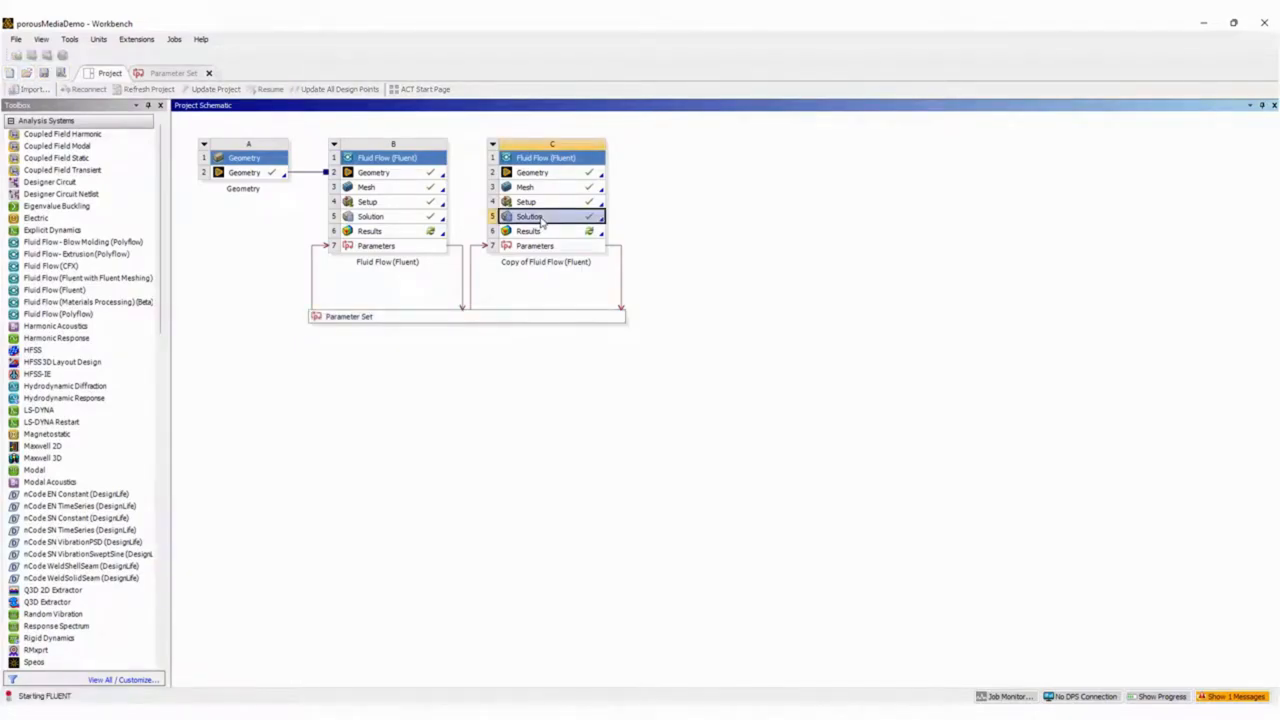